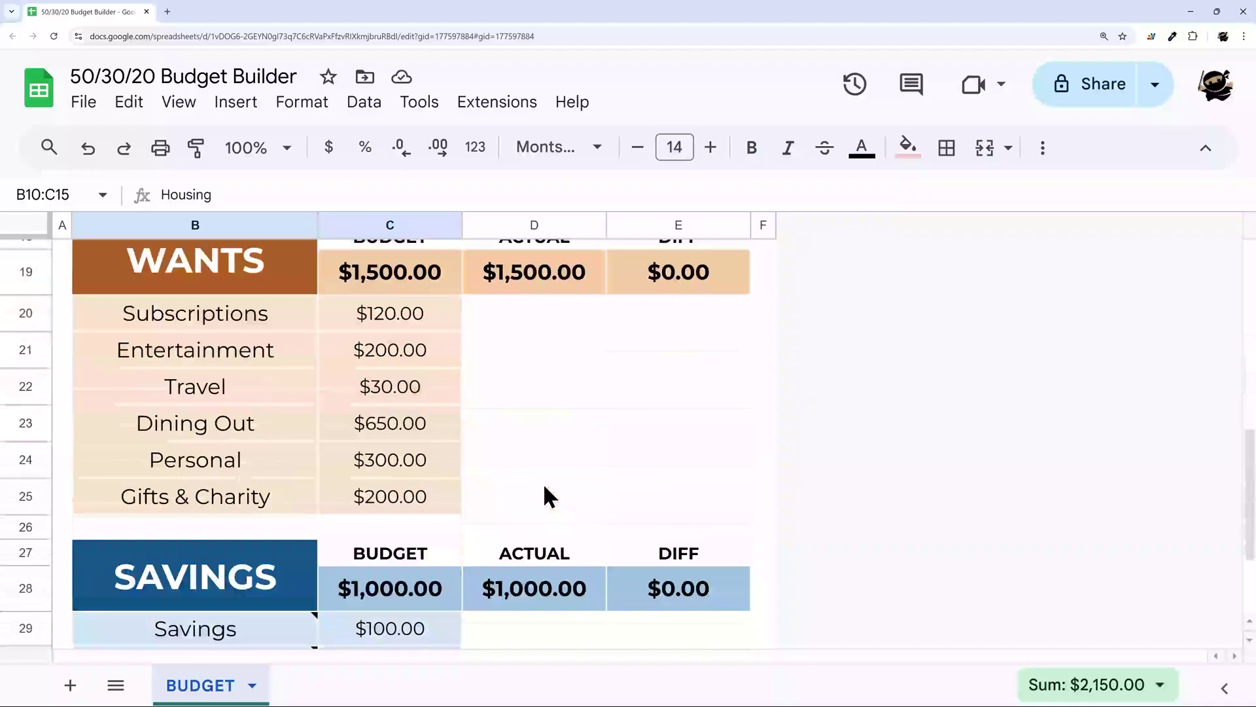
pyautogui.scroll(10, 544, 486)
pyautogui.scroll(2, 543, 484)
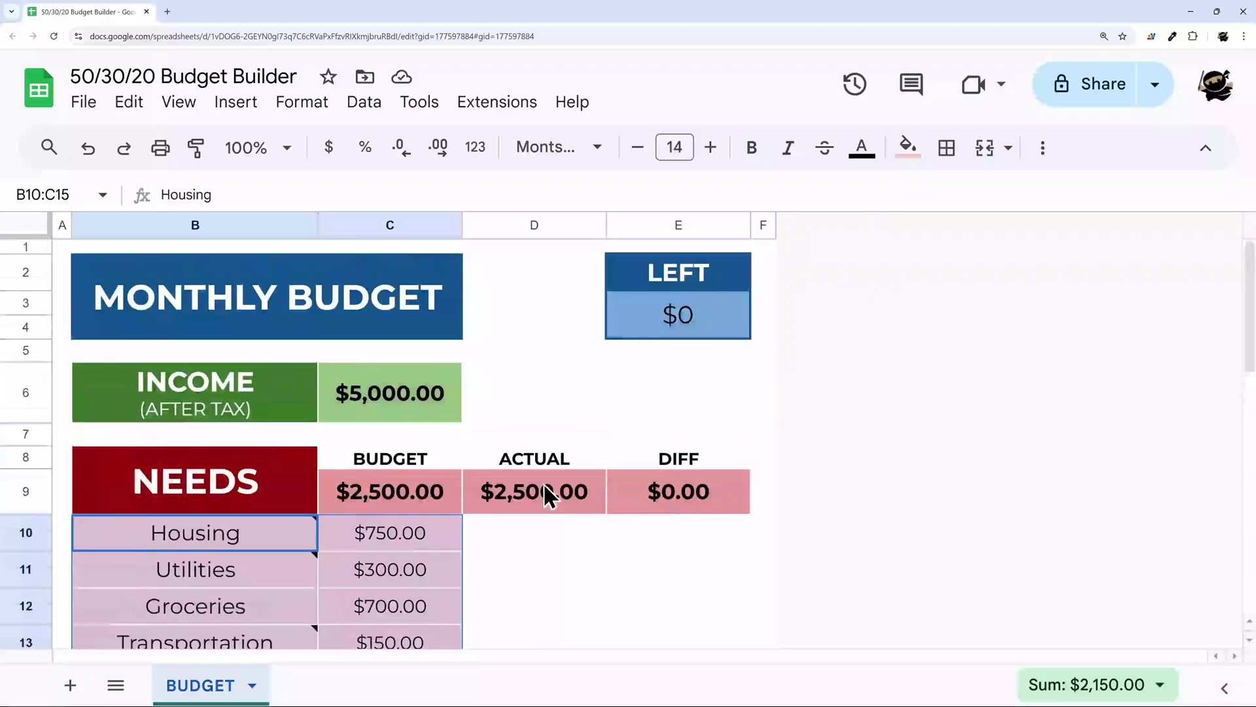
pyautogui.click(537, 376)
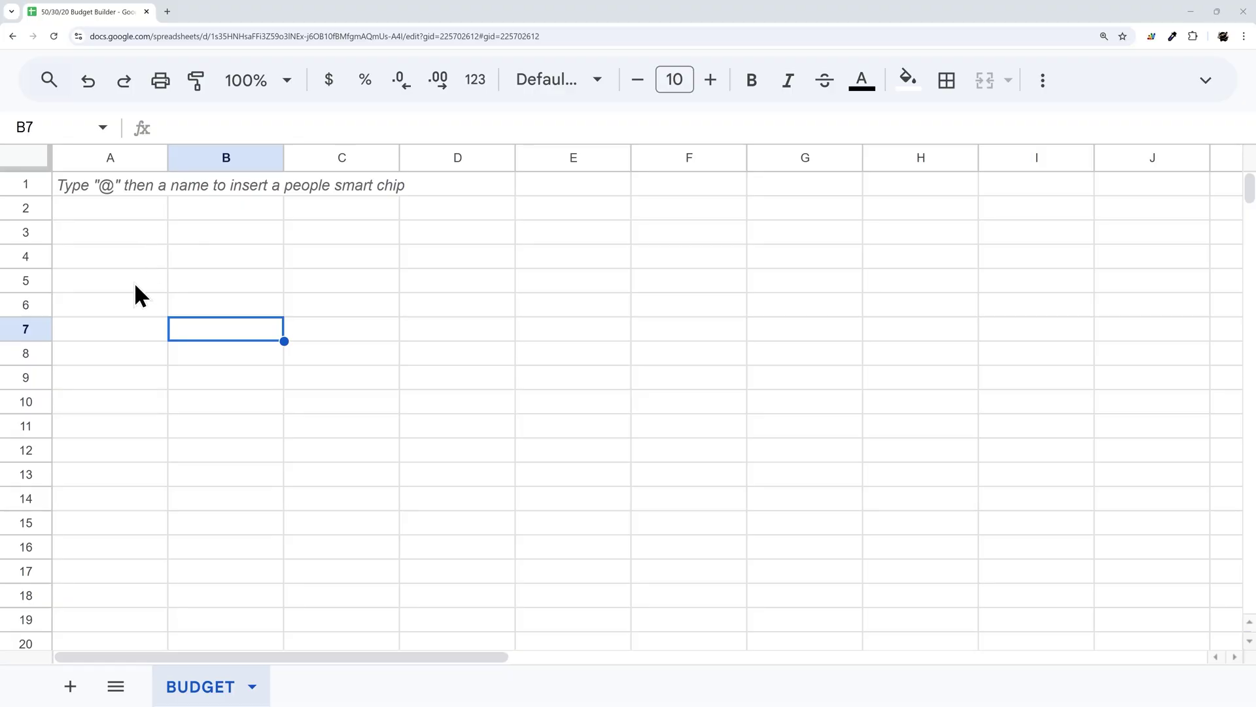
# Step: Set the width of column A to 20 pixels
pyautogui.click(124, 309)
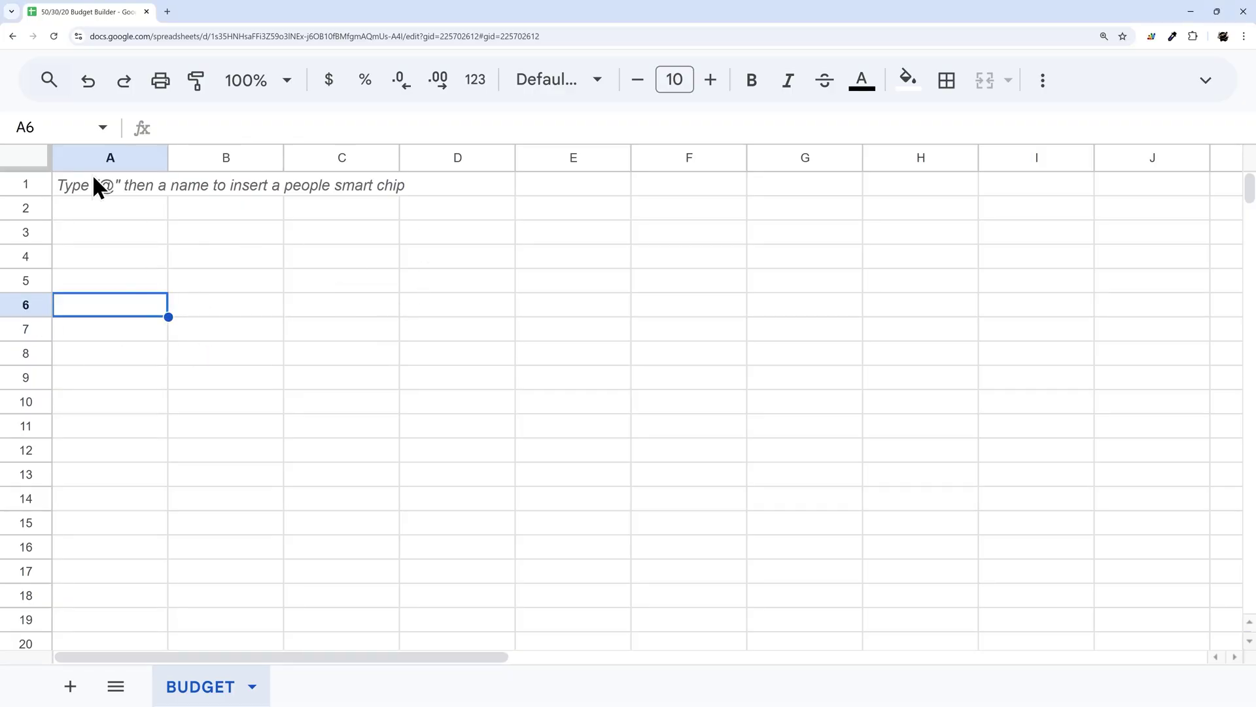
pyautogui.rightClick(87, 156)
pyautogui.click(201, 517)
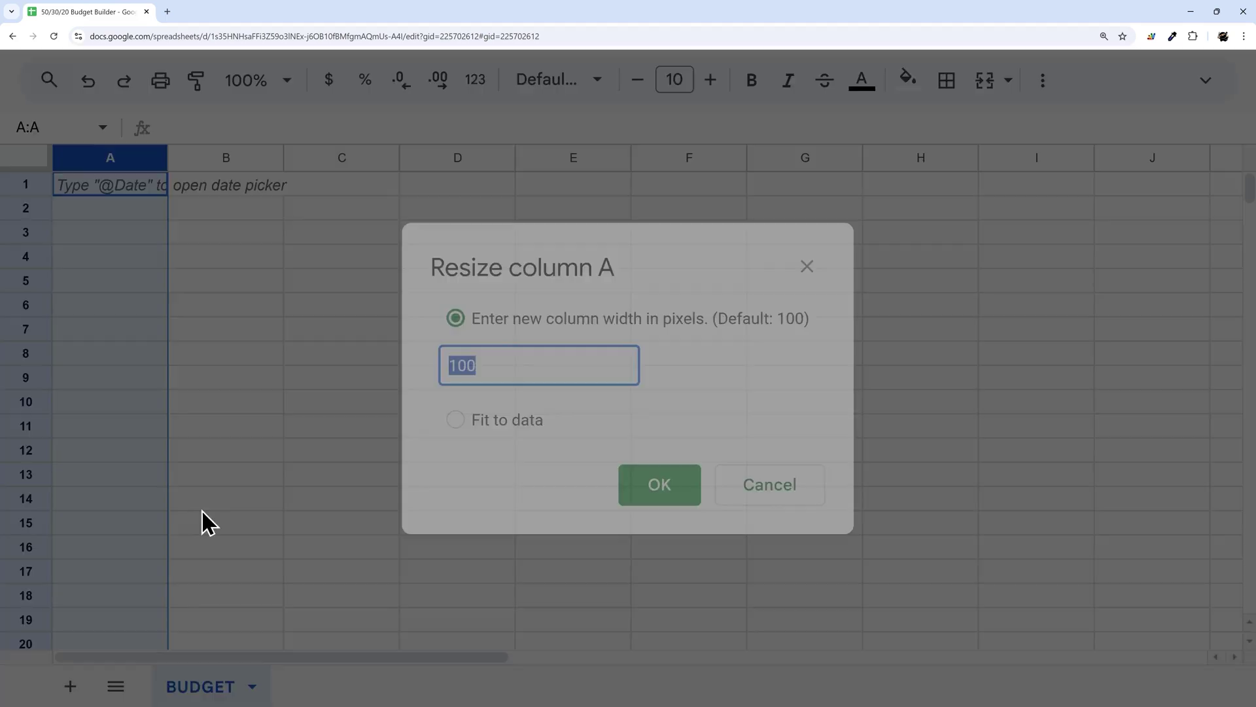
pyautogui.write('20')
pyautogui.press('Return')
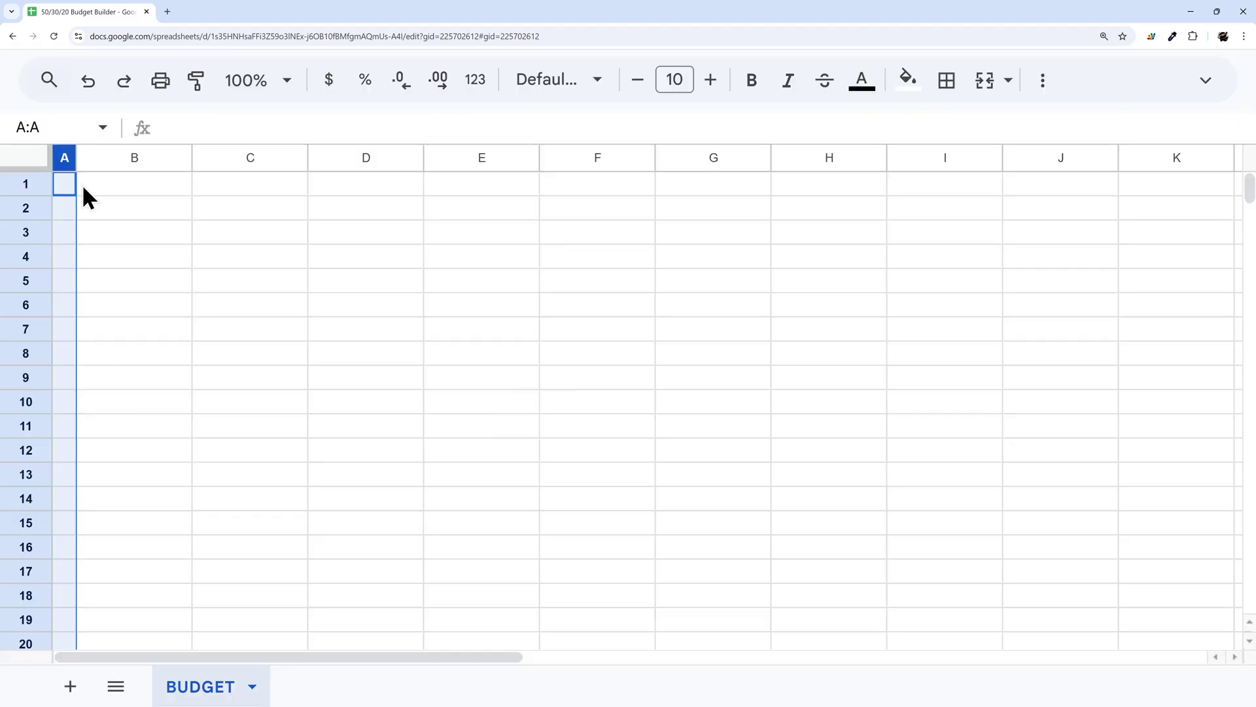
# Step: Enter the label INCOME in B6 and the amount 5000 in C6
pyautogui.moveTo(112, 162); pyautogui.dragTo(407, 168)
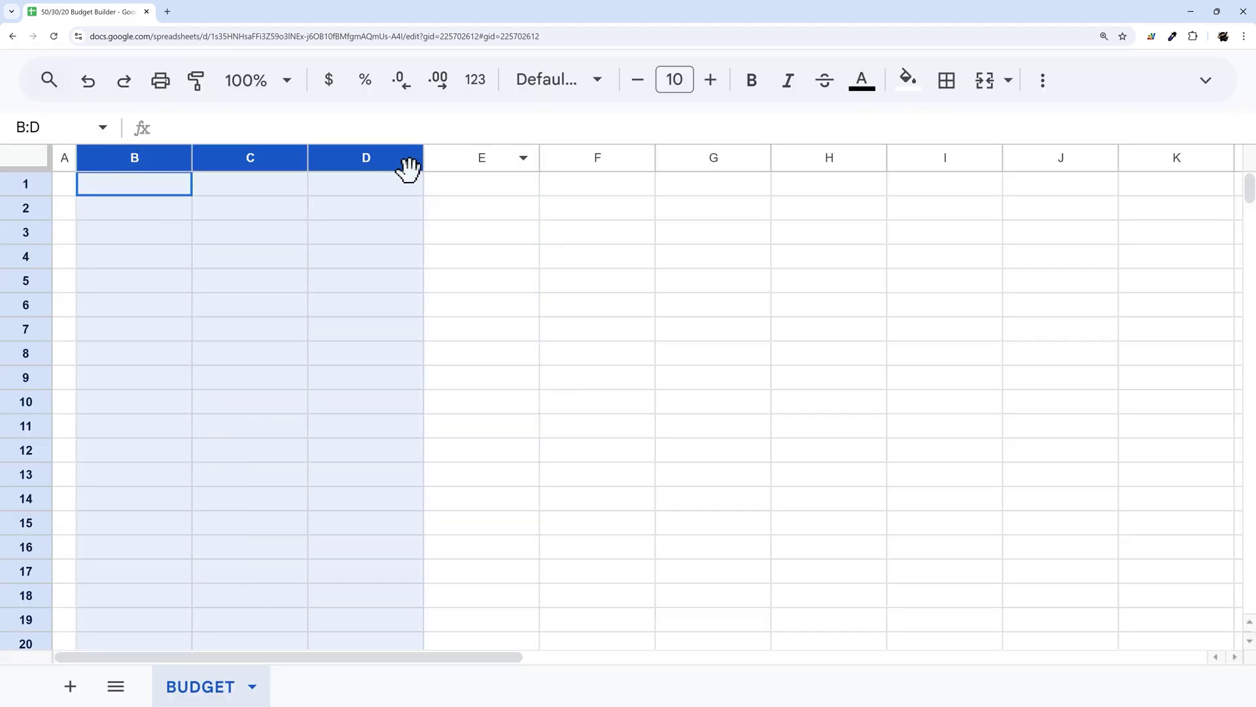
pyautogui.click(113, 313)
pyautogui.write('INCOME')
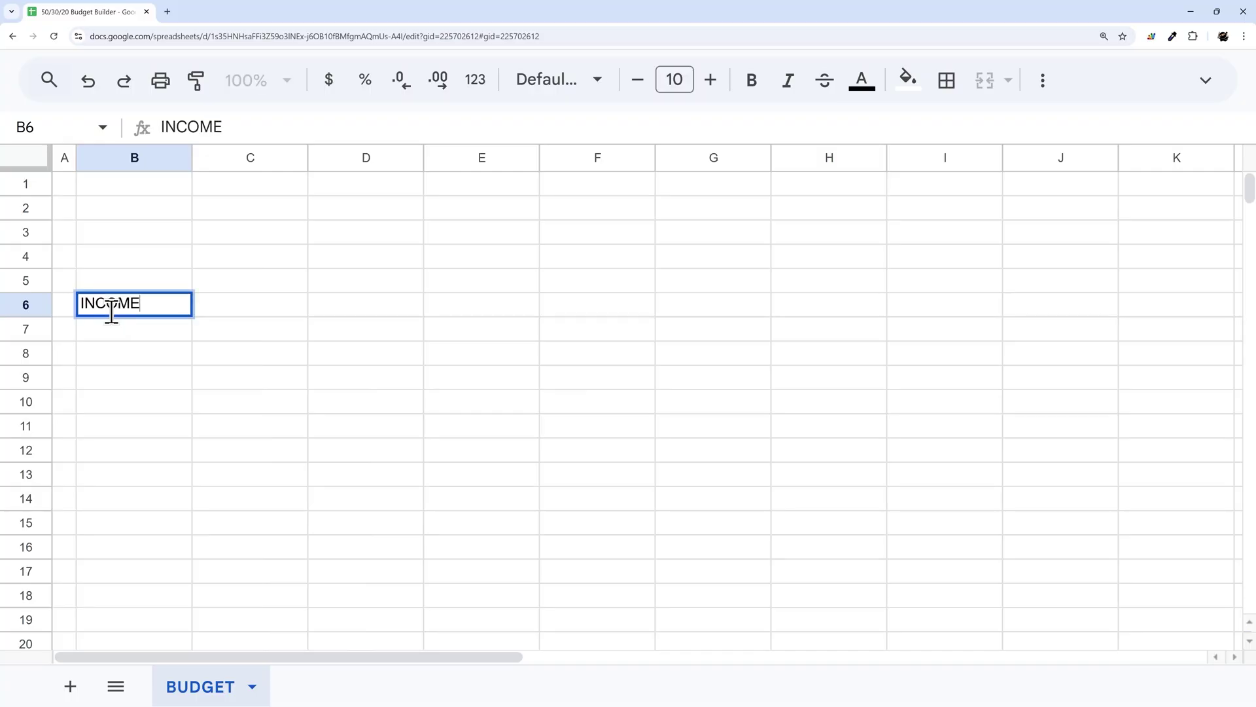
pyautogui.press('Tab')
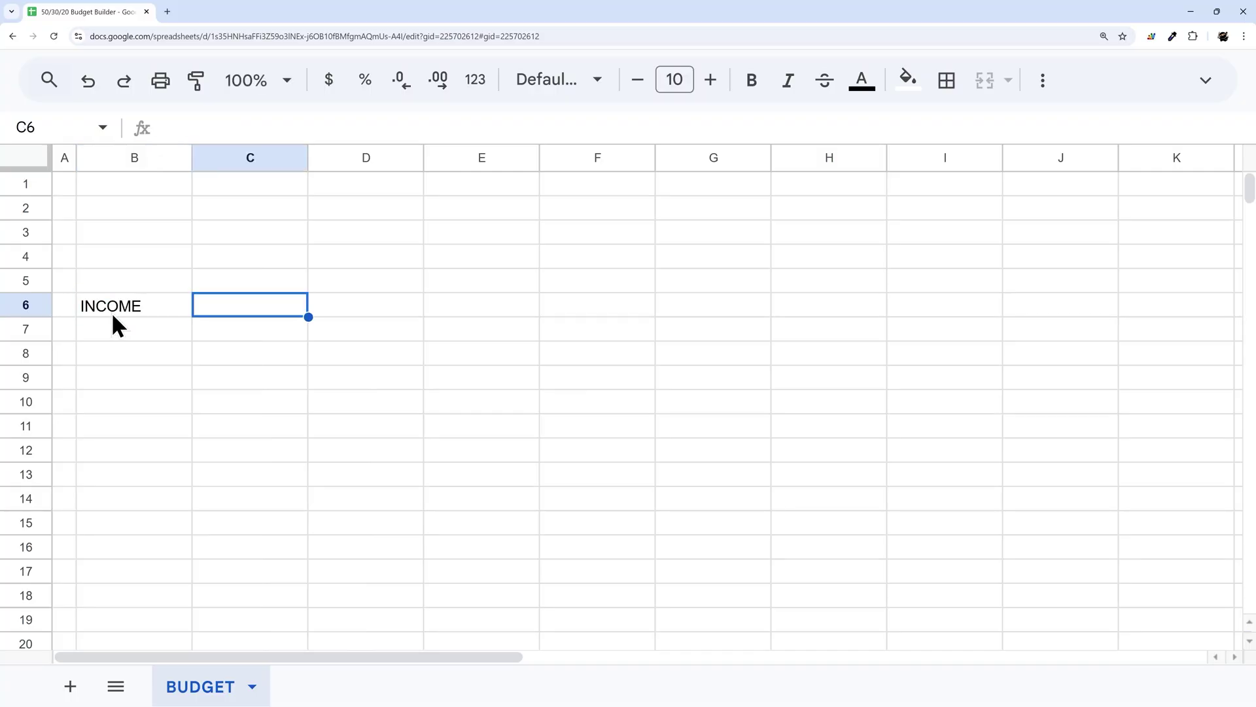
pyautogui.write('5000')
pyautogui.press('Return')
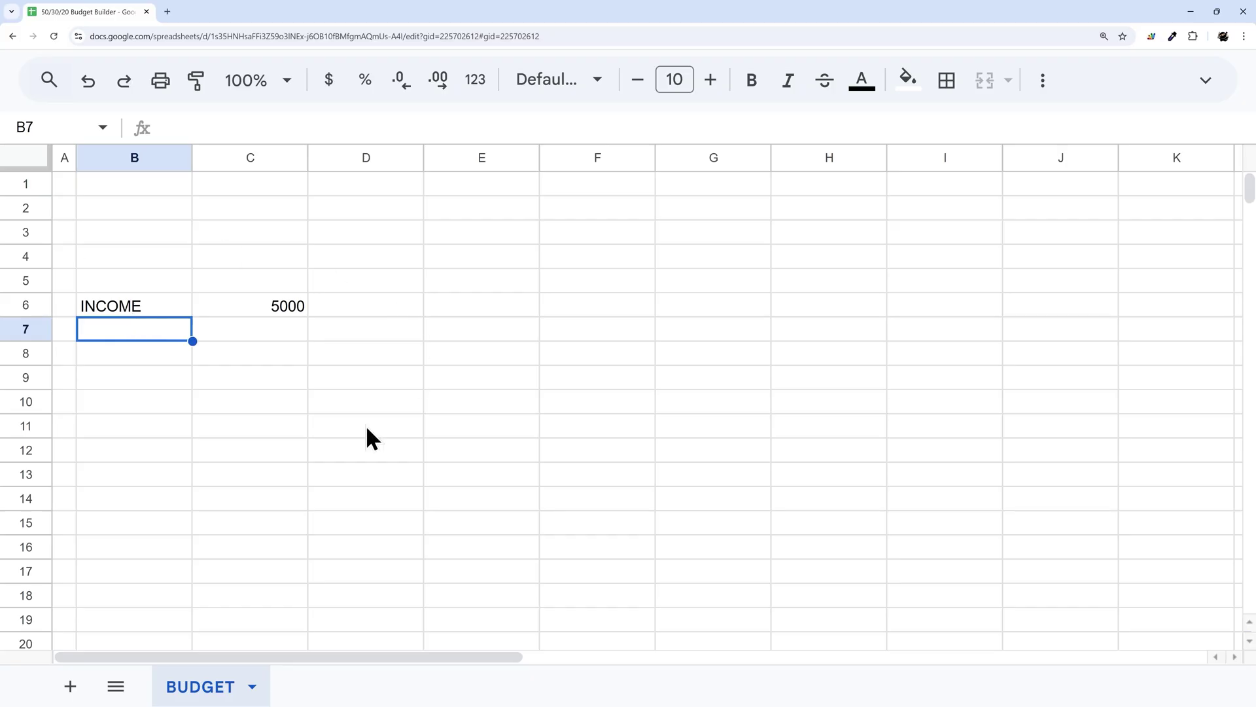
# Step: Give the INCOME cell B6 a dark green fill and white text
pyautogui.click(163, 305)
pyautogui.click(908, 80)
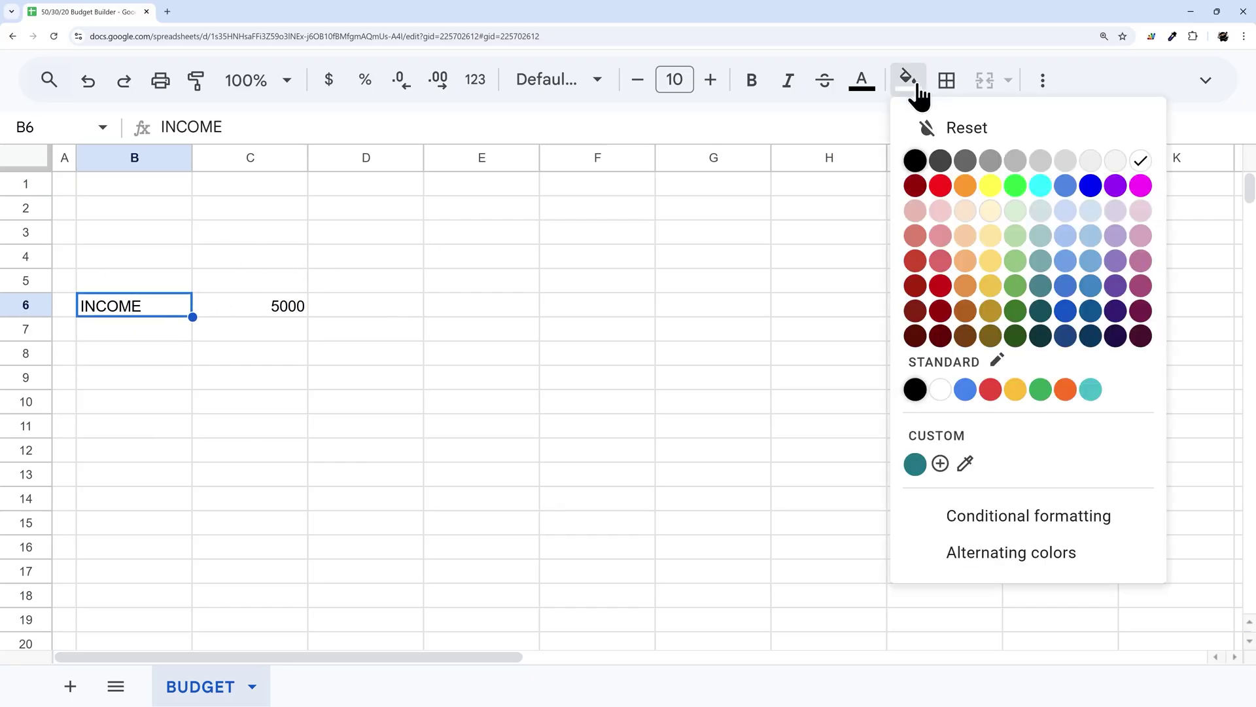
pyautogui.click(1014, 313)
pyautogui.click(862, 79)
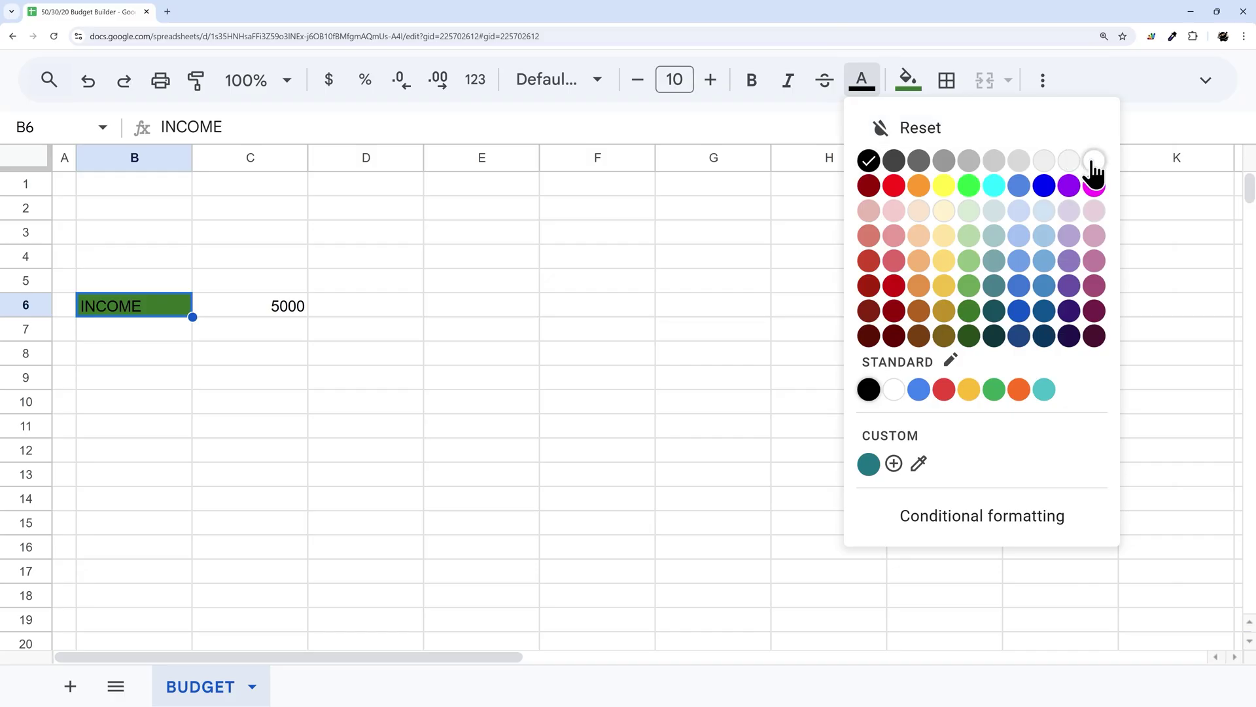
pyautogui.click(1094, 161)
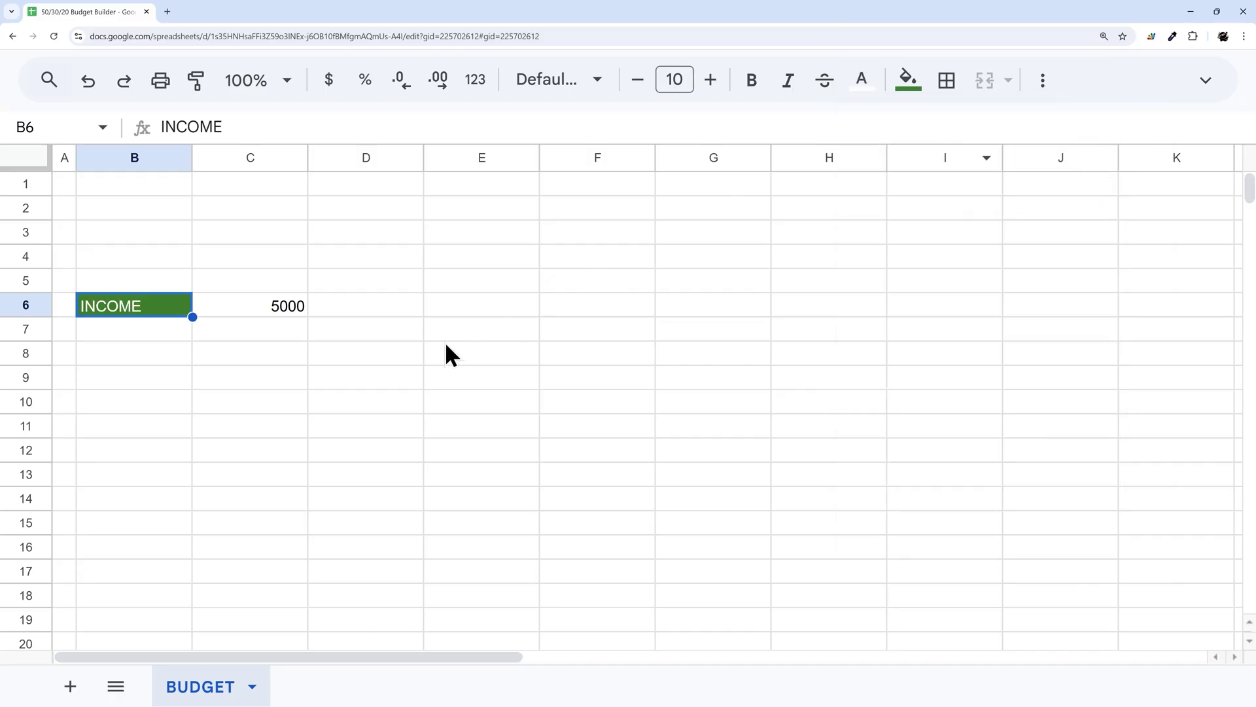
# Step: Change the font of the entire sheet to Montserrat
pyautogui.click(45, 161)
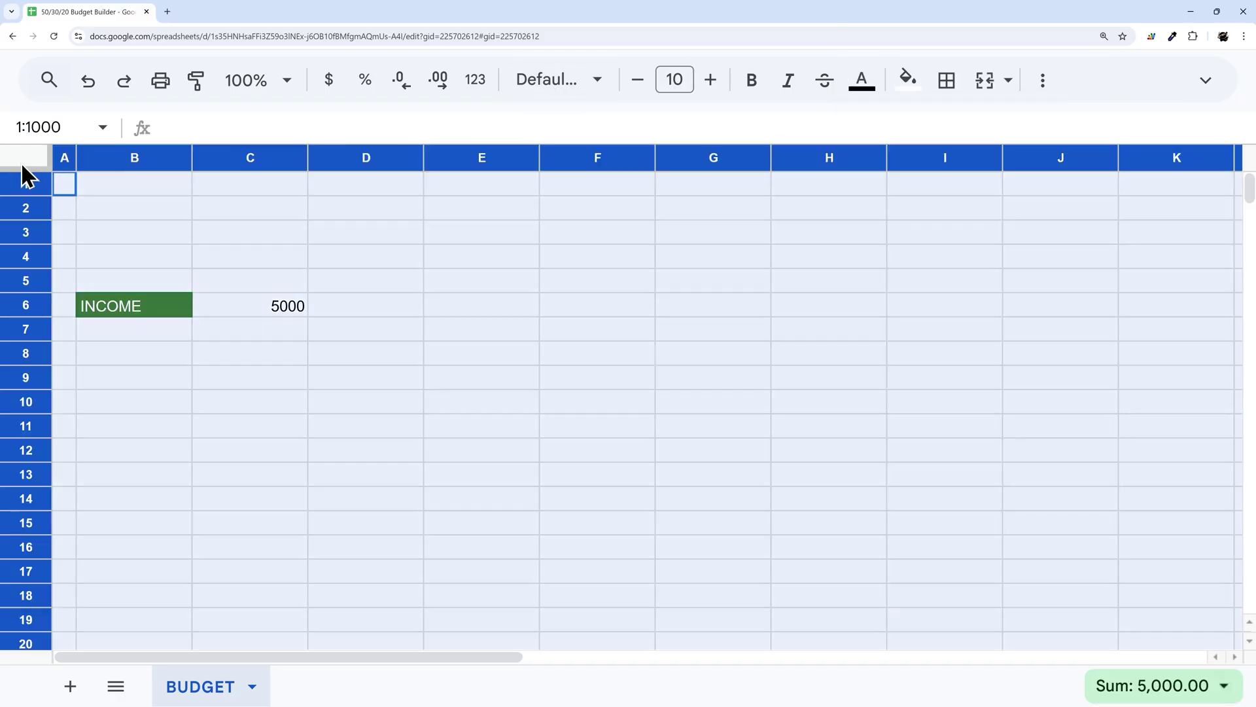
pyautogui.click(561, 89)
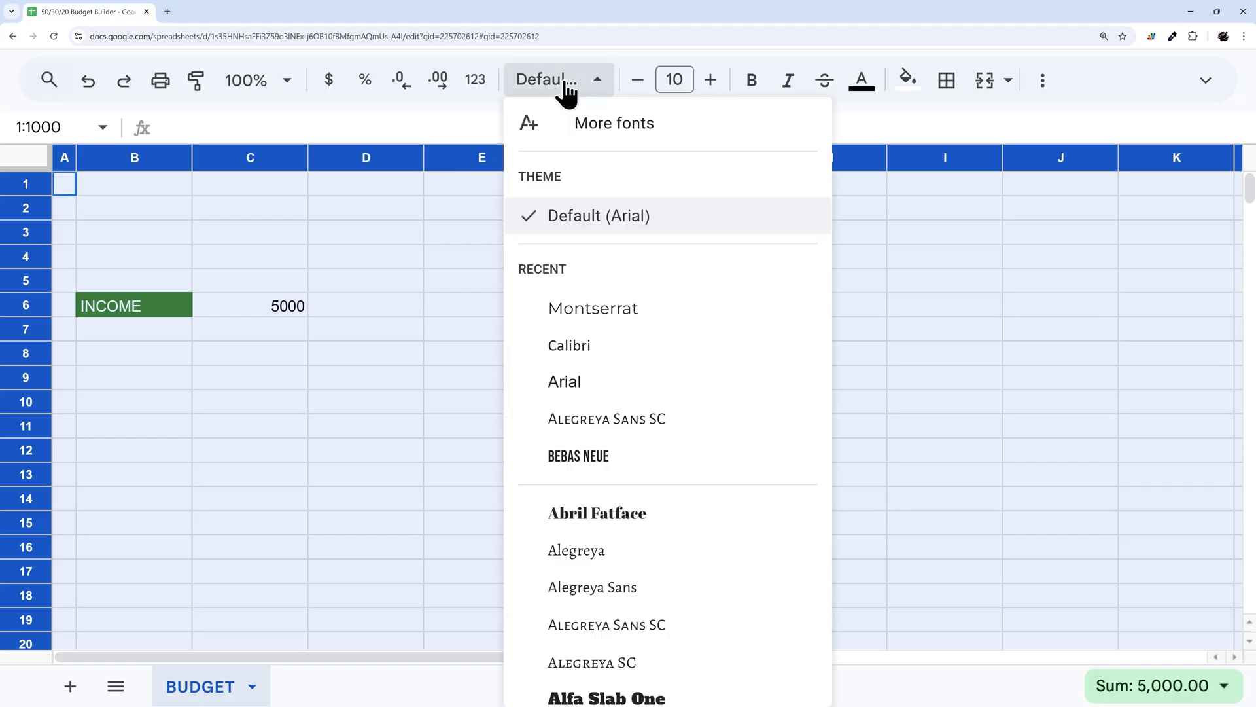
pyautogui.click(618, 320)
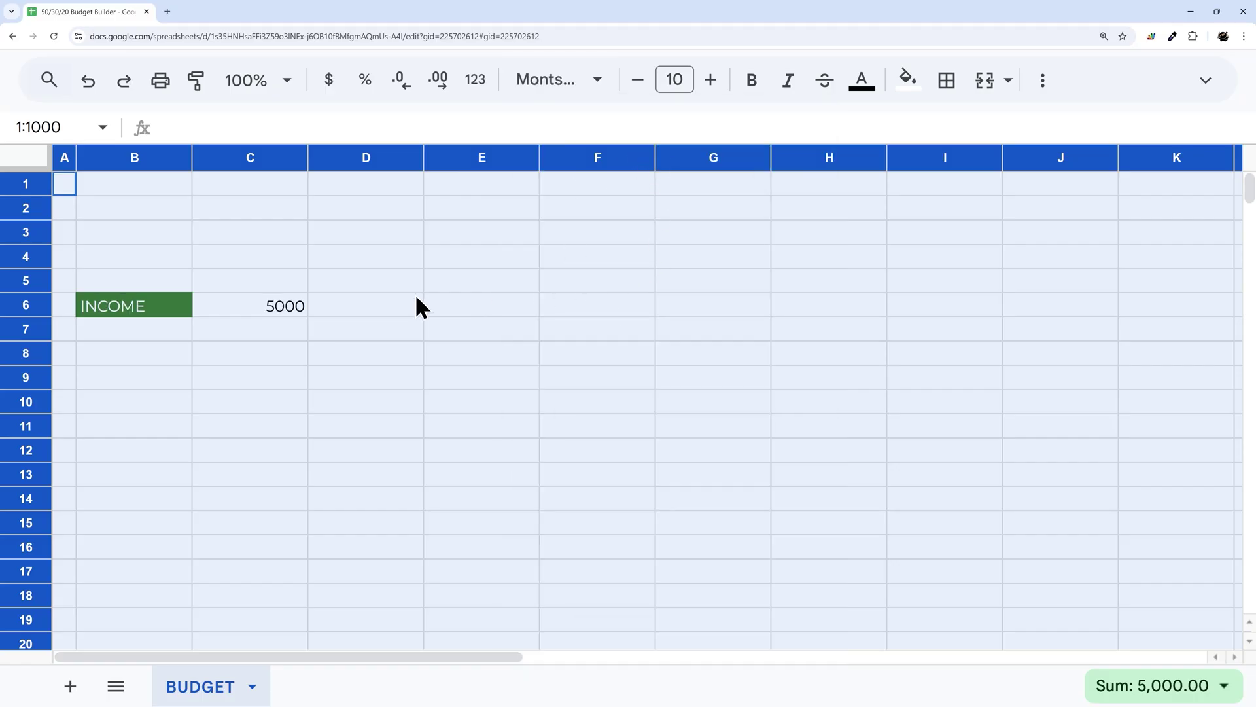
# Step: Add a second line reading (AFTER TAX) below INCOME inside cell B6
pyautogui.doubleClick(158, 308)
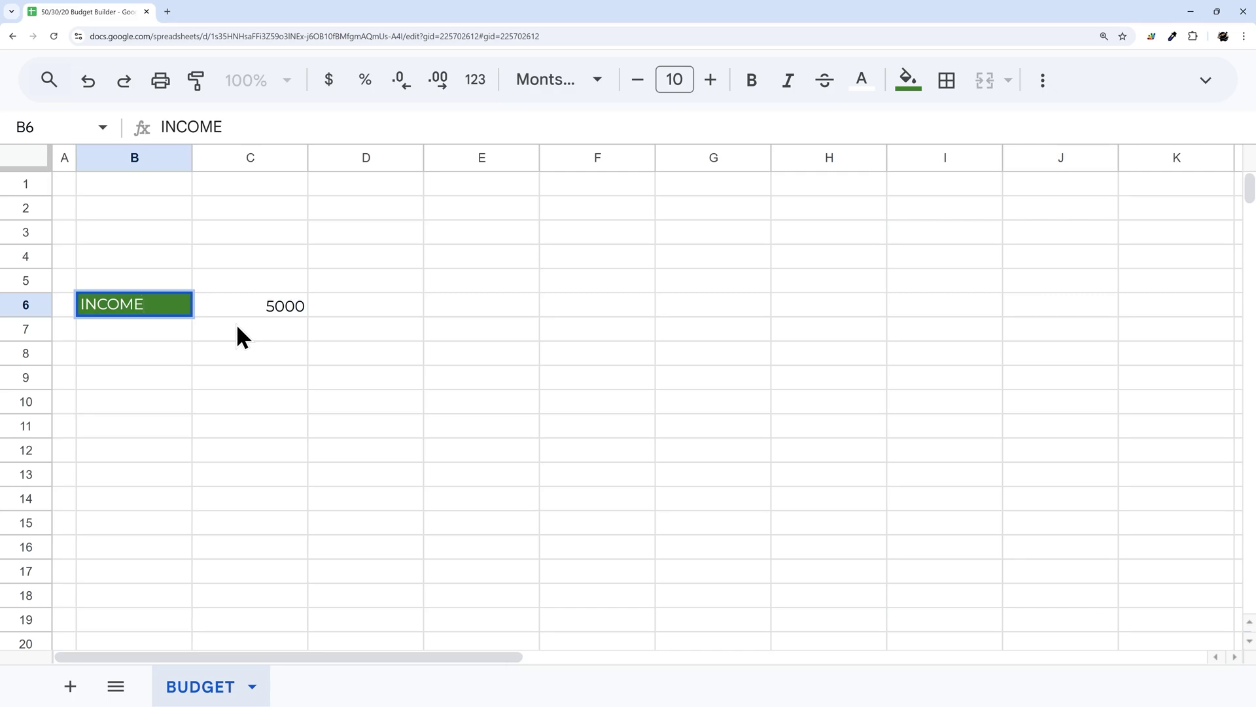
pyautogui.hotkey('alt', 'Return')
pyautogui.write('(')
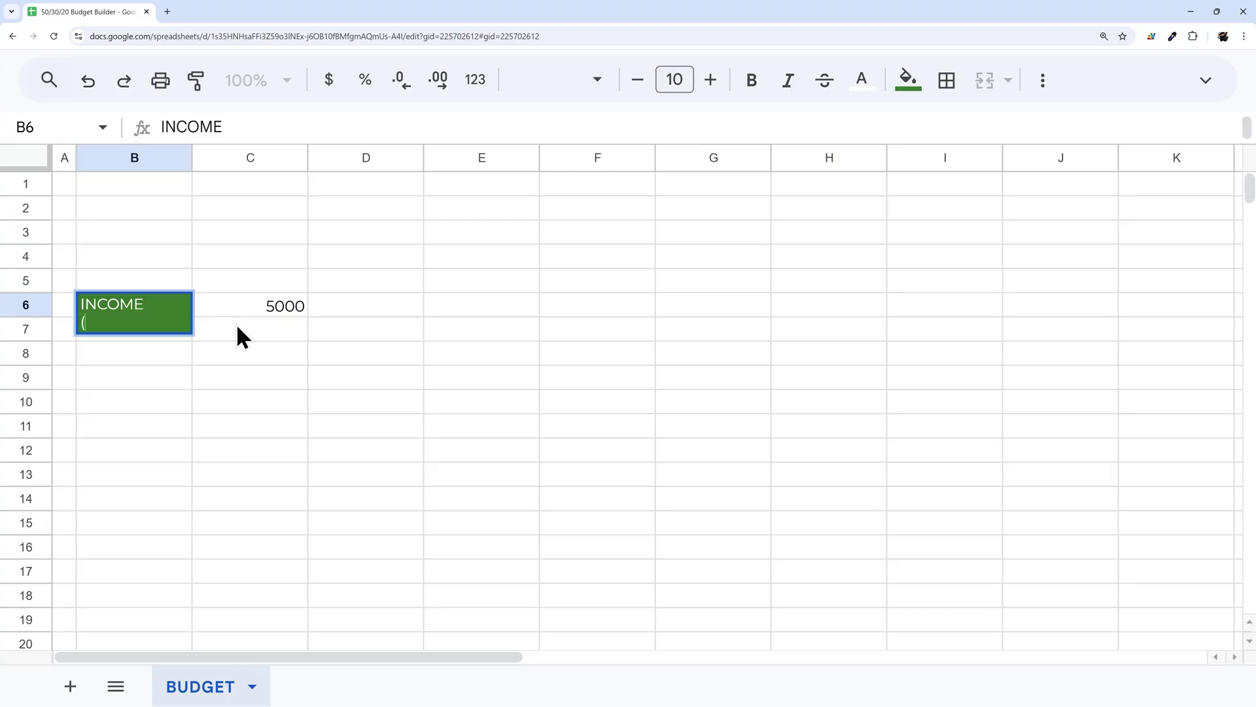
pyautogui.write('AFTER TAX)')
pyautogui.press('Return')
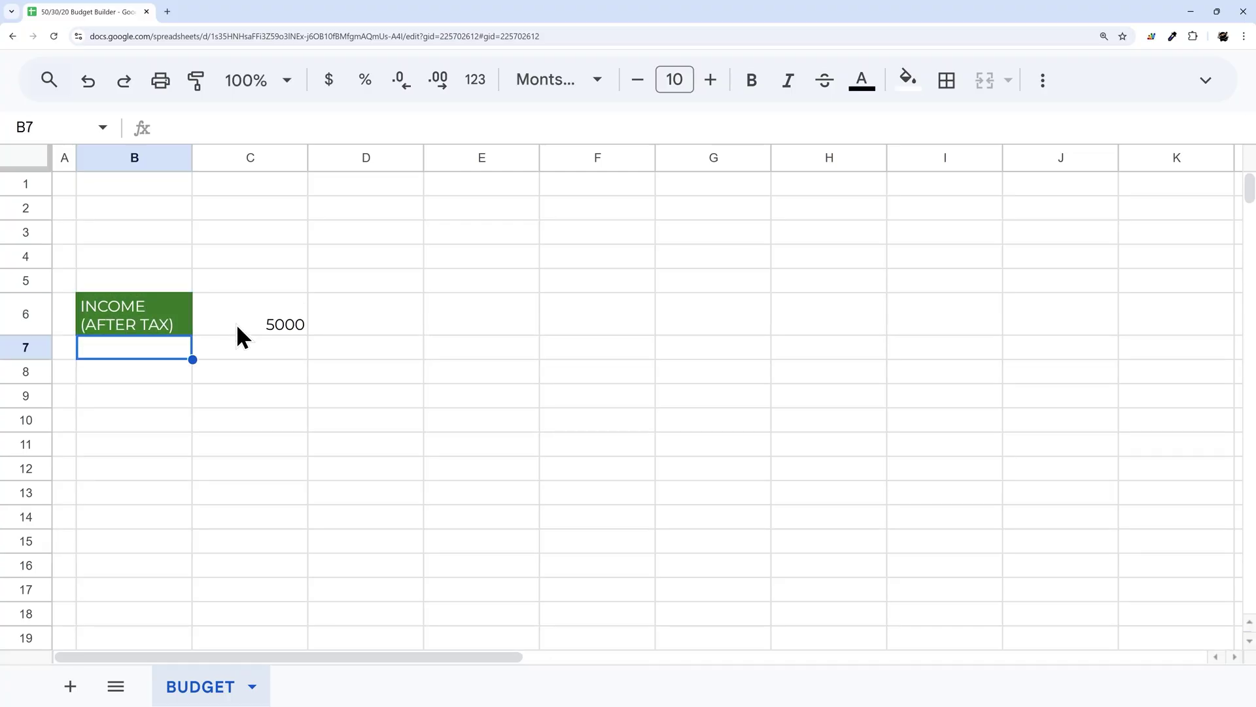
# Step: Make the B6 label bold at font size 14 and widen column B until the whole text fits
pyautogui.click(130, 321)
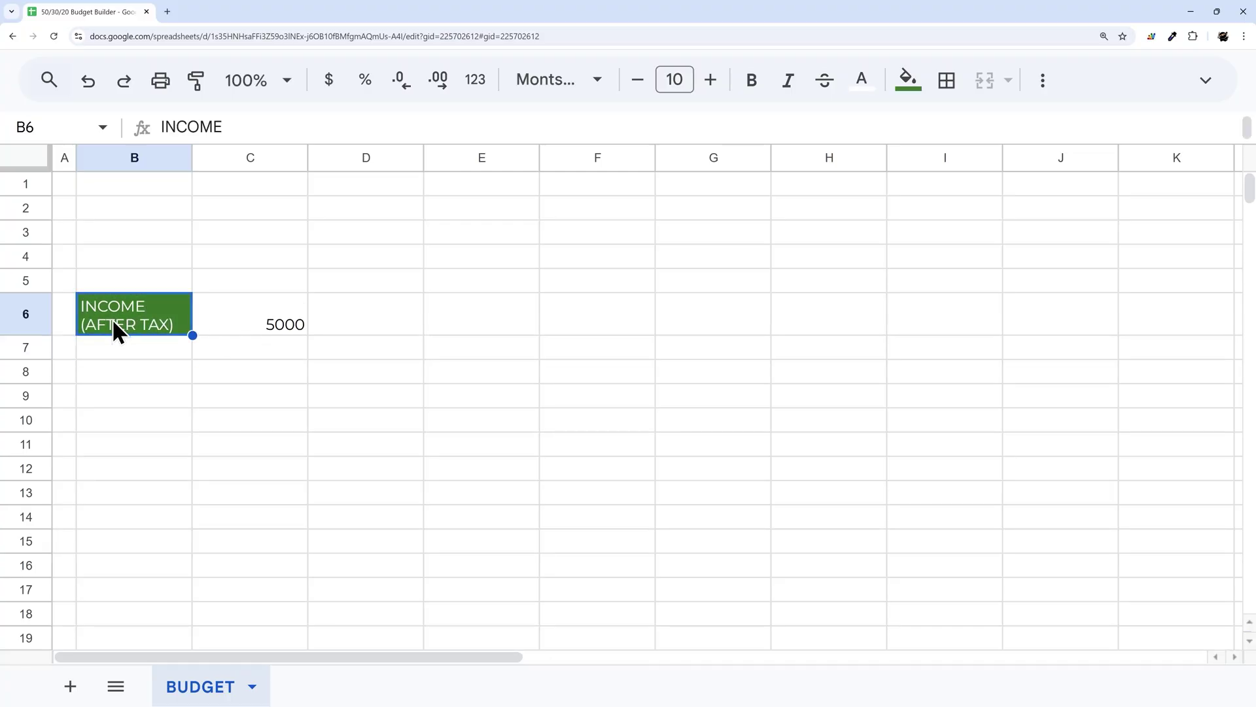
pyautogui.click(710, 80)
pyautogui.click(710, 79)
pyautogui.click(710, 80)
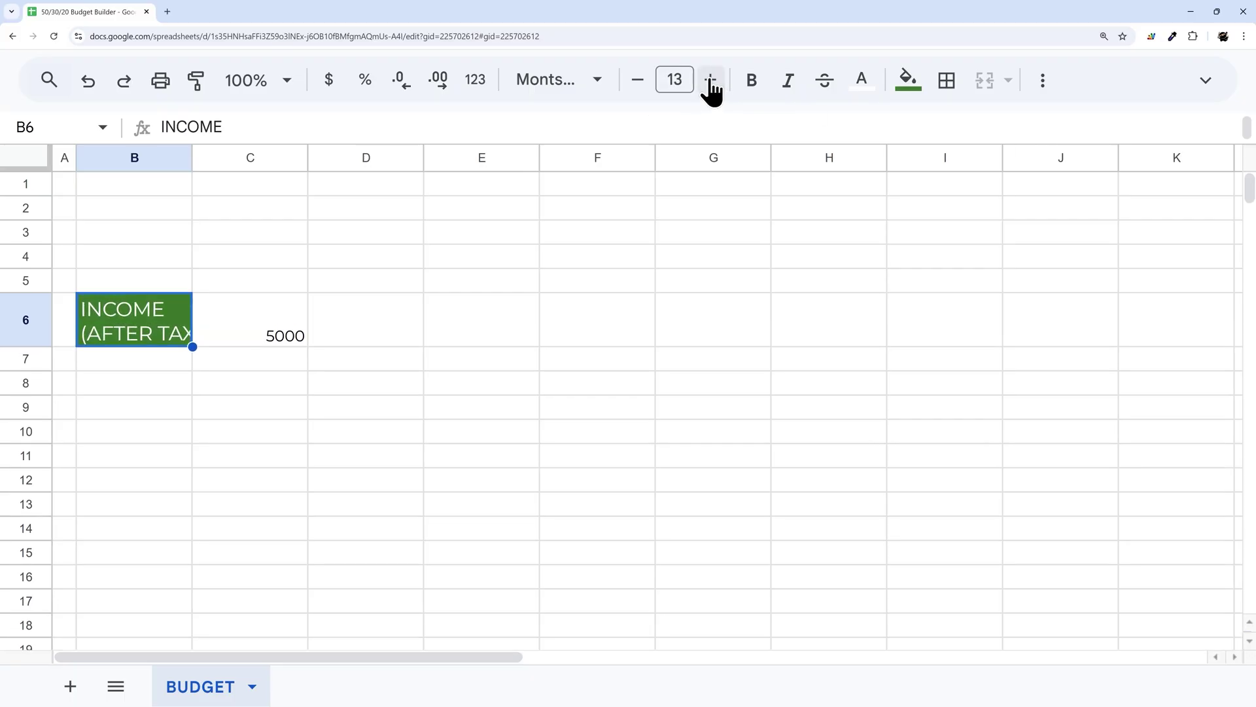
pyautogui.click(710, 80)
pyautogui.click(751, 79)
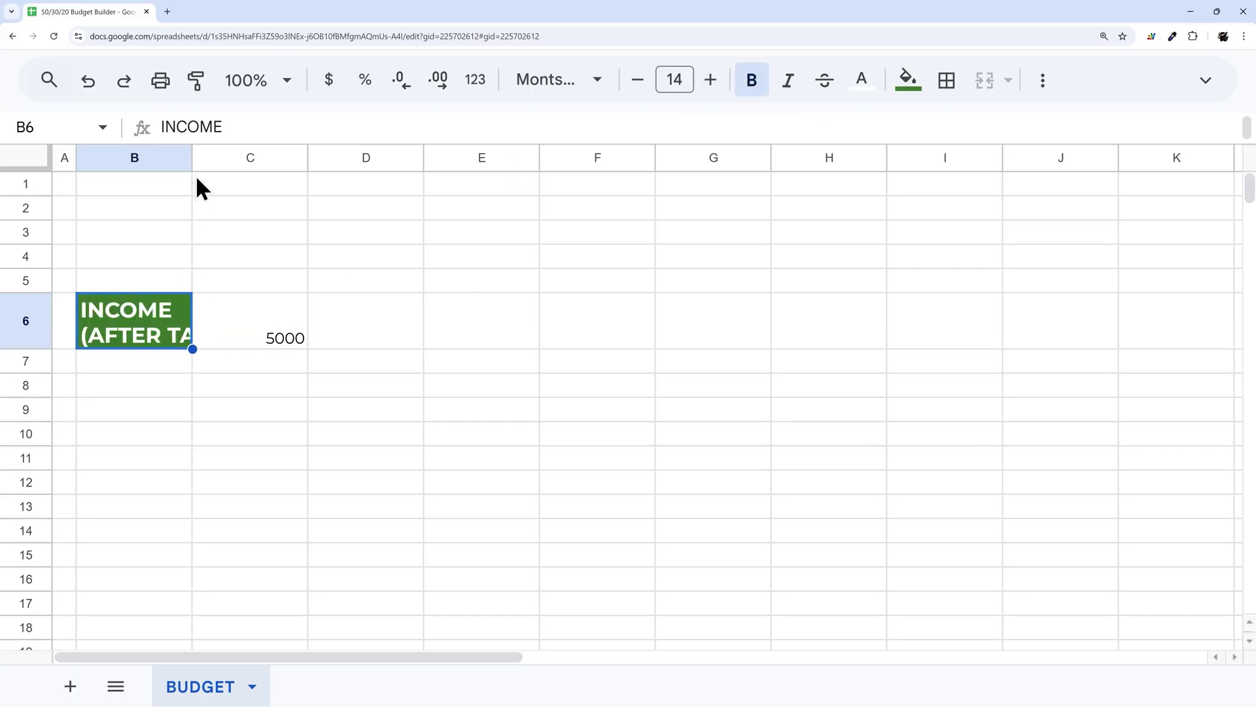
pyautogui.moveTo(192, 157); pyautogui.dragTo(289, 158)
# Step: Remove bold from only the (AFTER TAX) line in B6 and reduce it to font size 10
pyautogui.doubleClick(247, 325)
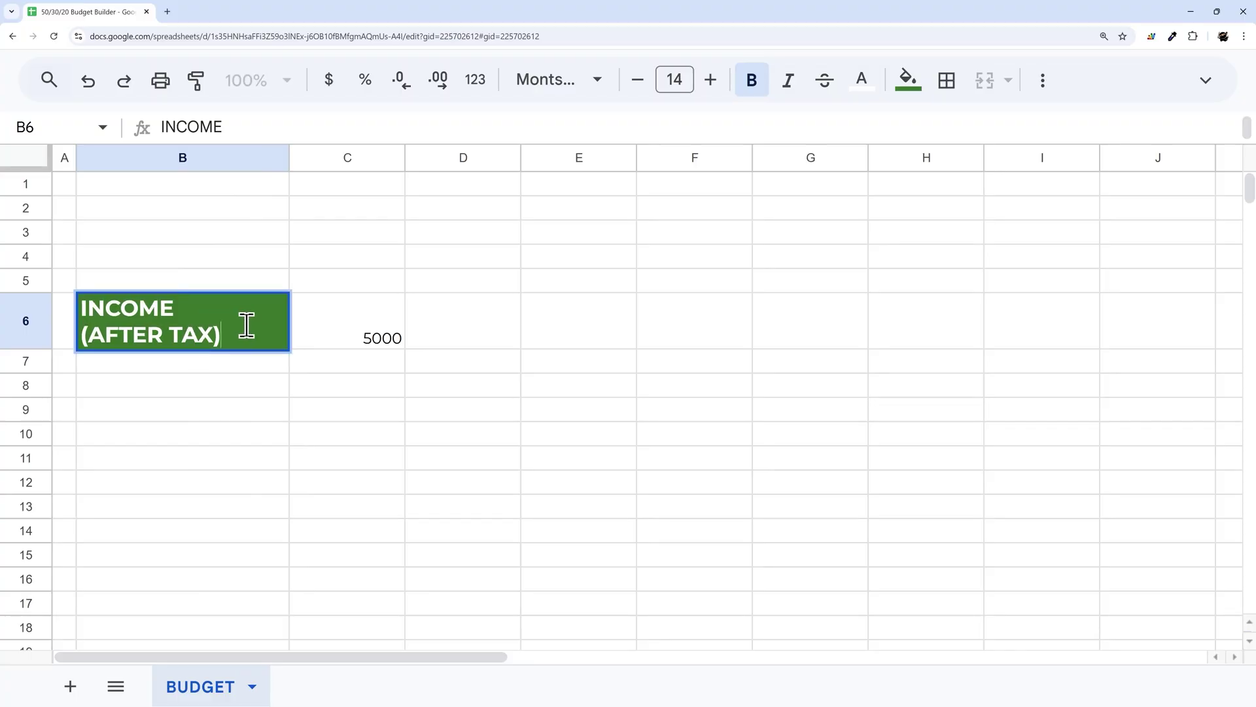
pyautogui.moveTo(239, 335); pyautogui.dragTo(79, 337)
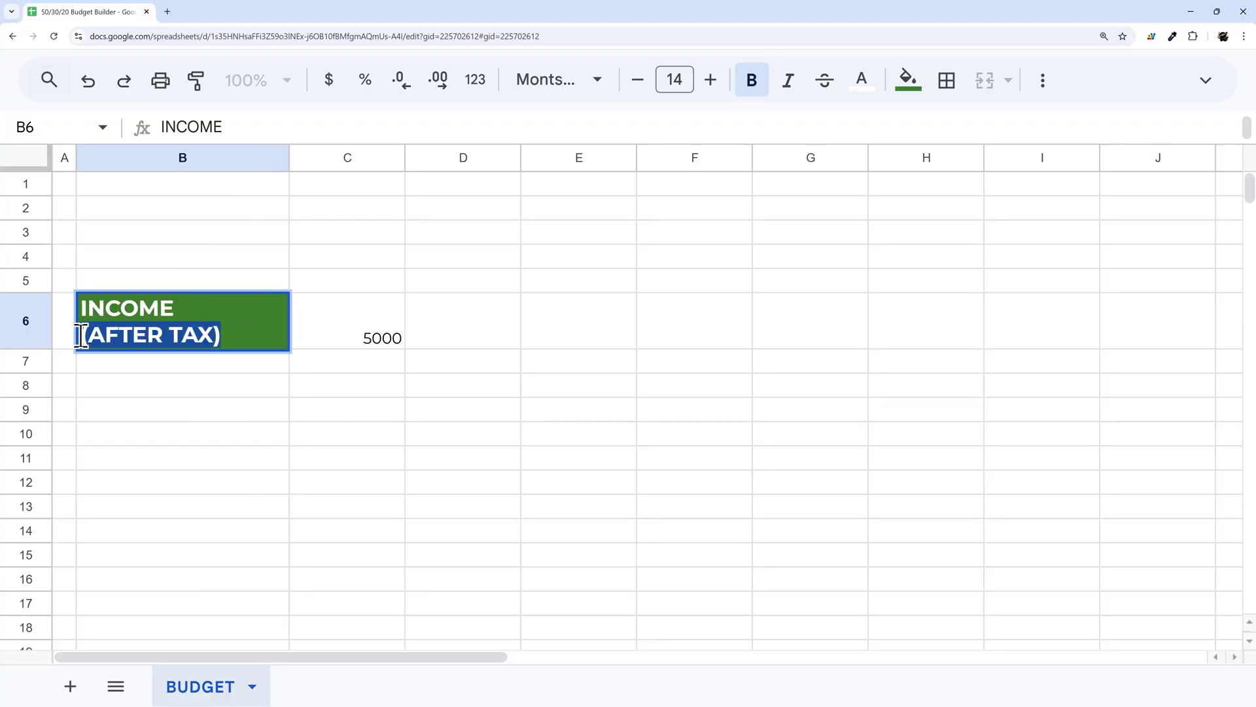
pyautogui.click(751, 80)
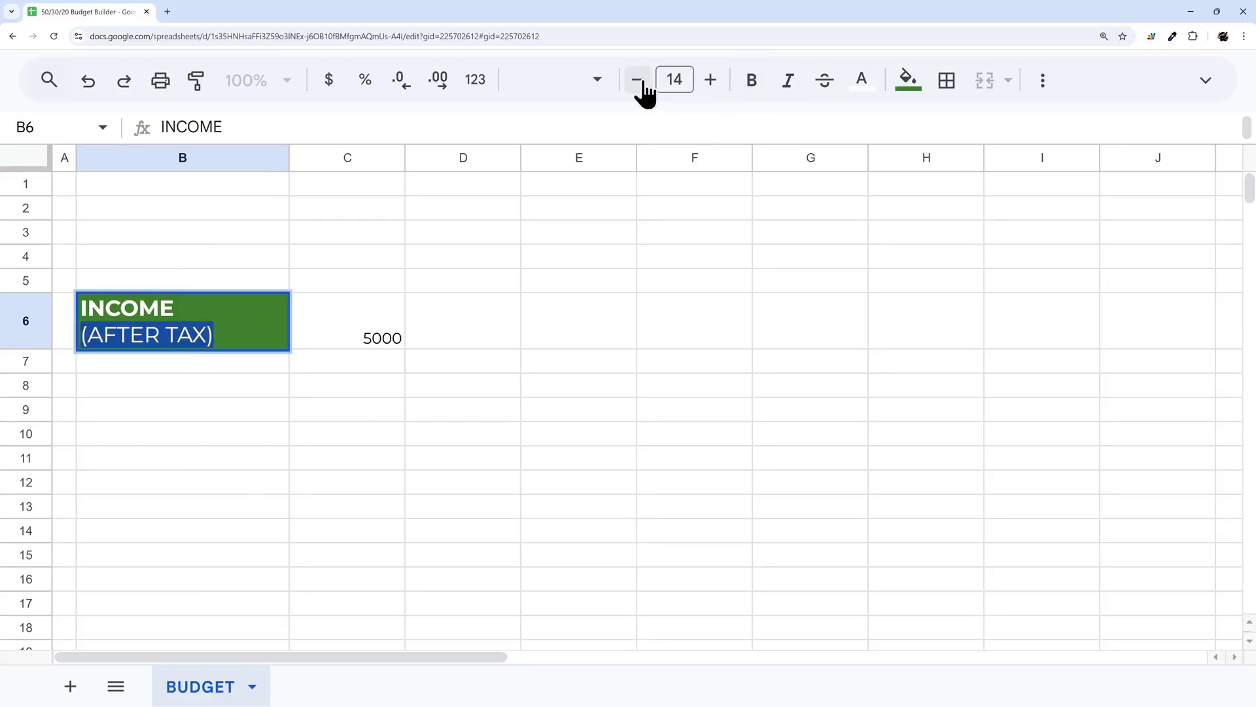
pyautogui.click(638, 80)
pyautogui.click(638, 80)
pyautogui.click(638, 80)
pyautogui.click(639, 79)
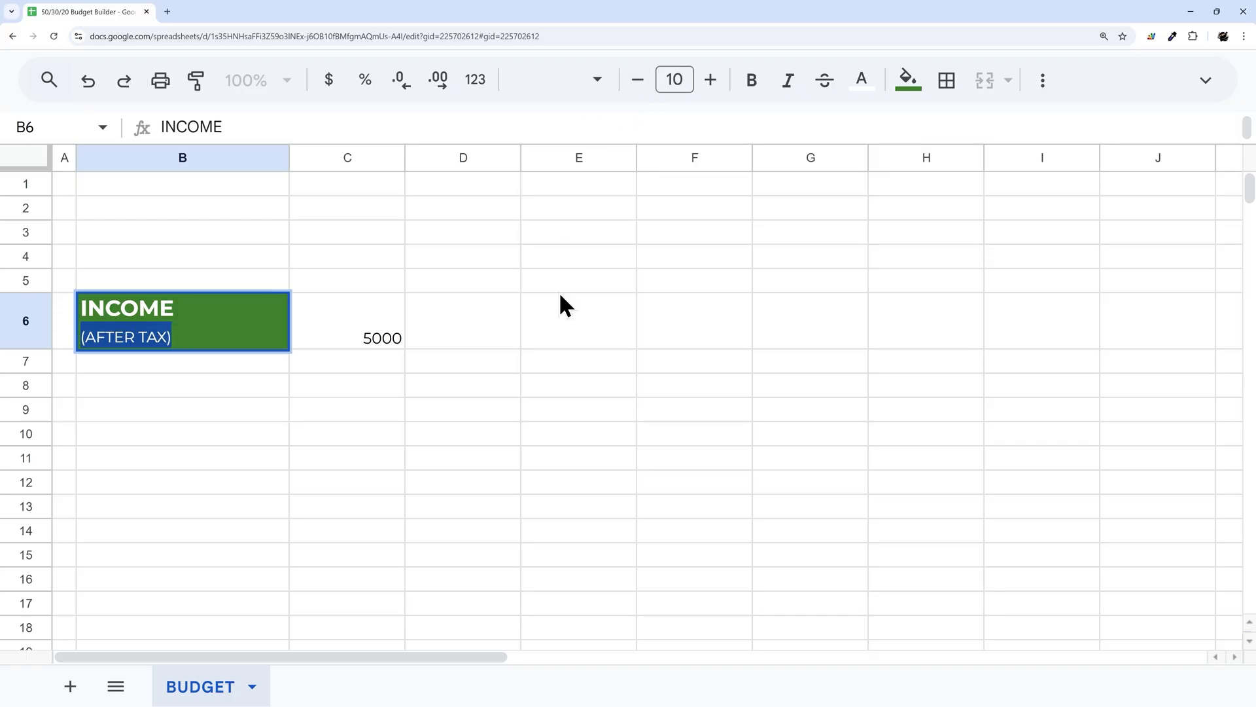
pyautogui.click(560, 303)
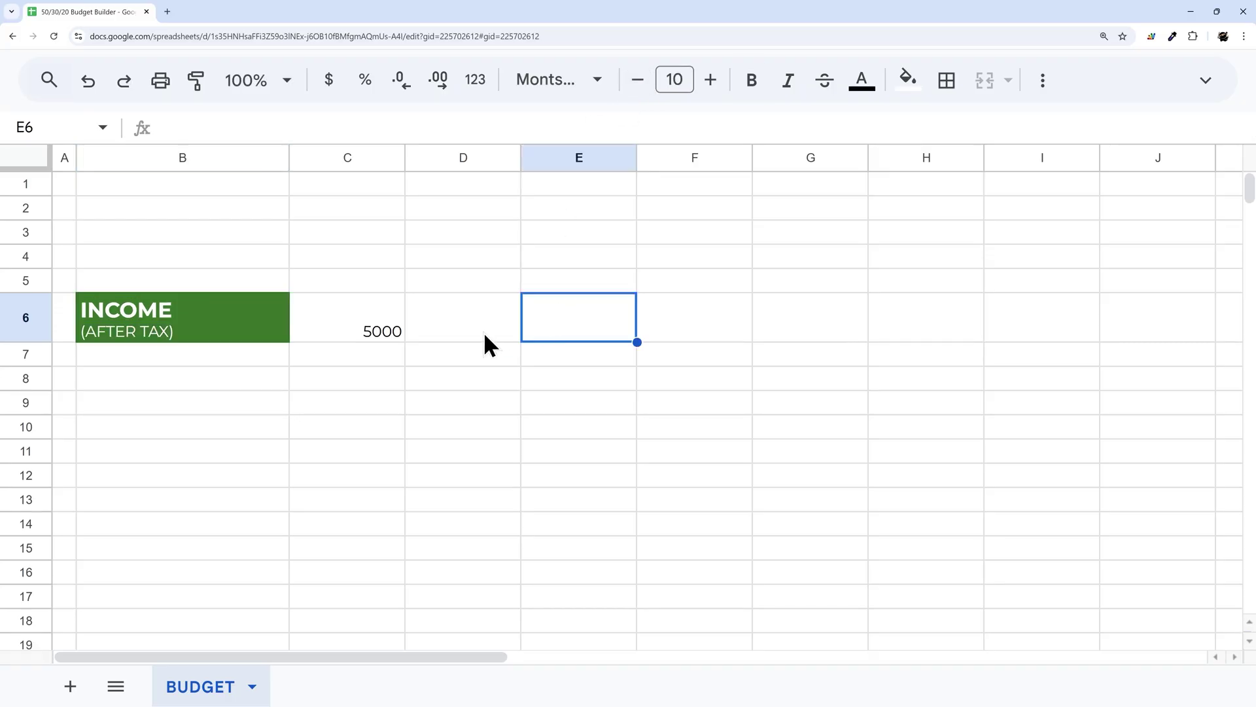
# Step: Copy the formatting of B6 to the amount in C6, then give C6 a light green fill and black text
pyautogui.click(244, 315)
pyautogui.click(196, 79)
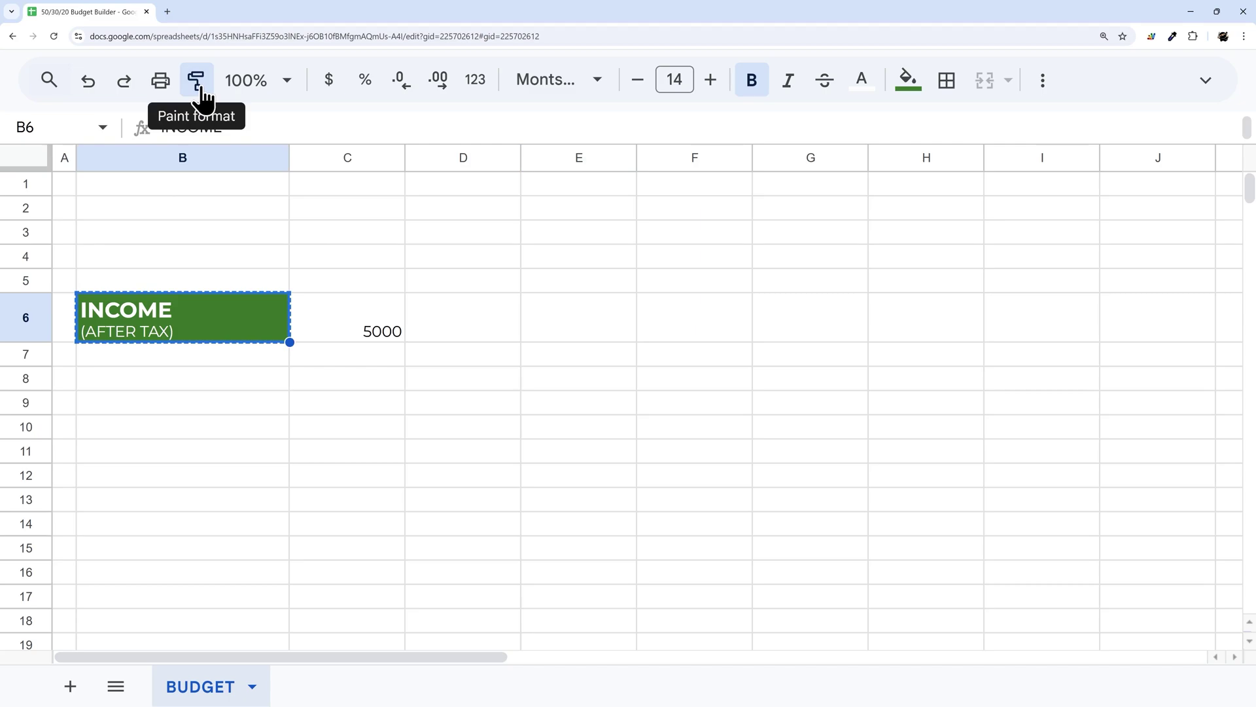
pyautogui.click(375, 324)
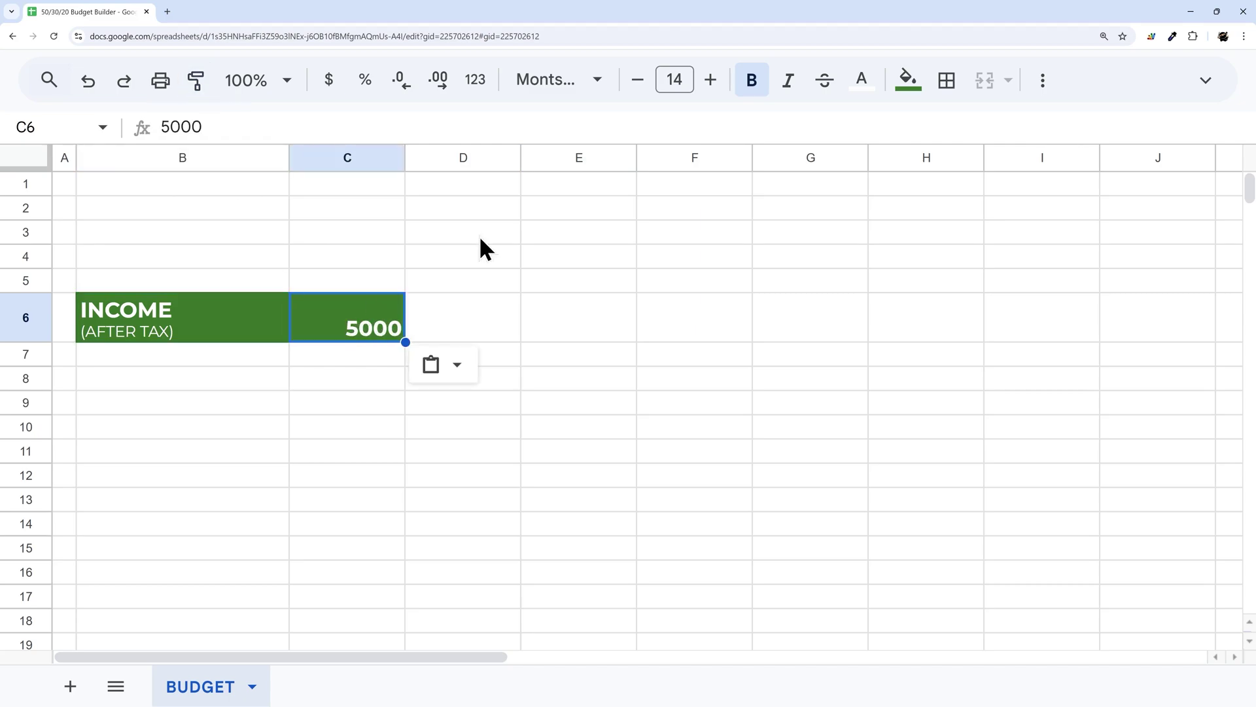
pyautogui.click(909, 81)
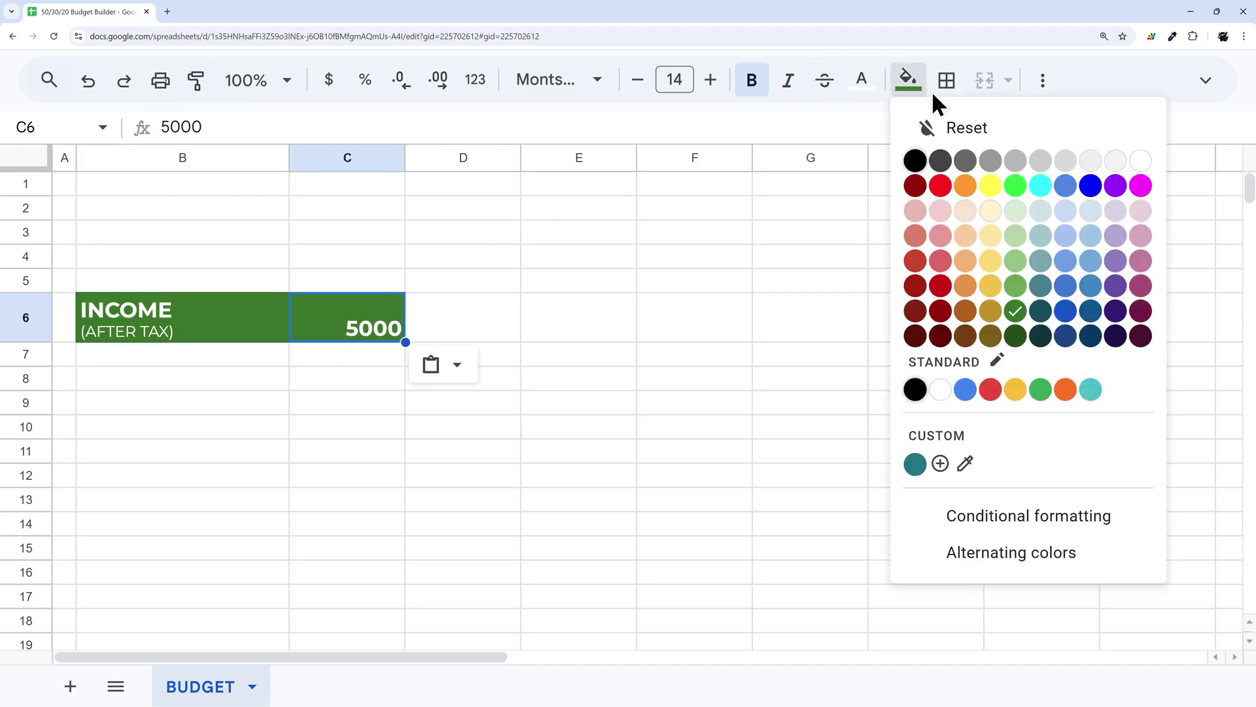
pyautogui.click(1015, 261)
pyautogui.click(862, 81)
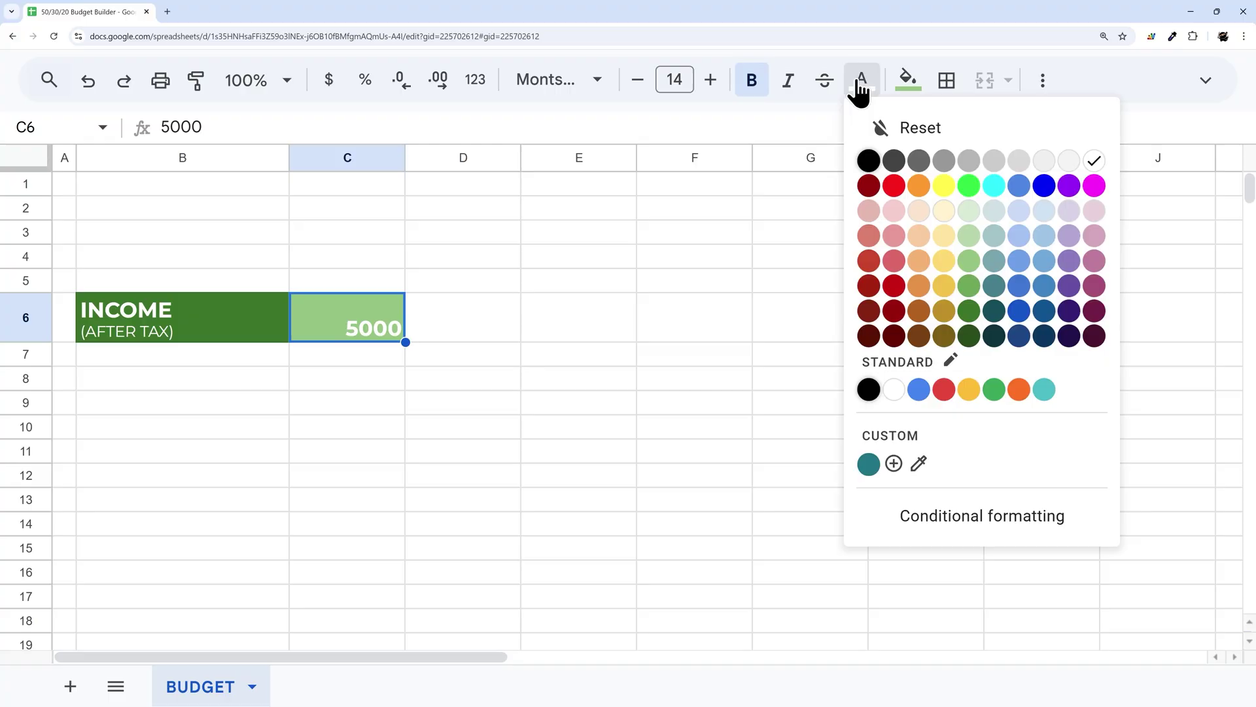
pyautogui.click(867, 160)
# Step: Center the amount in C6 horizontally and align it to the middle vertically
pyautogui.click(1043, 80)
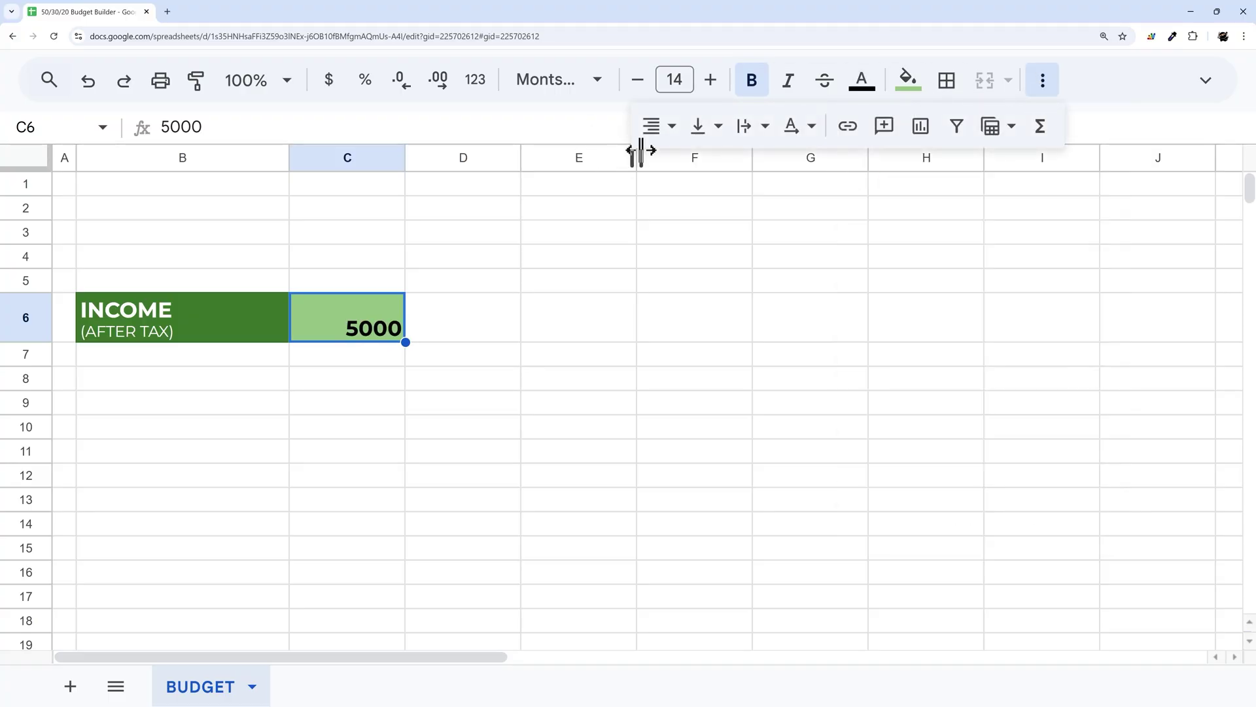
pyautogui.click(656, 126)
pyautogui.click(689, 170)
pyautogui.click(698, 128)
pyautogui.click(735, 171)
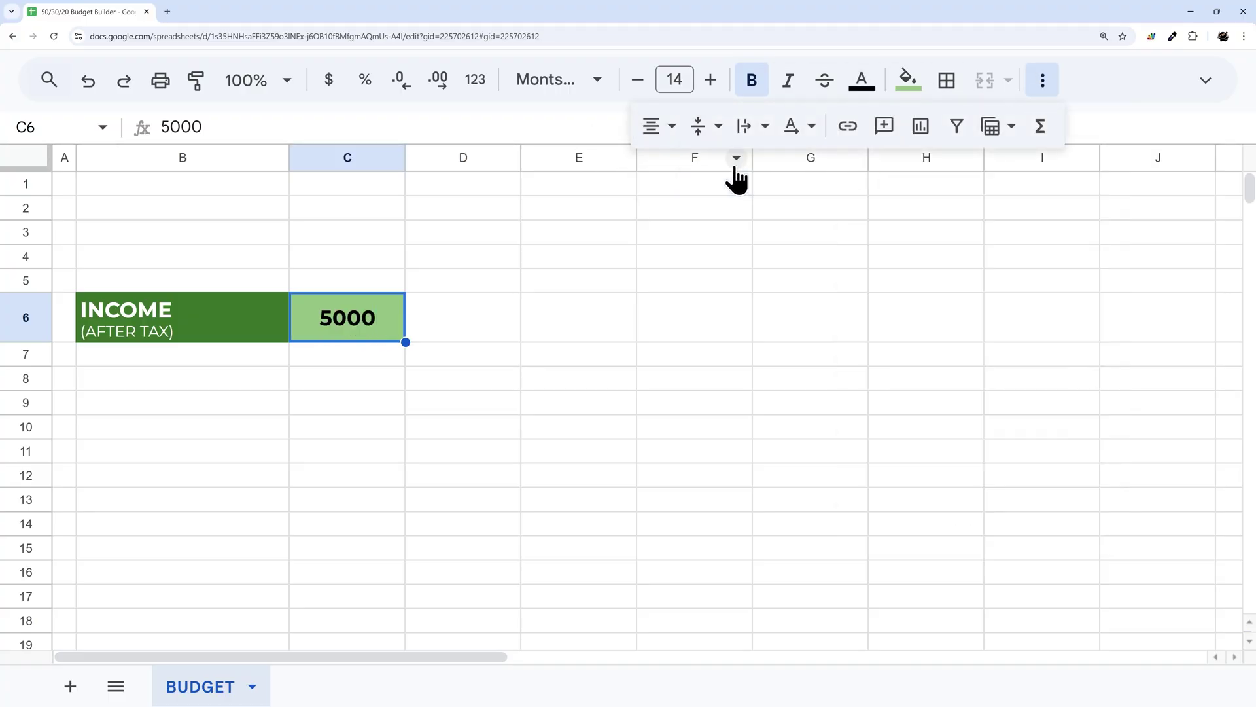
# Step: Format the amount in C6 as dollar currency and widen column C slightly to give it room
pyautogui.click(329, 81)
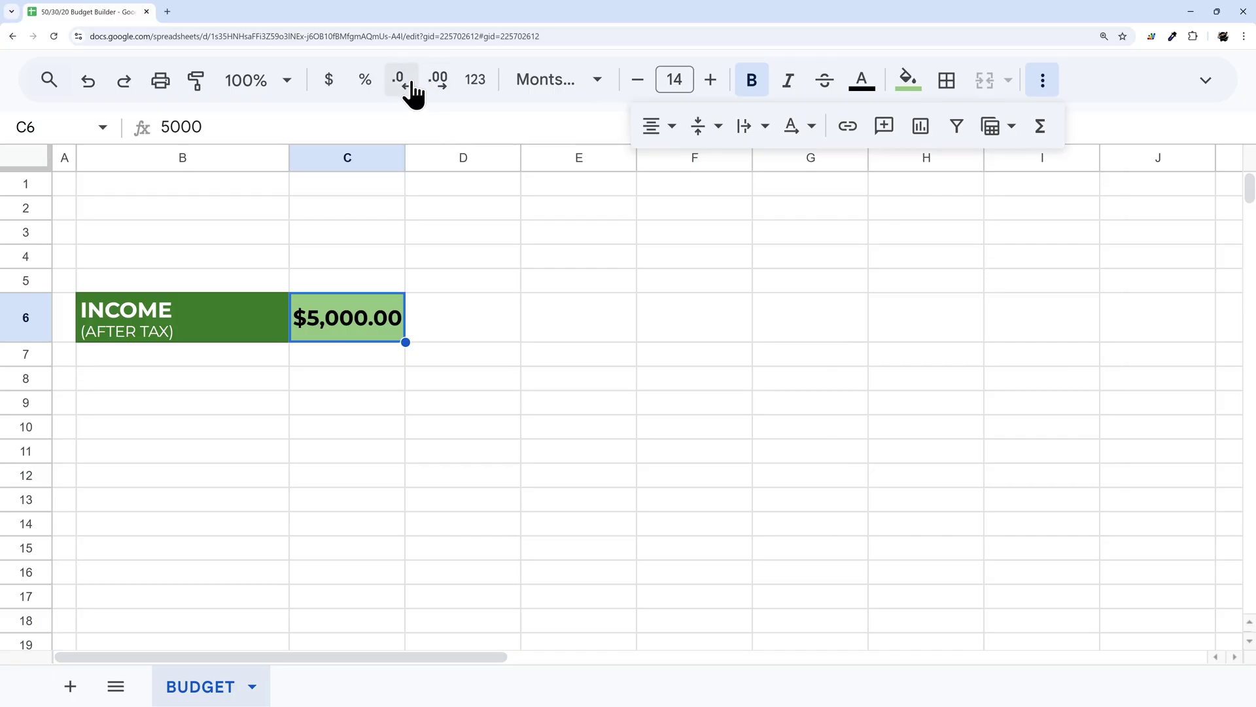
pyautogui.click(1041, 82)
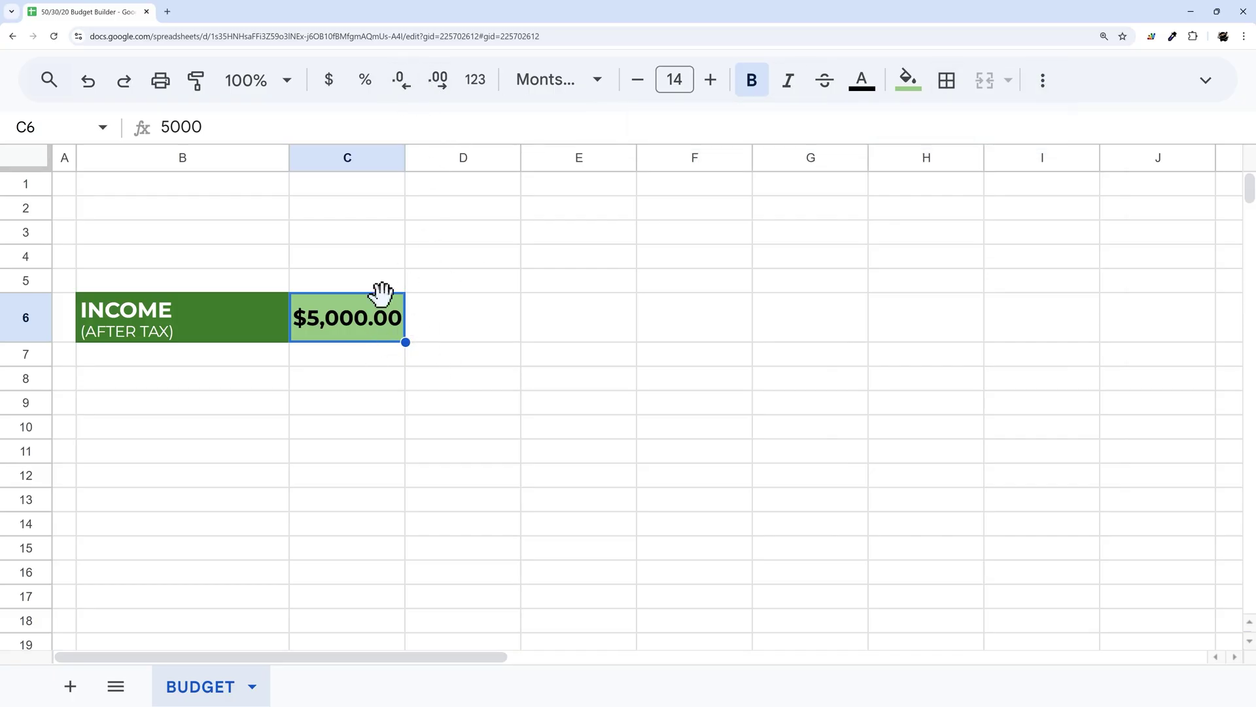
pyautogui.moveTo(405, 157); pyautogui.dragTo(425, 157)
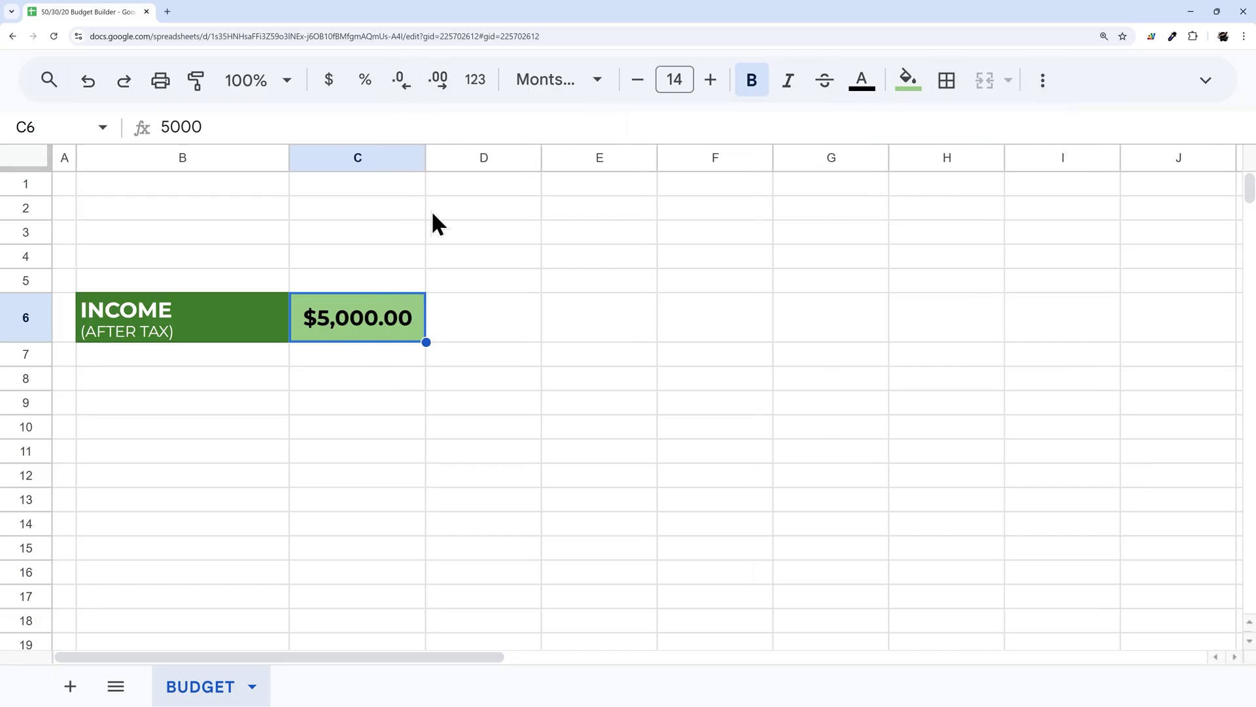
# Step: Copy the income label and amount from B6:C6 into B9:C9
pyautogui.click(133, 402)
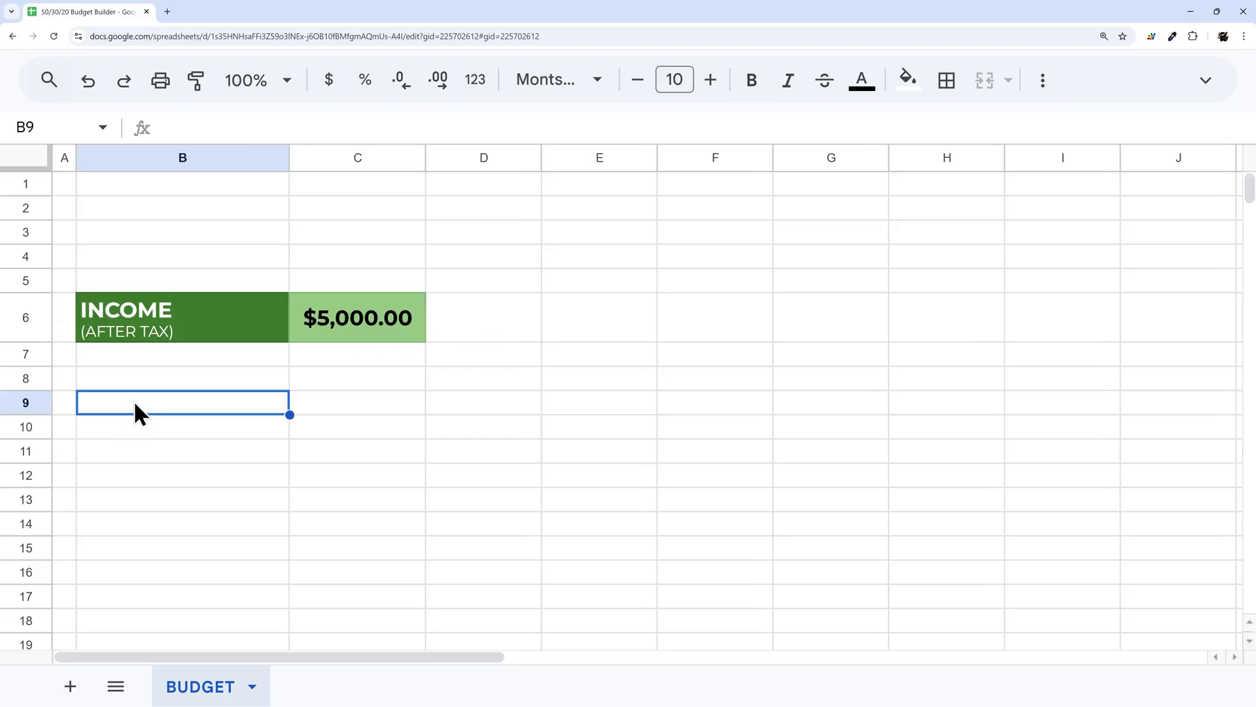
pyautogui.click(203, 328)
pyautogui.hotkey('shift', 'Right')
pyautogui.hotkey('ctrl', 'c')
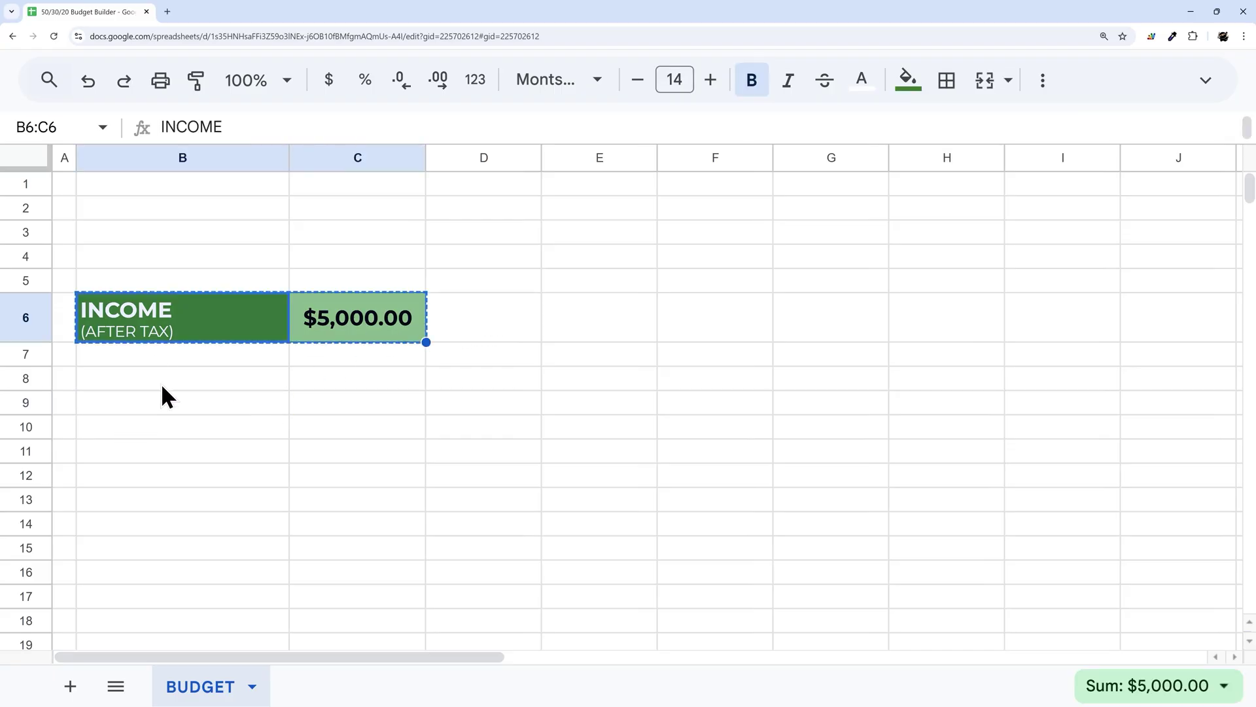
pyautogui.click(156, 403)
pyautogui.hotkey('ctrl', 'v')
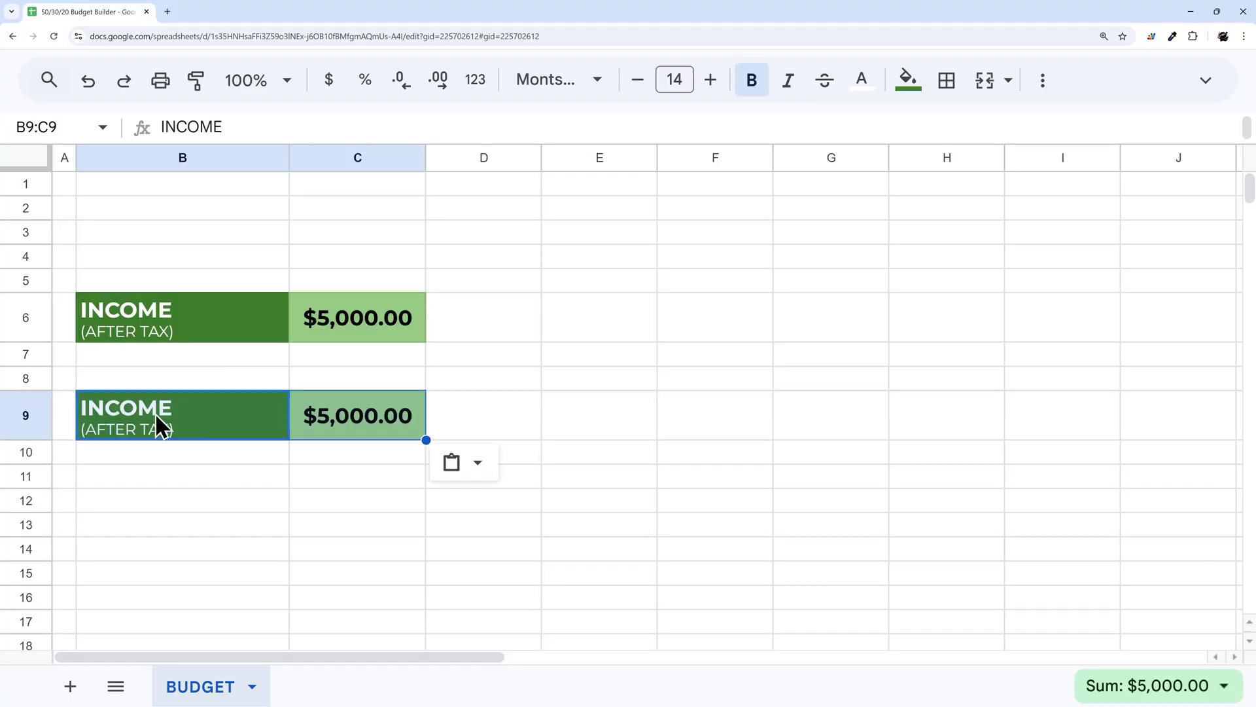
# Step: Replace the label in B9 with NEEDS
pyautogui.click(210, 421)
pyautogui.doubleClick(210, 421)
pyautogui.write('N')
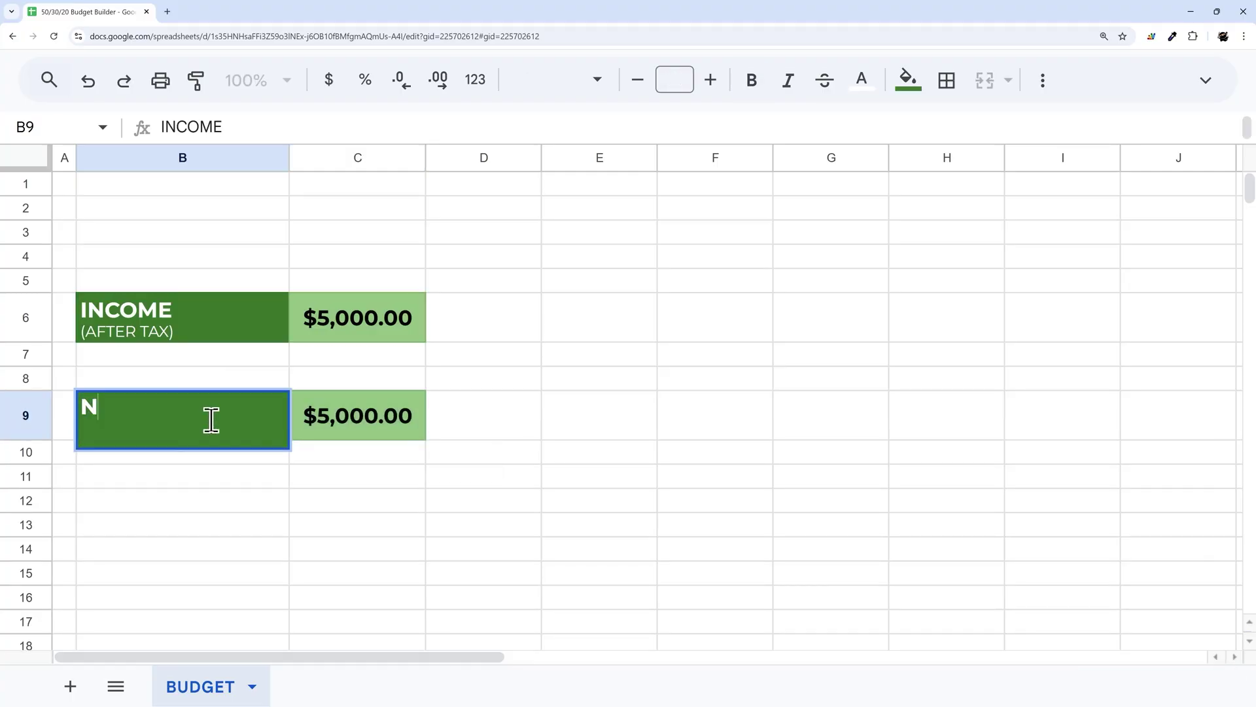
pyautogui.write('EEDS')
pyautogui.press('Return')
# Step: Paste the copied income block at B12 and change its label to WANTS
pyautogui.click(151, 482)
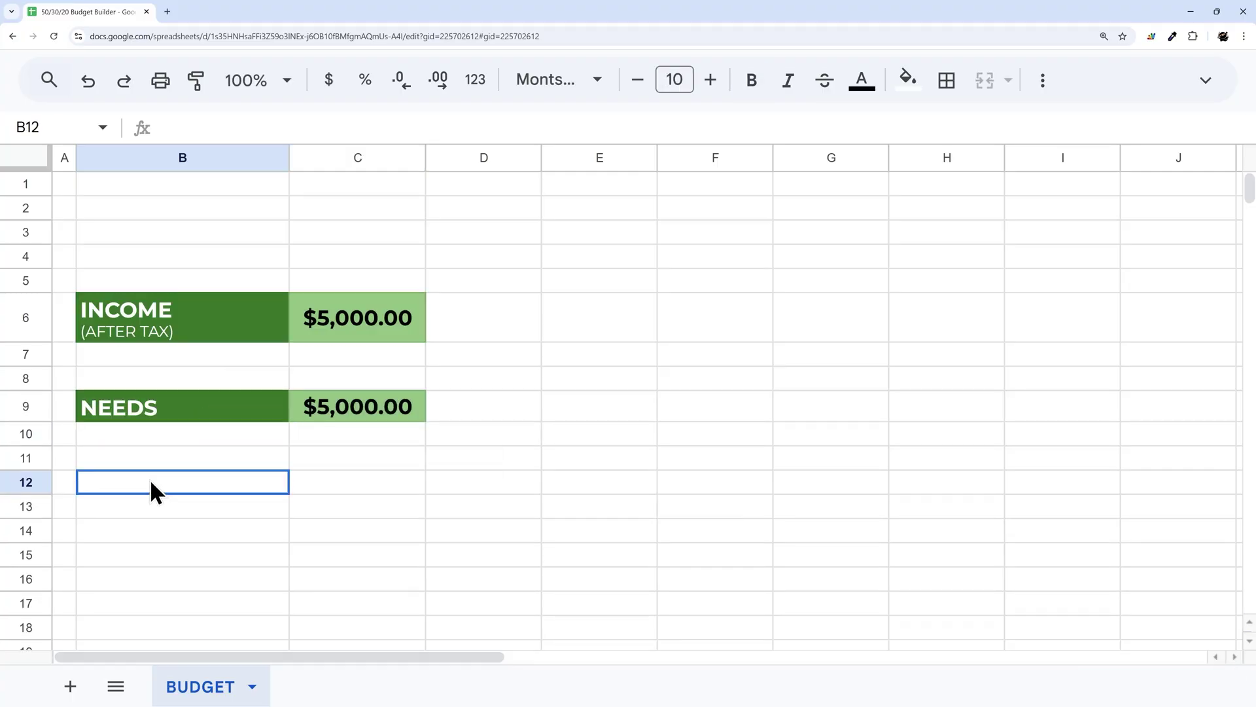
pyautogui.hotkey('ctrl', 'v')
pyautogui.click(174, 492)
pyautogui.doubleClick(174, 492)
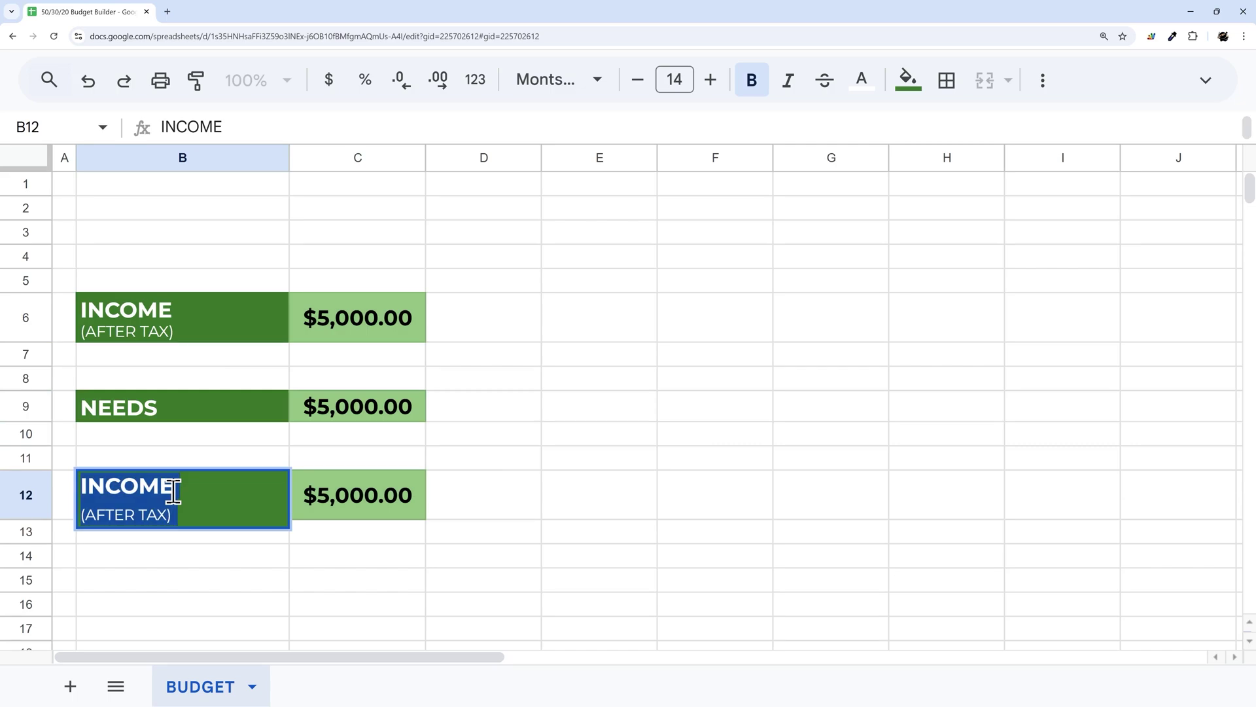
pyautogui.write('WANTS')
pyautogui.press('Return')
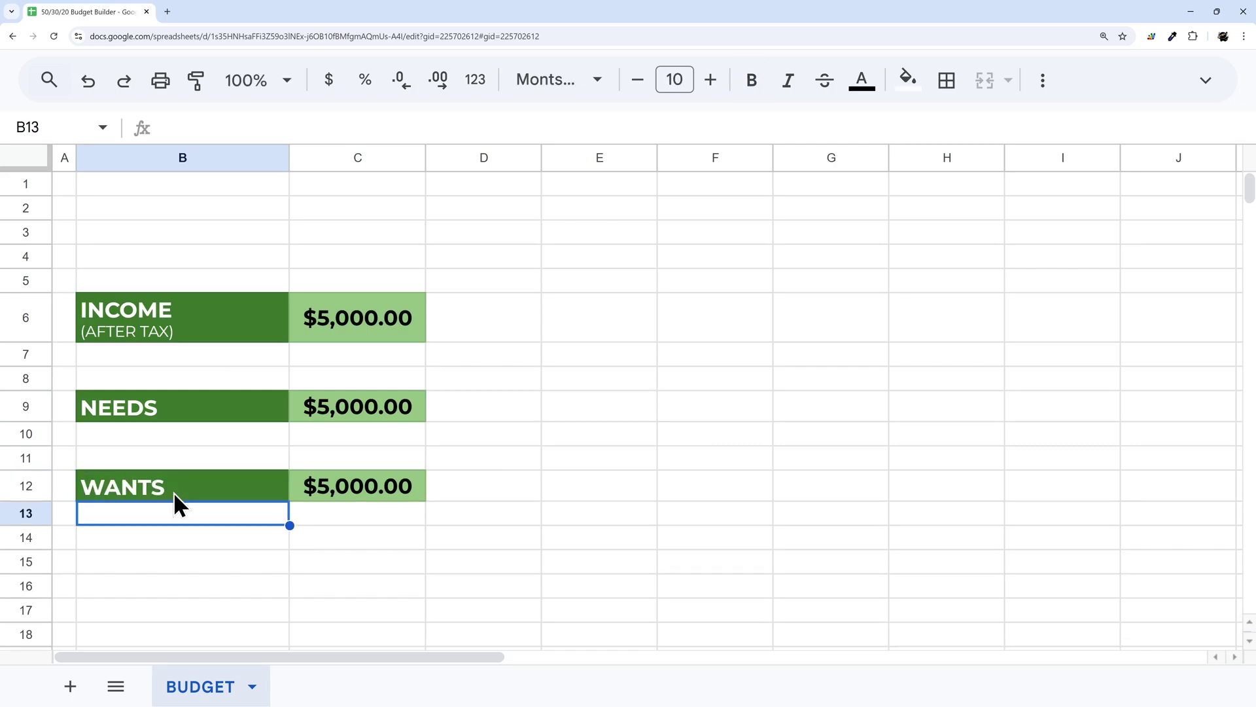
# Step: Paste the copied income block at B15 and change its label to SAVINGS
pyautogui.click(147, 564)
pyautogui.hotkey('ctrl', 'v')
pyautogui.click(174, 569)
pyautogui.doubleClick(176, 571)
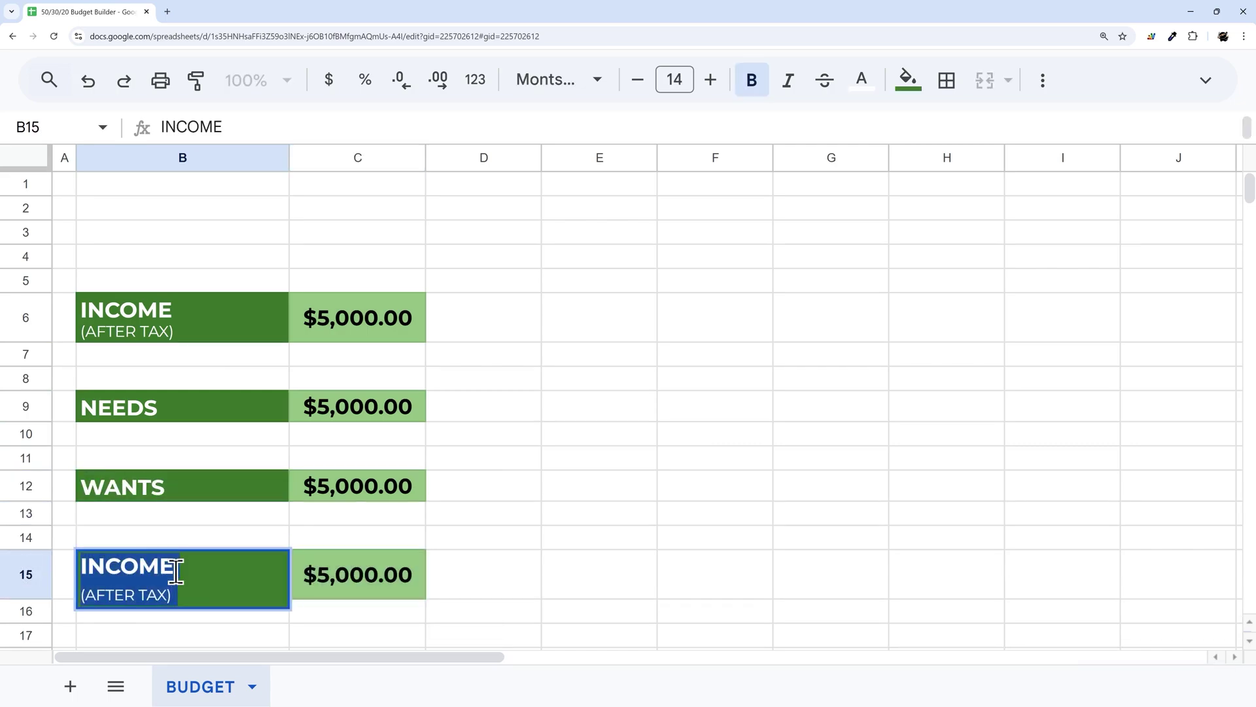
pyautogui.write('SAVINGS')
pyautogui.press('Return')
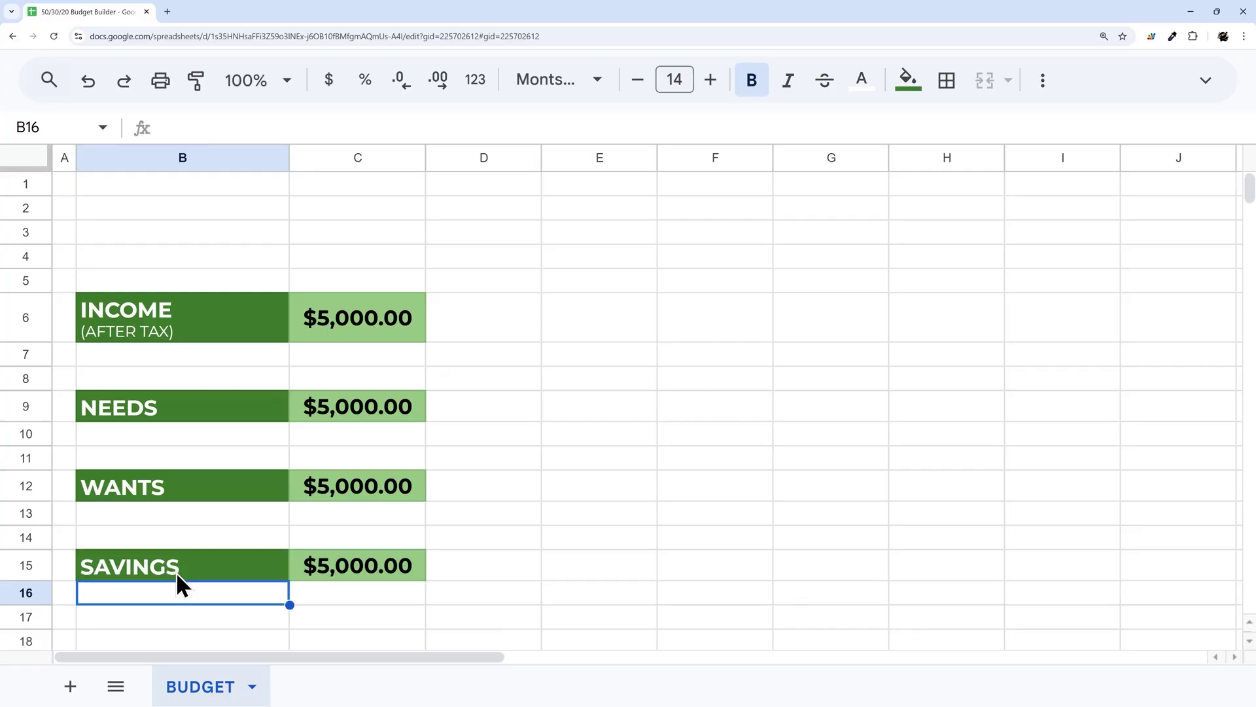
# Step: Recolor the category label fills: dark red for NEEDS, dark orange for WANTS and dark blue for SAVINGS
pyautogui.click(162, 411)
pyautogui.click(907, 81)
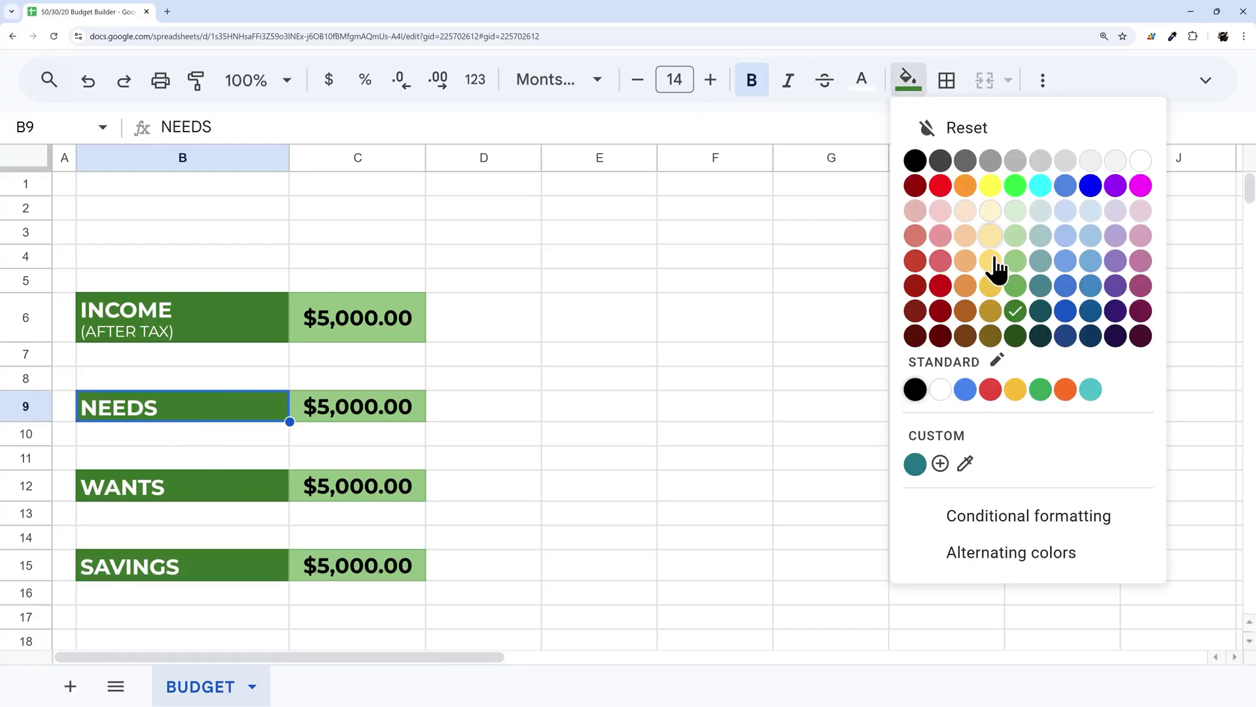
pyautogui.click(940, 314)
pyautogui.click(124, 488)
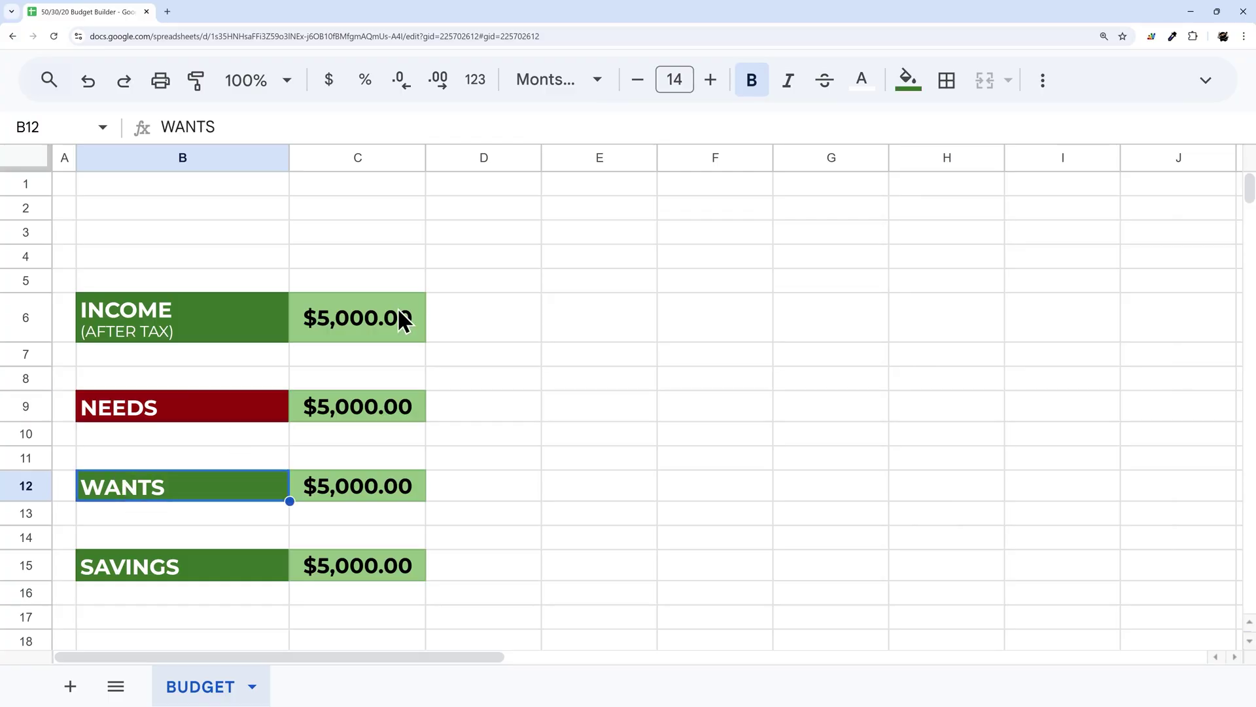
pyautogui.click(908, 82)
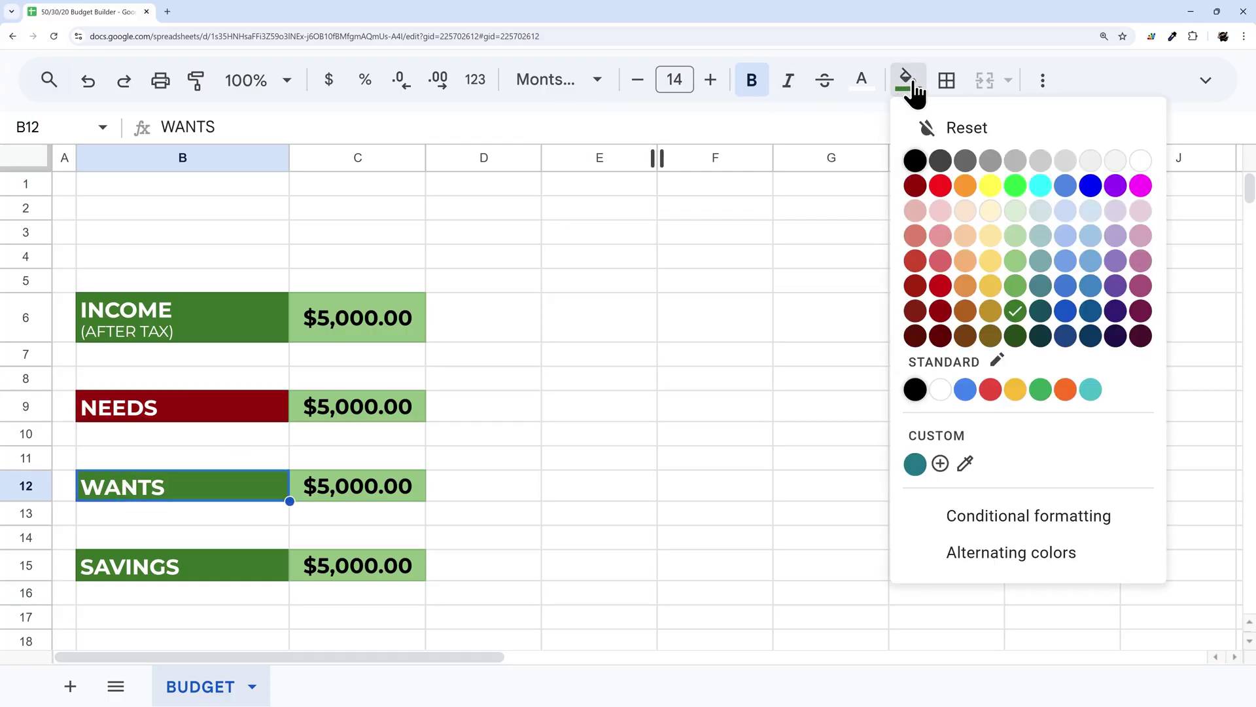
pyautogui.click(965, 312)
pyautogui.click(170, 574)
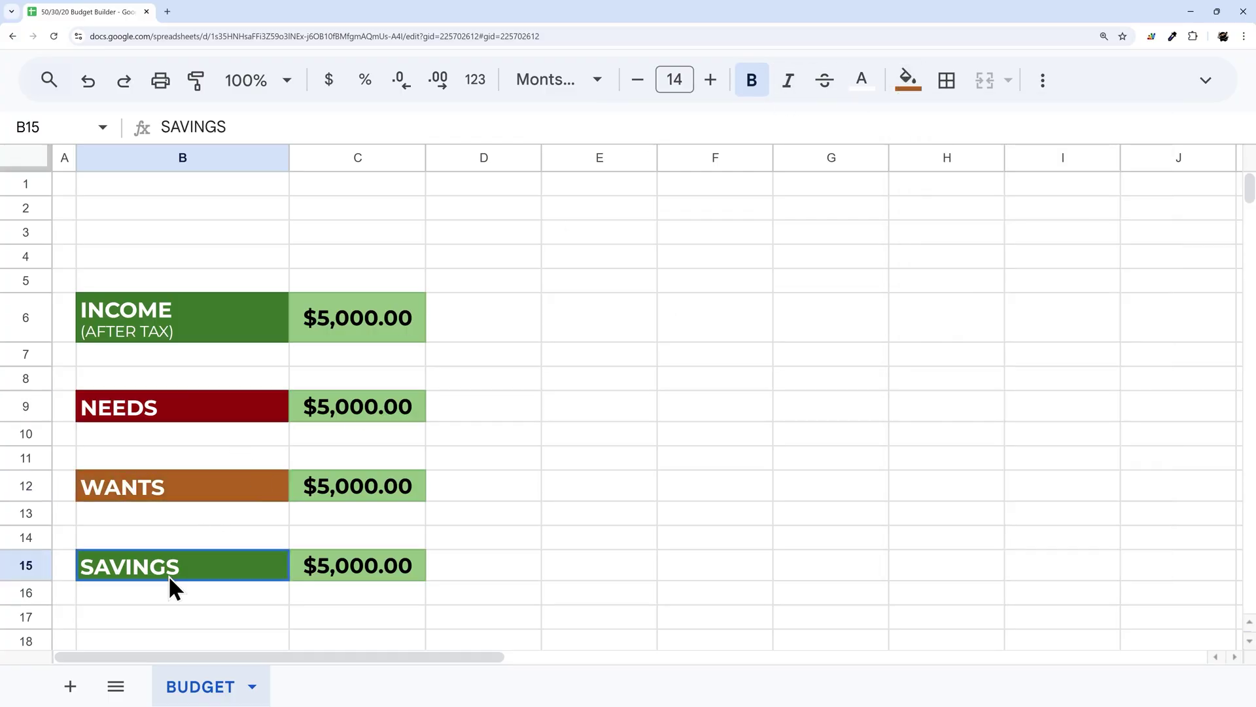
pyautogui.click(907, 83)
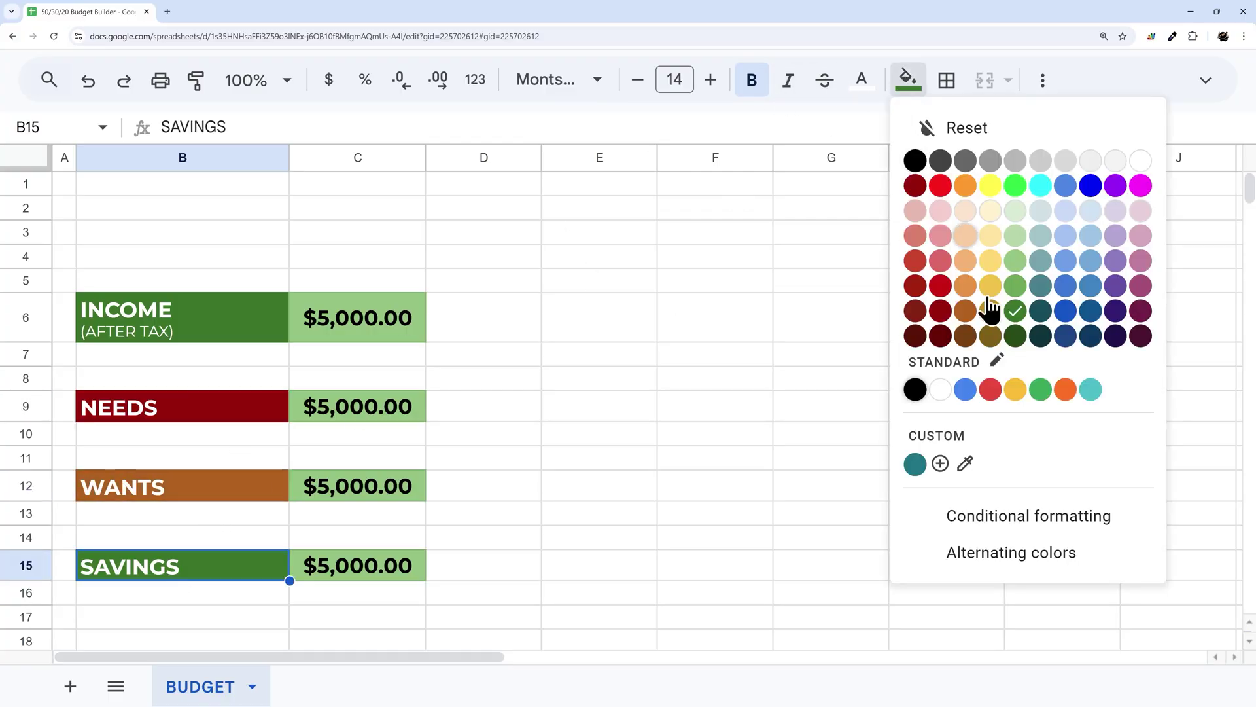
pyautogui.click(1091, 313)
# Step: Fill the category amounts with lighter matching shades: light red in C9, light orange in C12 and light blue in C15
pyautogui.click(364, 411)
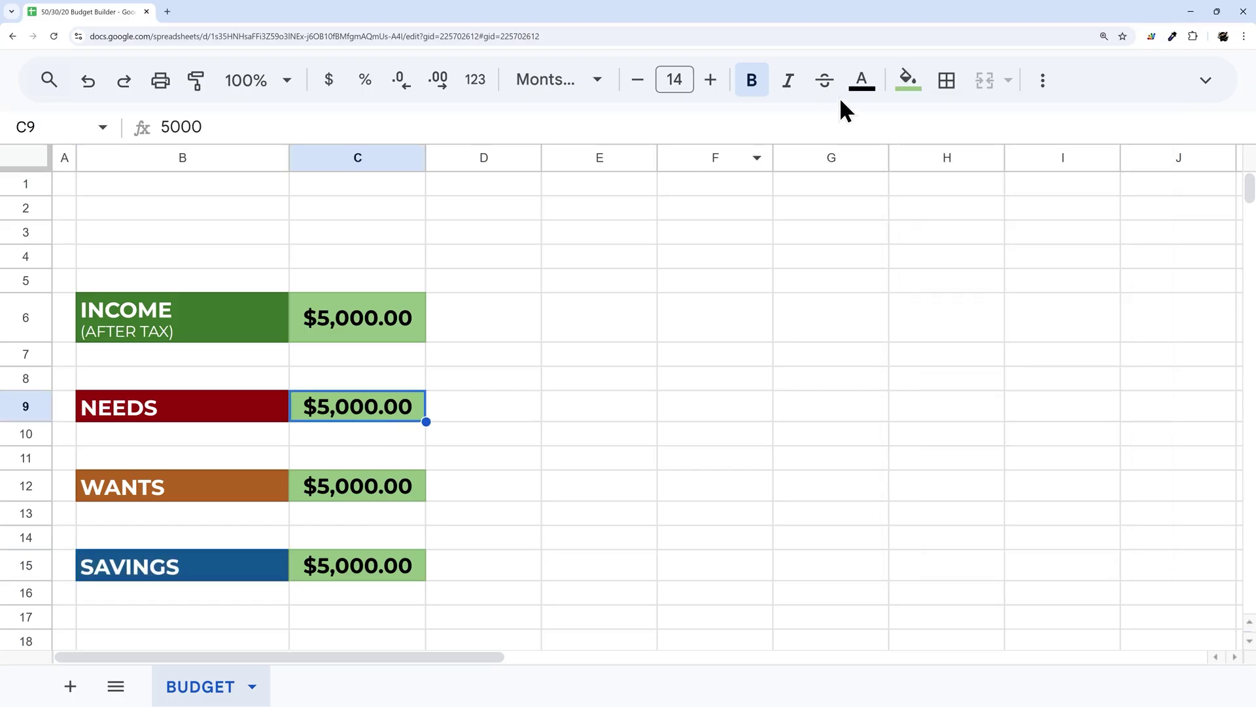
pyautogui.click(907, 82)
pyautogui.click(949, 255)
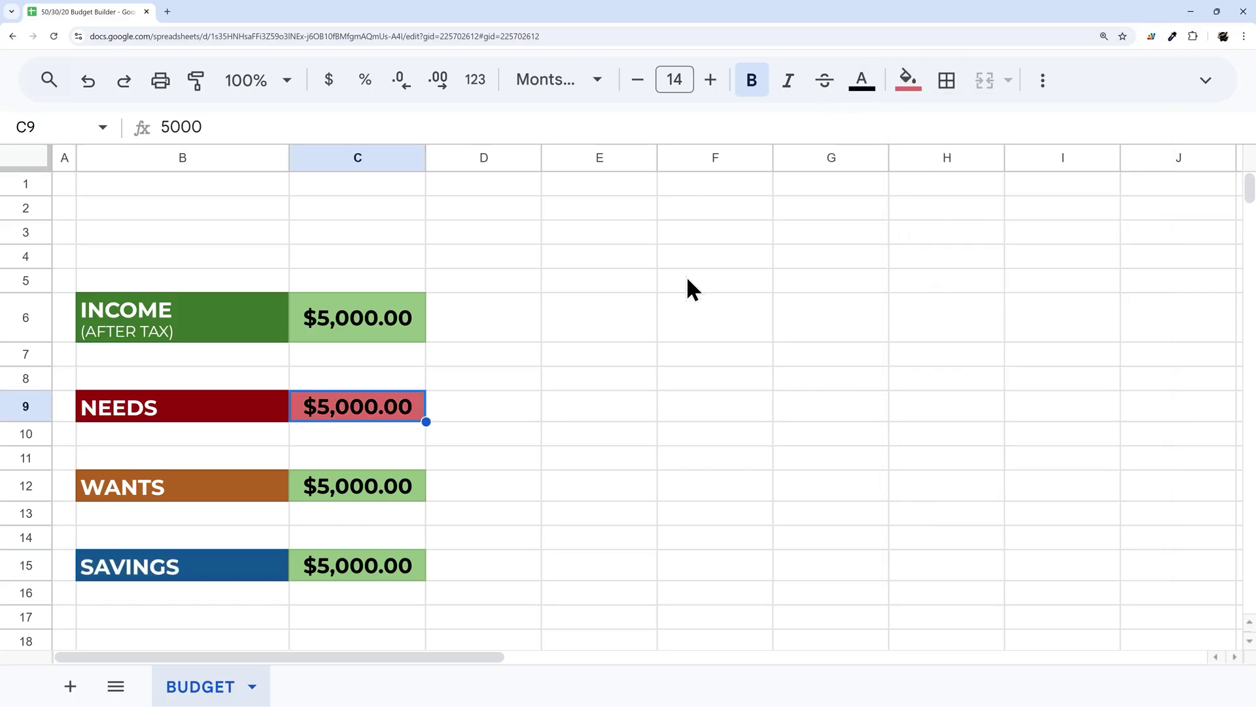
pyautogui.click(378, 490)
pyautogui.click(908, 80)
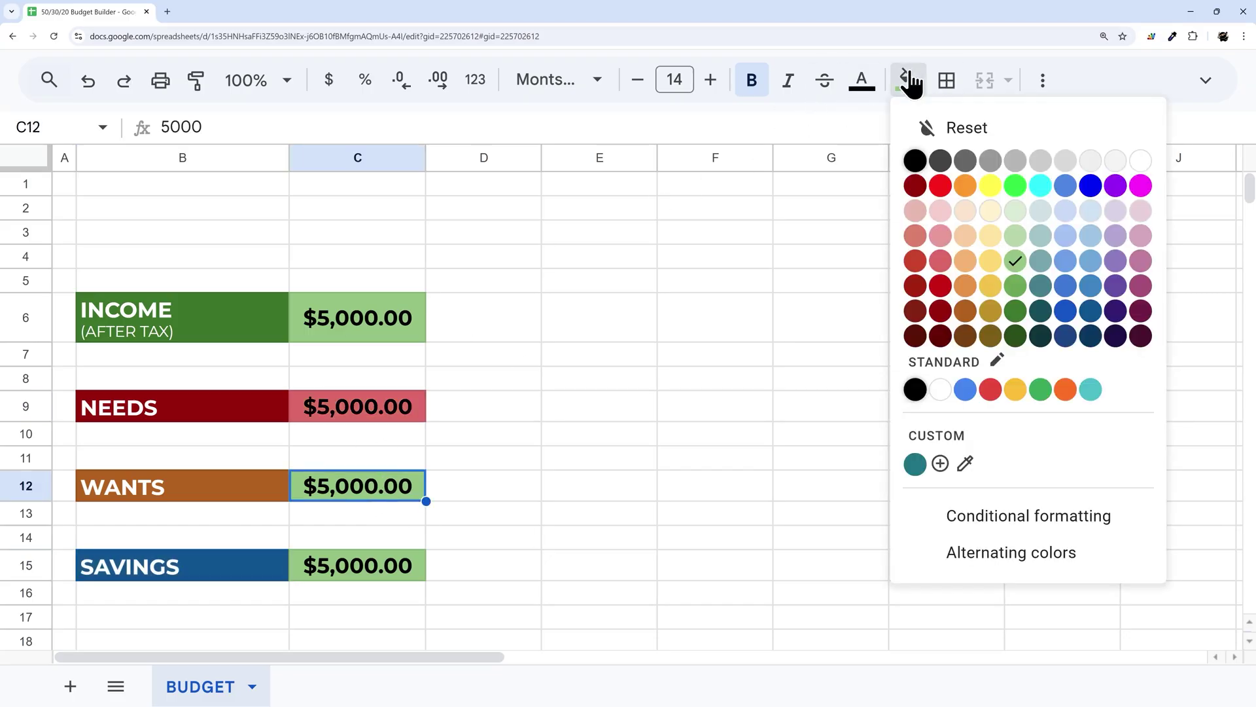
pyautogui.click(966, 263)
pyautogui.click(383, 580)
pyautogui.click(907, 80)
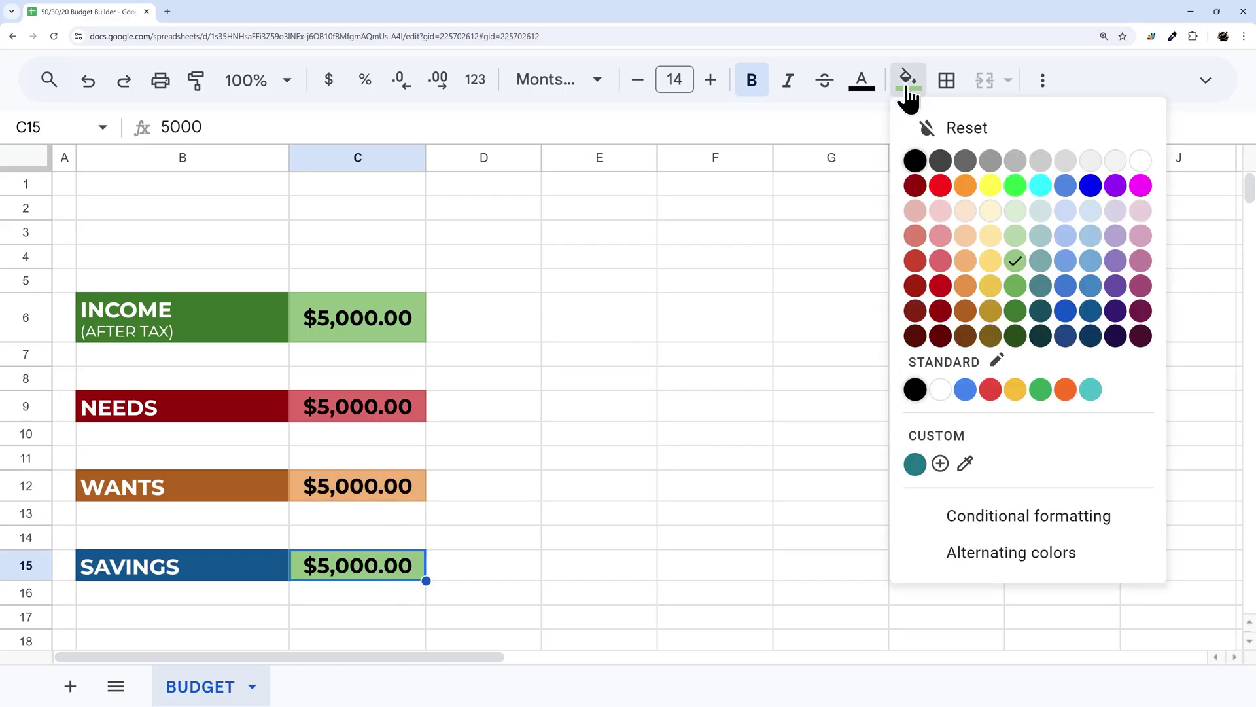
pyautogui.click(1105, 248)
pyautogui.click(533, 384)
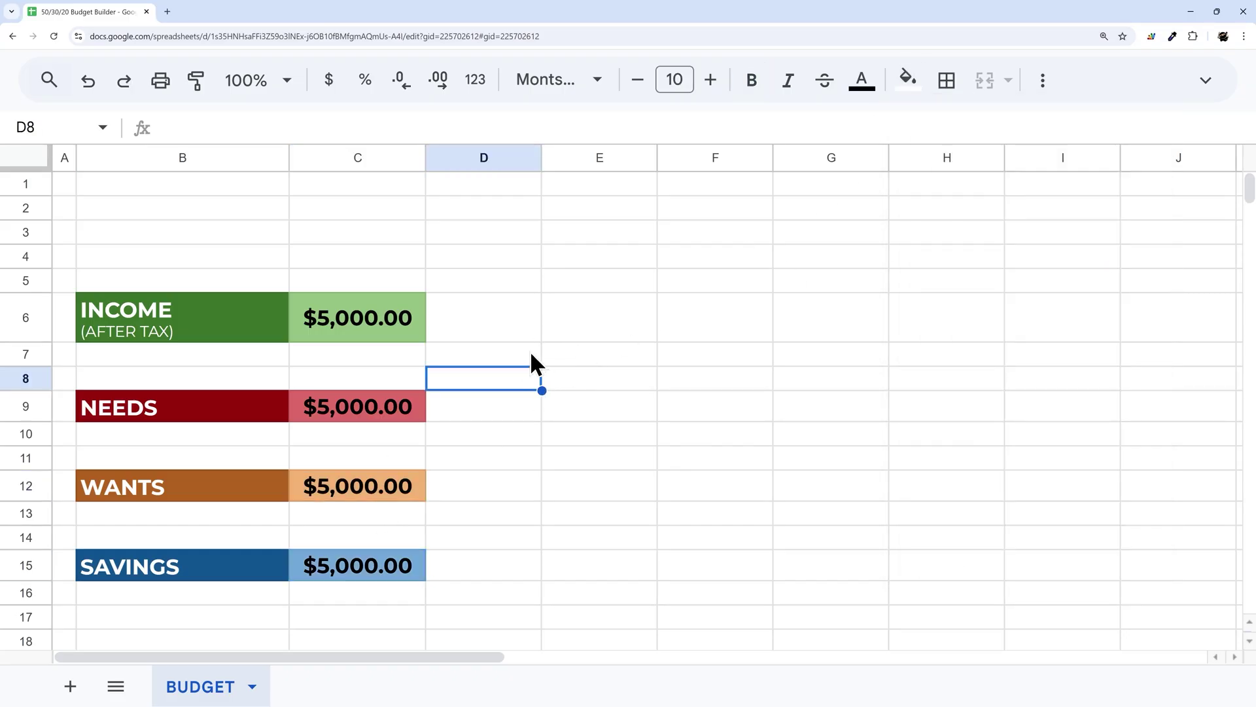
# Step: Insert eight blank rows between the NEEDS and WANTS headings
pyautogui.scroll(-2, 511, 362)
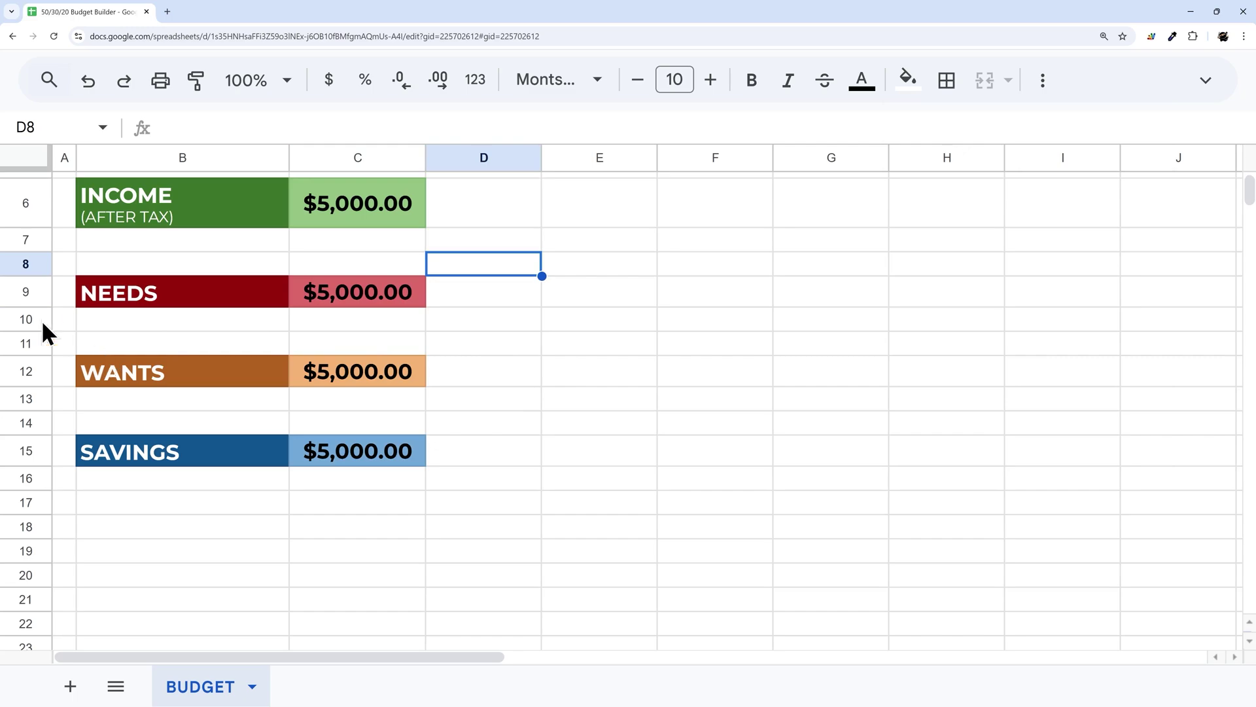
pyautogui.moveTo(41, 320); pyautogui.dragTo(32, 335)
pyautogui.rightClick(33, 335)
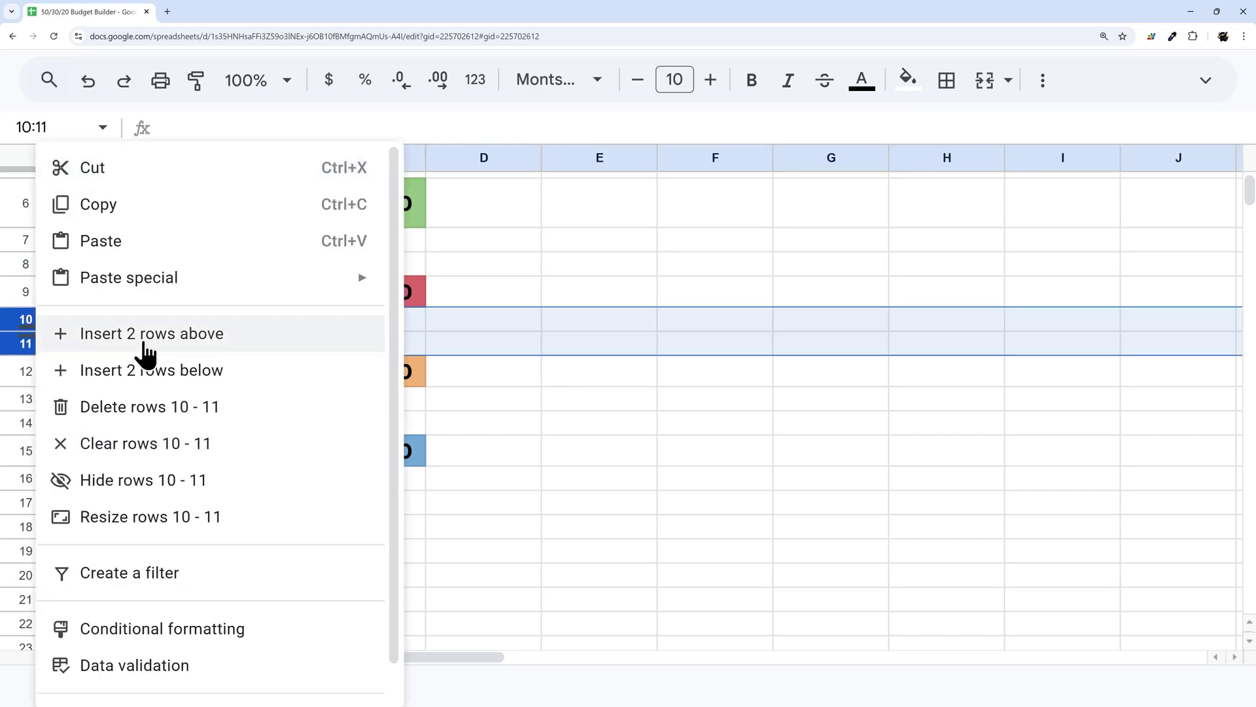
pyautogui.click(144, 337)
pyautogui.rightClick(45, 328)
pyautogui.click(134, 368)
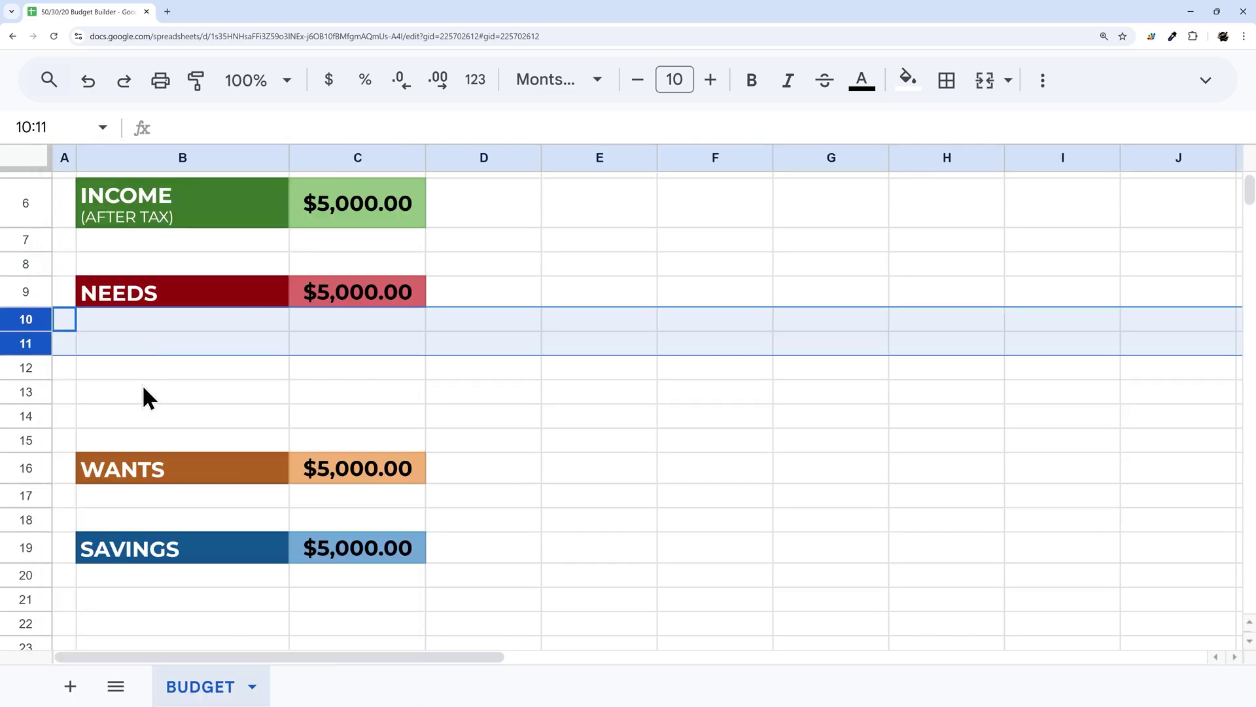
pyautogui.click(164, 367)
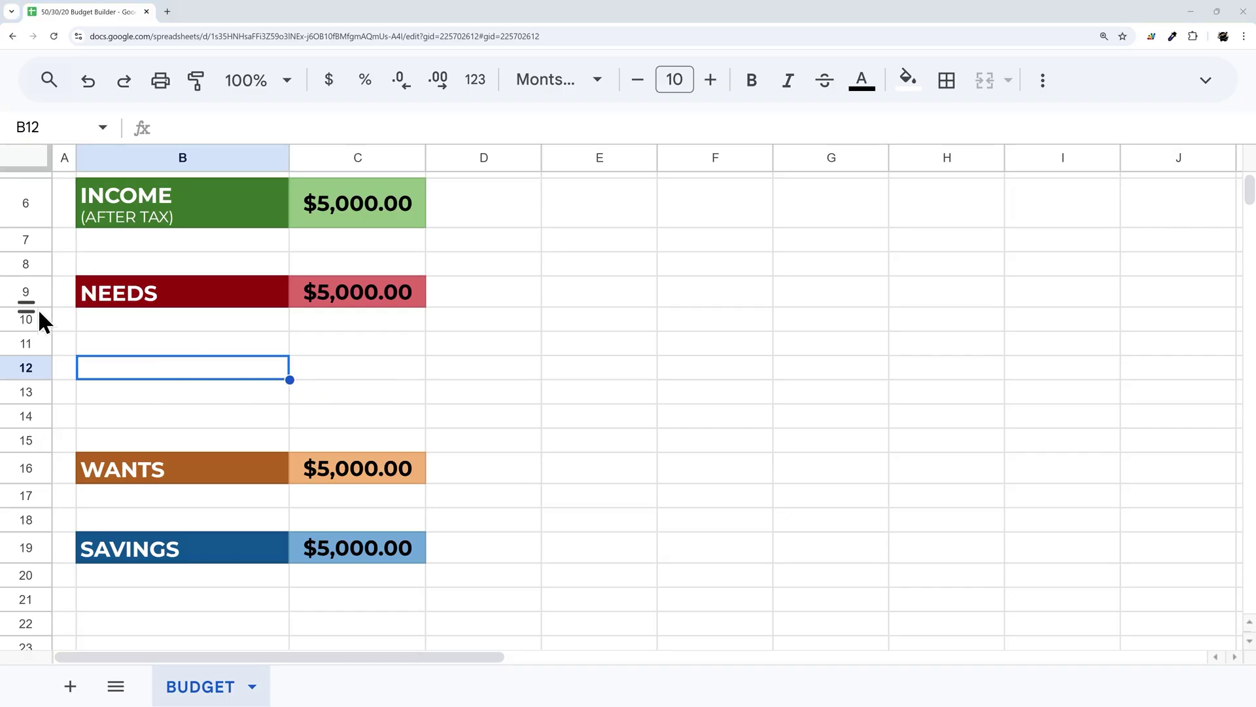
pyautogui.moveTo(36, 320); pyautogui.dragTo(36, 397)
pyautogui.rightClick(36, 397)
pyautogui.click(150, 319)
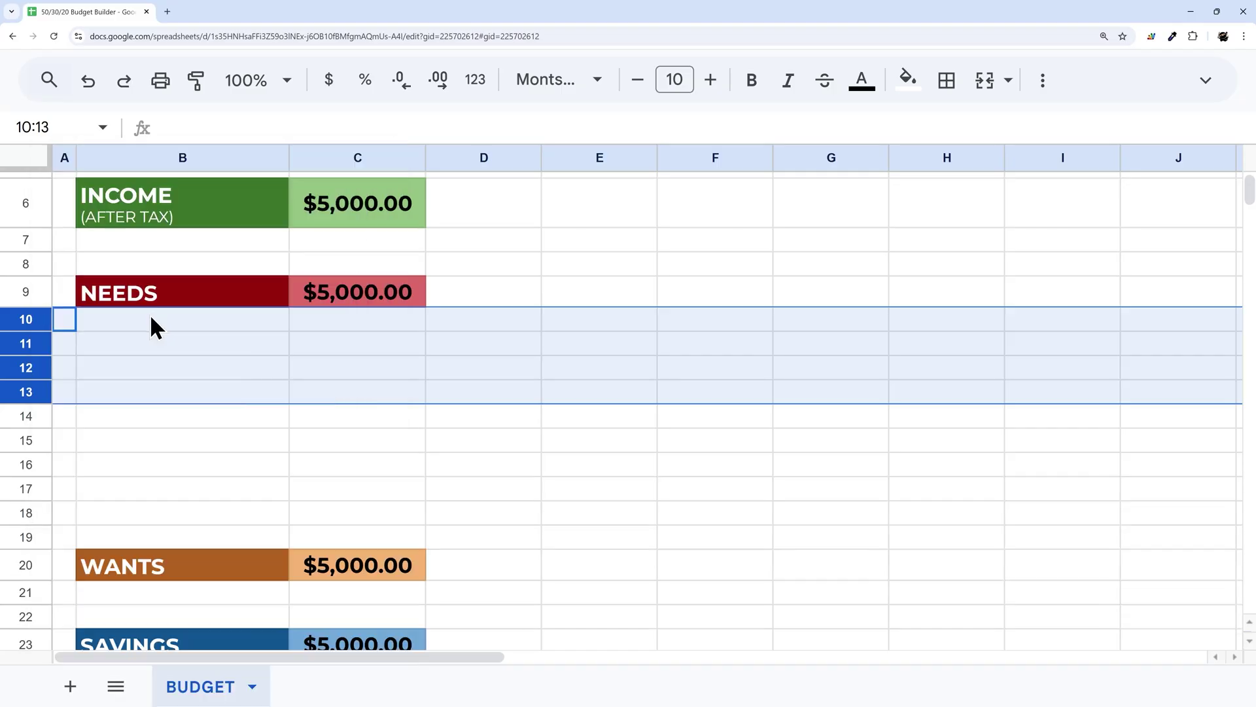
# Step: Fill B10:B16 with Housing, Utilities, Groceries, Transportation, Insurance, Loan Payments and Childcare, and delete the spare rows 17 and 18
pyautogui.click(167, 325)
pyautogui.hotkey('ctrl', 'v')
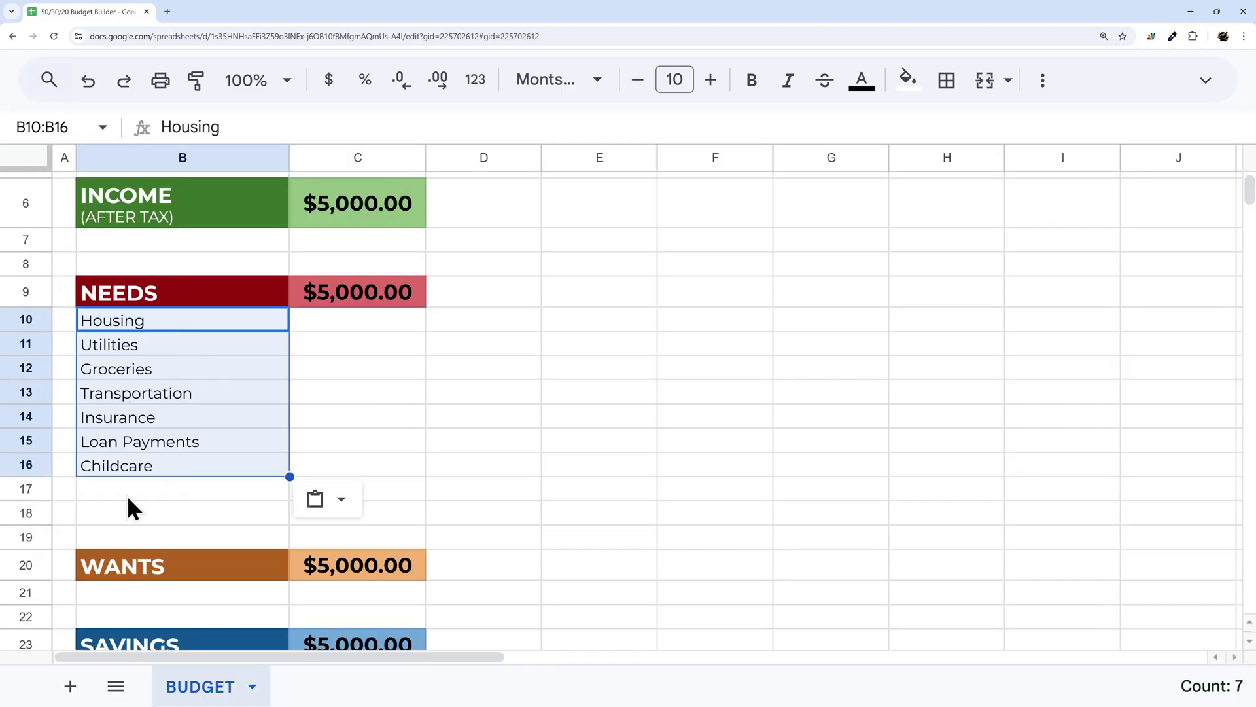
pyautogui.moveTo(30, 489); pyautogui.dragTo(28, 507)
pyautogui.rightClick(28, 507)
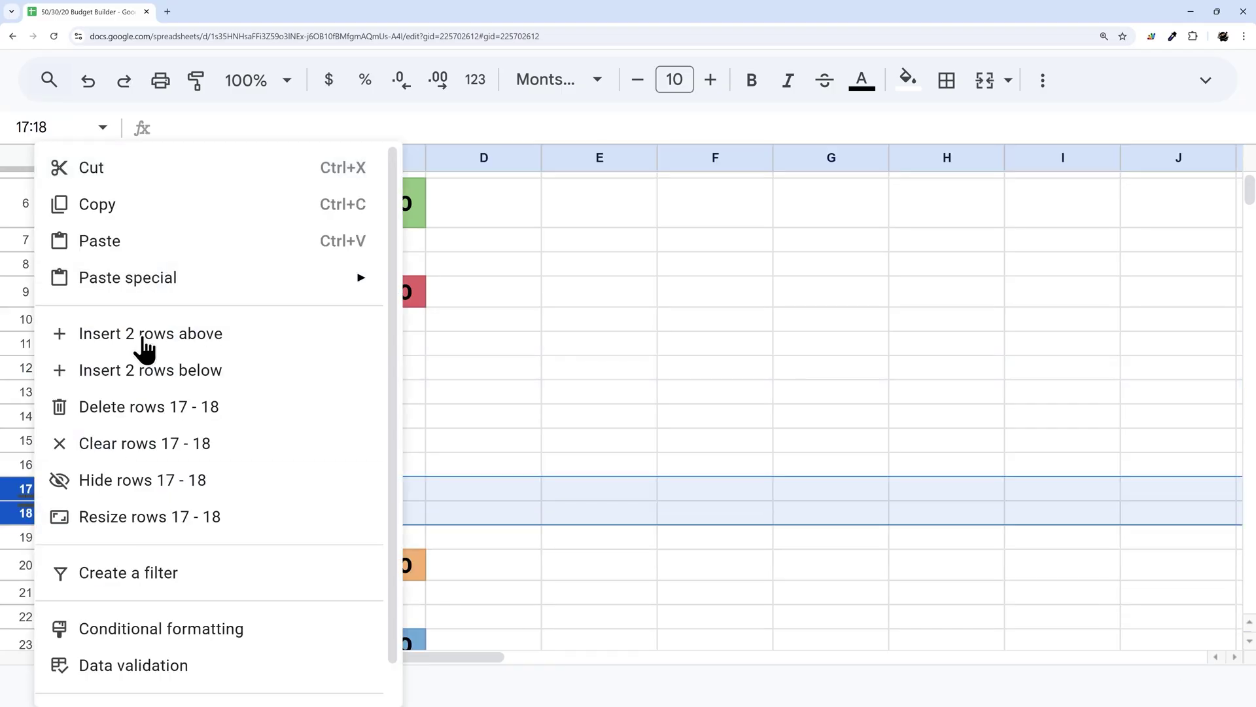
pyautogui.click(144, 406)
# Step: Insert seven rows below WANTS and fill B19:B24 with Subscriptions, Entertainment, Travel, Dining Out, Personal and Gifts & Charity
pyautogui.click(313, 395)
pyautogui.scroll(-2, 314, 401)
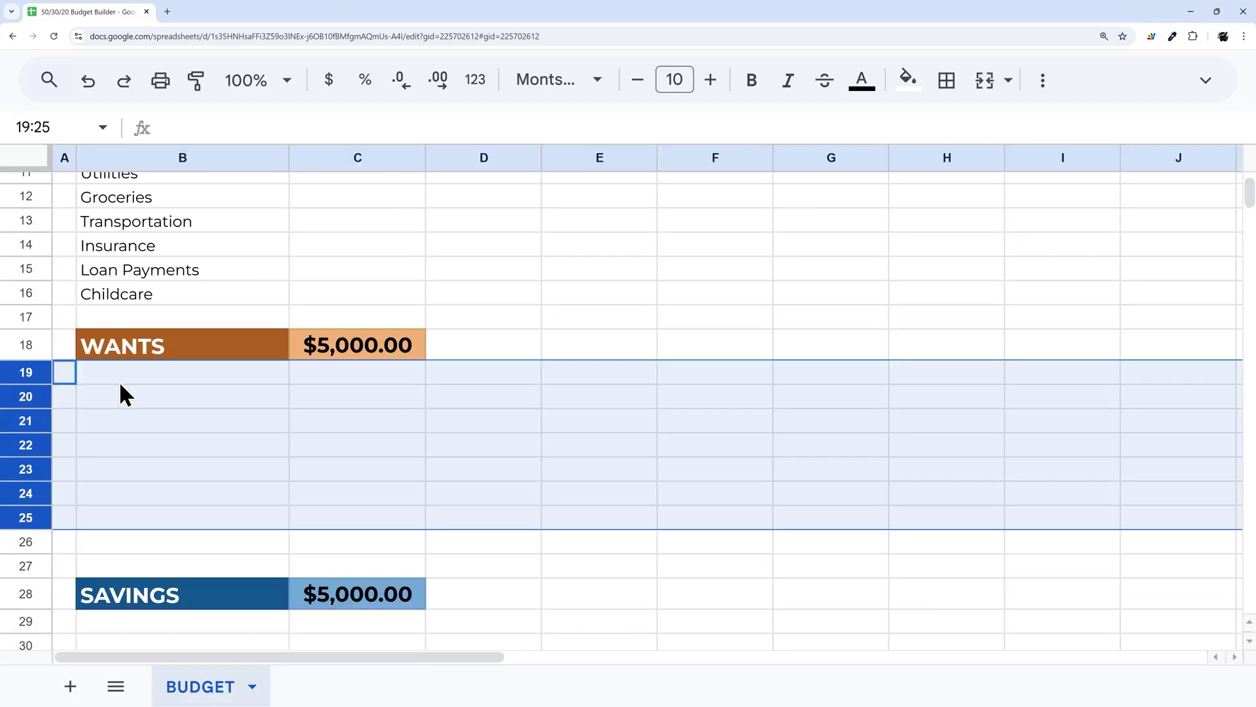
pyautogui.click(120, 373)
pyautogui.hotkey('ctrl', 'v')
# Step: Paste the items Savings, Investments and Paying off Debt below the SAVINGS heading in B27:B29
pyautogui.scroll(-3, 393, 392)
pyautogui.click(164, 392)
pyautogui.hotkey('ctrl', 'v')
# Step: Delete all unused rows from 31 to 1011 at the end of the sheet
pyautogui.click(80, 440)
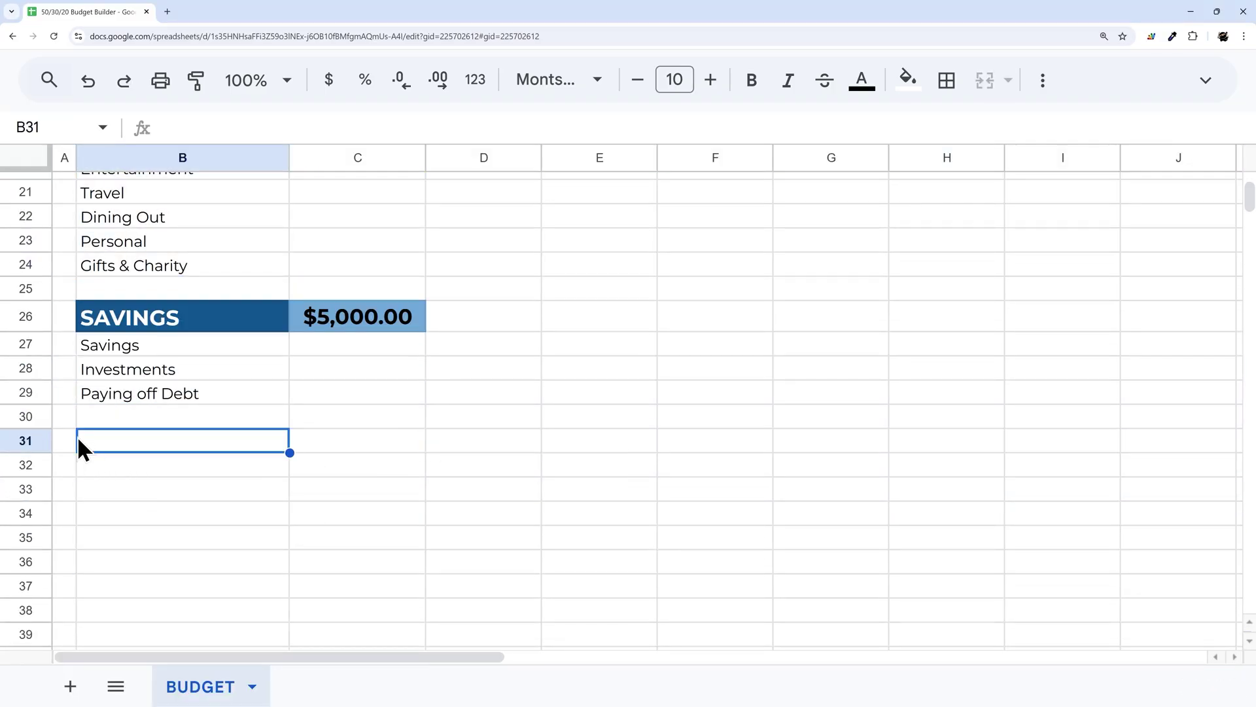
pyautogui.click(31, 440)
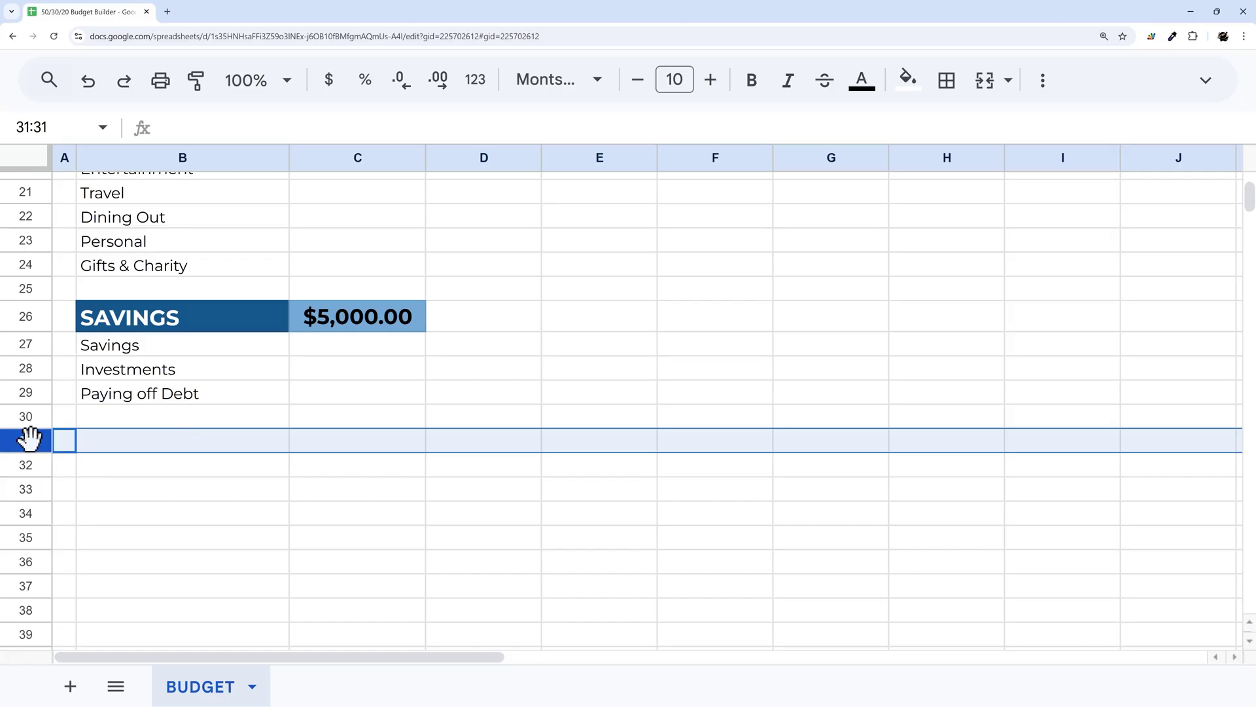
pyautogui.scroll(-20, 80, 453)
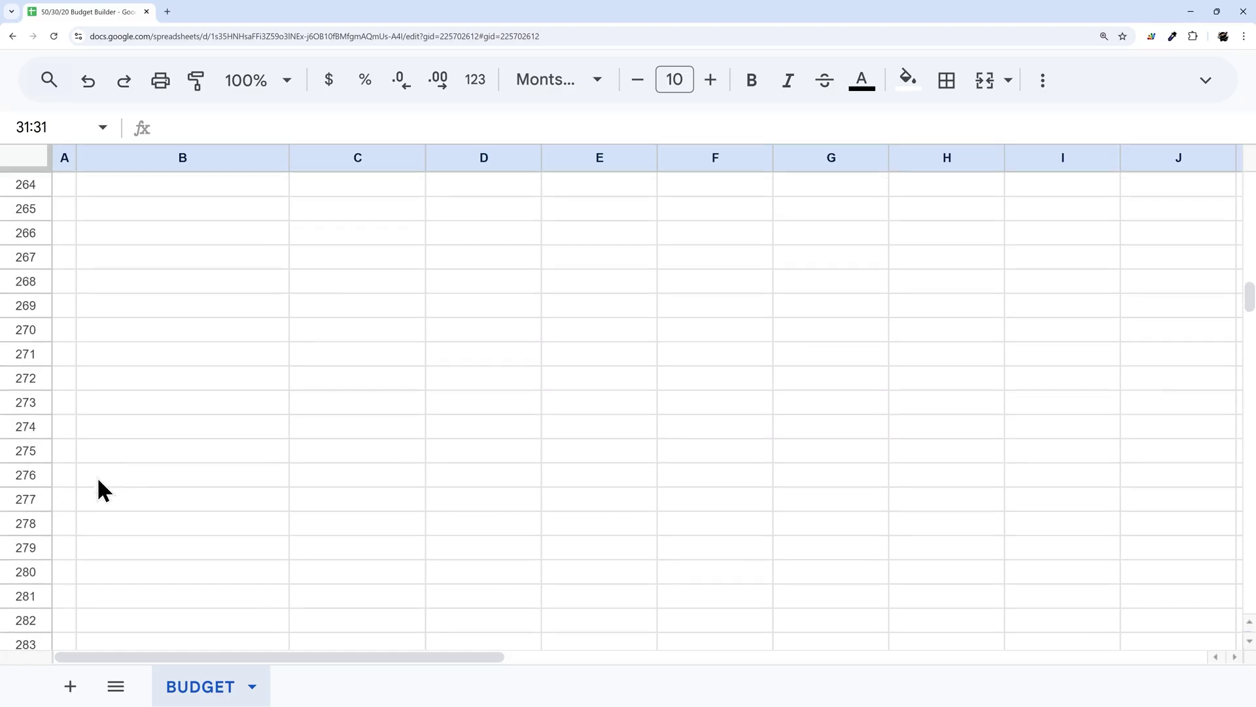
pyautogui.scroll(-20, 97, 476)
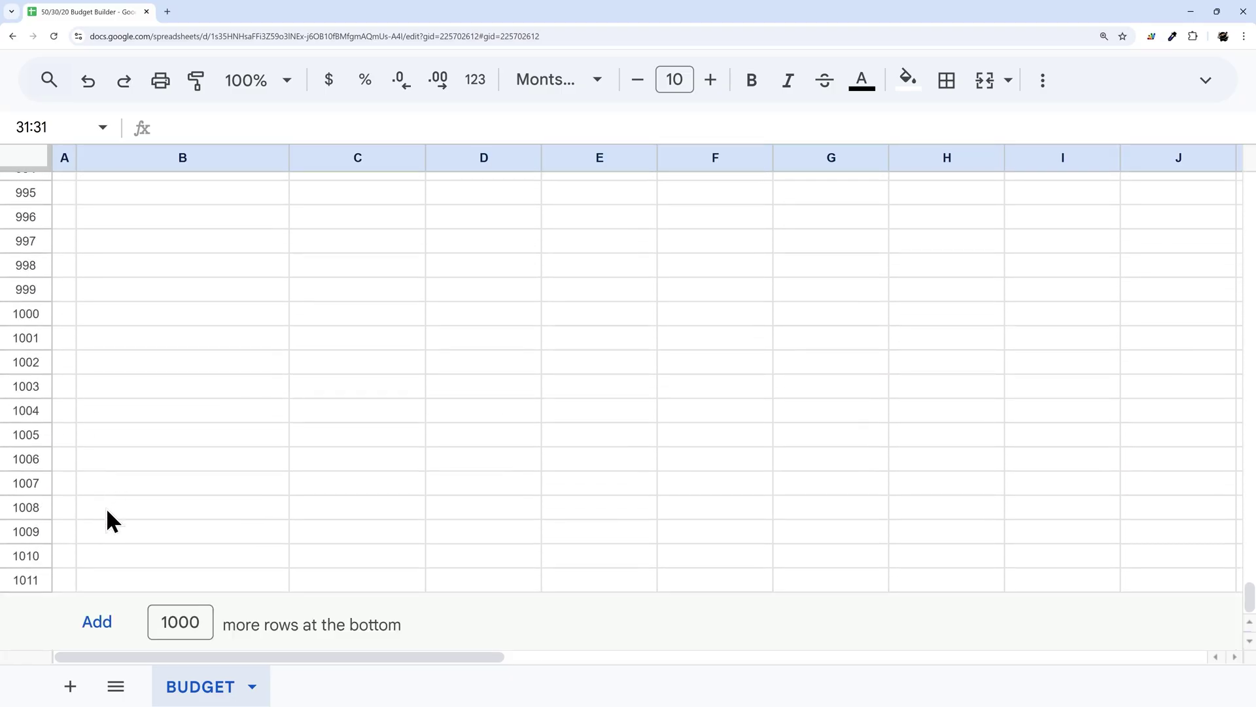
pyautogui.keyDown('shift'); pyautogui.click(29, 578); pyautogui.keyUp('shift')
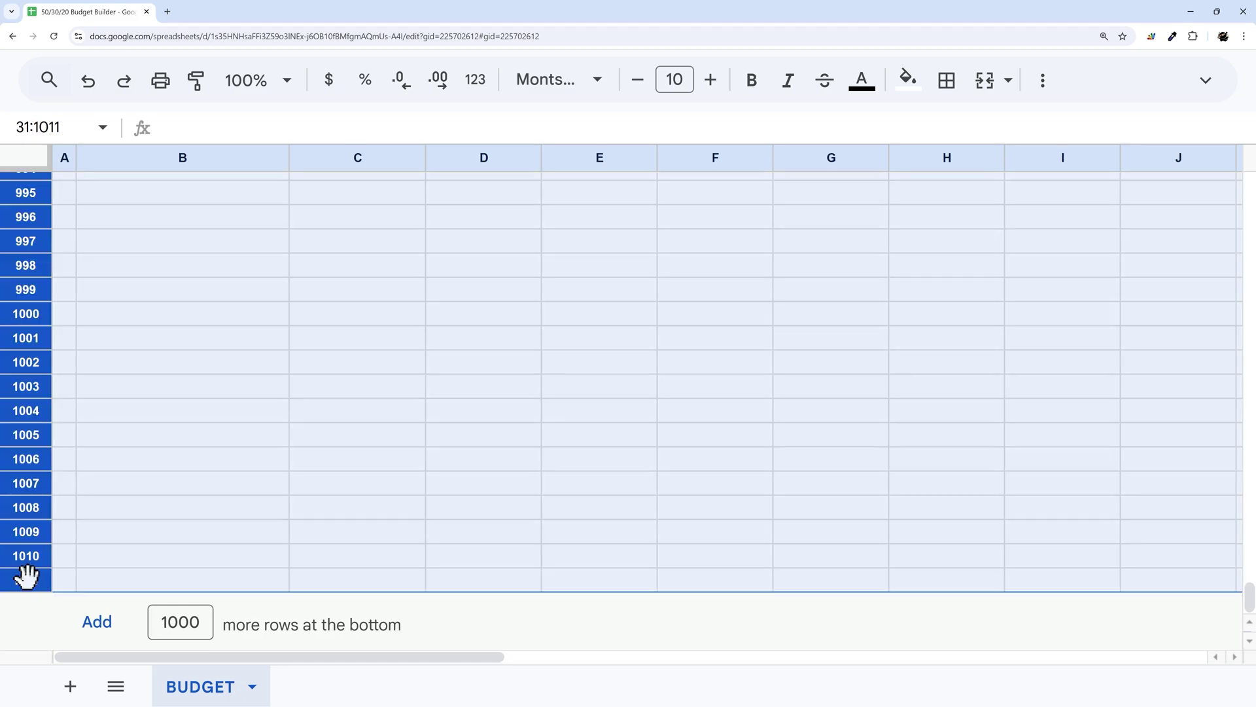
pyautogui.rightClick(29, 579)
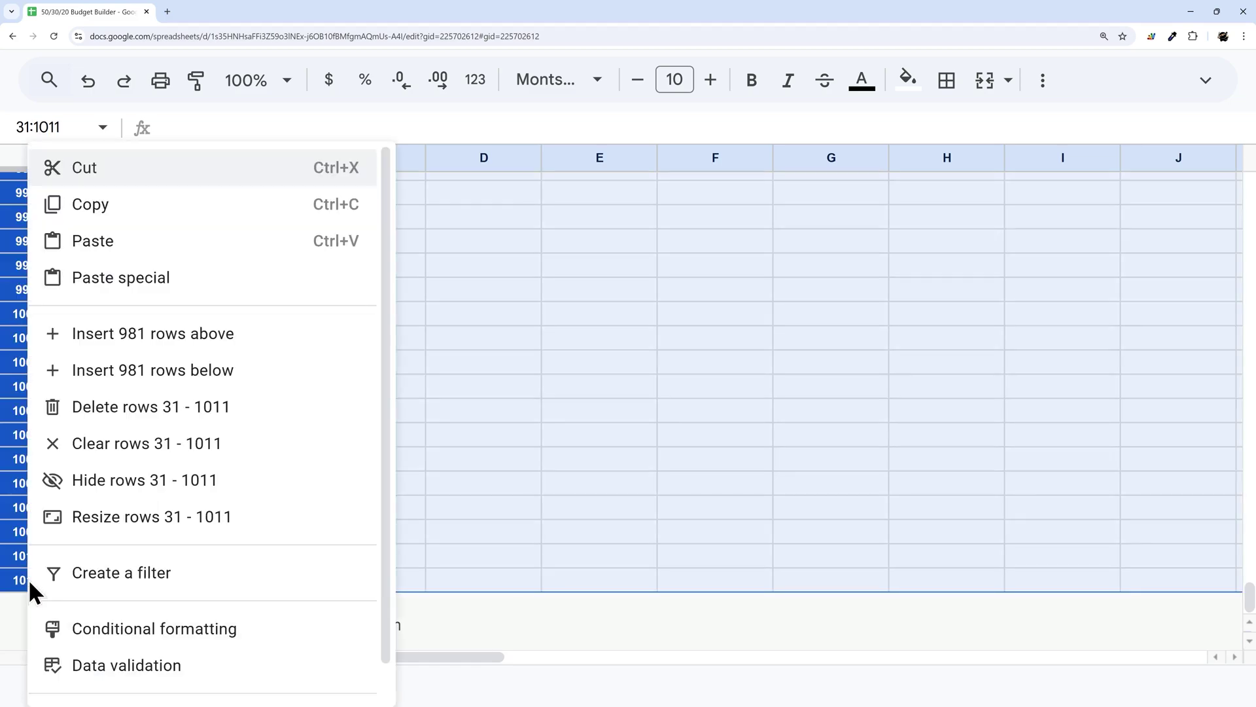
pyautogui.click(92, 409)
pyautogui.click(343, 516)
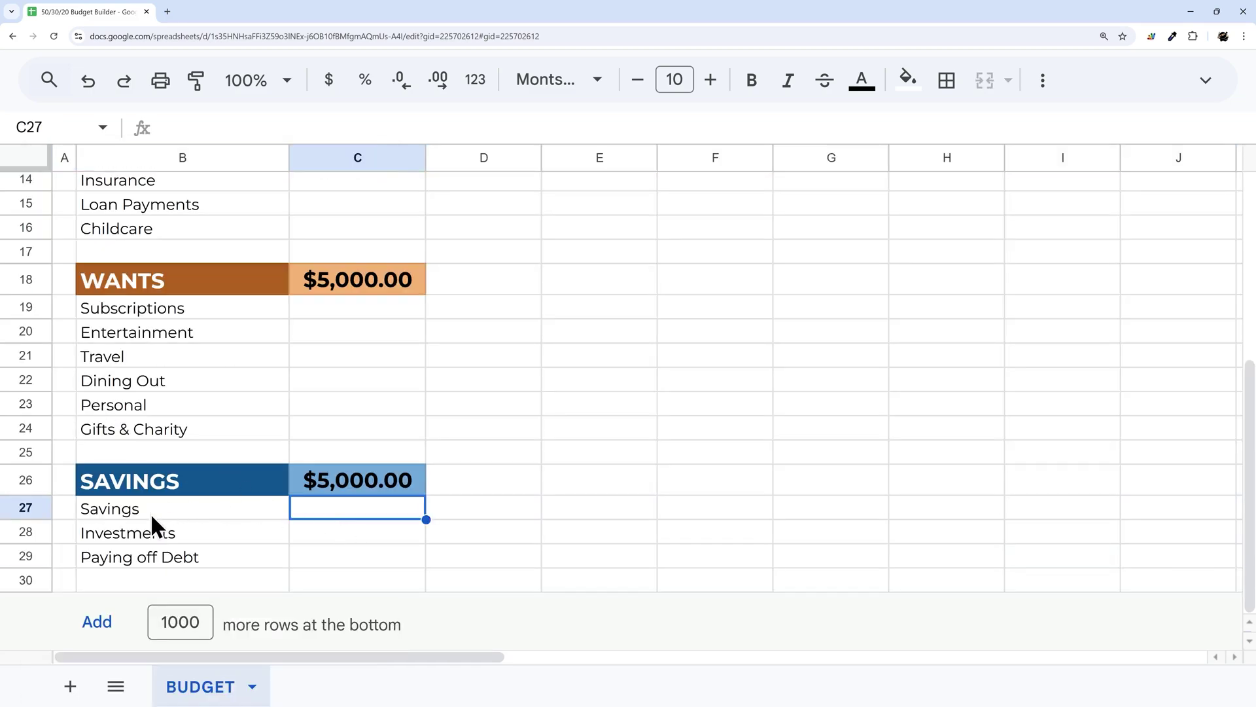
pyautogui.moveTo(150, 513); pyautogui.dragTo(160, 564)
pyautogui.scroll(2, 196, 471)
pyautogui.click(143, 422)
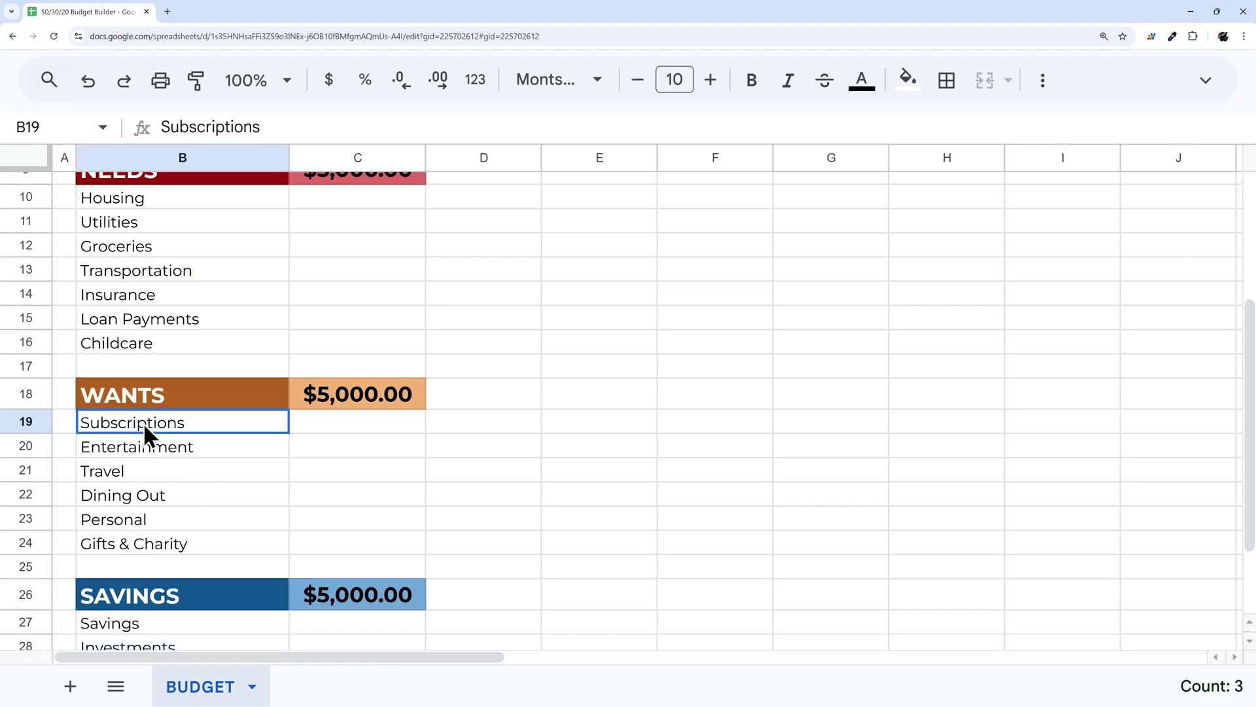
pyautogui.moveTo(143, 423); pyautogui.dragTo(140, 545)
pyautogui.scroll(2, 164, 461)
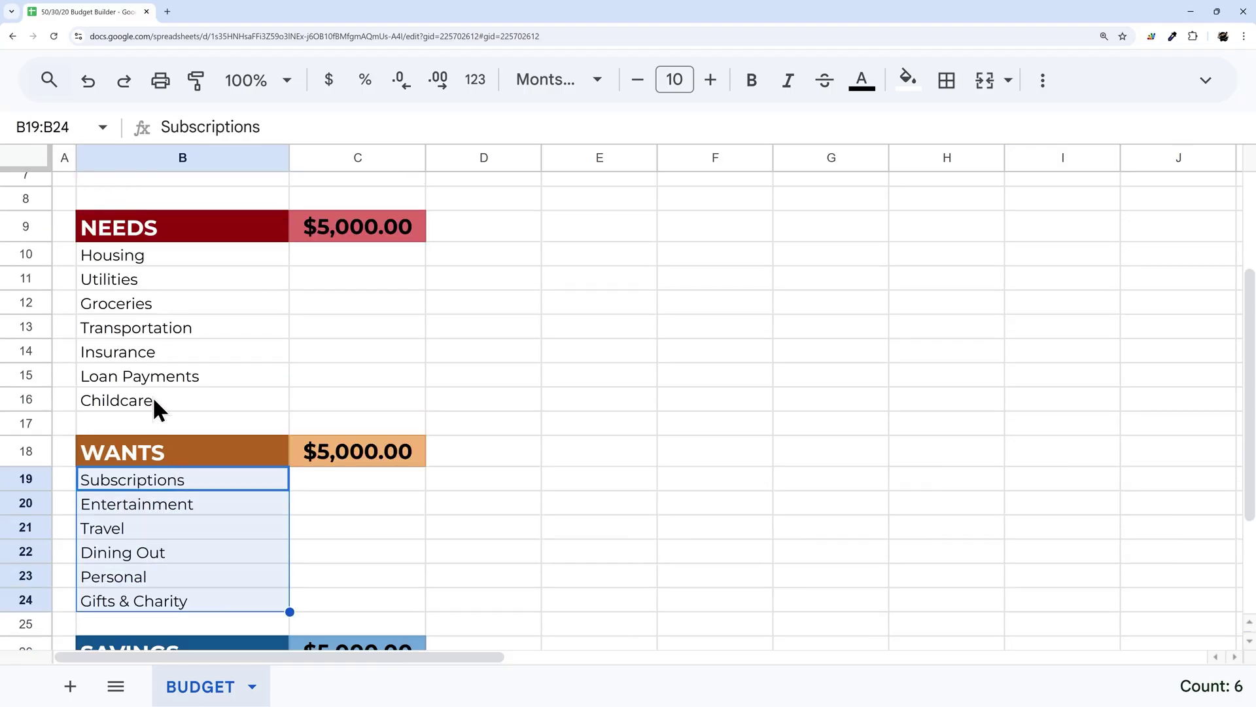
pyautogui.moveTo(135, 262); pyautogui.dragTo(133, 277)
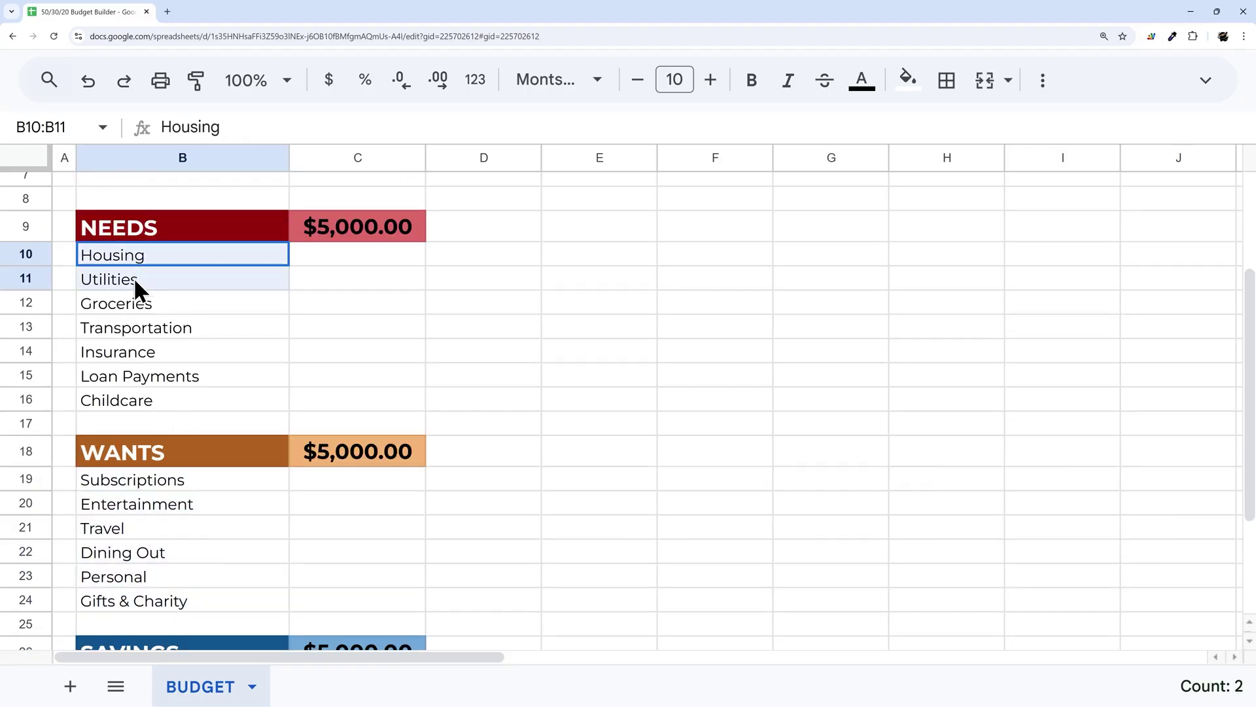
pyautogui.click(122, 280)
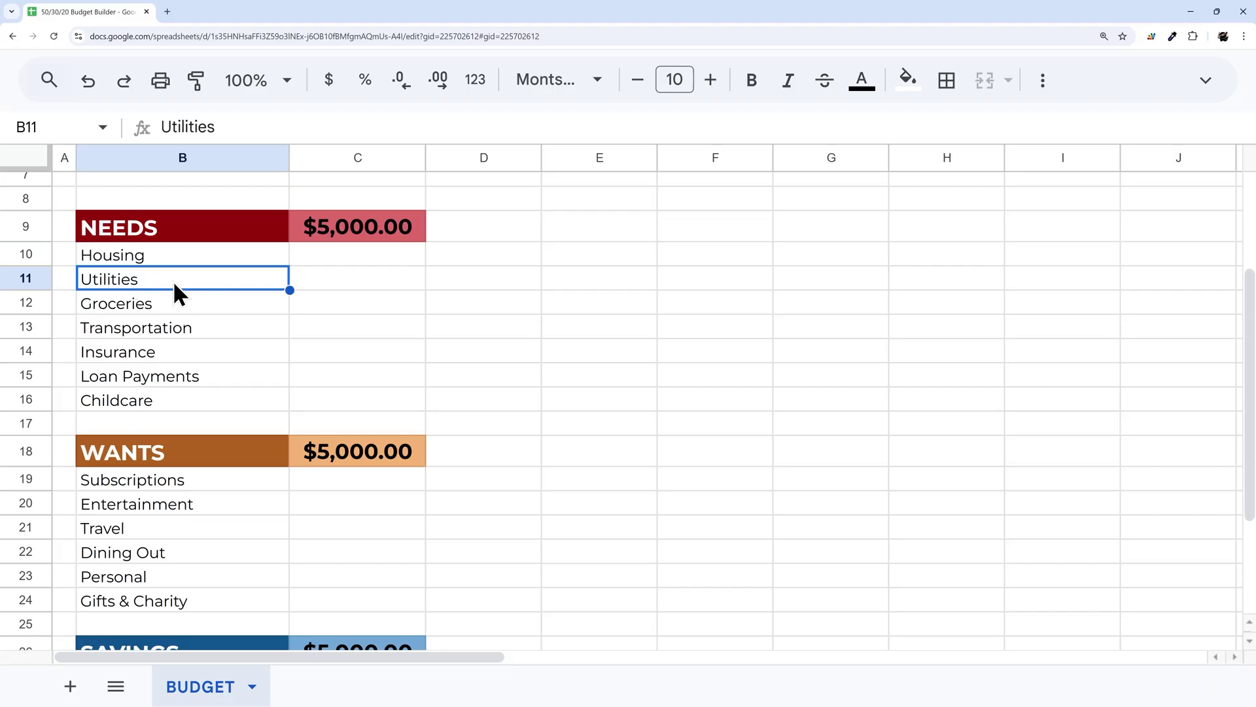
pyautogui.click(122, 258)
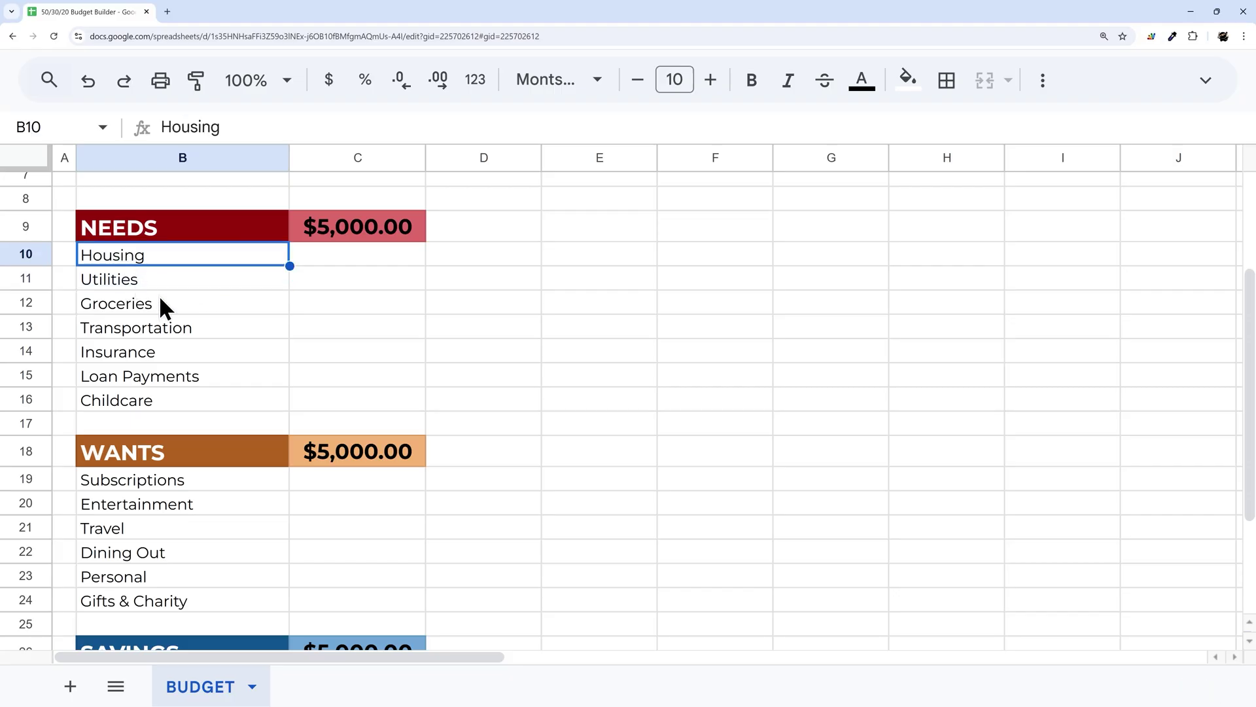
pyautogui.click(127, 280)
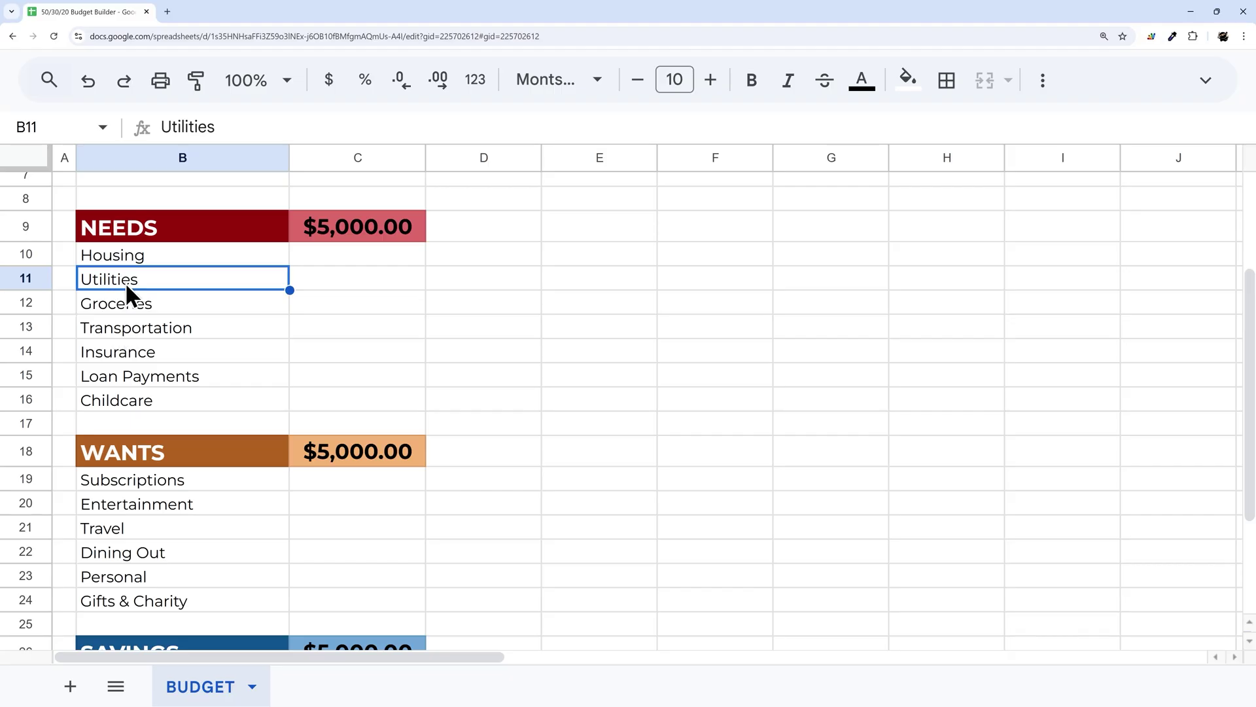
pyautogui.click(122, 260)
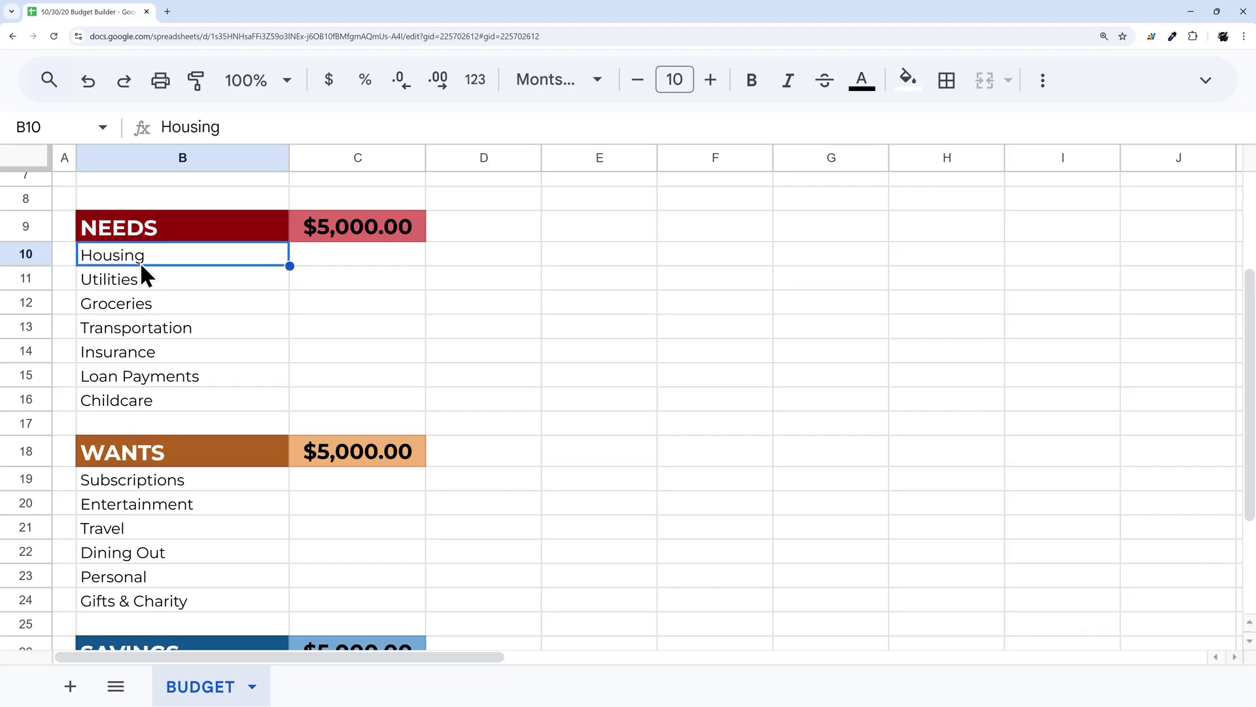
pyautogui.scroll(3, 190, 337)
pyautogui.click(358, 317)
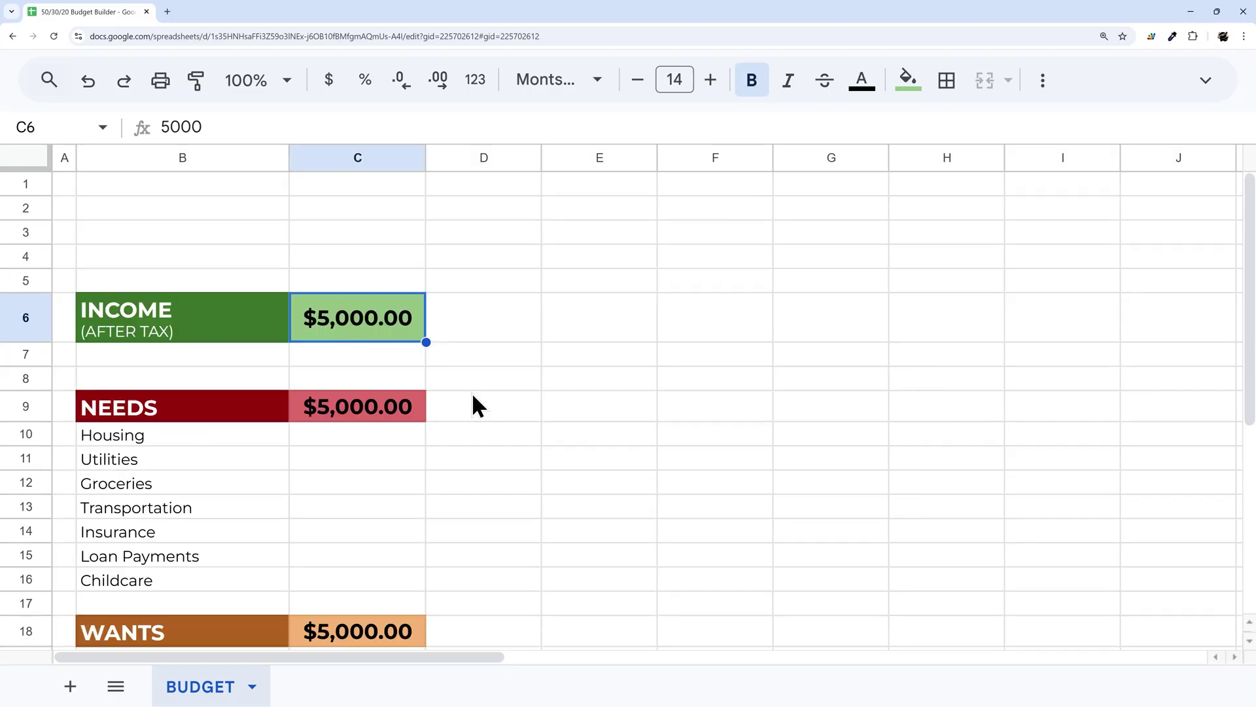
# Step: Fill the NEEDS item range B10:C16 with light red and the WANTS item range B19:C24 with light orange
pyautogui.moveTo(178, 441); pyautogui.dragTo(341, 579)
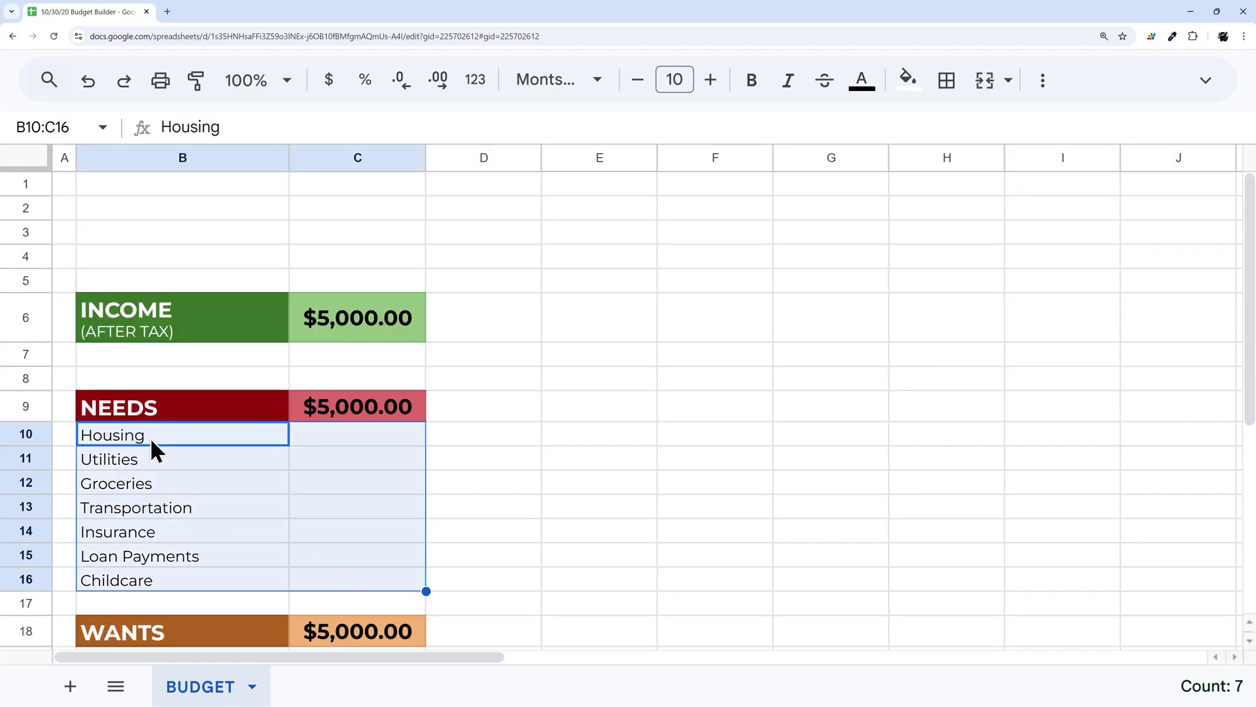
pyautogui.click(907, 81)
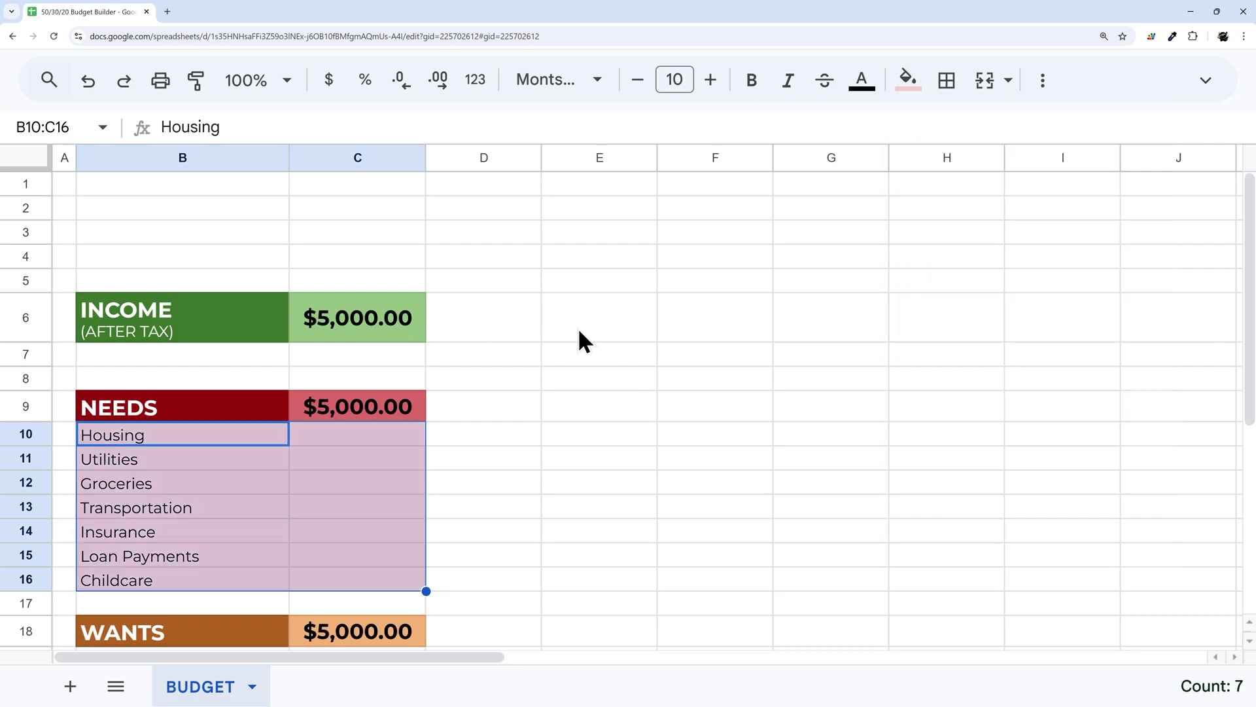
pyautogui.scroll(-4, 326, 384)
pyautogui.moveTo(179, 375)
pyautogui.mouseDown()
pyautogui.moveTo(334, 421)
pyautogui.moveTo(345, 508)
pyautogui.mouseUp()
pyautogui.click(907, 80)
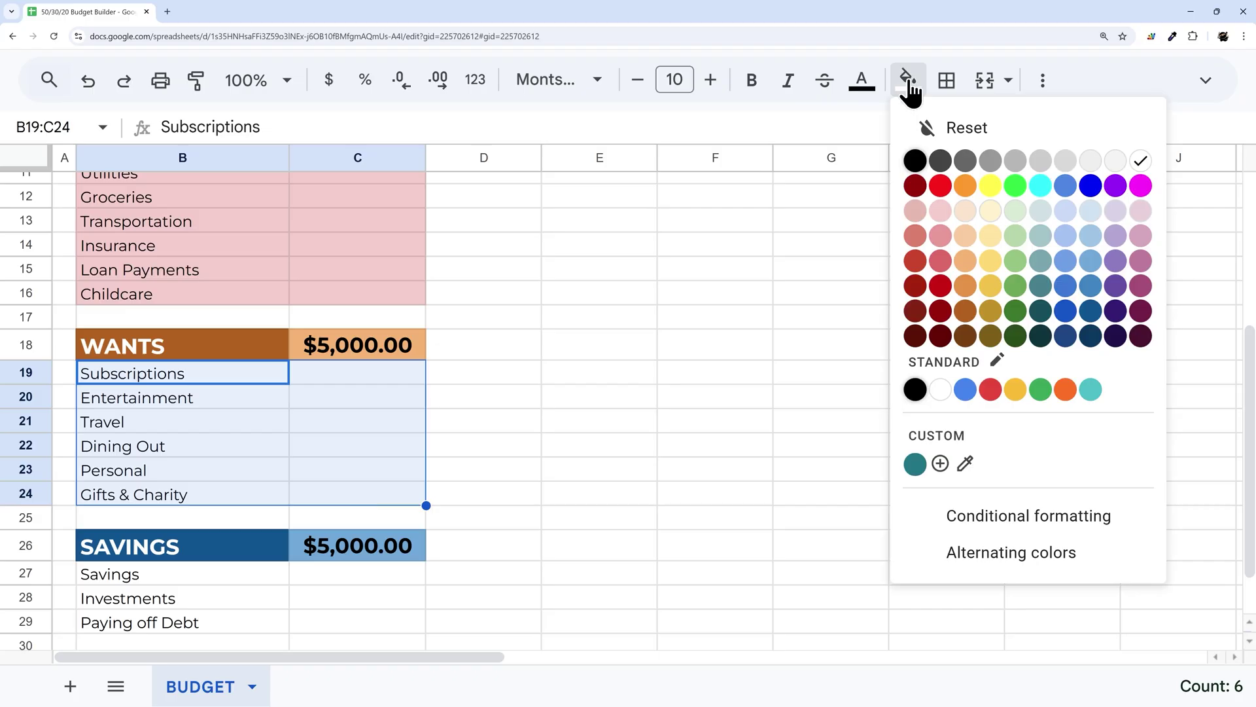
pyautogui.click(965, 211)
# Step: Fill the SAVINGS item range B27:C29 with light blue
pyautogui.scroll(-1, 154, 524)
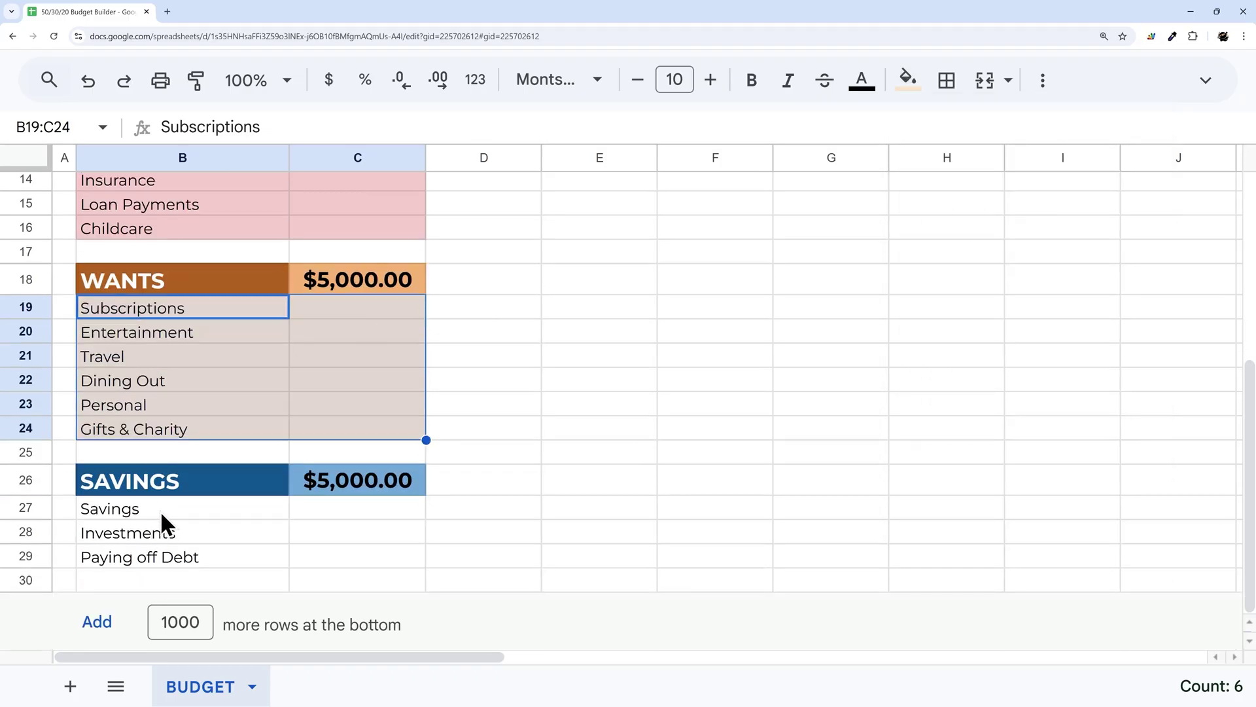
pyautogui.moveTo(159, 509); pyautogui.dragTo(343, 556)
pyautogui.click(908, 80)
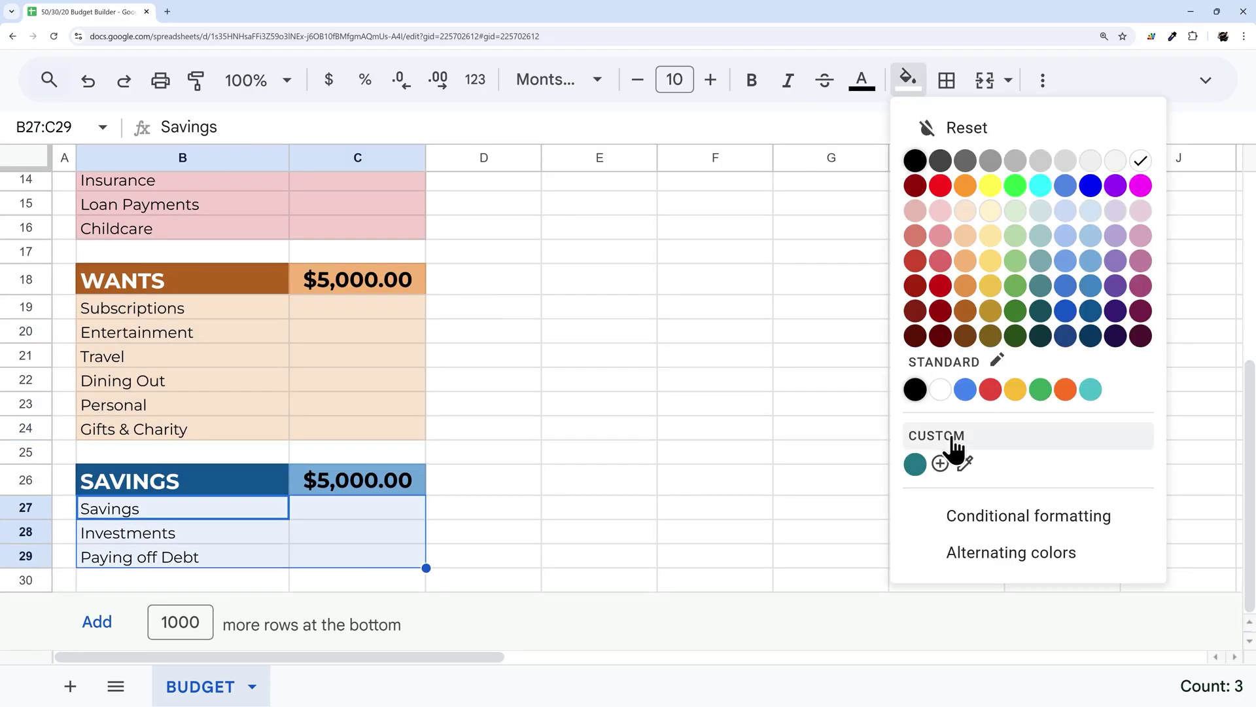
pyautogui.click(1090, 219)
pyautogui.click(630, 294)
# Step: Enter the column headers BUDGET, ACTUAL and DIFF in C8:E8 above the NEEDS row
pyautogui.scroll(3, 541, 375)
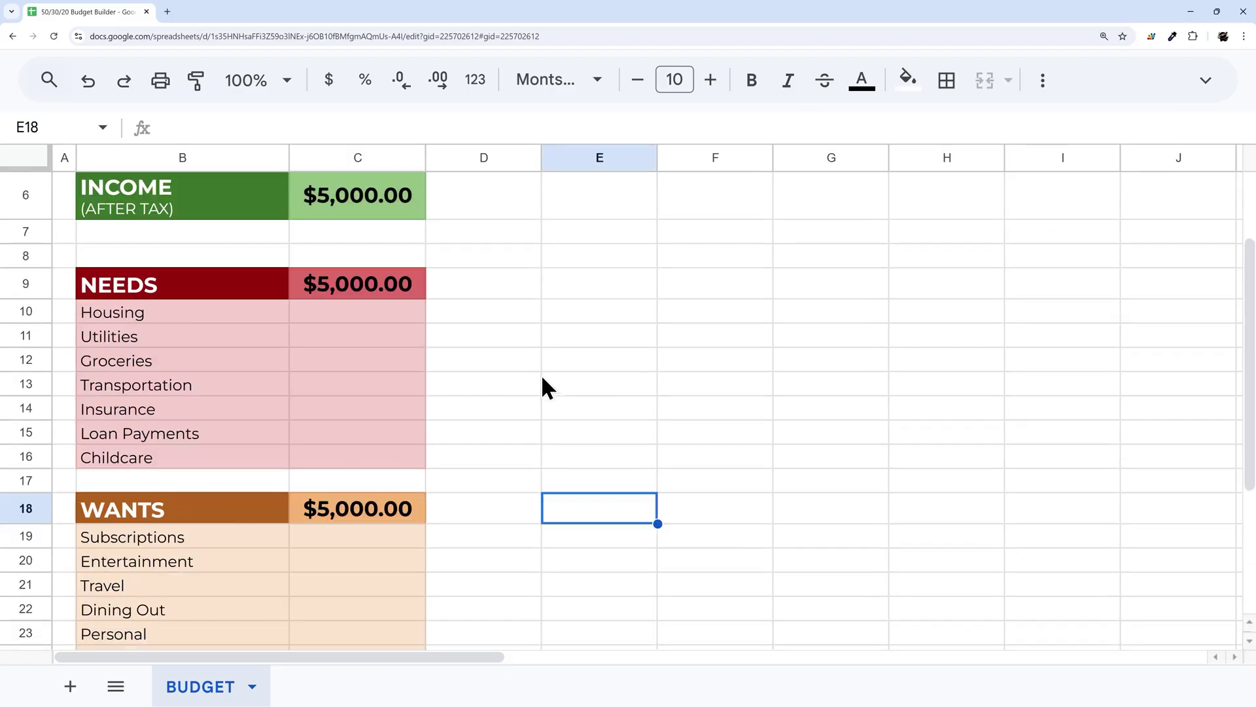
pyautogui.click(484, 285)
pyautogui.scroll(2, 393, 360)
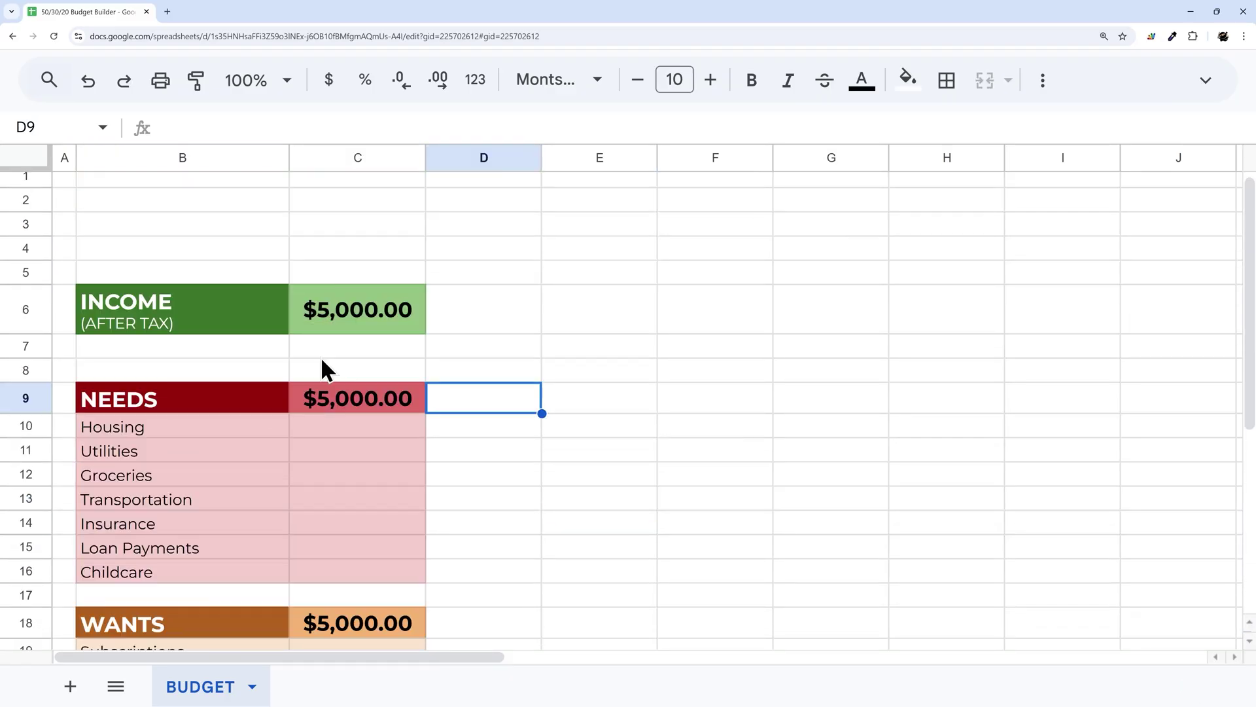
pyautogui.click(346, 386)
pyautogui.click(362, 375)
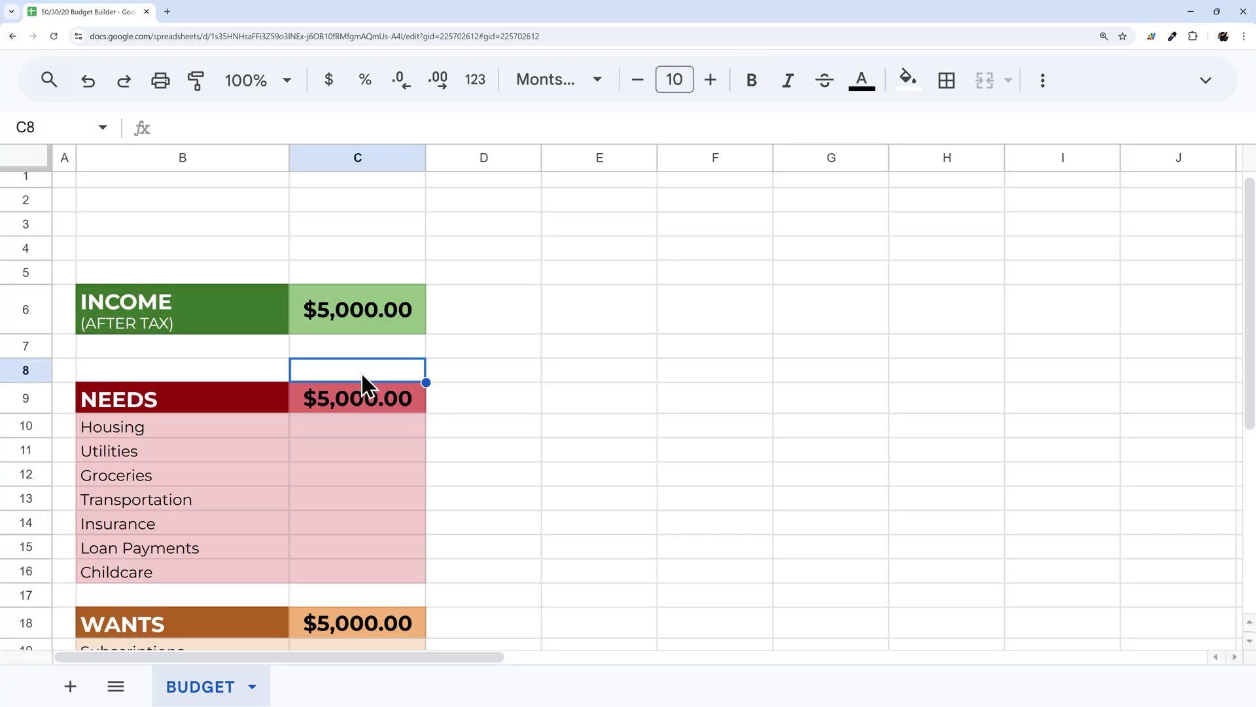
pyautogui.write('BUDGET')
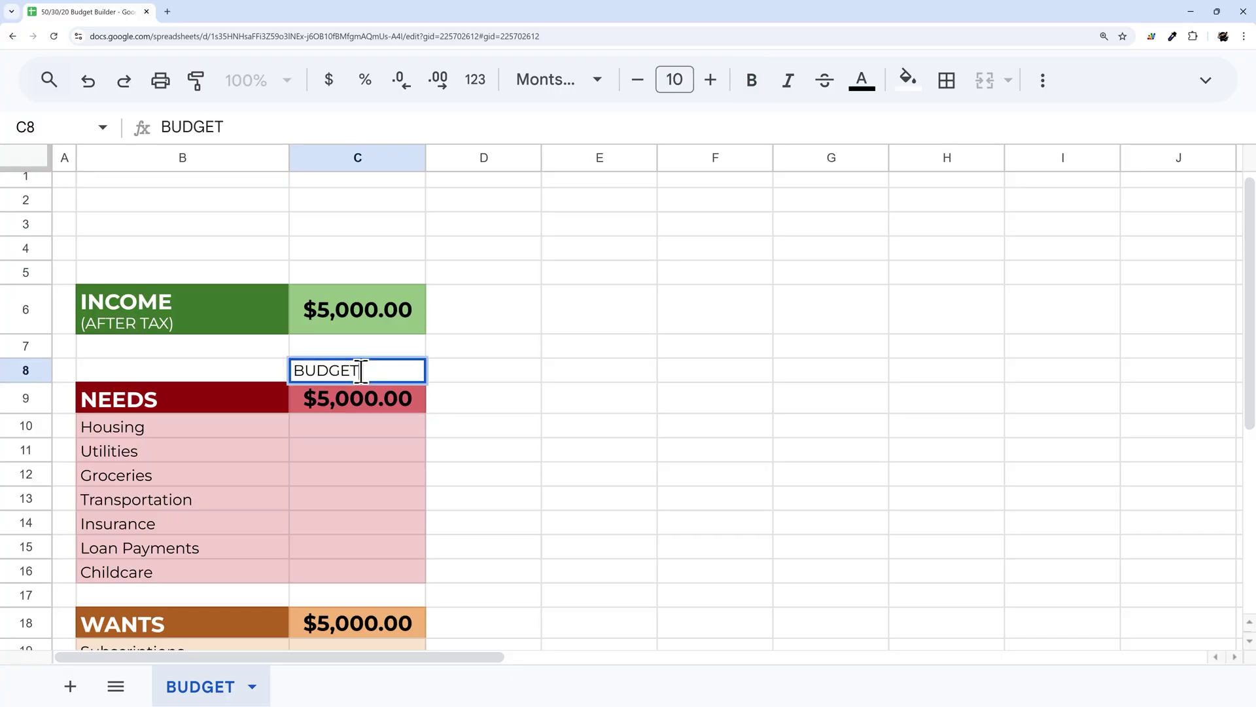
pyautogui.press('Tab')
pyautogui.write('ACTUAL')
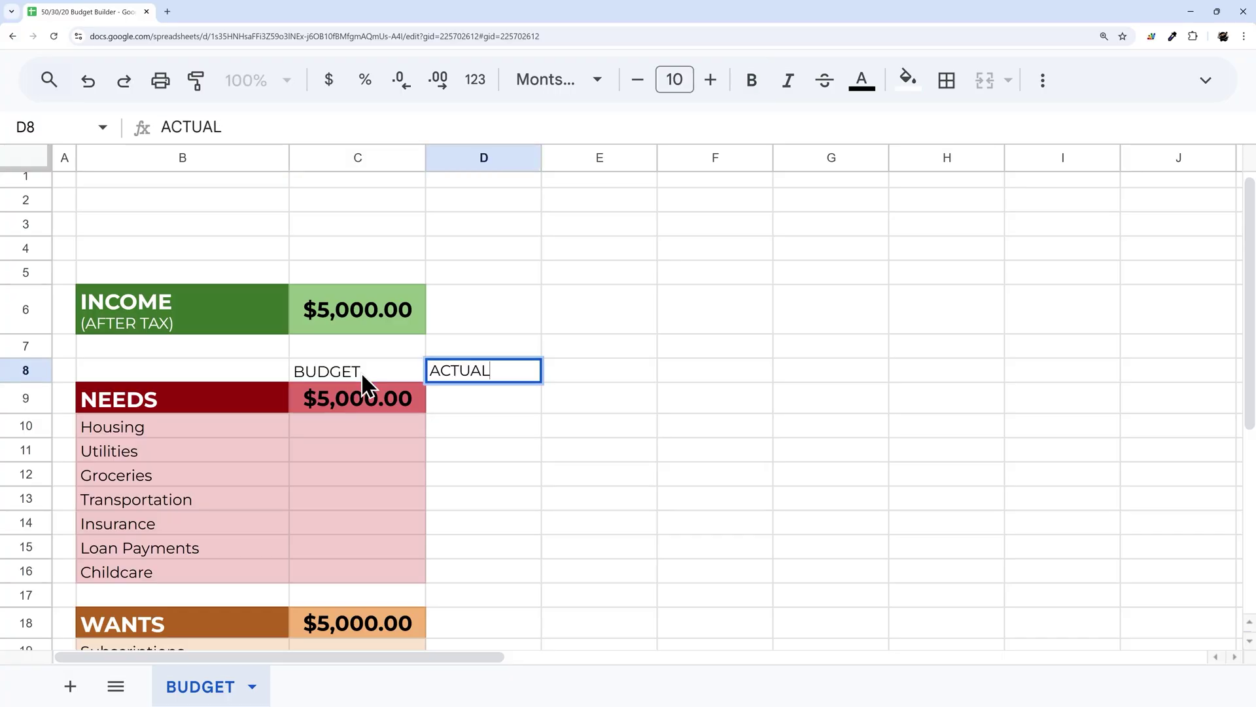
pyautogui.press('Tab')
pyautogui.write('DIFF')
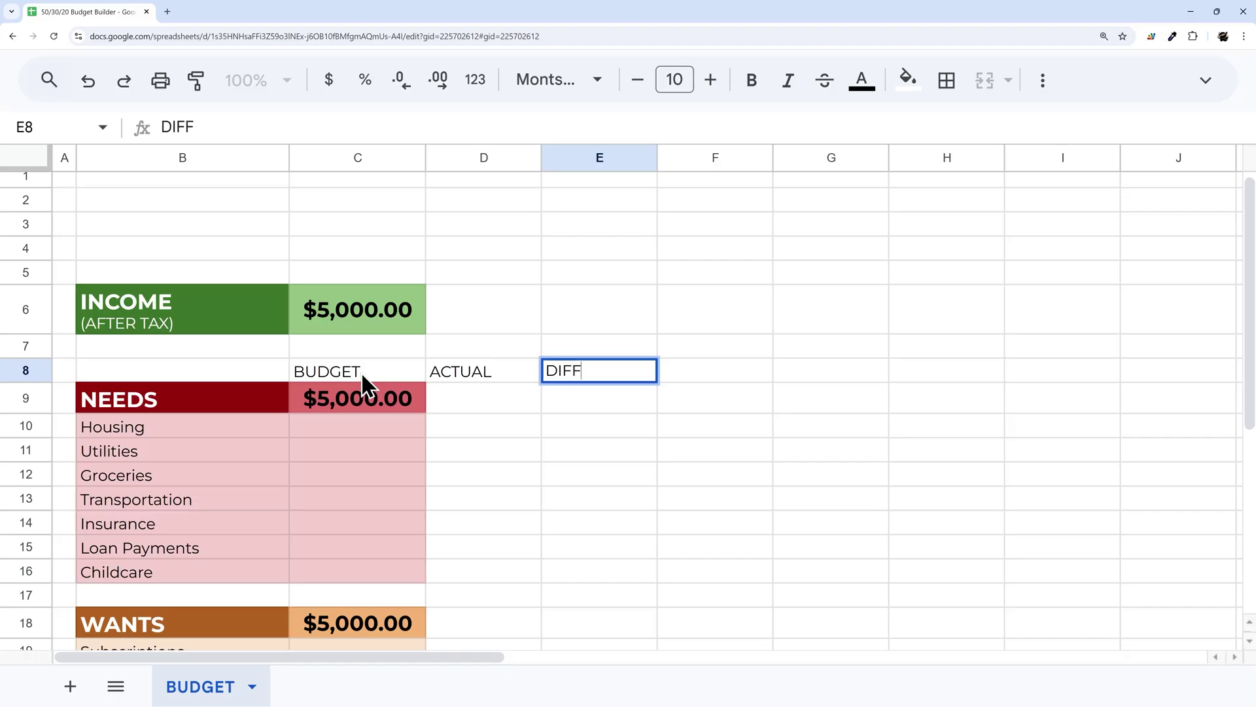
pyautogui.press('Return')
pyautogui.click(875, 635)
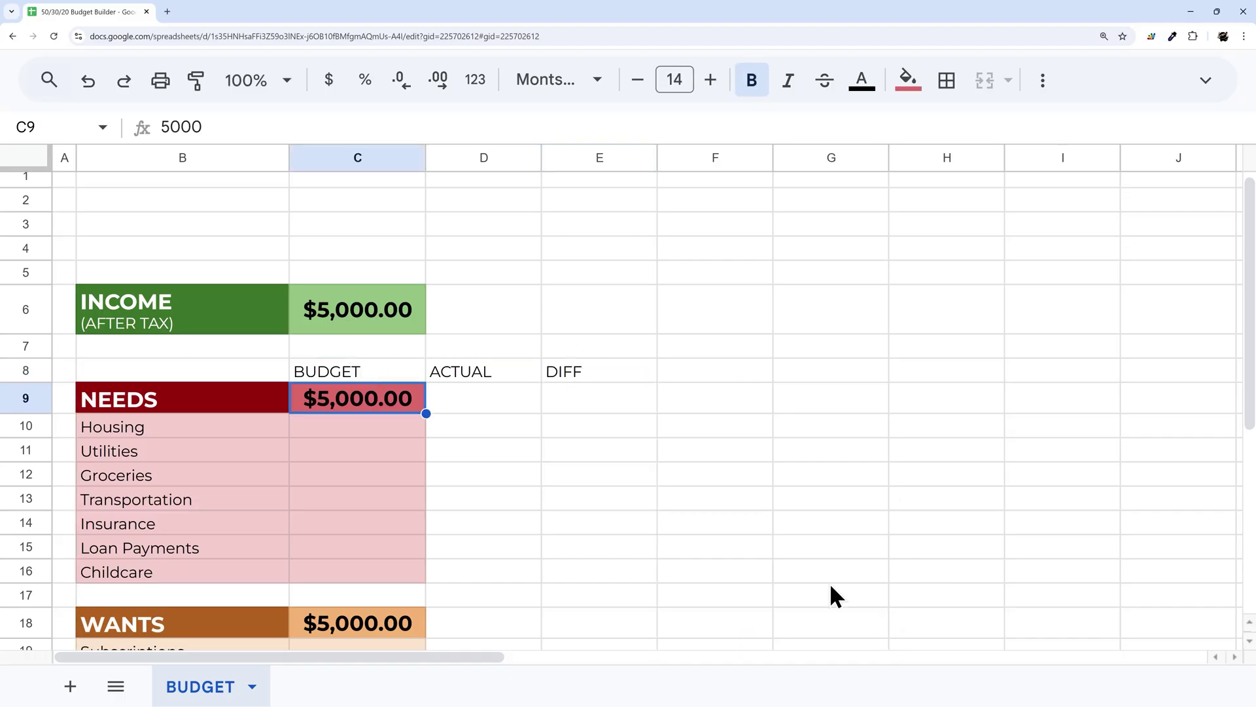
# Step: Center the headers in C8:E8 horizontally and make them bold
pyautogui.moveTo(343, 371); pyautogui.dragTo(589, 372)
pyautogui.click(1044, 81)
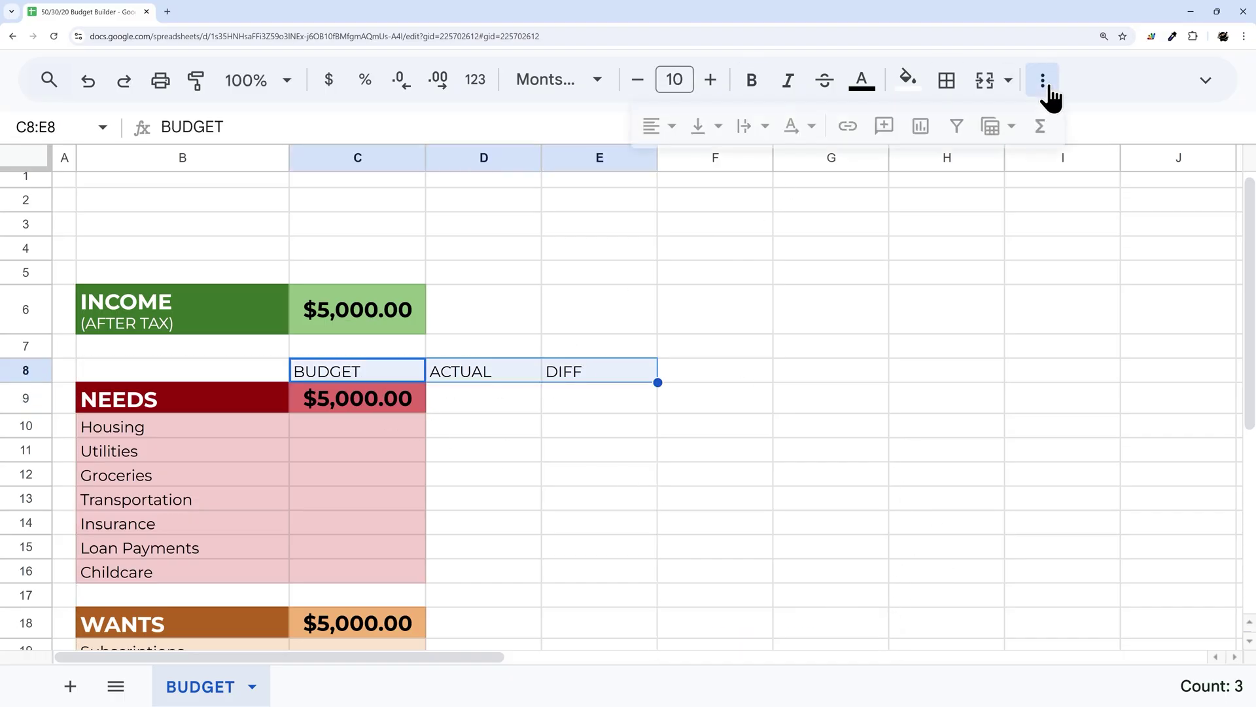
pyautogui.click(655, 128)
pyautogui.click(691, 172)
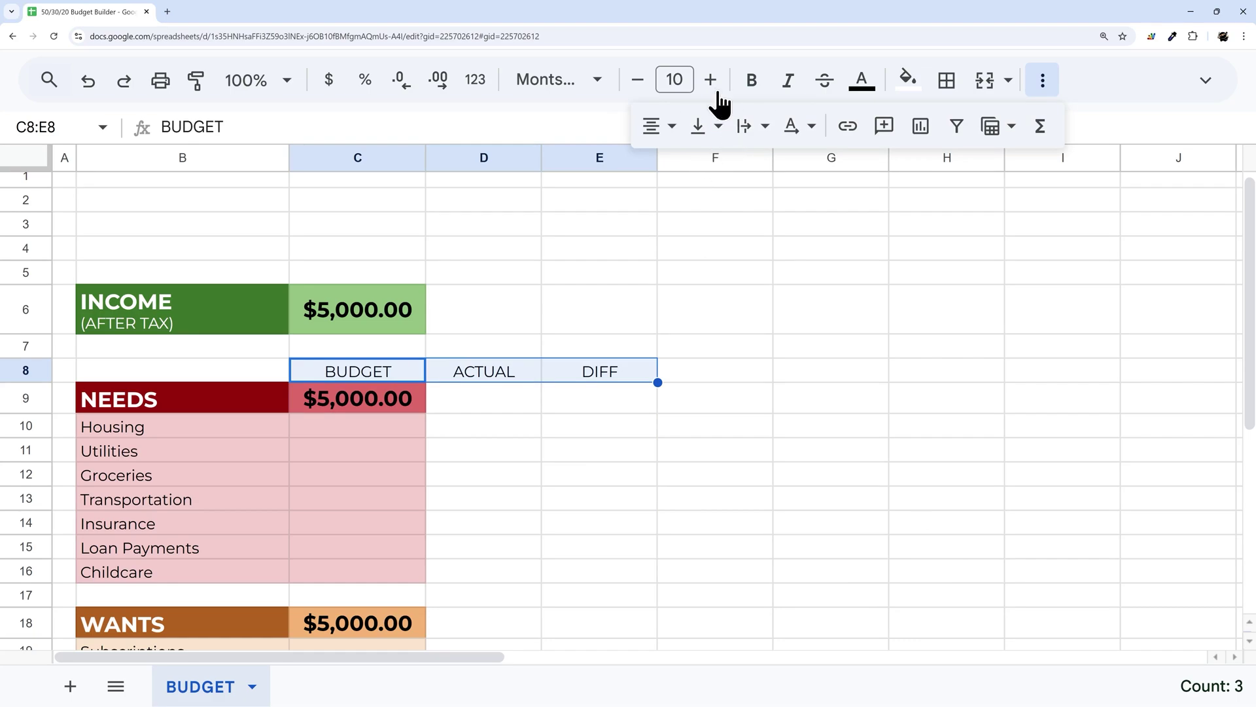
pyautogui.click(750, 81)
# Step: Copy the formatting of the NEEDS budget cell C9 onto D9:E9 in the same row
pyautogui.click(376, 401)
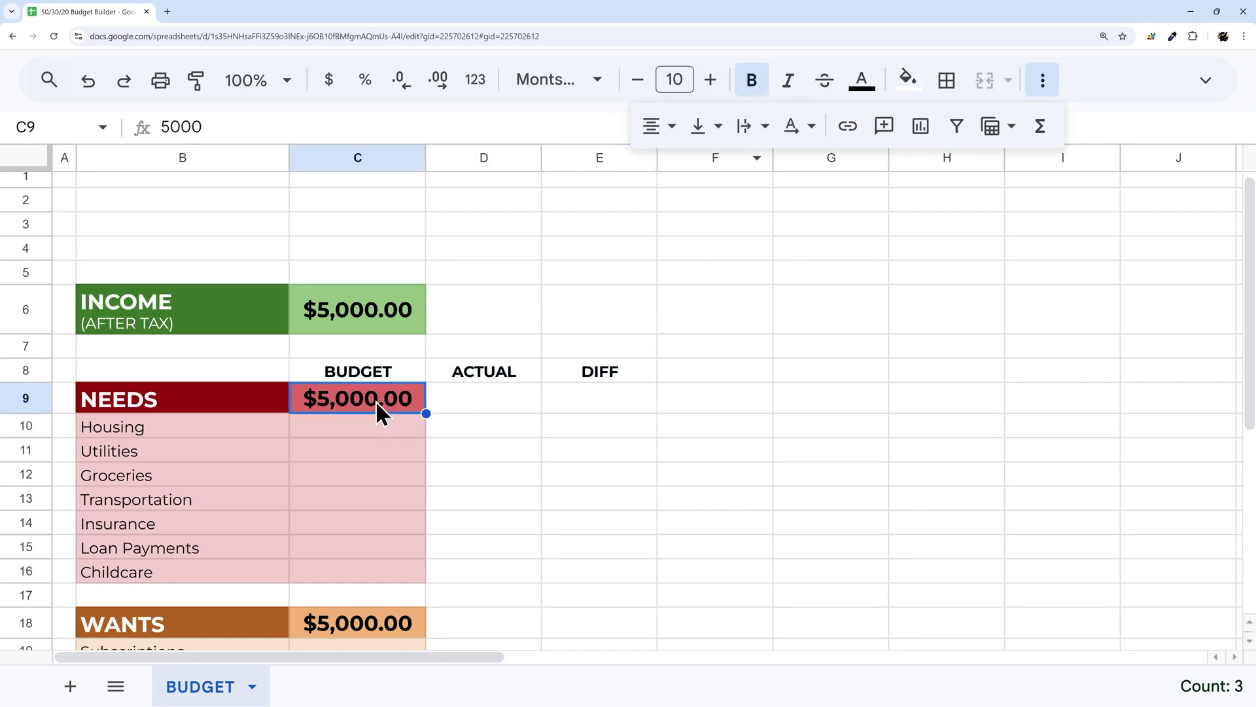
pyautogui.click(196, 81)
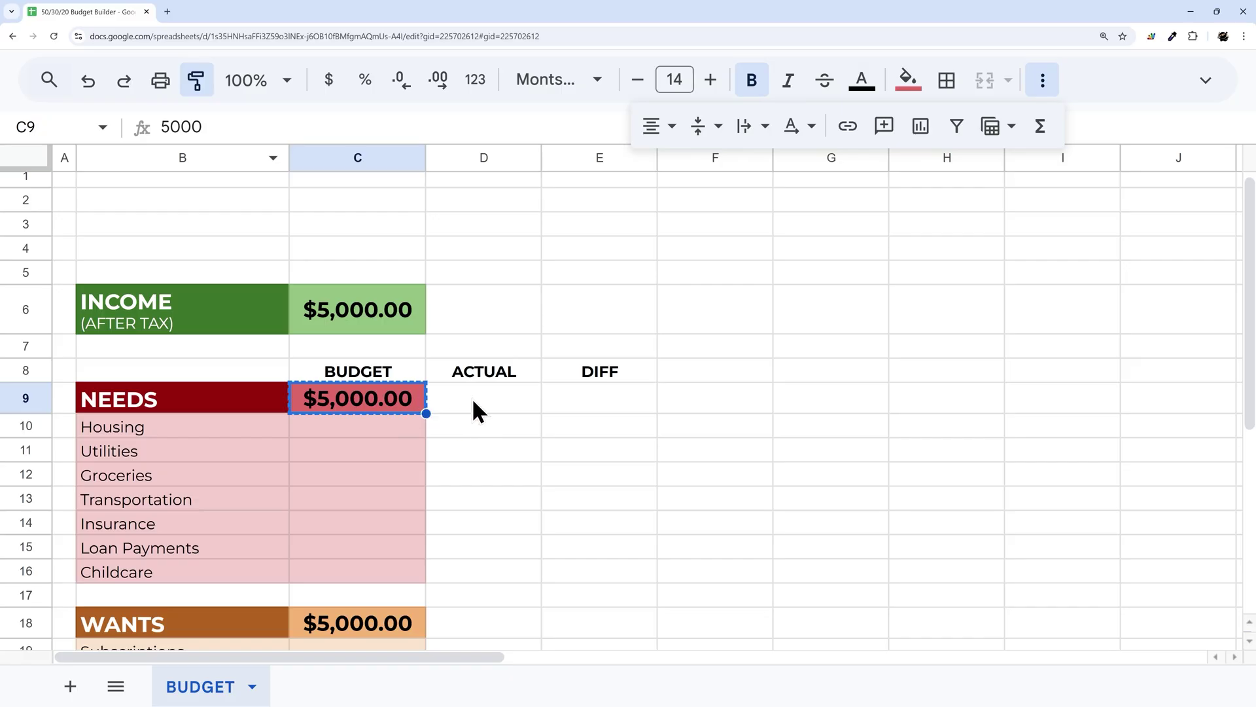
pyautogui.moveTo(472, 398); pyautogui.dragTo(577, 398)
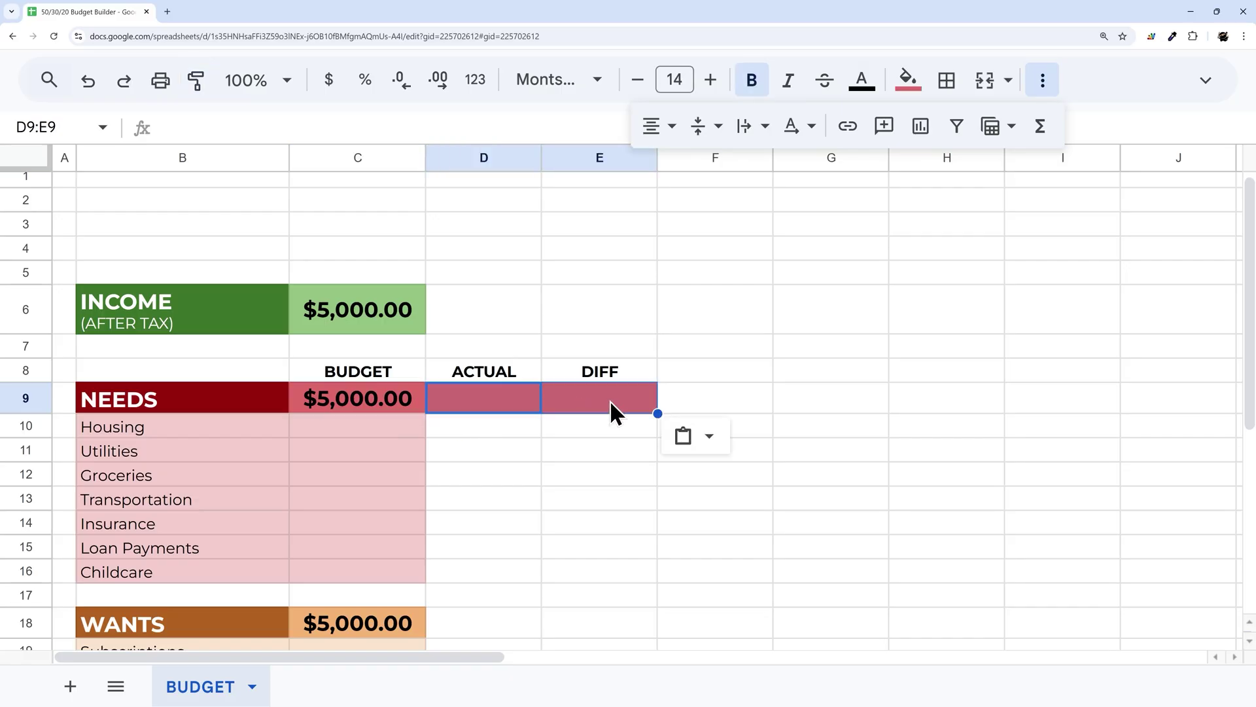
pyautogui.click(1040, 84)
pyautogui.click(902, 314)
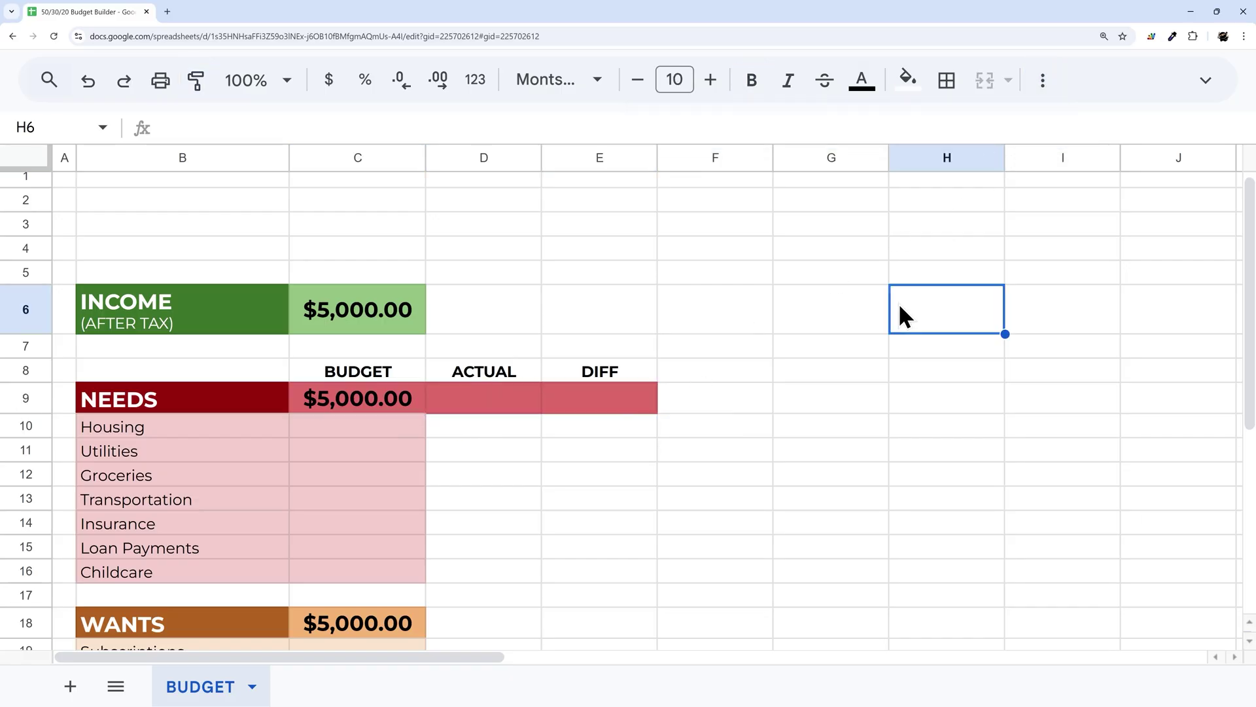
# Step: Replace the amount in C9 with the formula =C6*0.5 and dismiss the suggested autofill
pyautogui.click(458, 396)
pyautogui.click(363, 400)
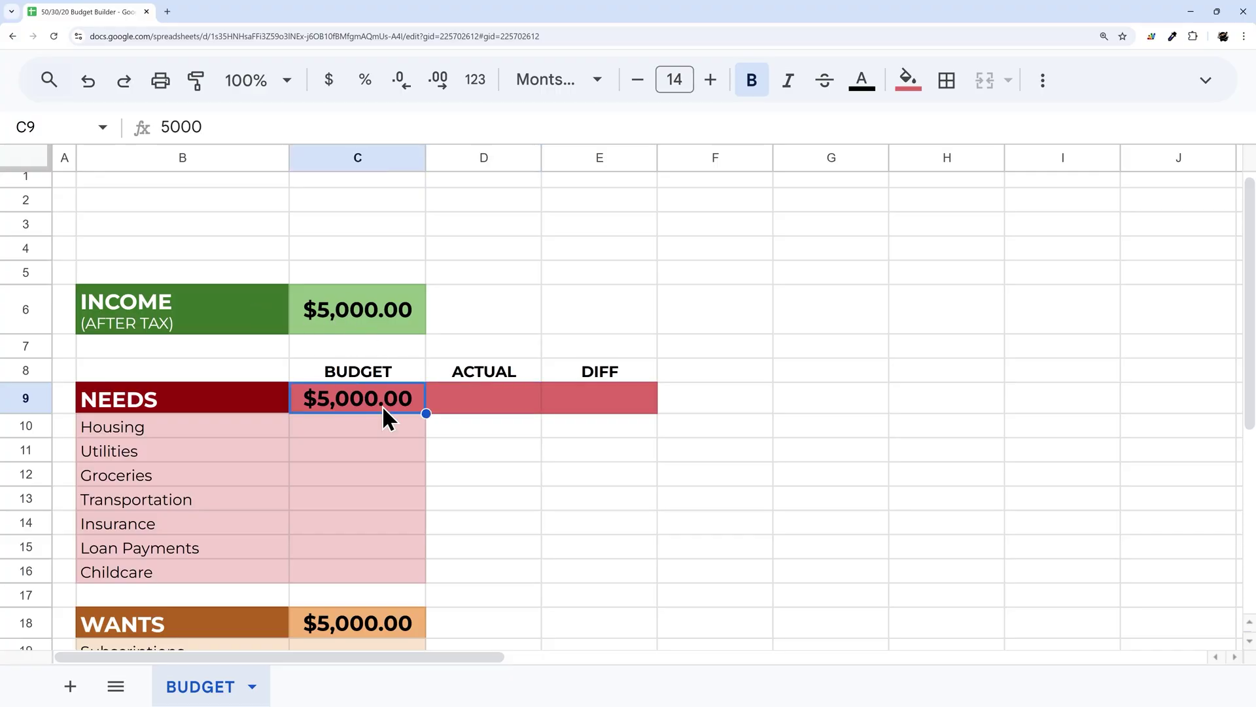
pyautogui.press('Delete')
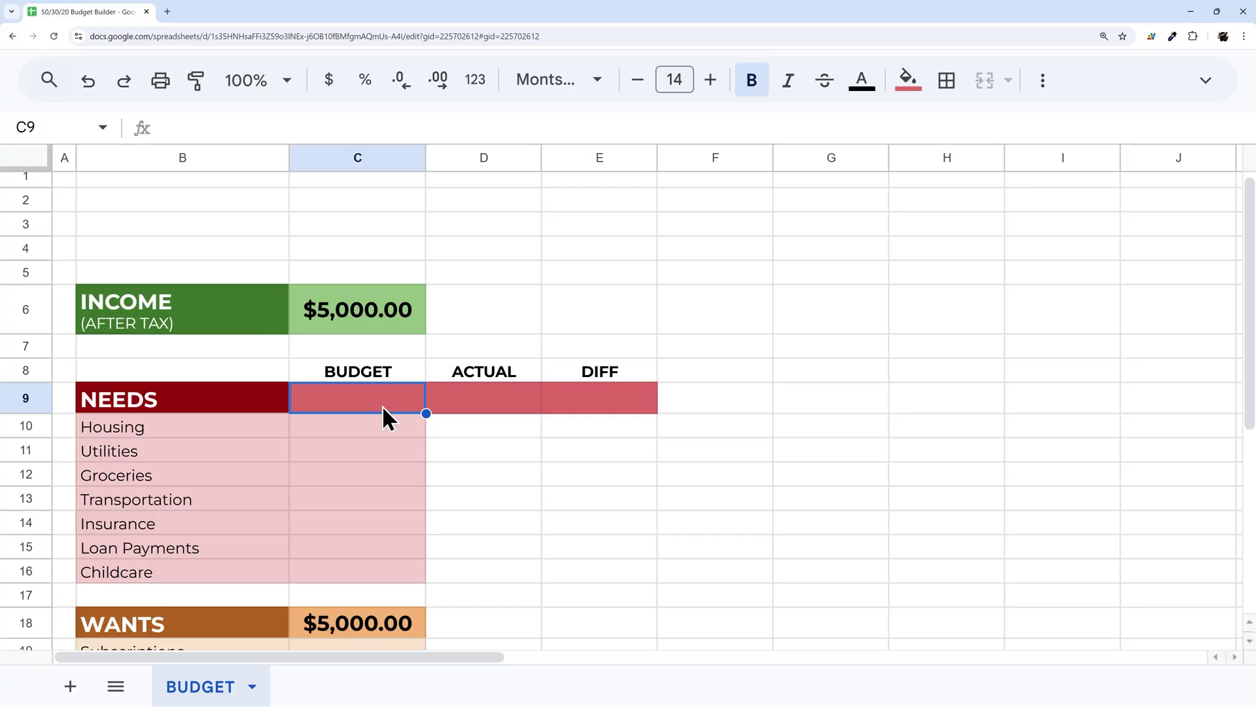
pyautogui.write('=')
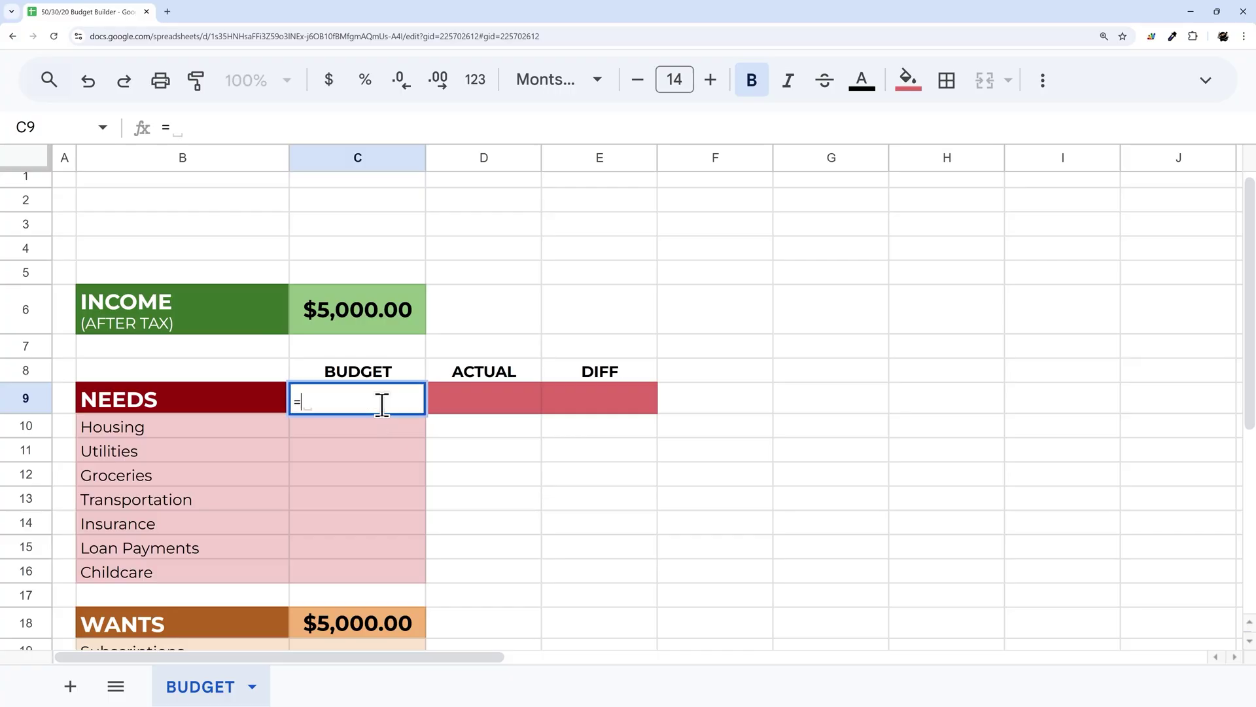
pyautogui.click(343, 309)
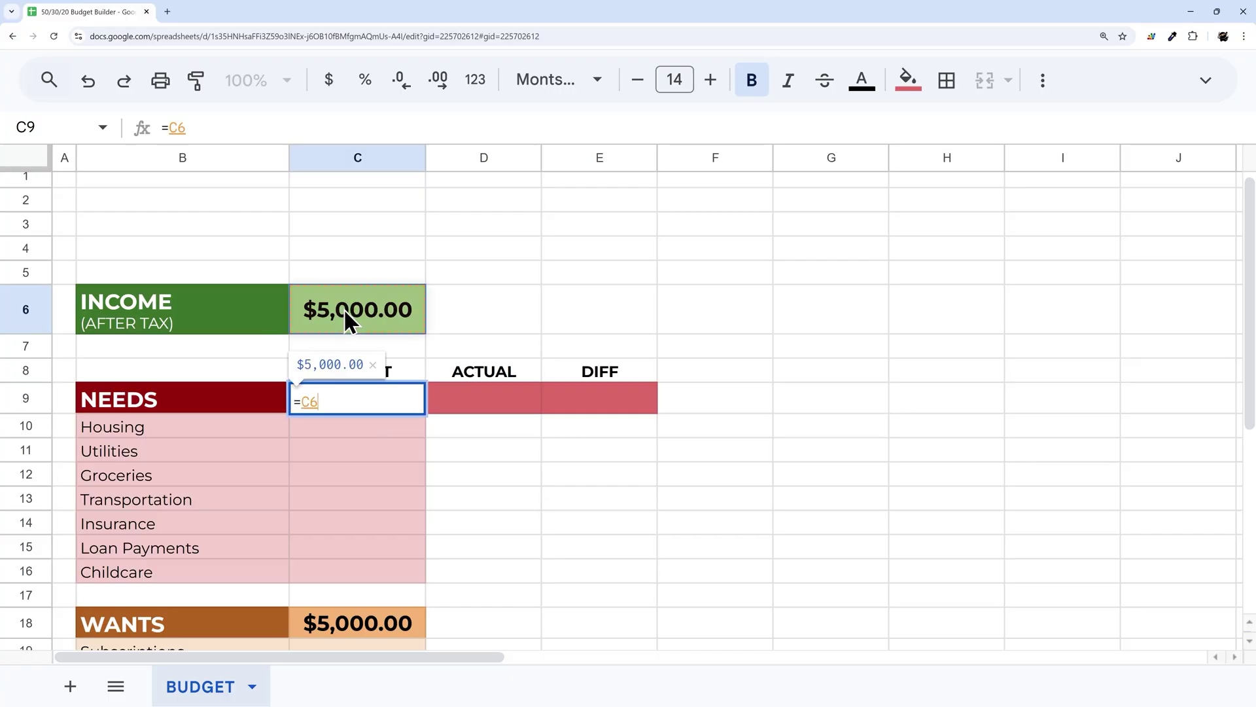
pyautogui.write('*')
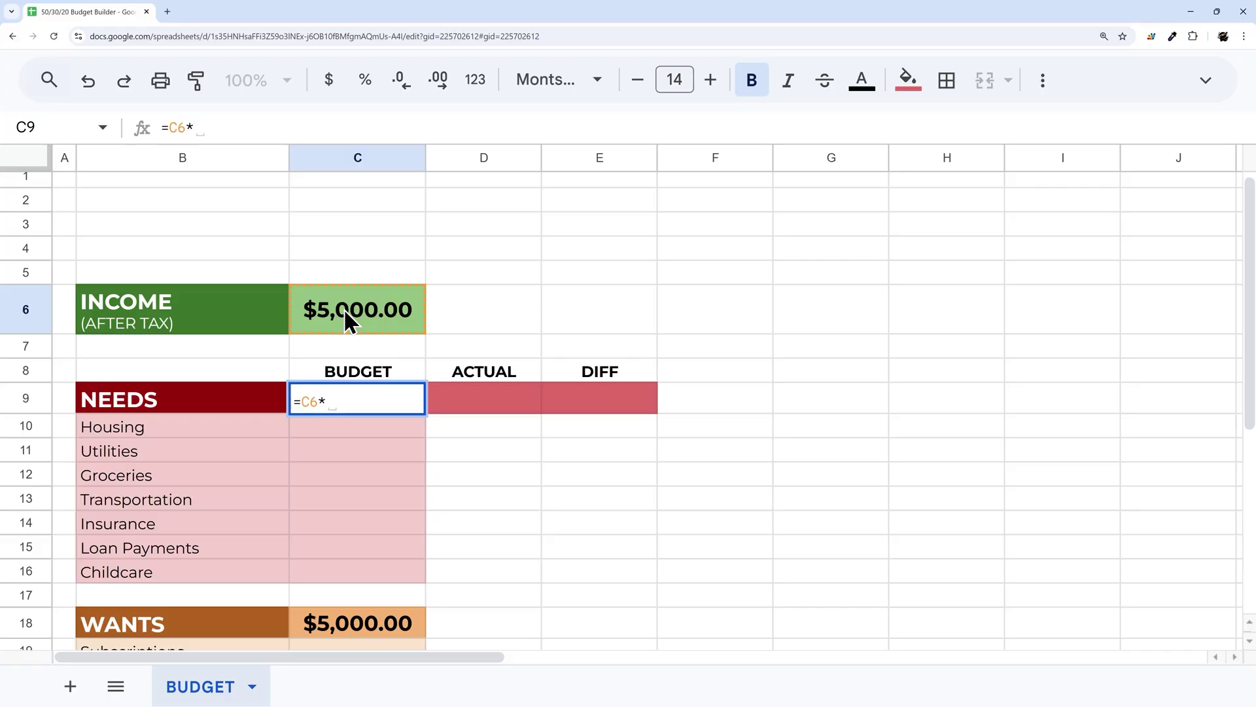
pyautogui.write('0.5')
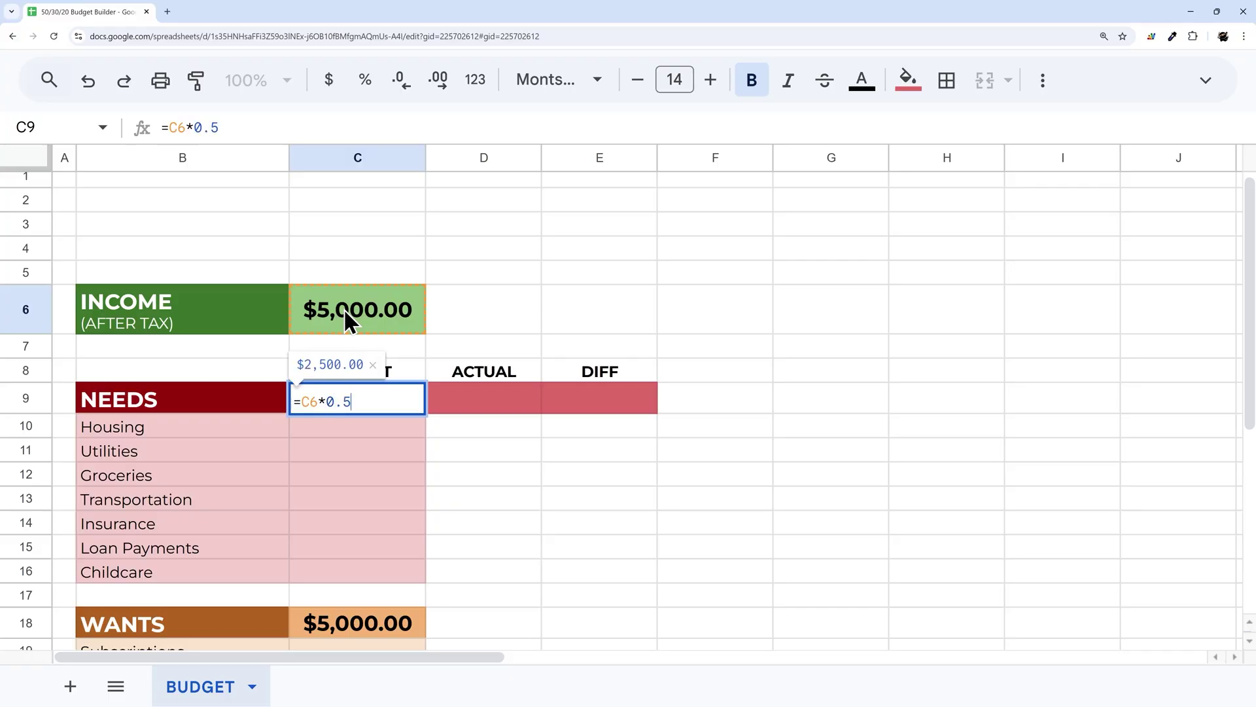
pyautogui.press('Return')
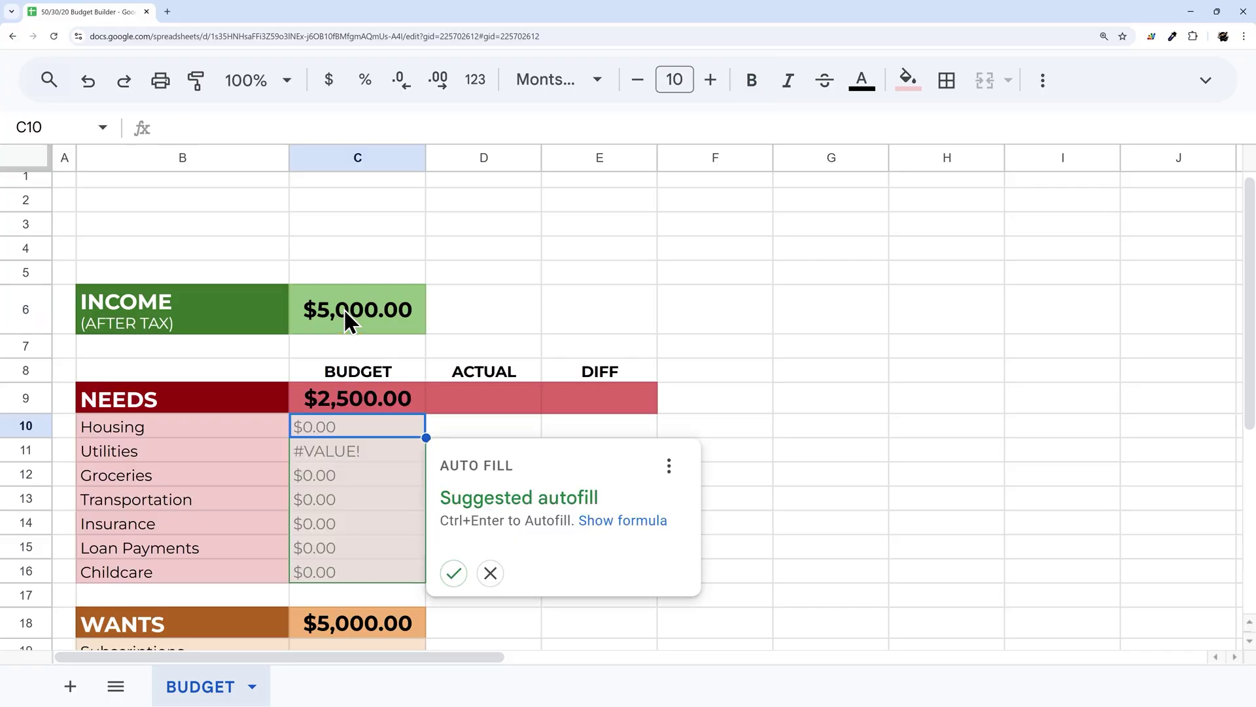
pyautogui.click(491, 573)
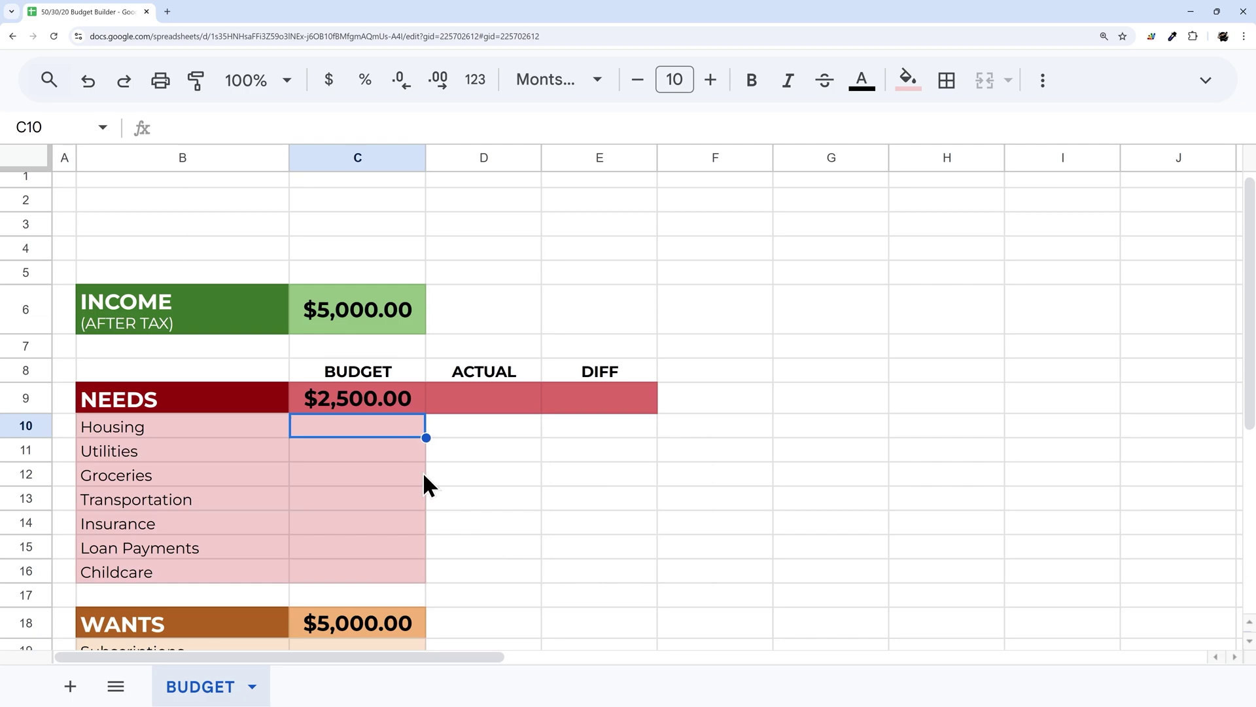
# Step: Enter a SUM formula over C10:C16 in the NEEDS ACTUAL cell D9 and dismiss the suggested autofill
pyautogui.click(359, 392)
pyautogui.click(489, 402)
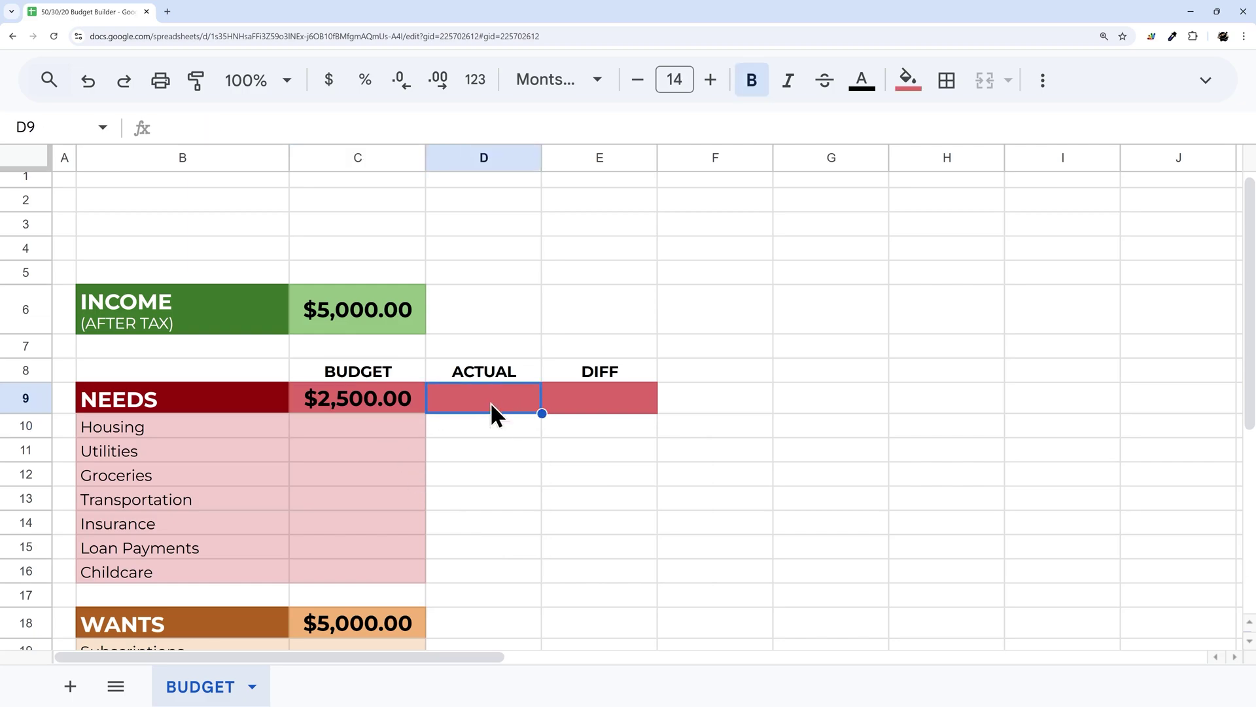
pyautogui.write('-=sum(')
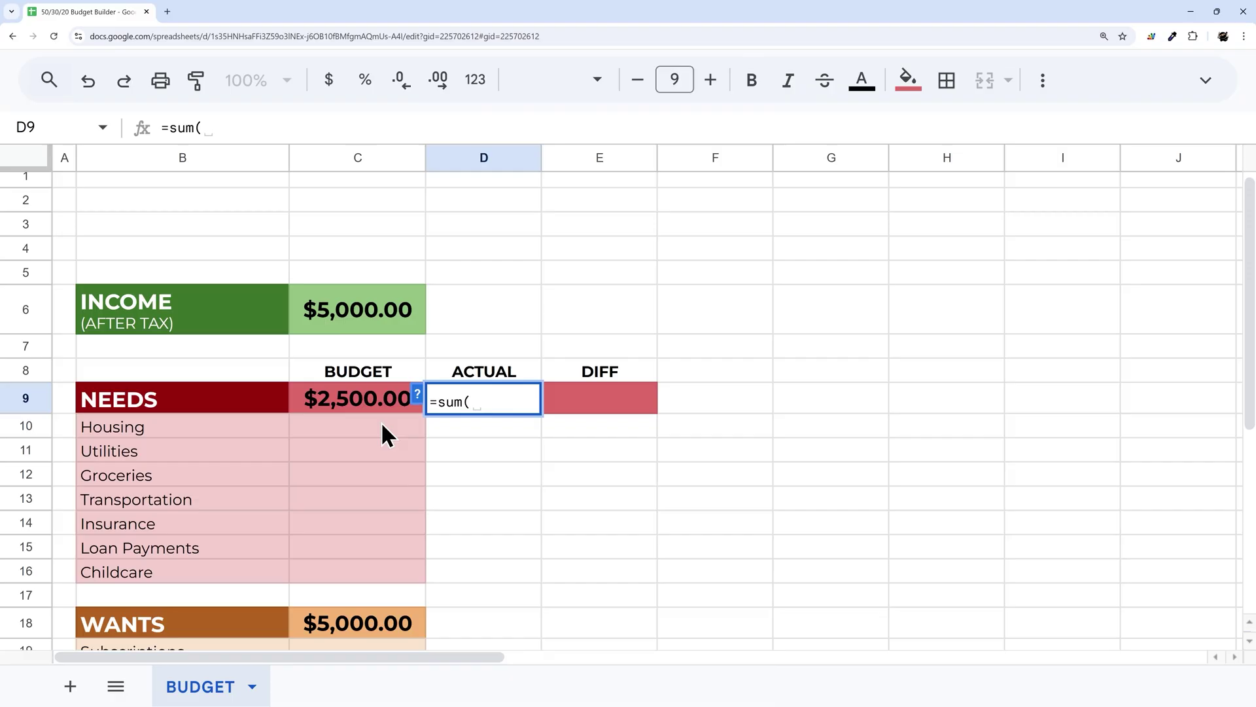
pyautogui.moveTo(382, 425); pyautogui.dragTo(368, 573)
pyautogui.press('Return')
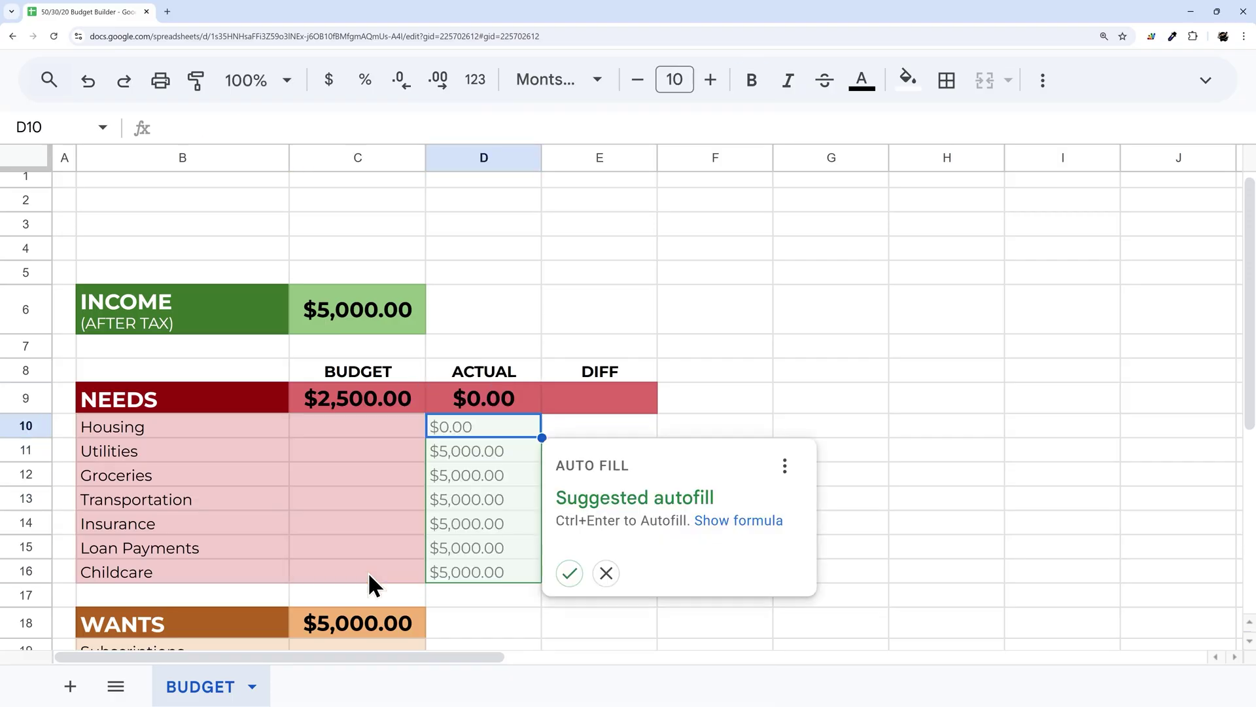
pyautogui.click(605, 571)
# Step: Enter the formula =C9-D9 in the NEEDS DIFF cell E9
pyautogui.click(592, 396)
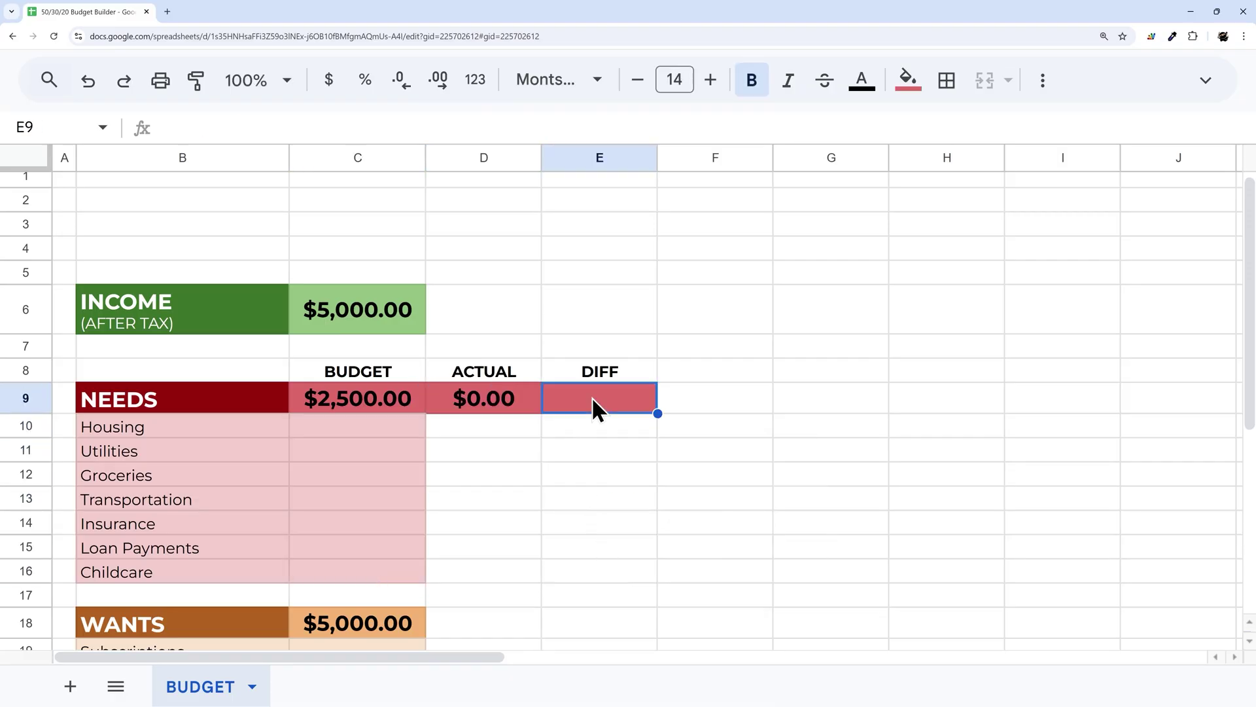
pyautogui.write('=')
pyautogui.click(378, 400)
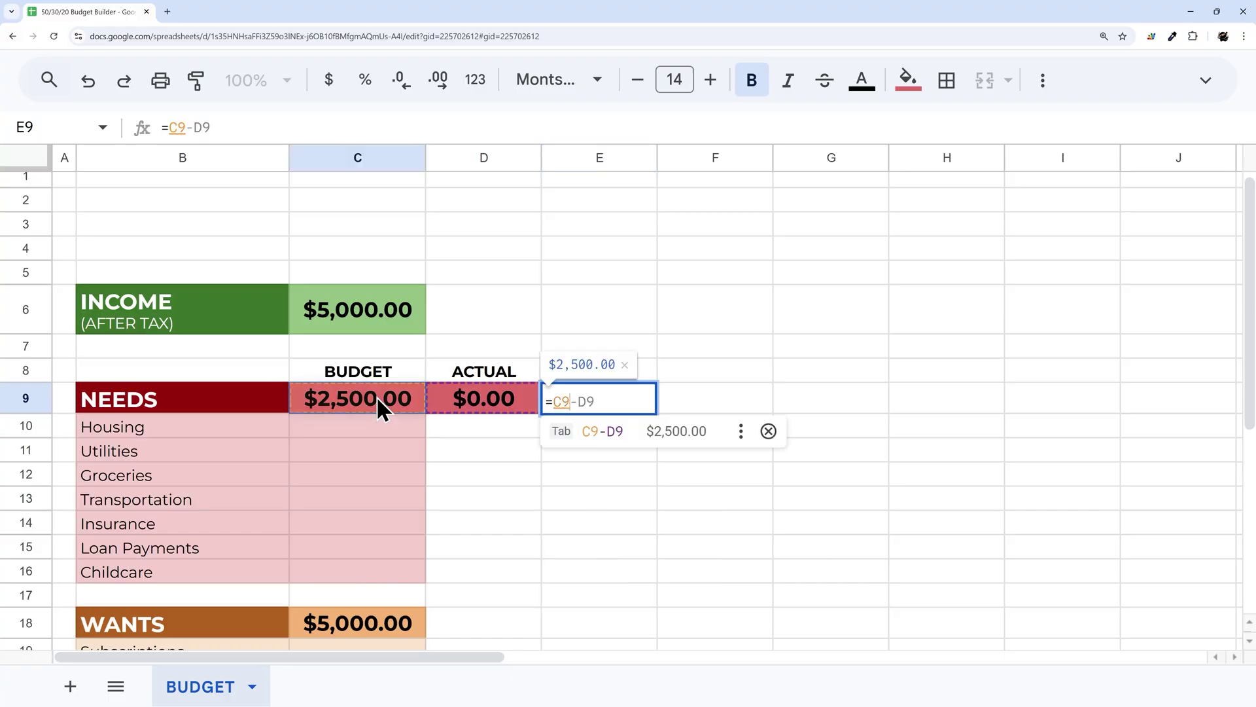
pyautogui.write('-')
pyautogui.click(489, 396)
pyautogui.press('Return')
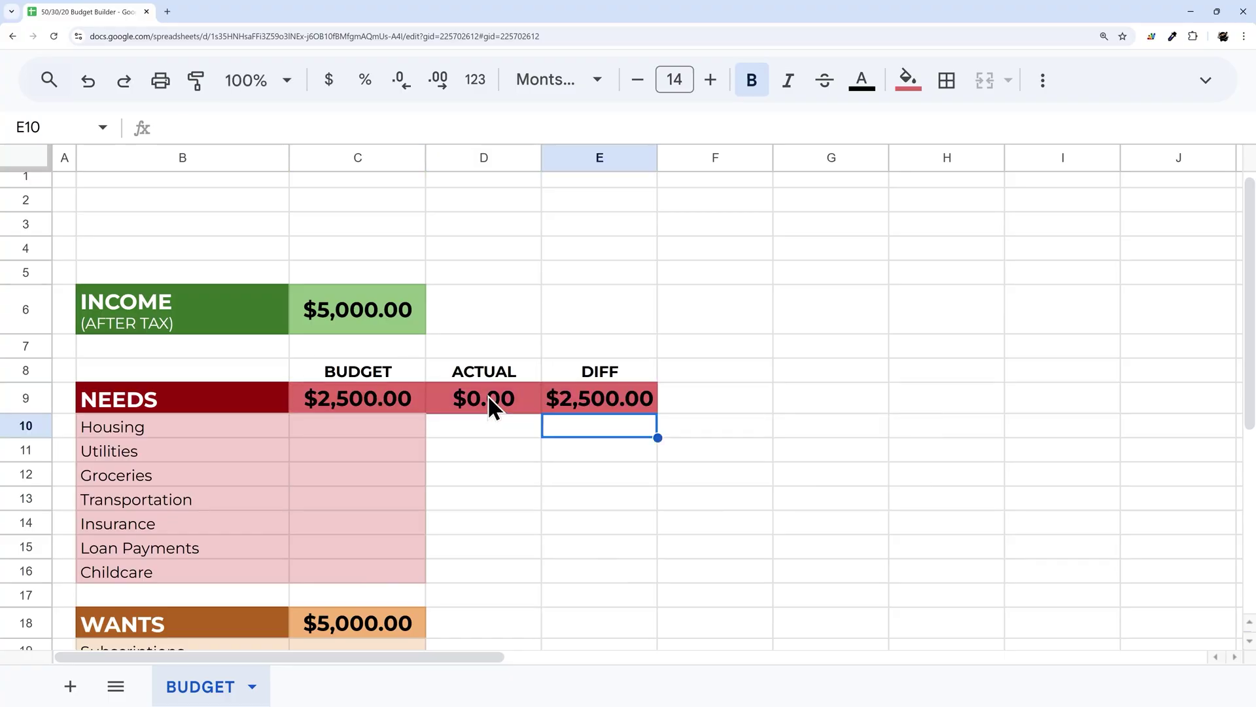
pyautogui.click(615, 400)
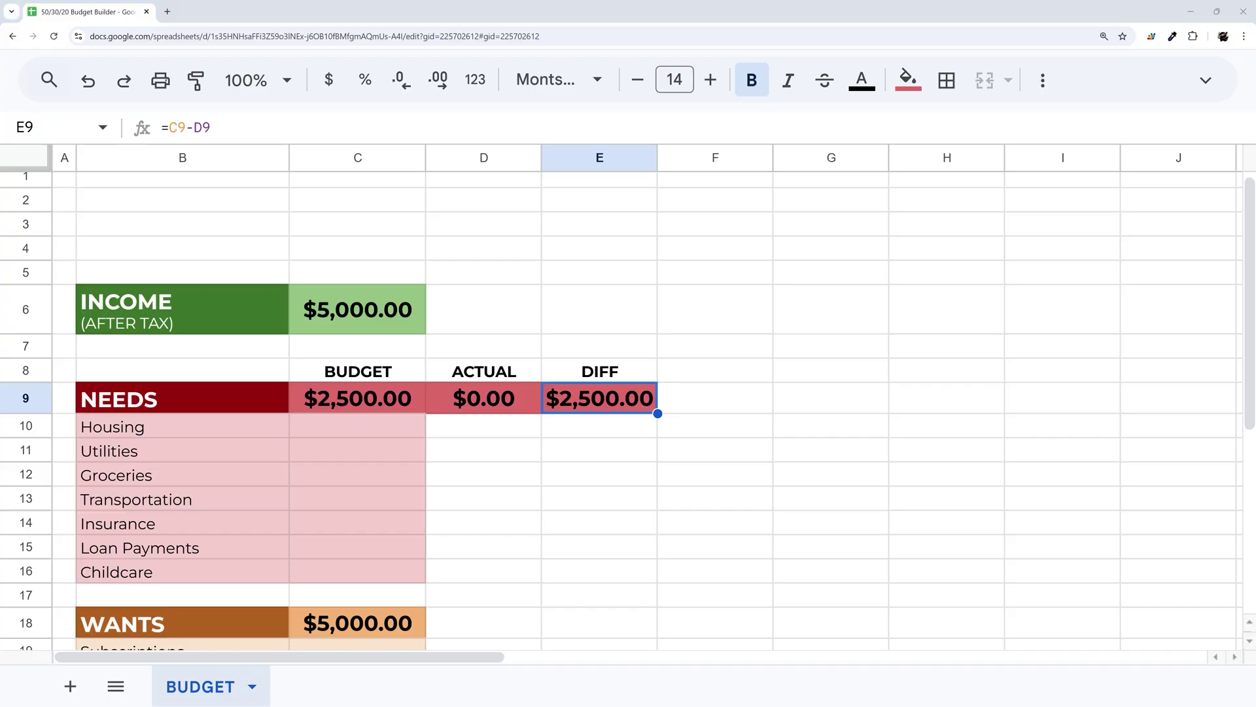
# Step: Fill the NEEDS amounts in C10:C16 with $750, $300, $700, $150, $200, $50 and $350
pyautogui.click(344, 427)
pyautogui.write('$750.00 $300.00 $700.00 $150.00 $200.00 $50.00 $350.00')
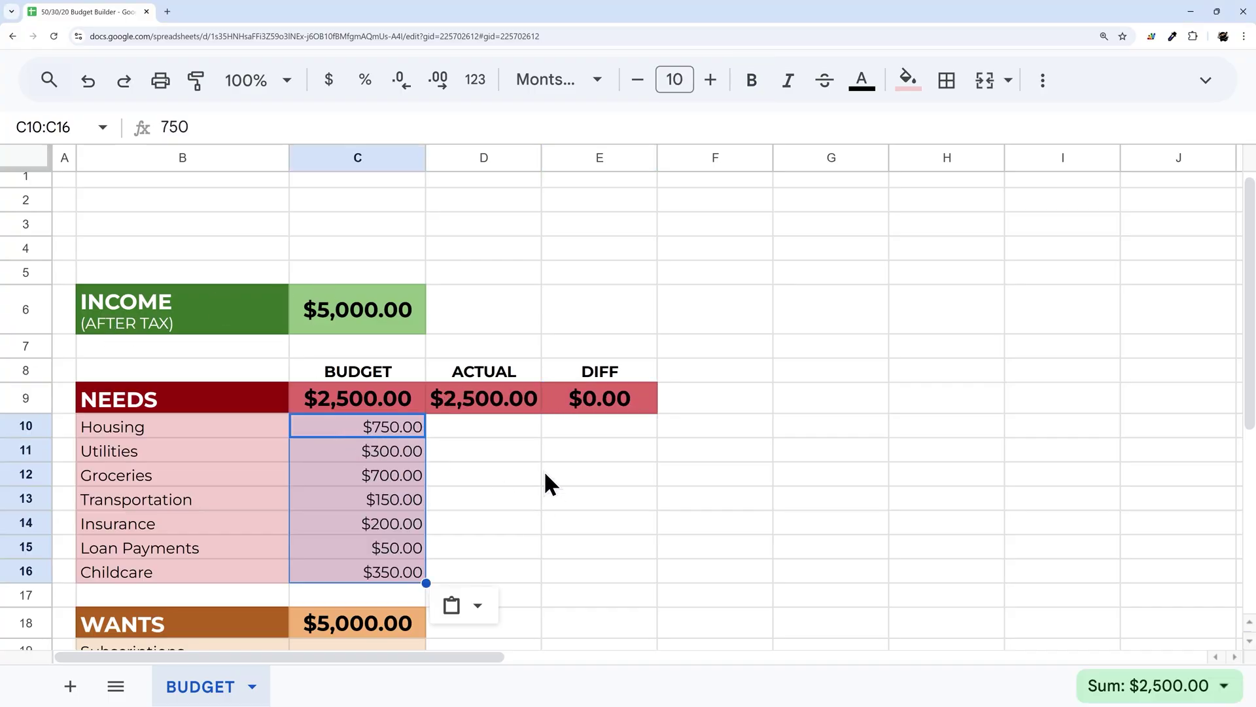
pyautogui.click(606, 393)
# Step: Copy the formatting of the WANTS budget cell C18 onto D18:E18 in the same row
pyautogui.scroll(-4, 596, 438)
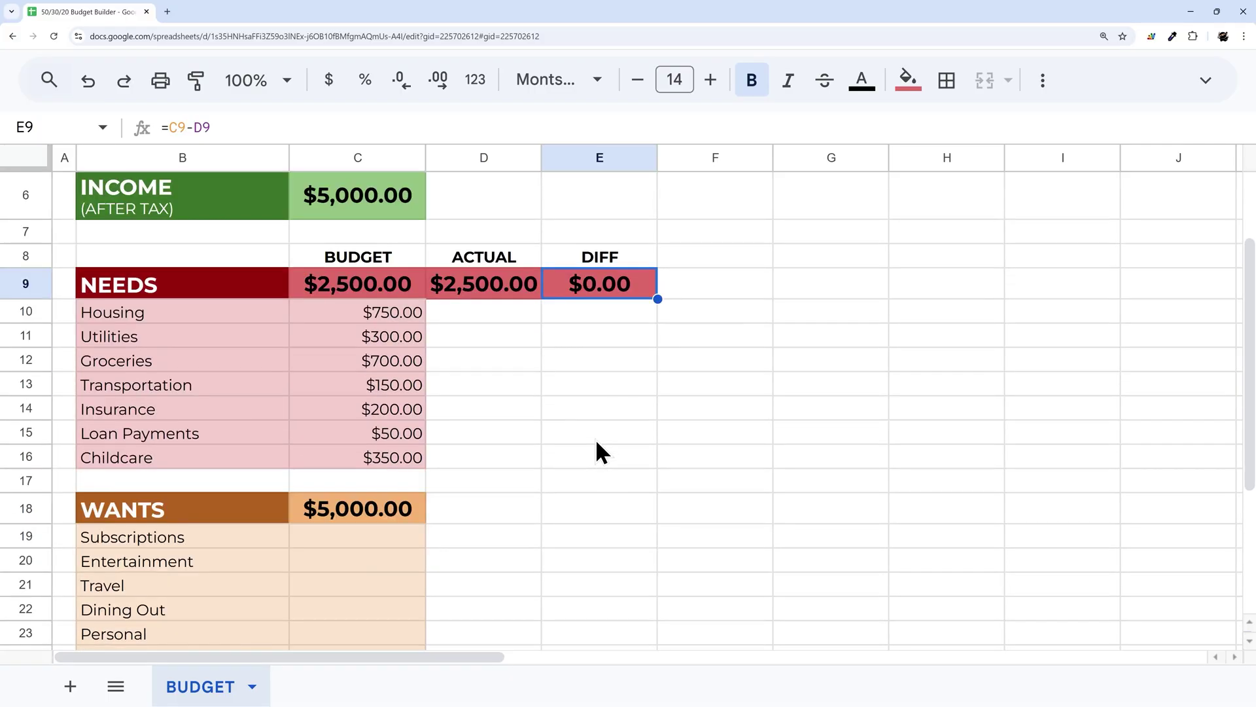
pyautogui.click(411, 405)
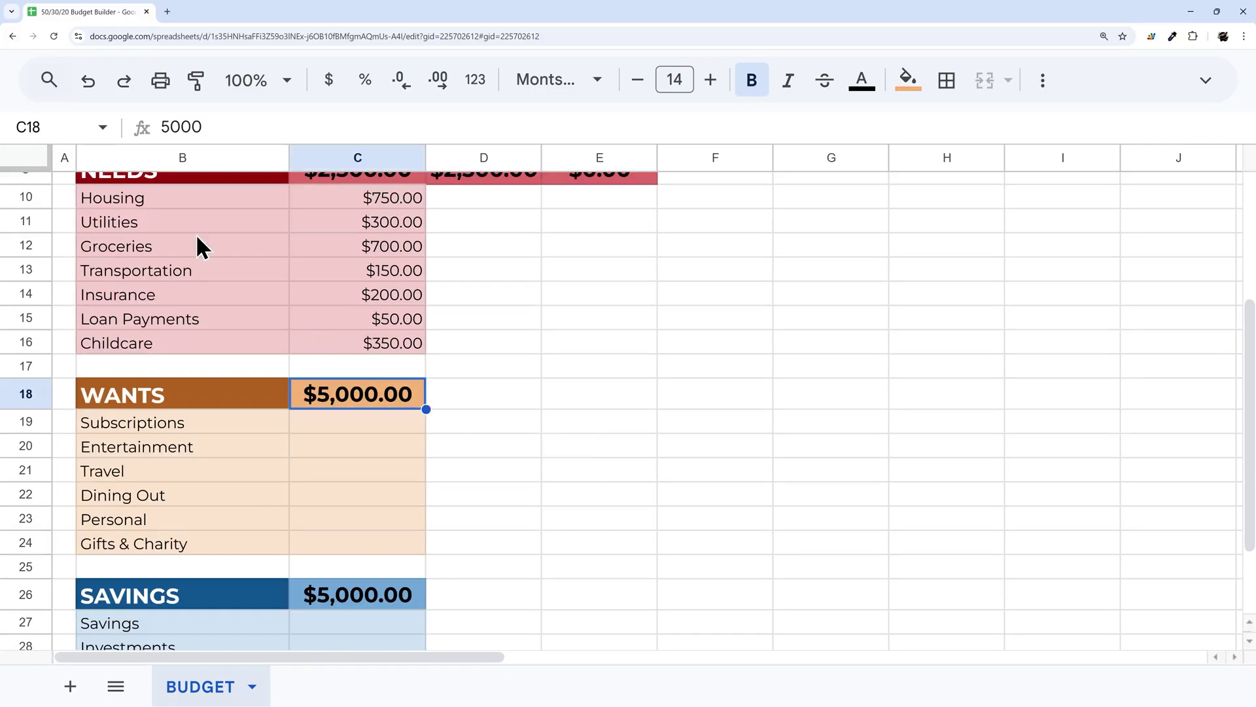
pyautogui.click(196, 82)
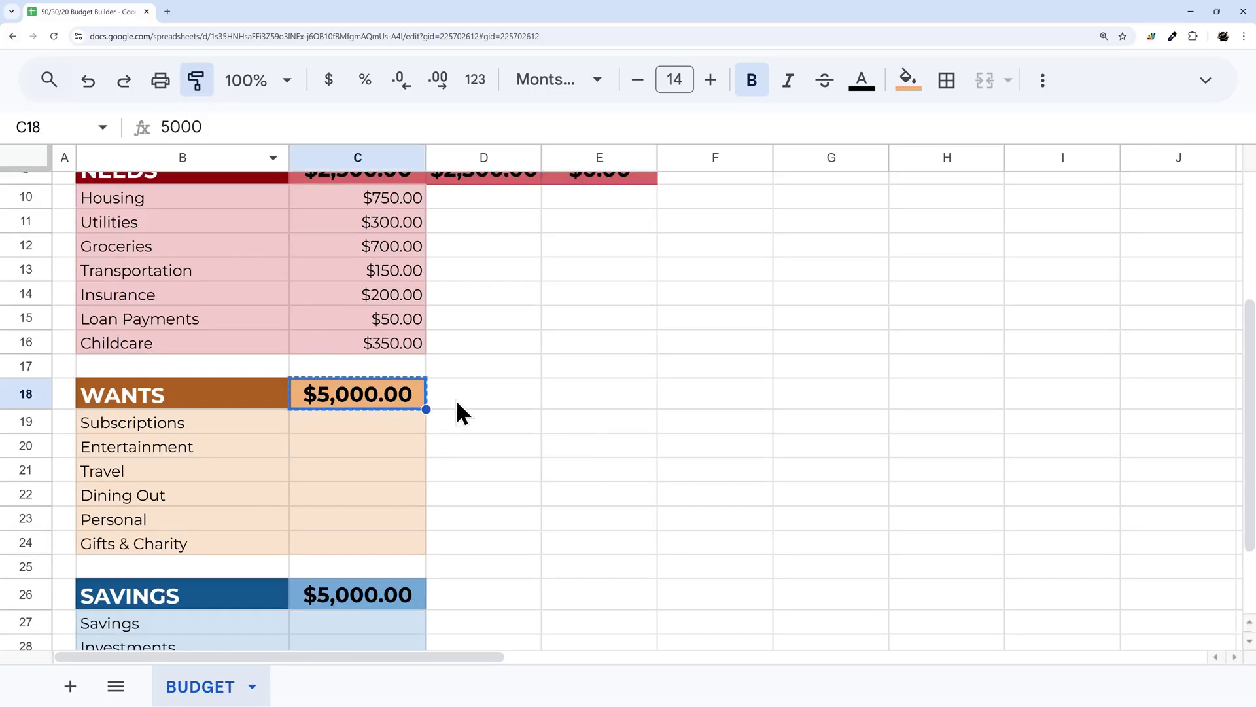
pyautogui.moveTo(458, 401); pyautogui.dragTo(582, 396)
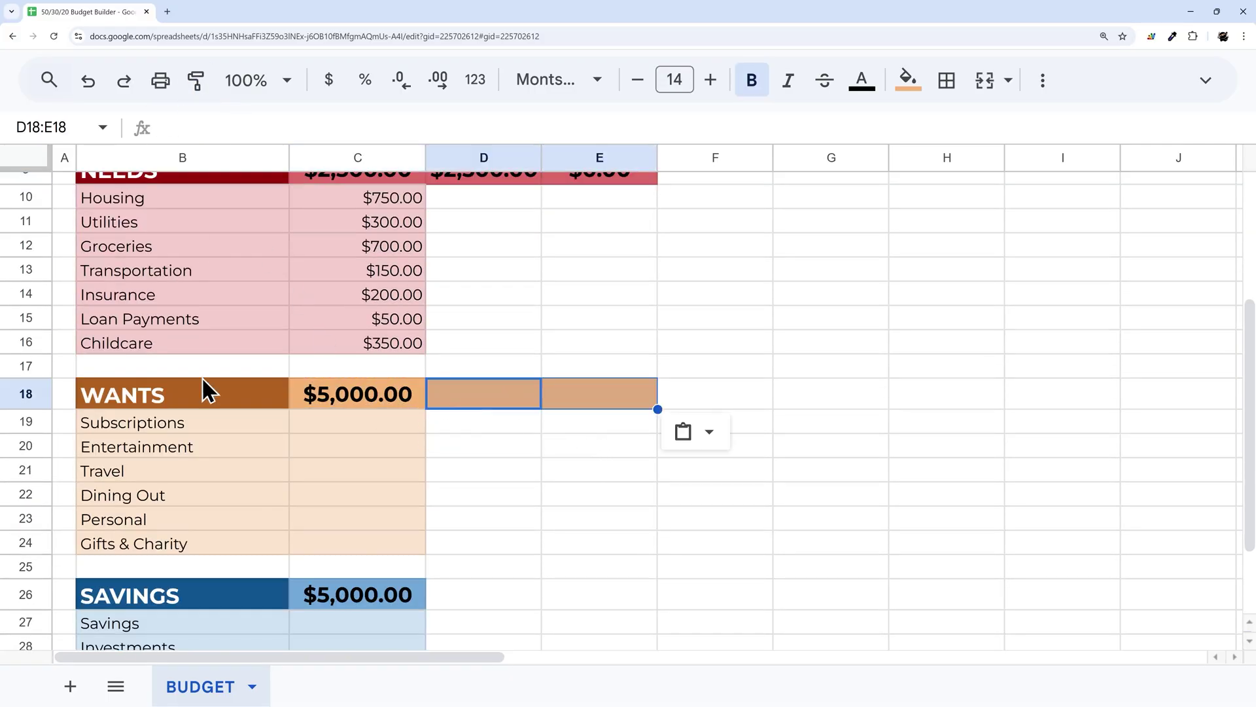
# Step: Insert an extra row above the WANTS section and copy the headers from C8:E8 into C18:E18
pyautogui.rightClick(33, 364)
pyautogui.click(135, 337)
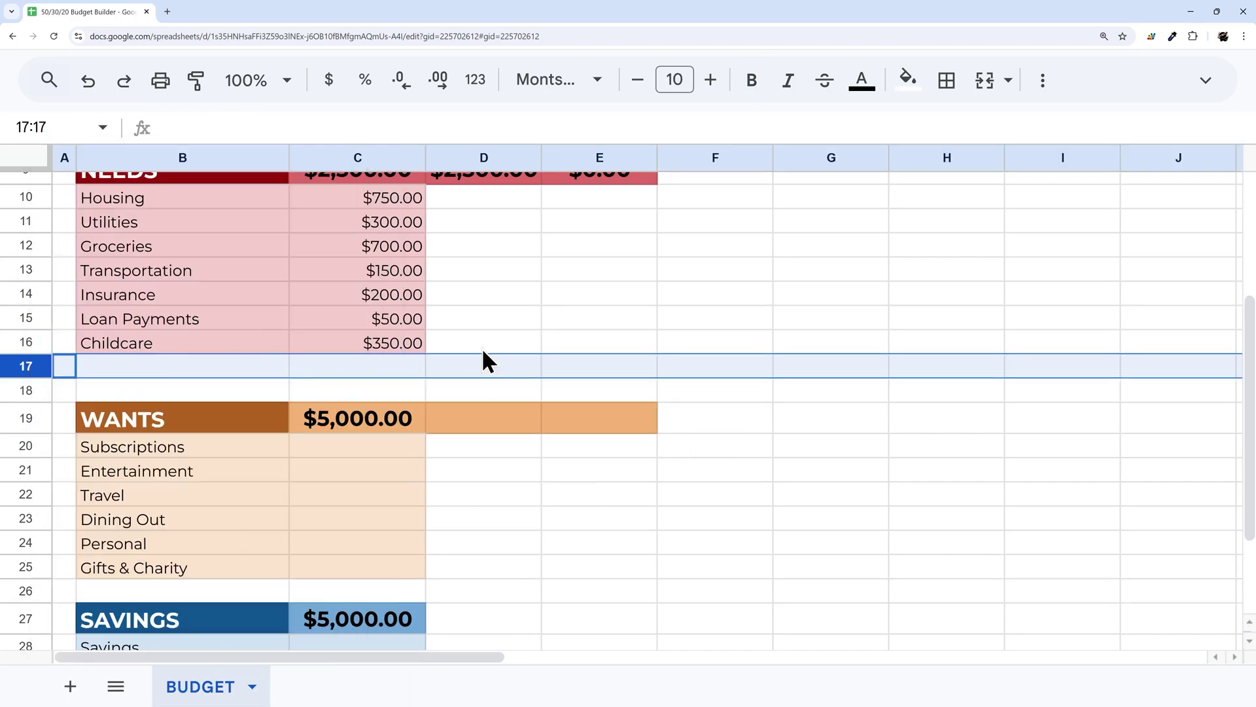
pyautogui.scroll(2, 481, 360)
pyautogui.moveTo(393, 261); pyautogui.dragTo(617, 263)
pyautogui.hotkey('ctrl', 'c')
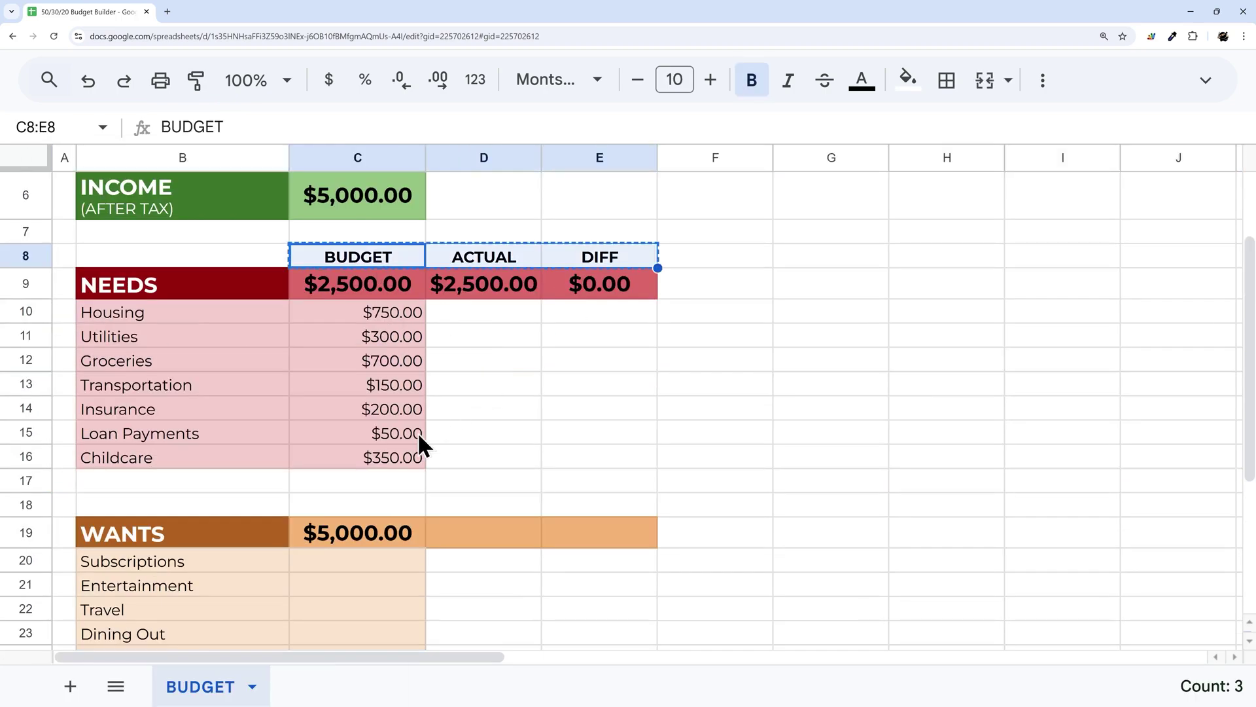
pyautogui.click(378, 504)
pyautogui.hotkey('ctrl', 'v')
pyautogui.scroll(-2, 384, 508)
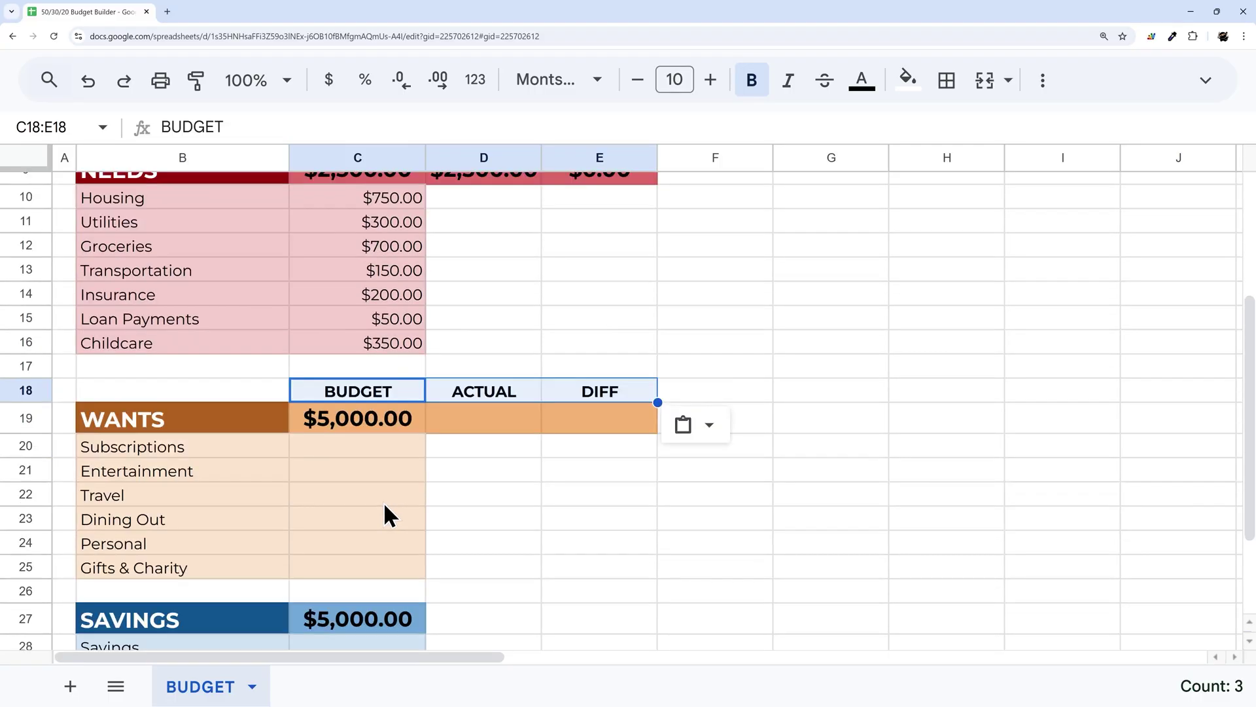
# Step: Insert an extra row above the SAVINGS section and paste the copied BUDGET, ACTUAL and DIFF headers into C27:E27
pyautogui.scroll(-2, 390, 509)
pyautogui.rightClick(35, 478)
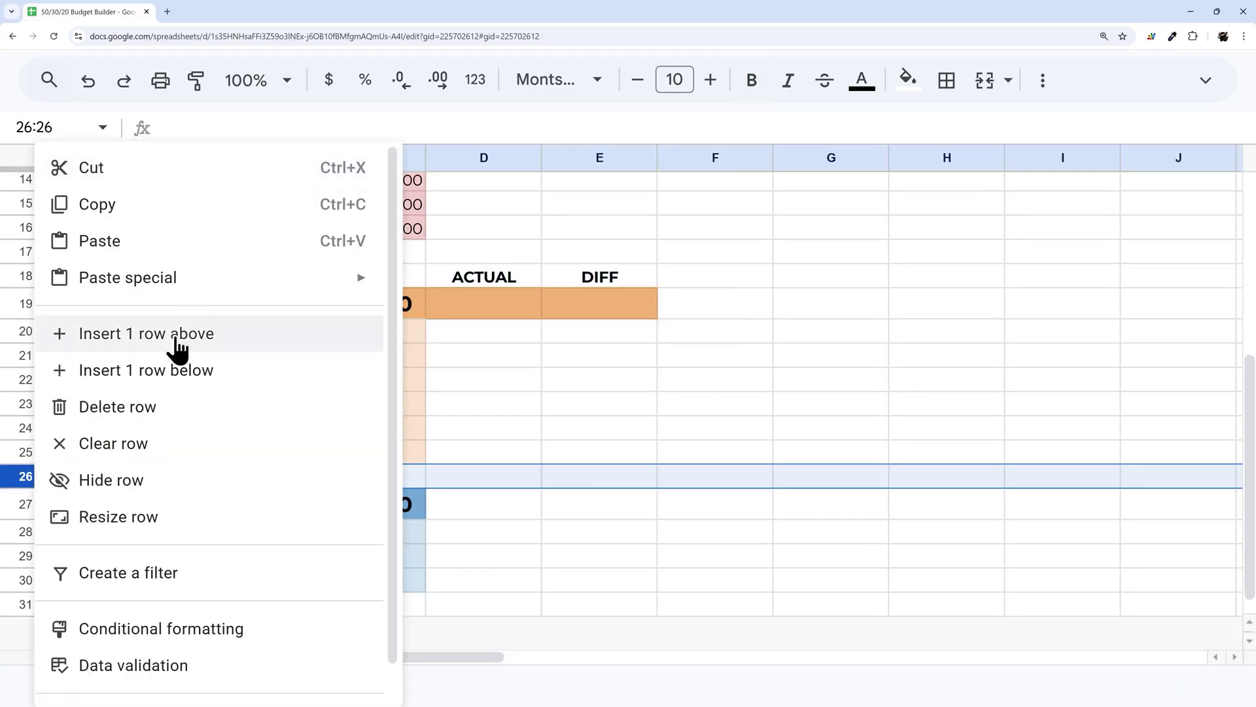
pyautogui.click(177, 347)
pyautogui.click(384, 498)
pyautogui.hotkey('ctrl', 'v')
# Step: Copy the formatting of the SAVINGS budget cell C28 onto D28:E28
pyautogui.press('Down')
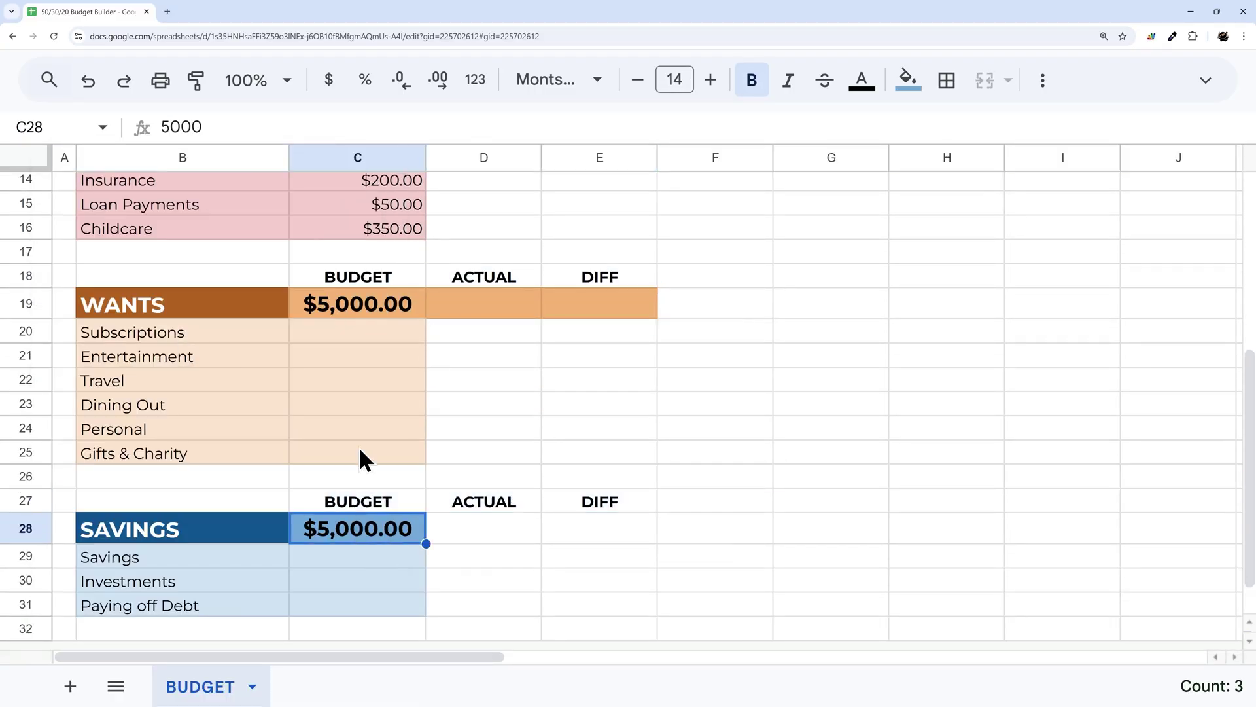
pyautogui.click(196, 82)
pyautogui.moveTo(487, 530); pyautogui.dragTo(600, 534)
# Step: Replace the WANTS budget amount in C19 with the formula =C6*0.3 and dismiss the suggested autofill
pyautogui.scroll(5, 606, 574)
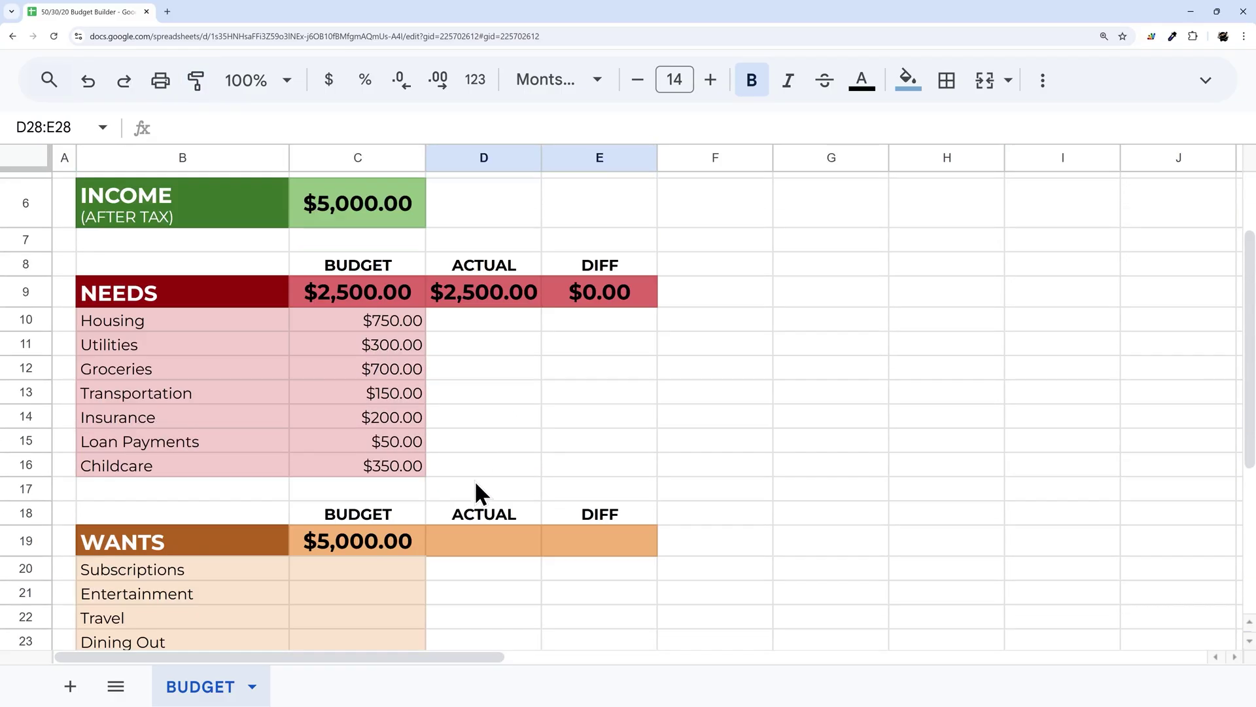
pyautogui.scroll(-1, 406, 490)
pyautogui.click(333, 491)
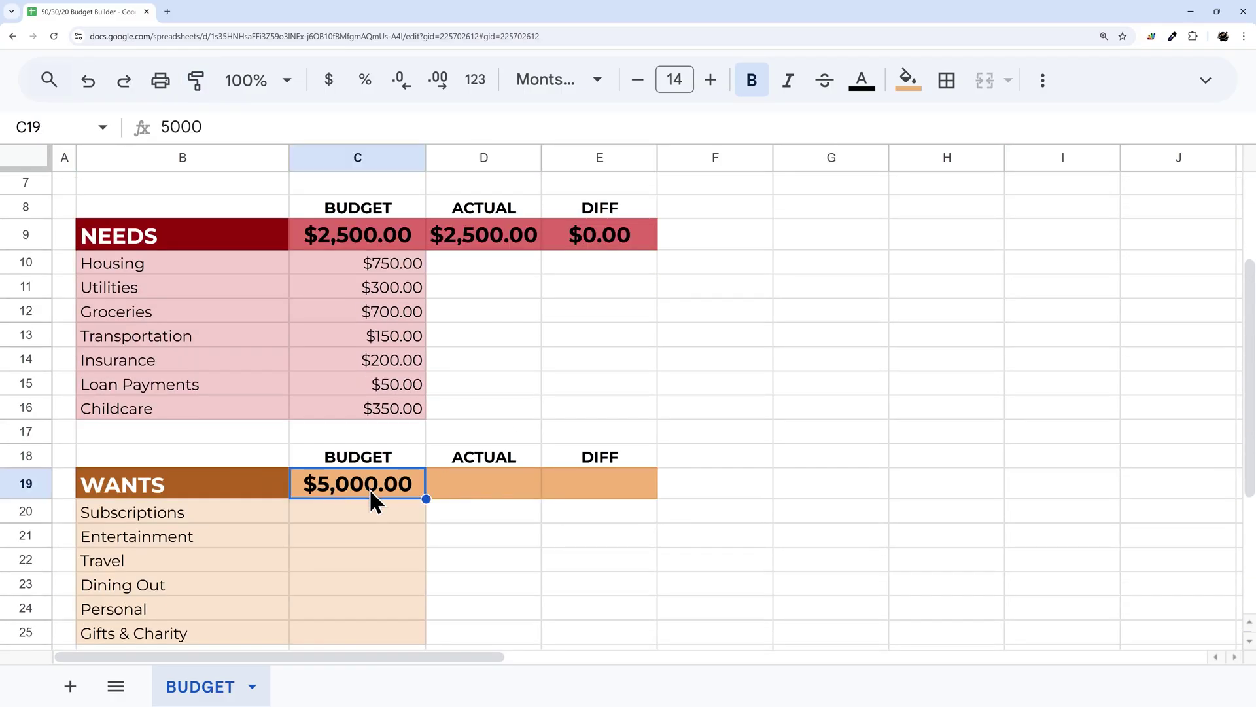
pyautogui.write('=')
pyautogui.scroll(2, 471, 339)
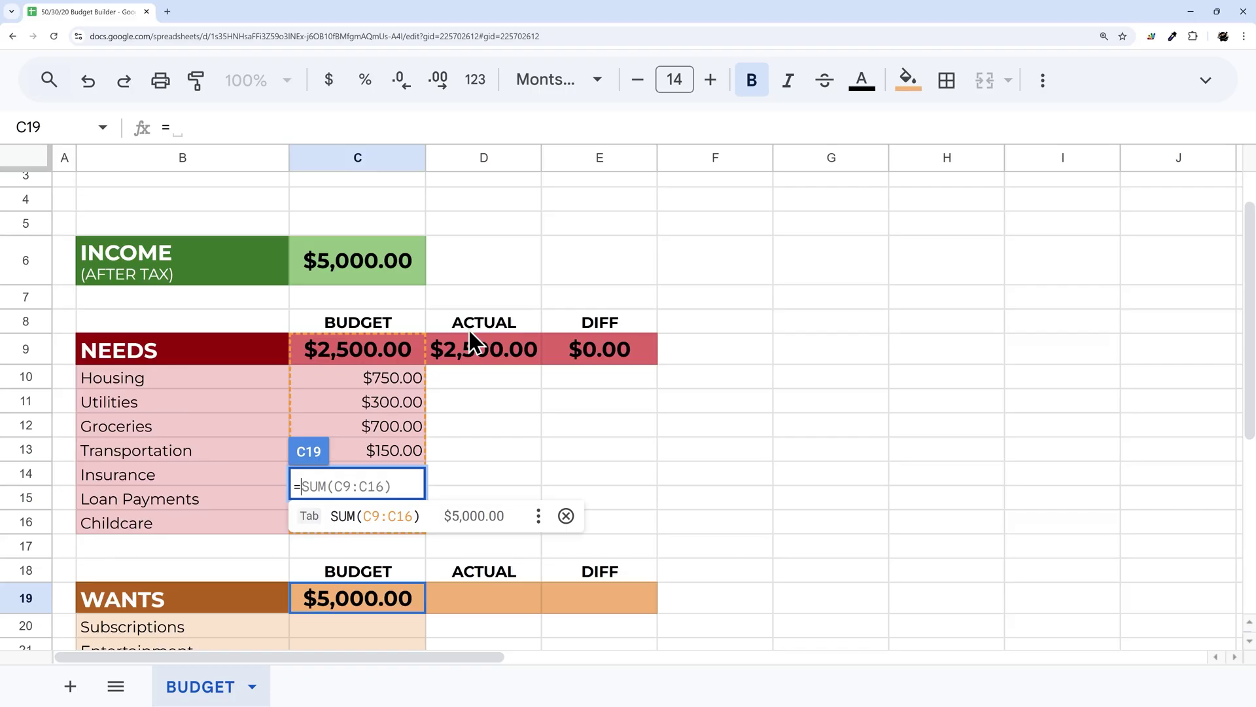
pyautogui.click(364, 265)
pyautogui.scroll(-2, 593, 481)
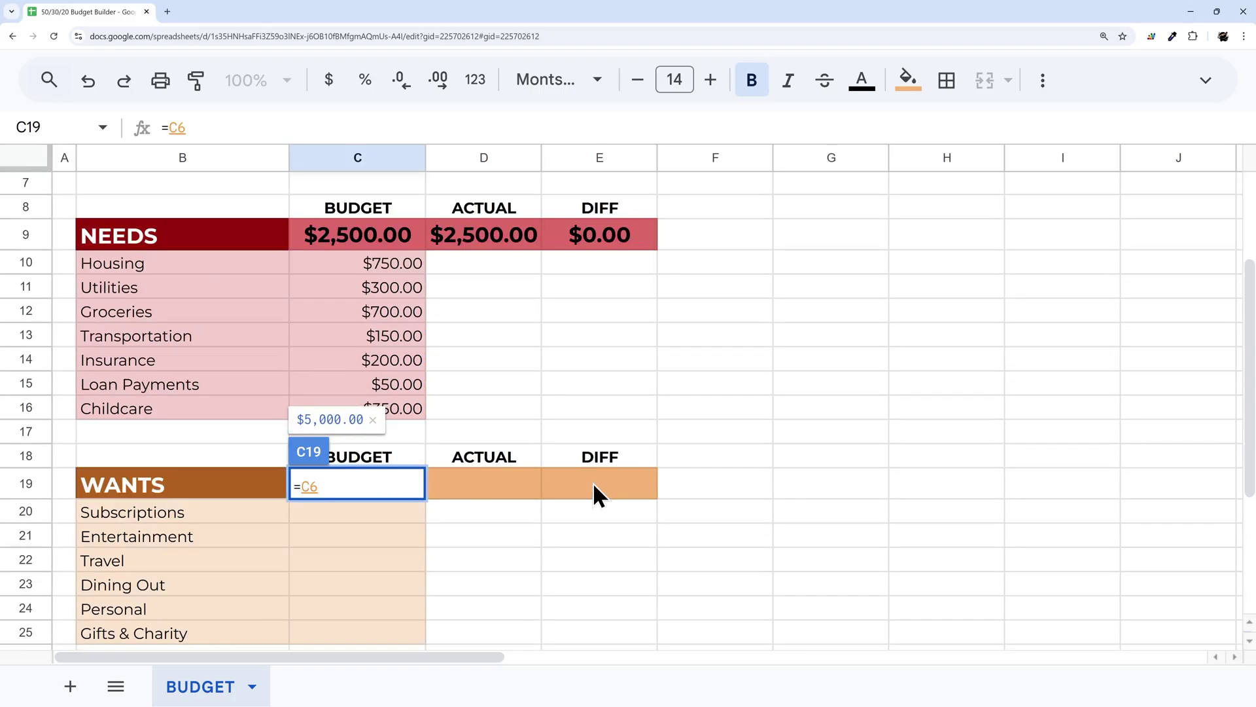
pyautogui.write('*')
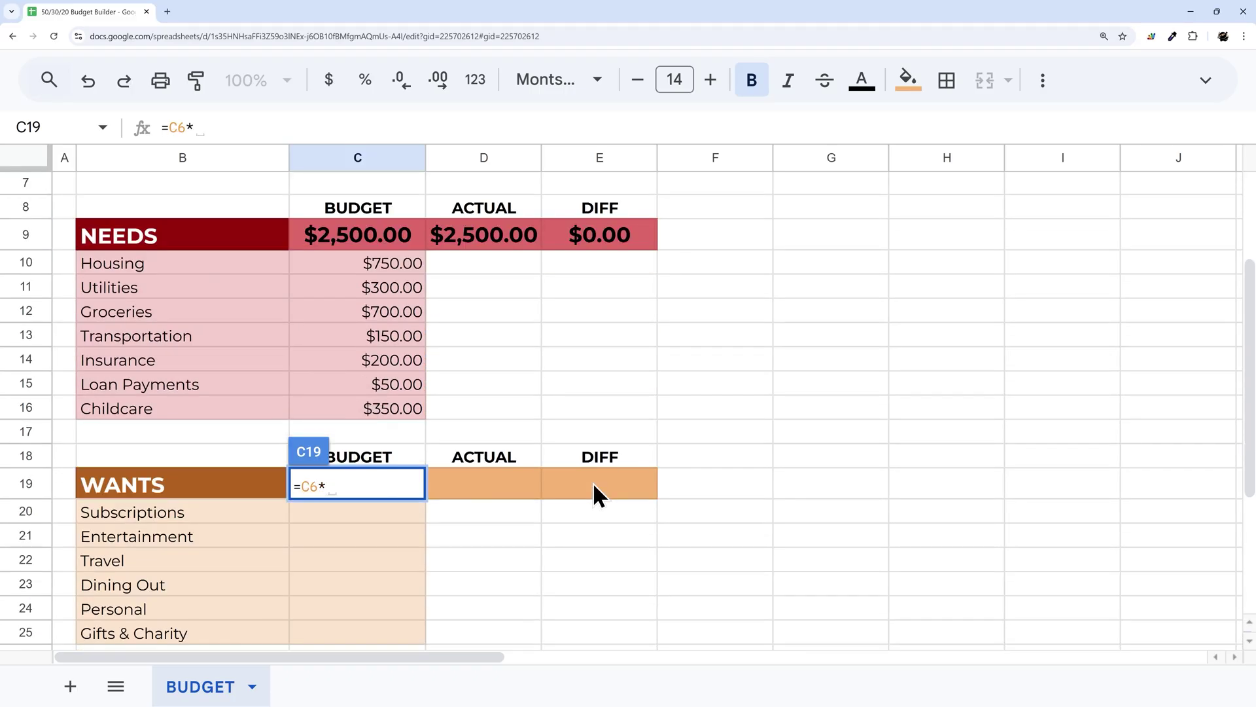
pyautogui.write('0.3')
pyautogui.press('Return')
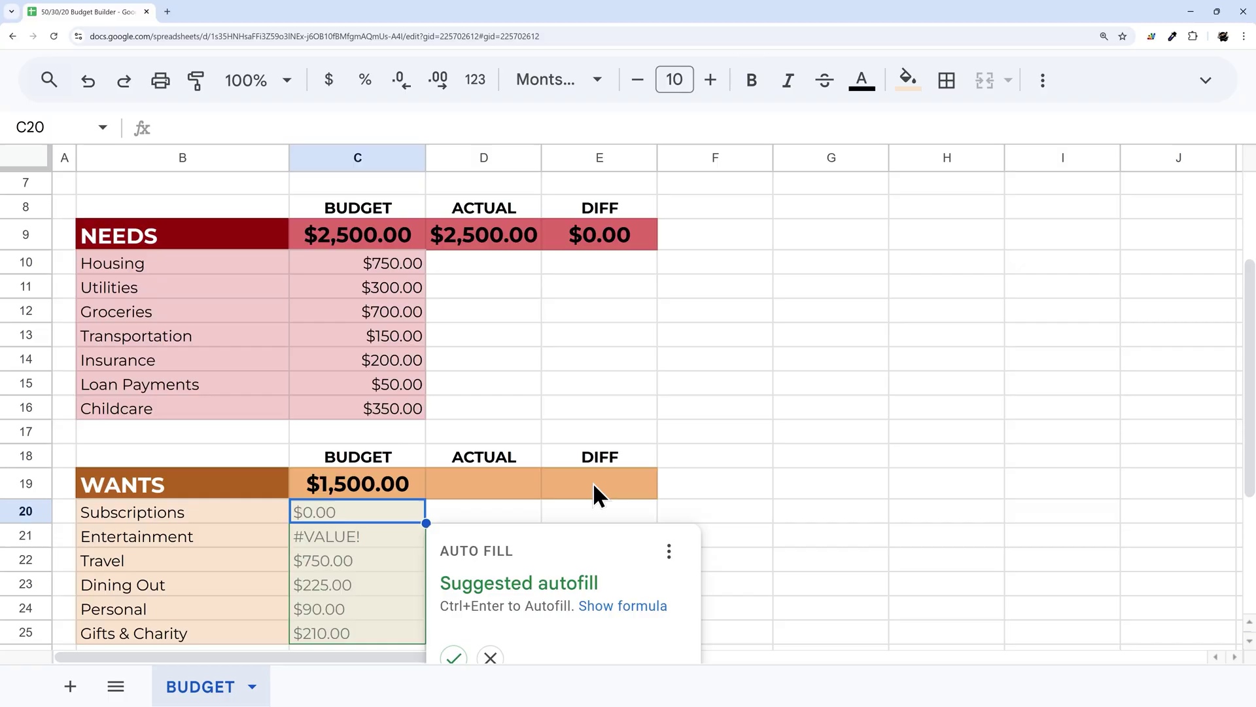
pyautogui.click(490, 657)
# Step: Replace the SAVINGS budget amount in C28 with the formula =C6*0.2
pyautogui.scroll(-4, 579, 626)
pyautogui.click(387, 486)
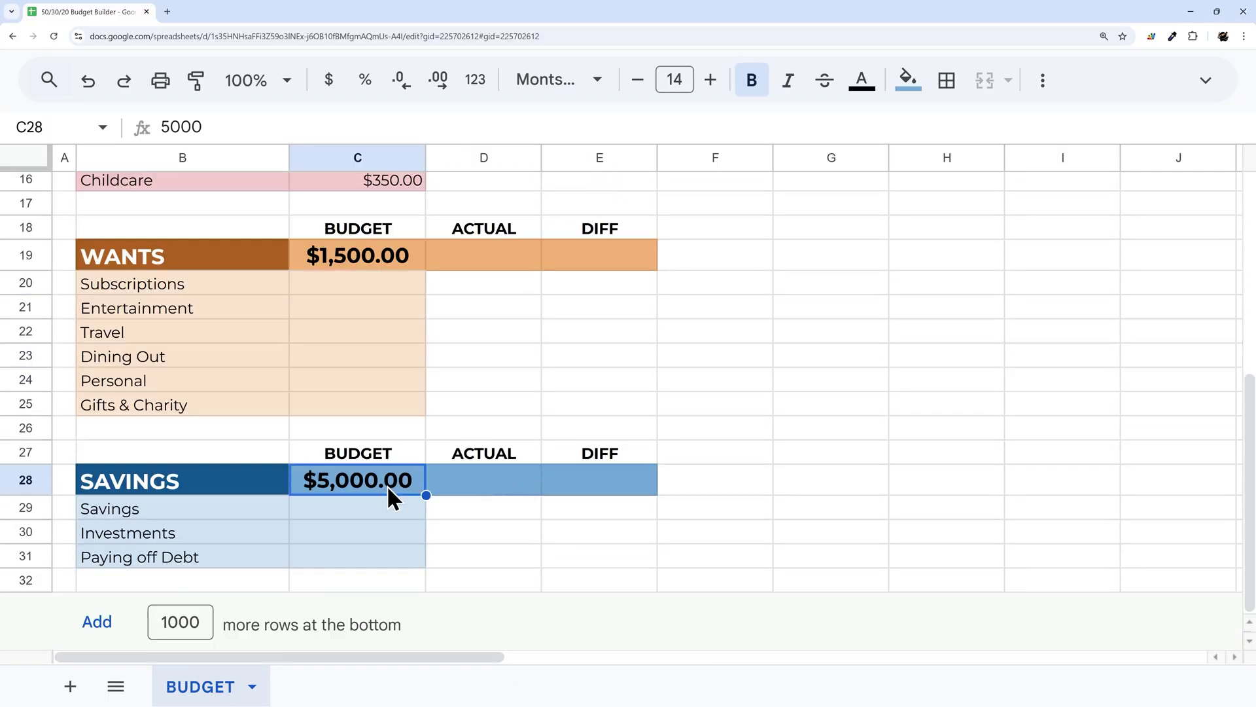
pyautogui.press('Delete')
pyautogui.write('=')
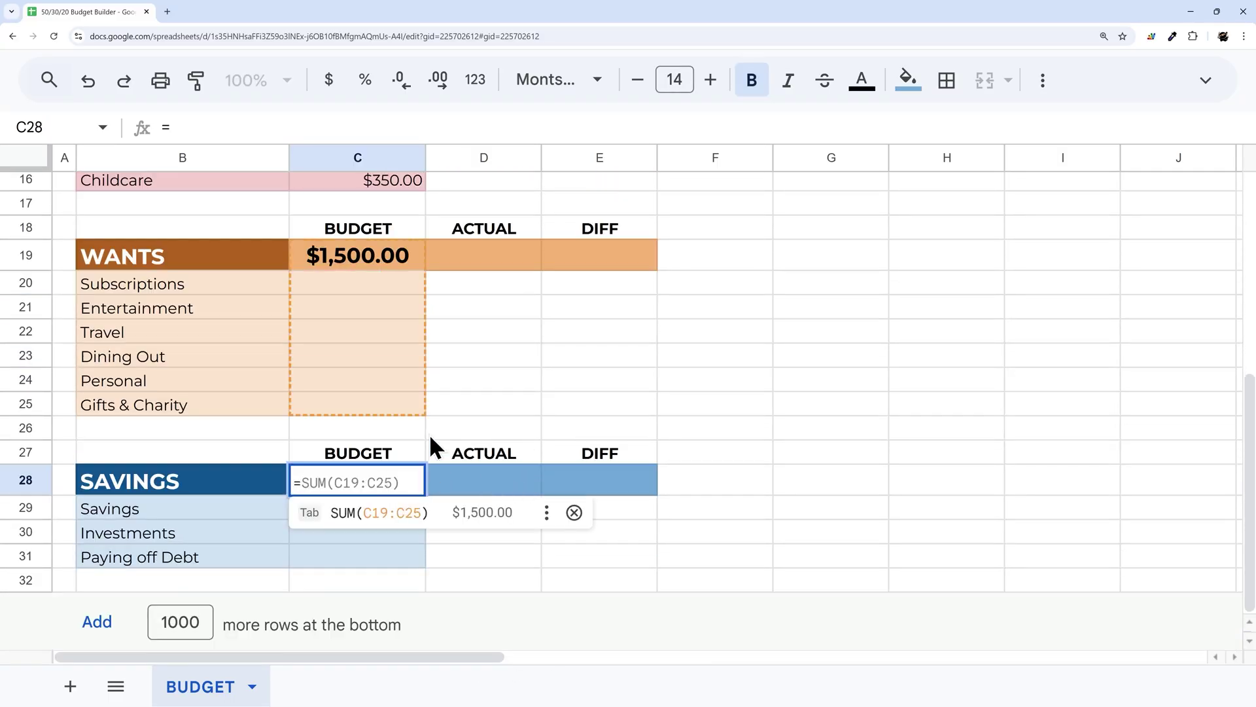
pyautogui.scroll(5, 429, 434)
pyautogui.click(367, 308)
pyautogui.scroll(-3, 472, 419)
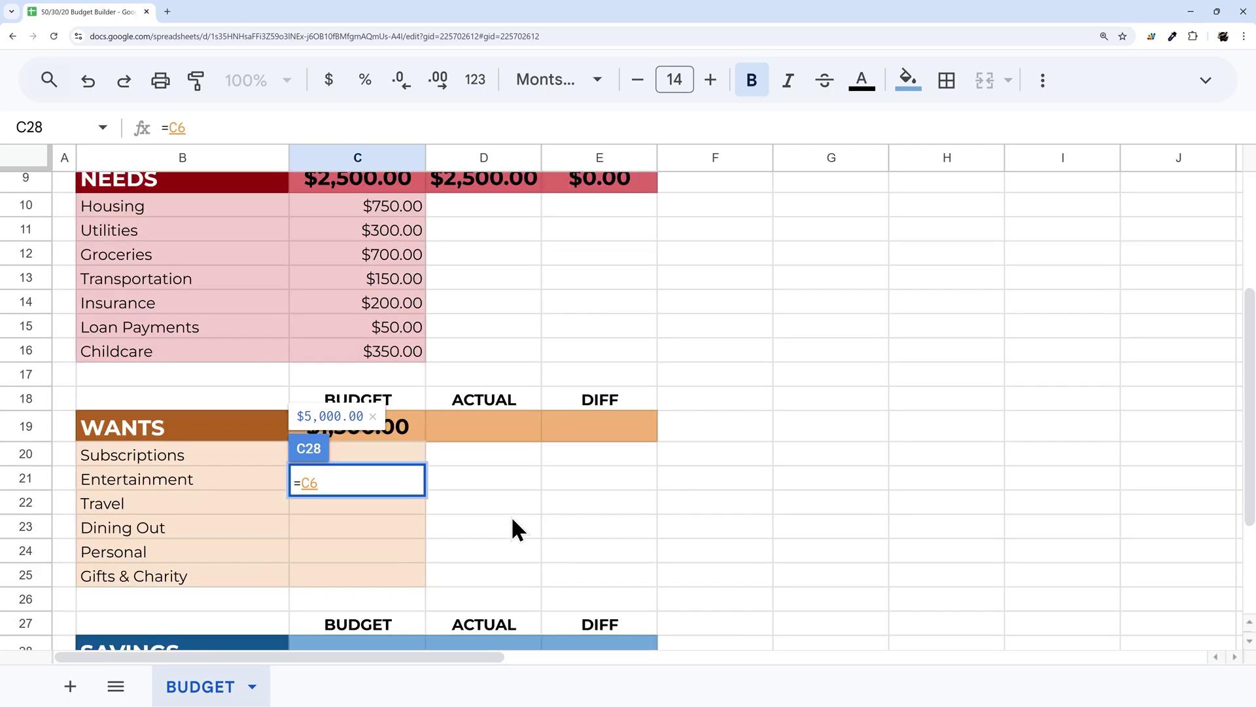
pyautogui.write('*0.')
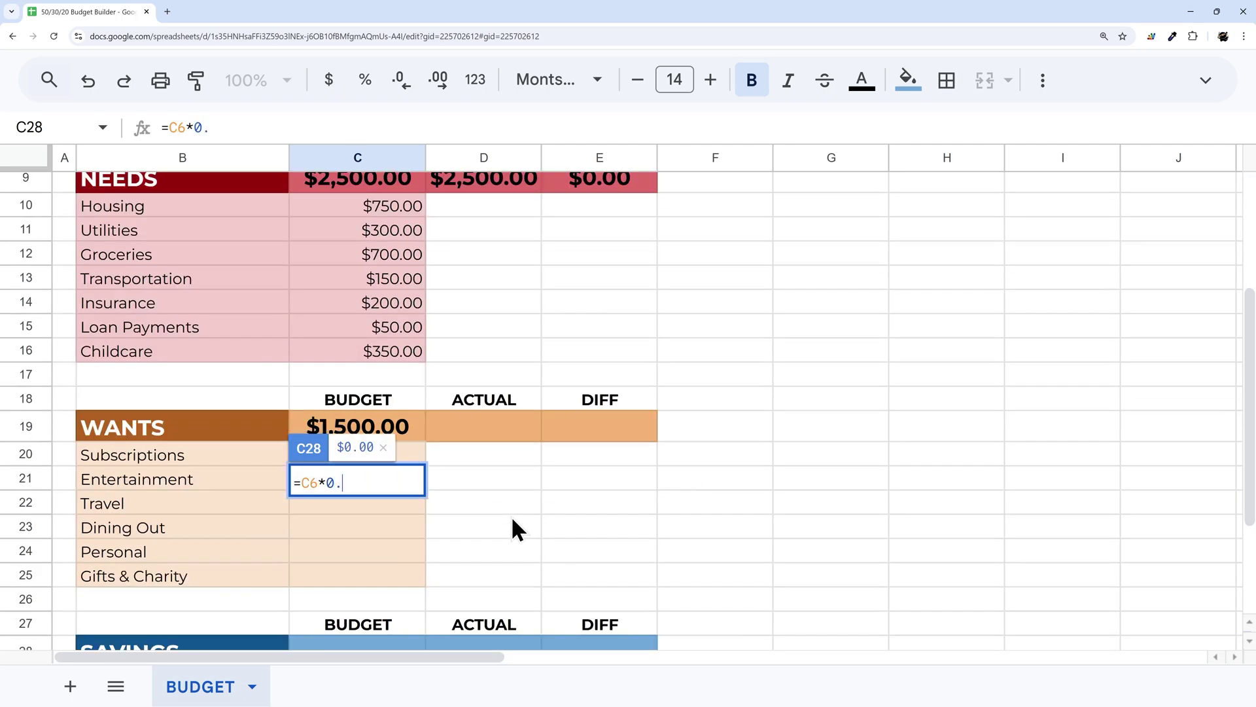
pyautogui.write('2')
pyautogui.press('Return')
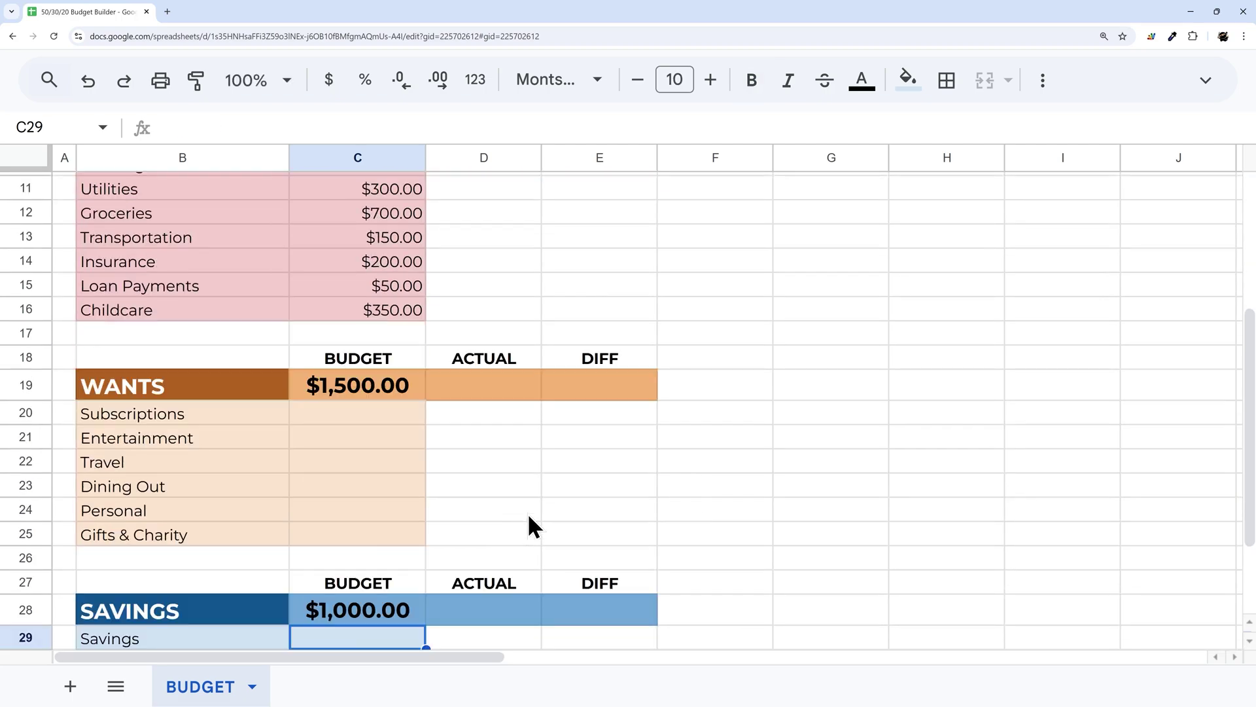
# Step: Enter a SUM formula over C20:C25 in the WANTS ACTUAL cell D19
pyautogui.click(482, 369)
pyautogui.click(495, 385)
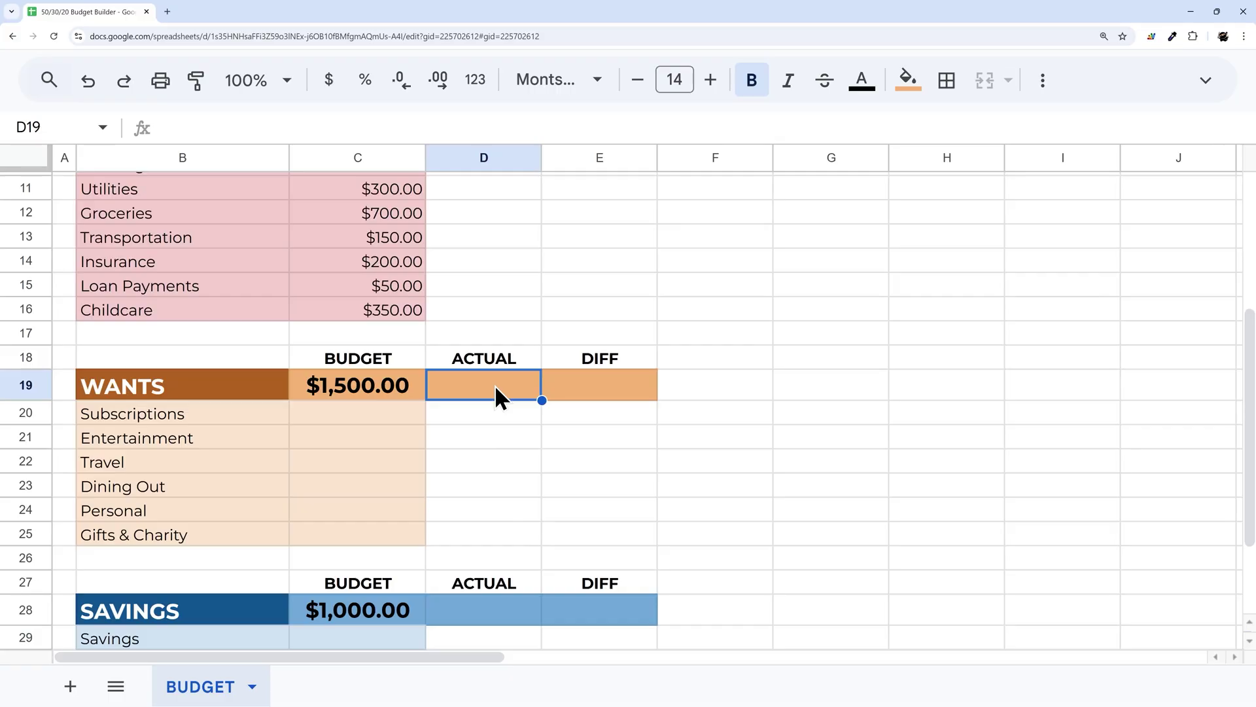
pyautogui.write('=sum(')
pyautogui.moveTo(370, 417); pyautogui.dragTo(390, 532)
pyautogui.write(')')
pyautogui.press('Return')
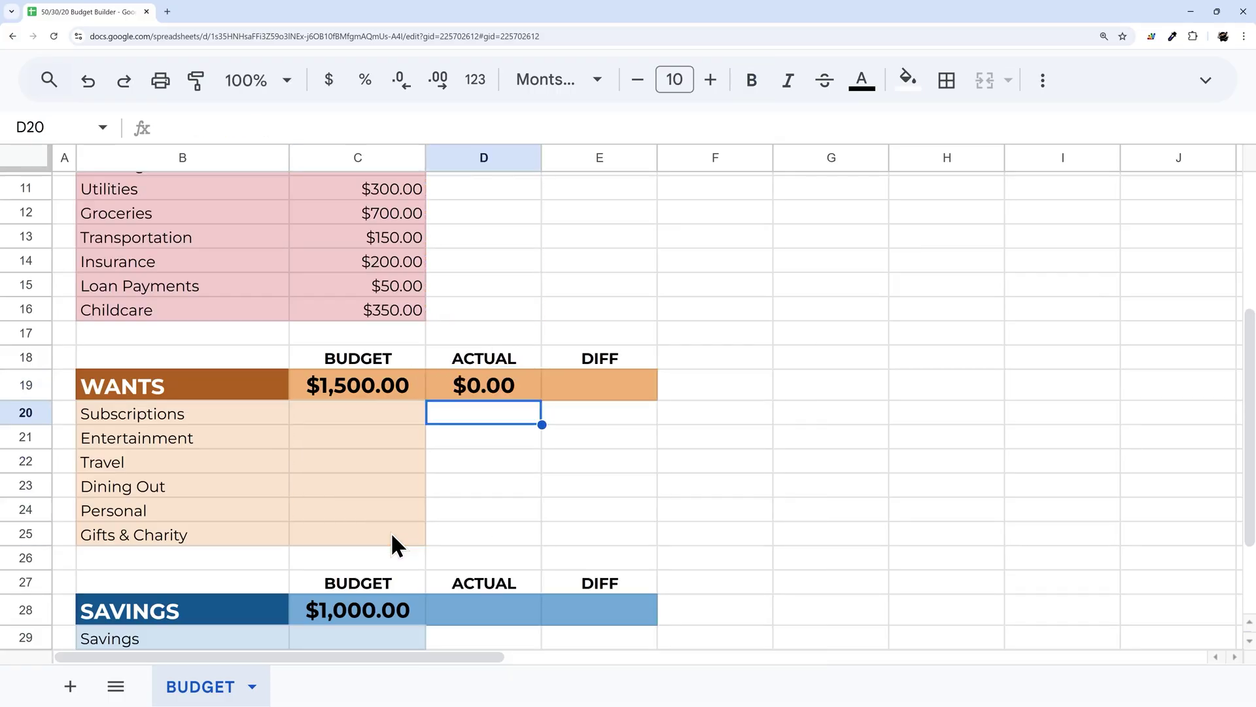
# Step: Enter the formula =C19-D19 in the WANTS DIFF cell E19
pyautogui.click(573, 374)
pyautogui.write('=')
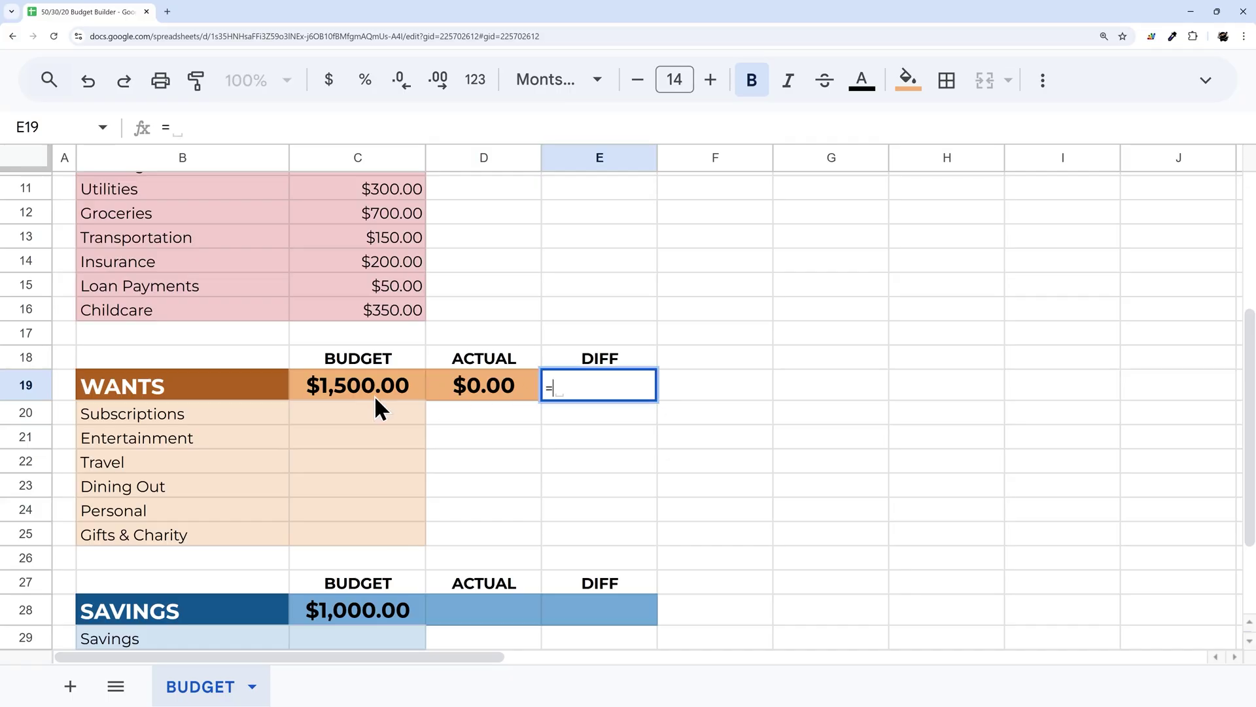
pyautogui.click(374, 388)
pyautogui.write('-')
pyautogui.click(473, 384)
pyautogui.press('Return')
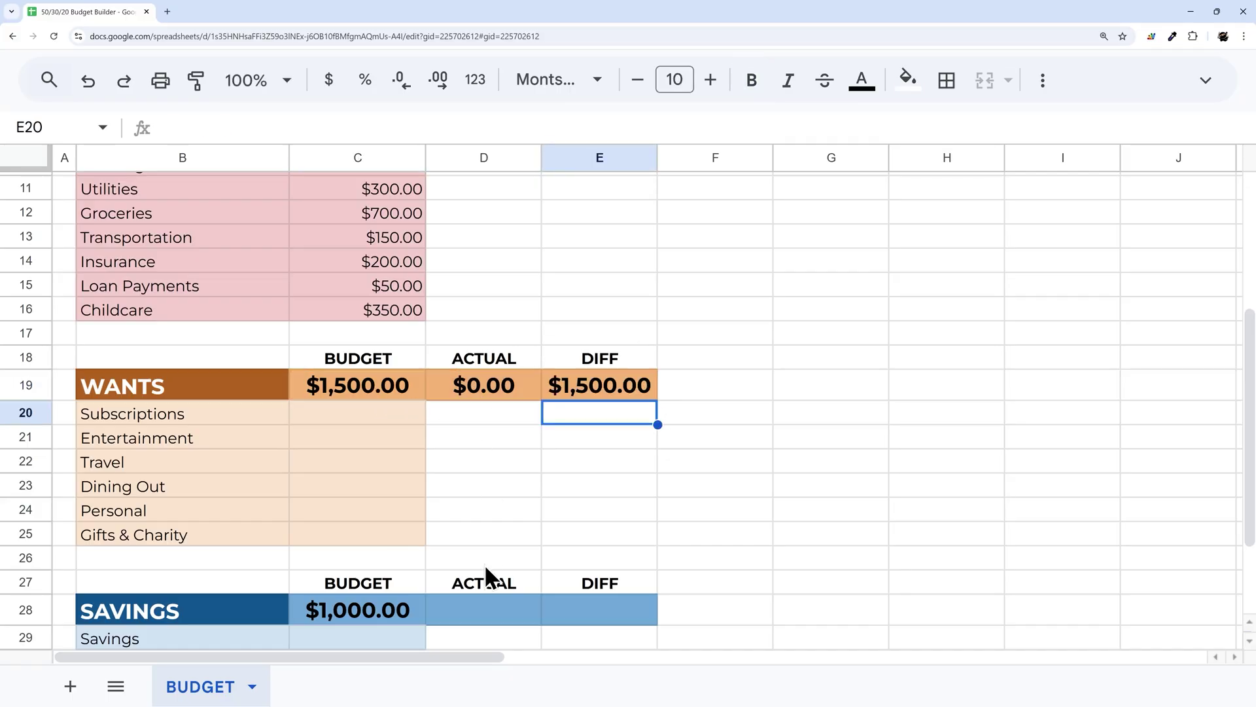
# Step: Enter a SUM formula over C29:C31 in the SAVINGS ACTUAL cell D28
pyautogui.click(488, 607)
pyautogui.write('=sum(')
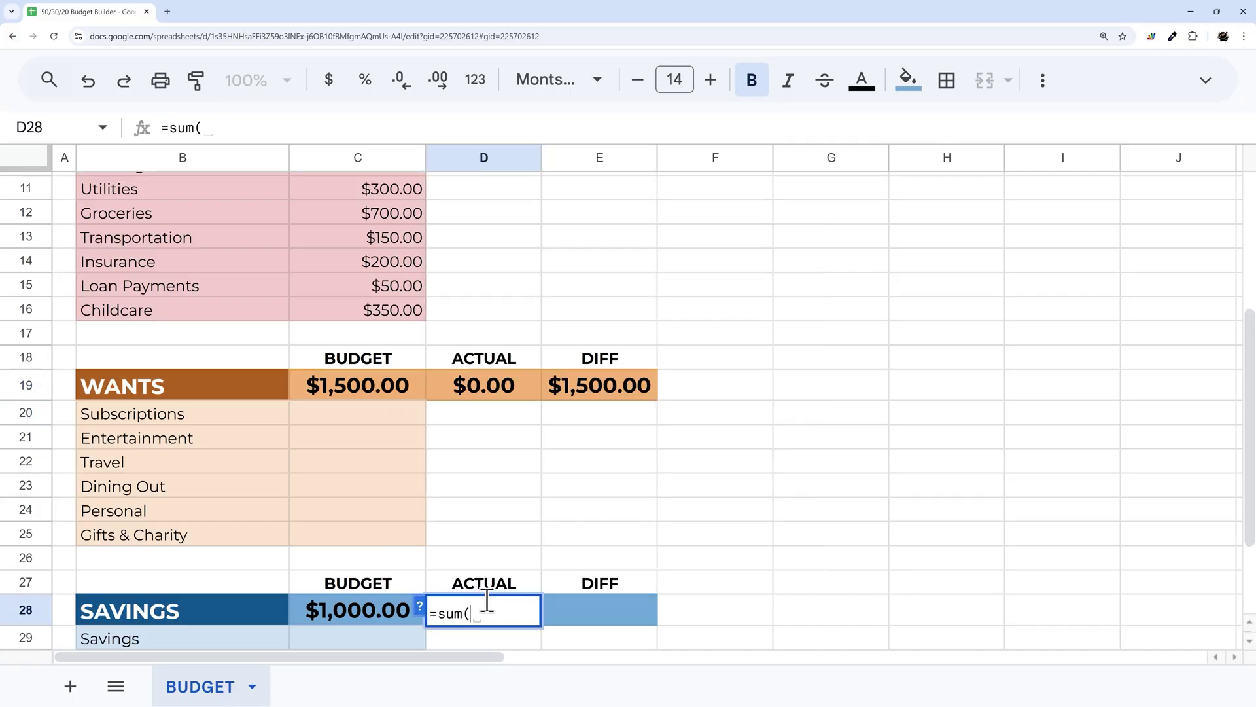
pyautogui.scroll(-1, 382, 594)
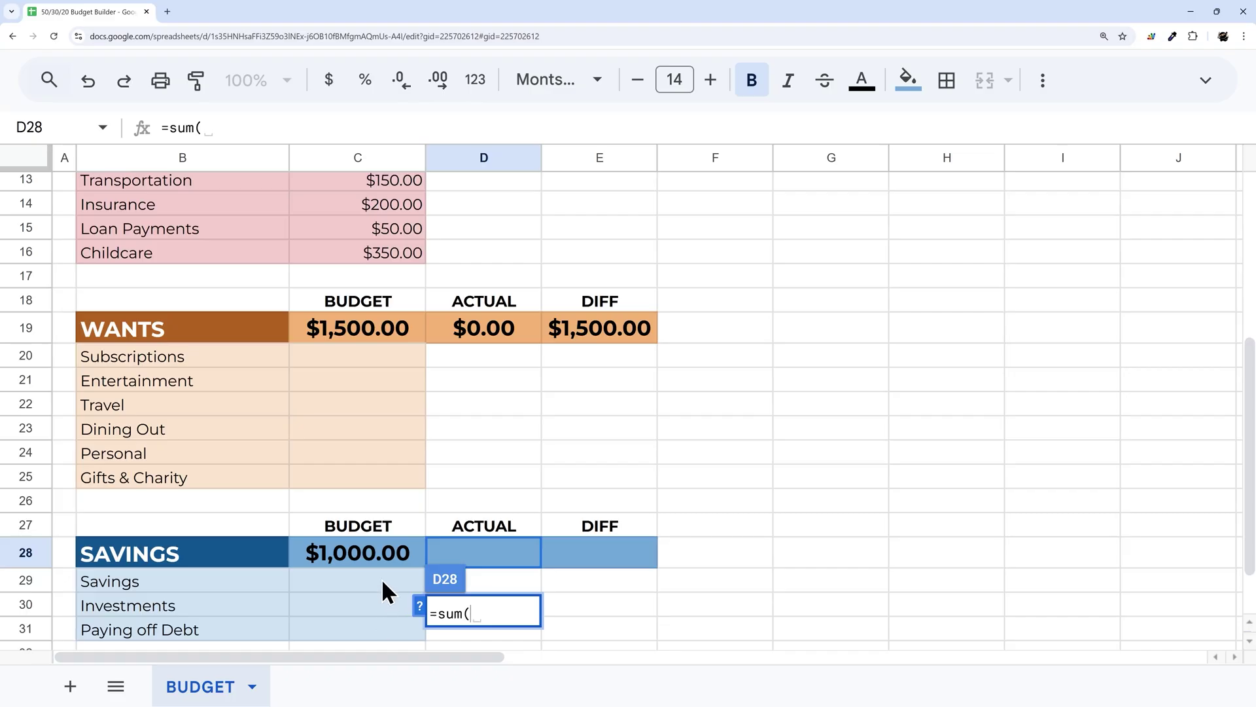
pyautogui.moveTo(382, 579); pyautogui.dragTo(390, 630)
pyautogui.press('Return')
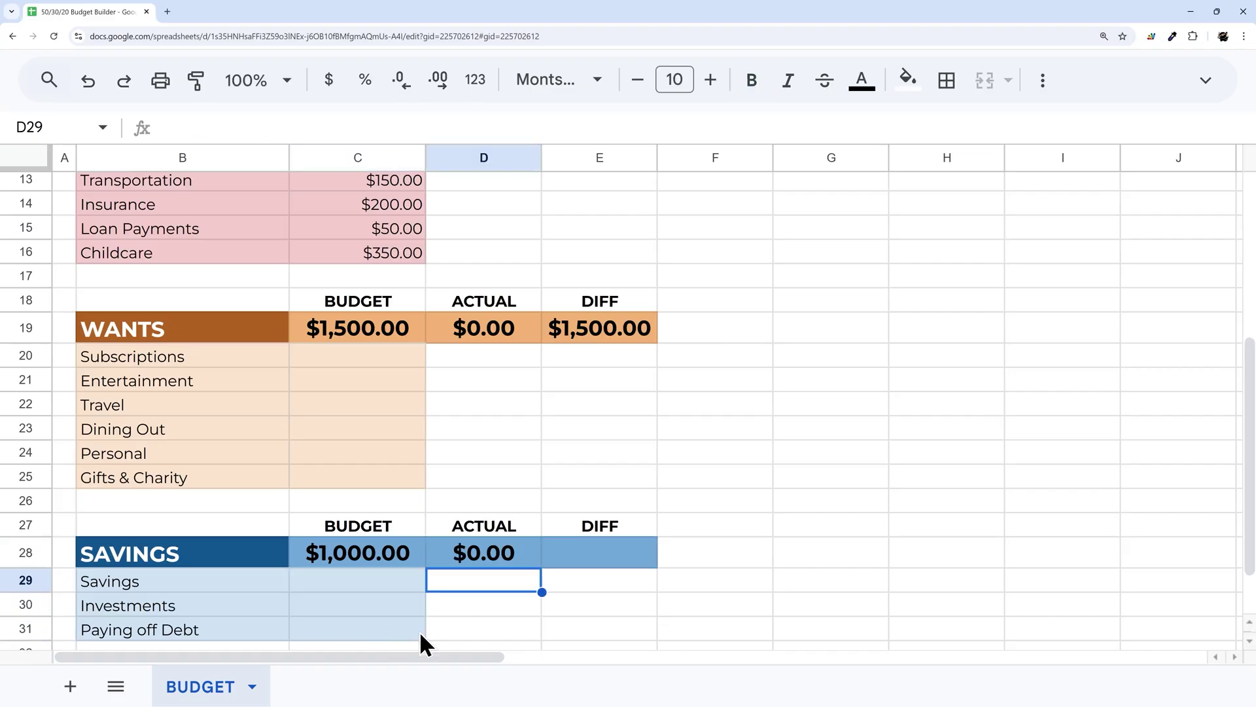
# Step: Enter the formula =C28-D28 in the SAVINGS DIFF cell E28
pyautogui.click(582, 554)
pyautogui.write('=')
pyautogui.click(406, 555)
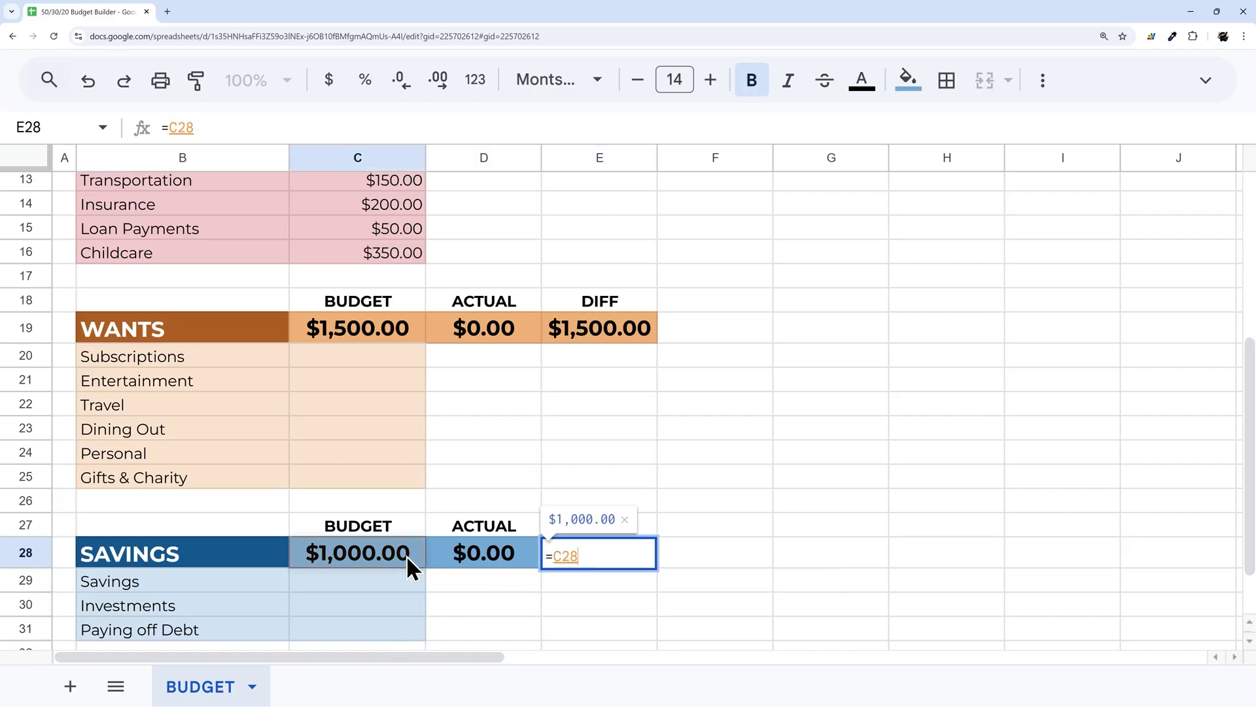
pyautogui.write('-')
pyautogui.click(480, 551)
pyautogui.press('Return')
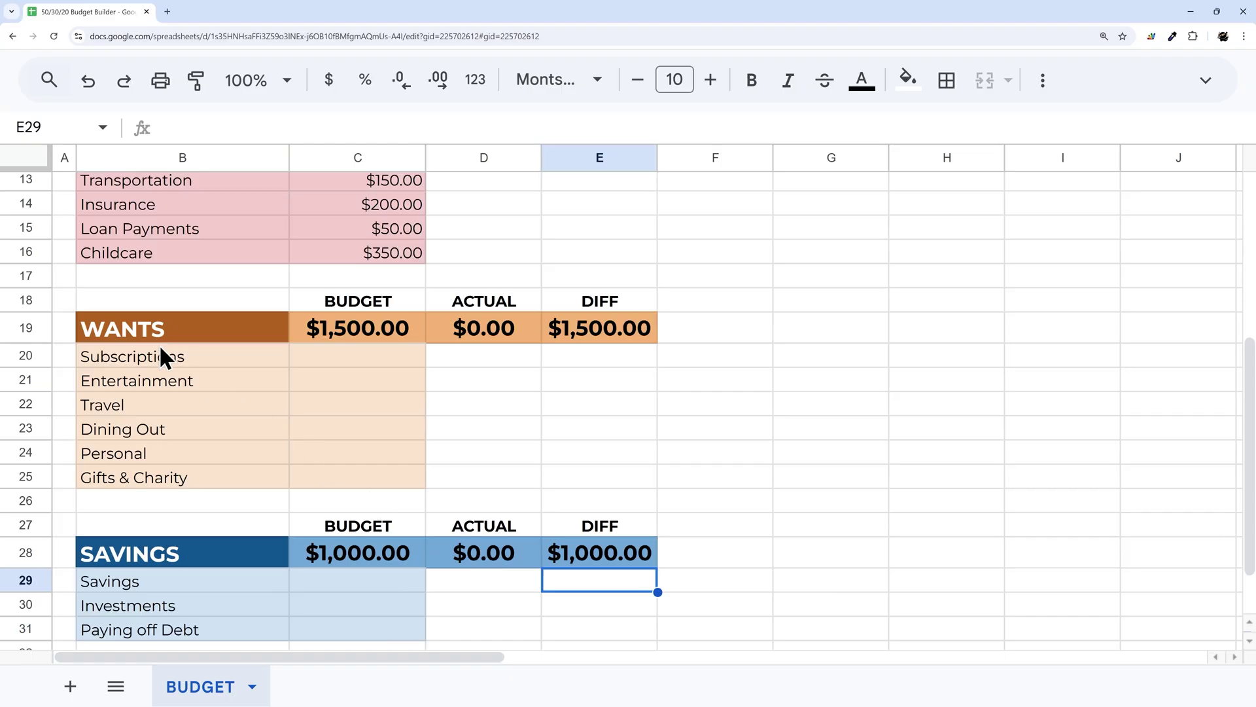
pyautogui.moveTo(162, 357); pyautogui.dragTo(163, 481)
pyautogui.scroll(2, 210, 481)
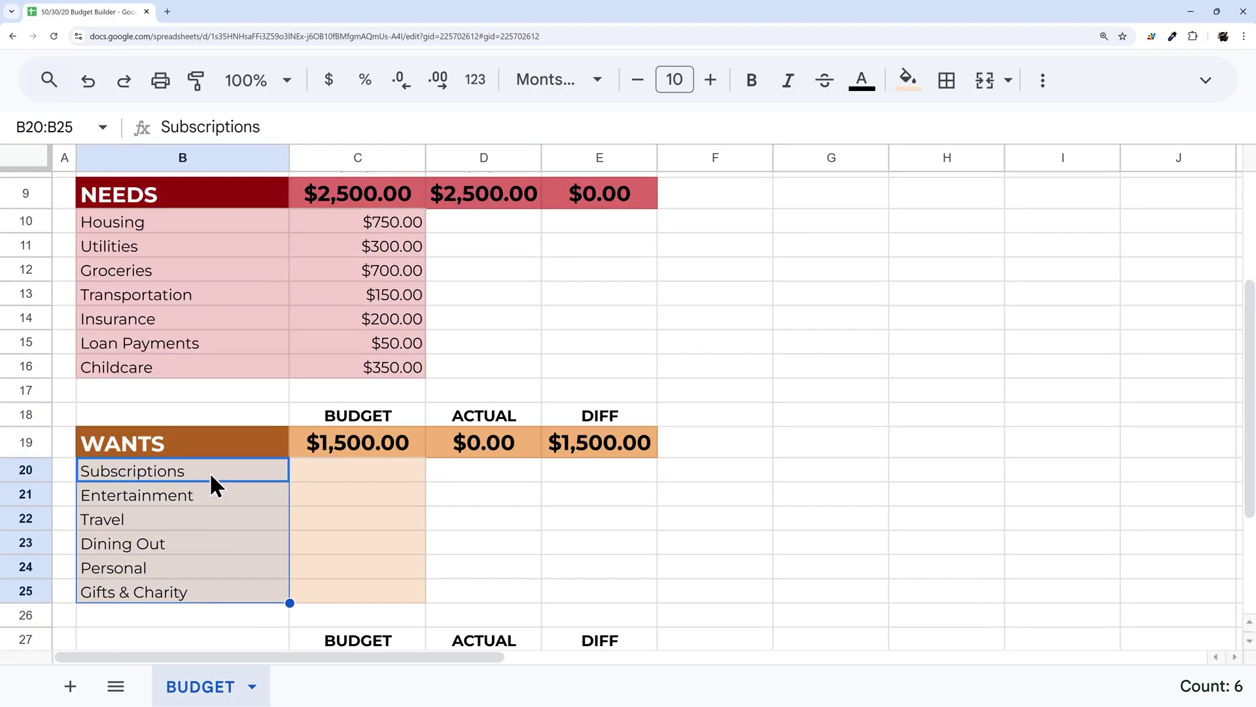
pyautogui.scroll(1, 210, 472)
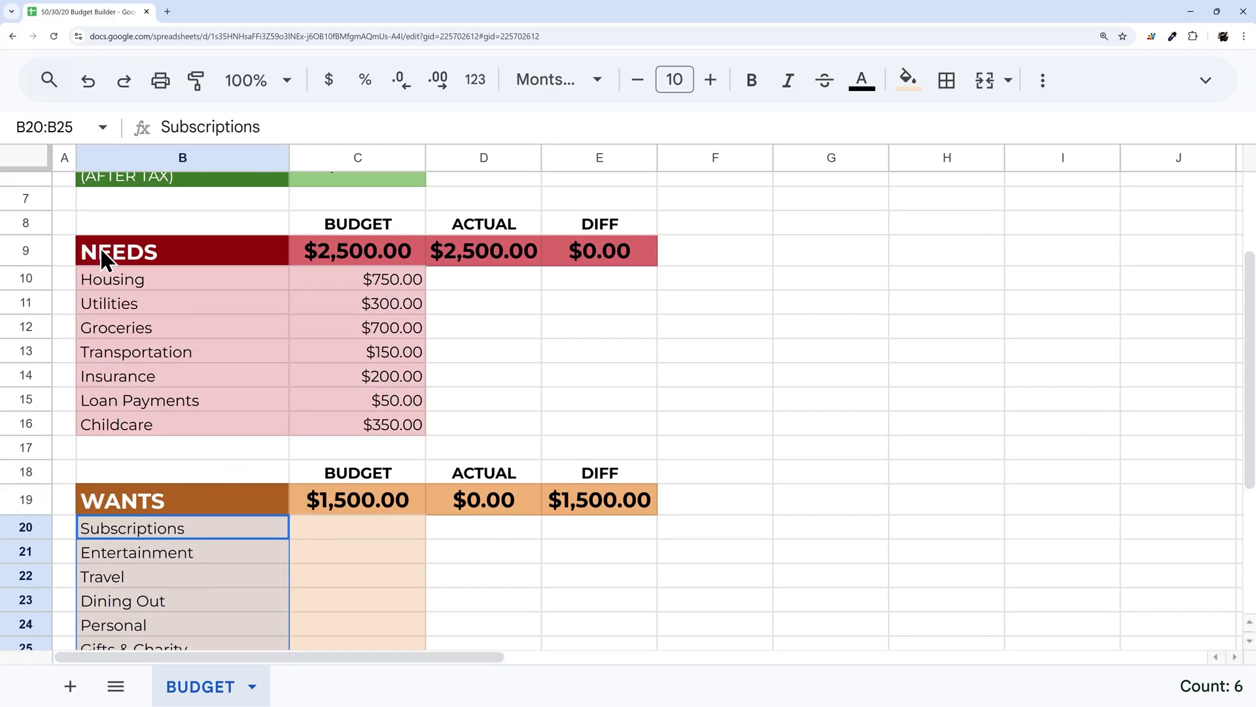
pyautogui.click(144, 284)
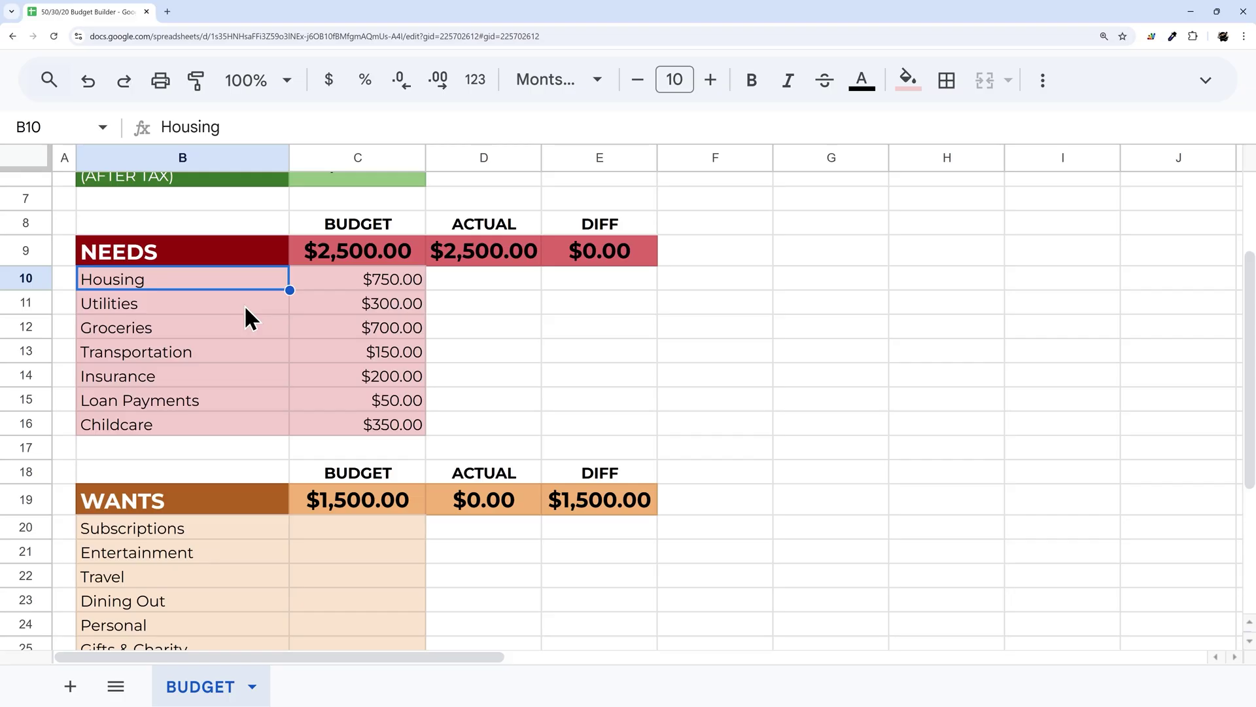
pyautogui.scroll(1, 718, 448)
pyautogui.scroll(-3, 701, 438)
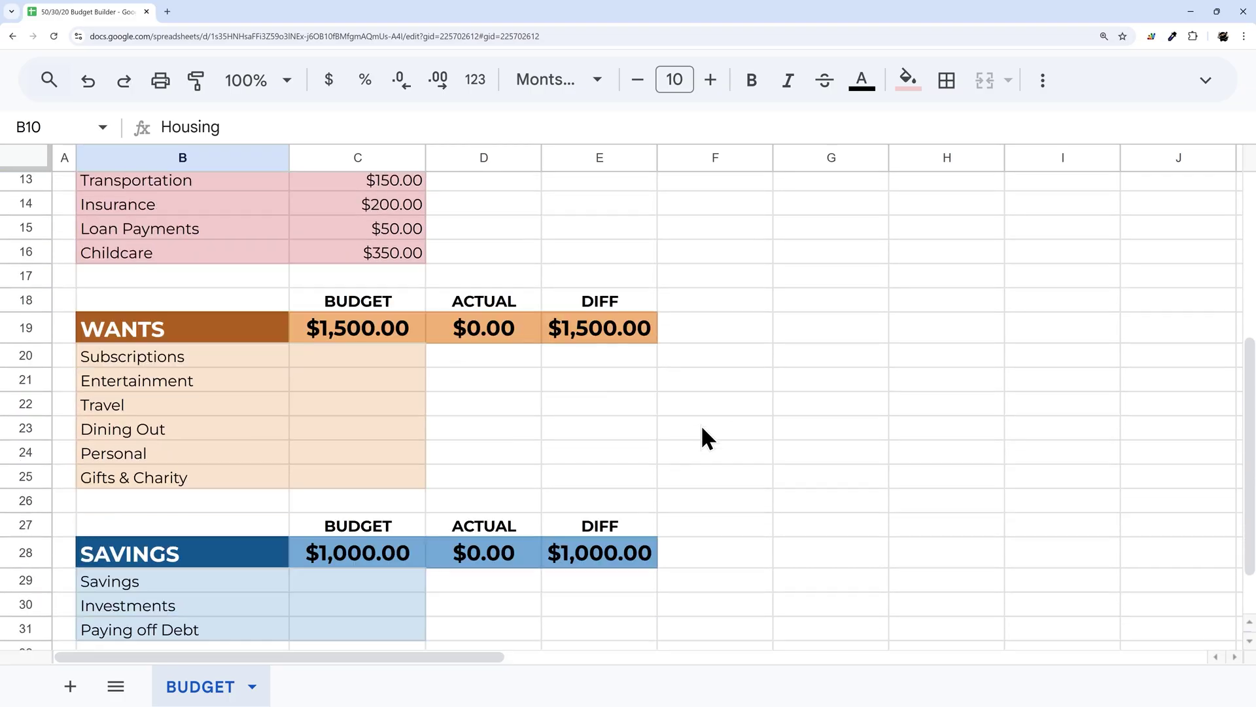
pyautogui.scroll(-1, 668, 430)
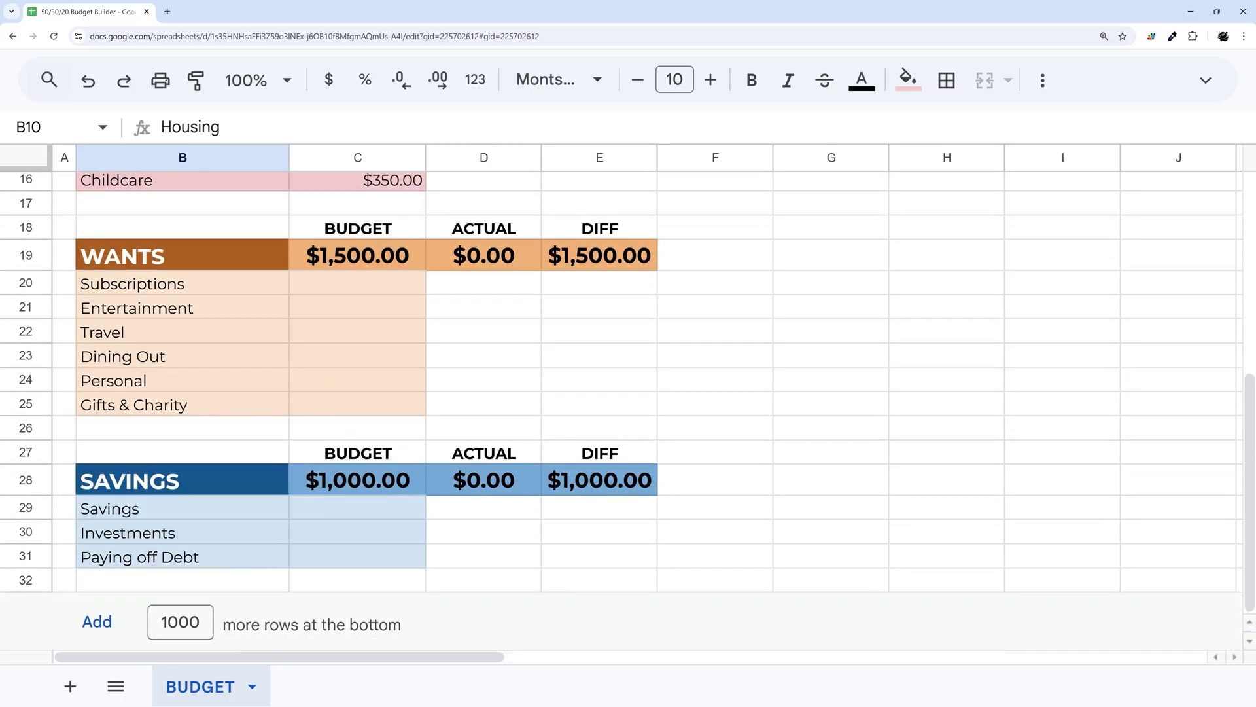
# Step: Fill the WANTS amounts in C20:C25 with $120.00, $200.00, $30.00, $650.00, $300.00 and $200.00
pyautogui.scroll(1, 359, 298)
pyautogui.moveTo(363, 340); pyautogui.dragTo(359, 466)
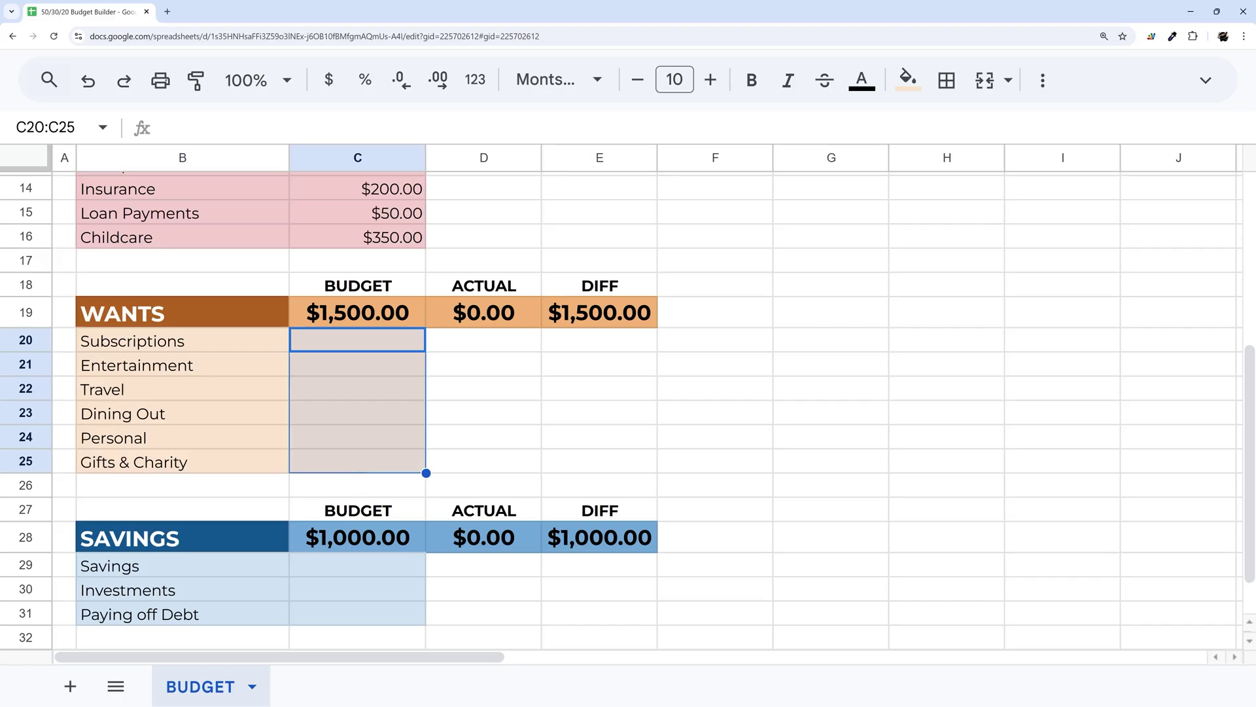
pyautogui.write('$120.00 $200.00 $30.00 $650.00 $300.00 $200.00')
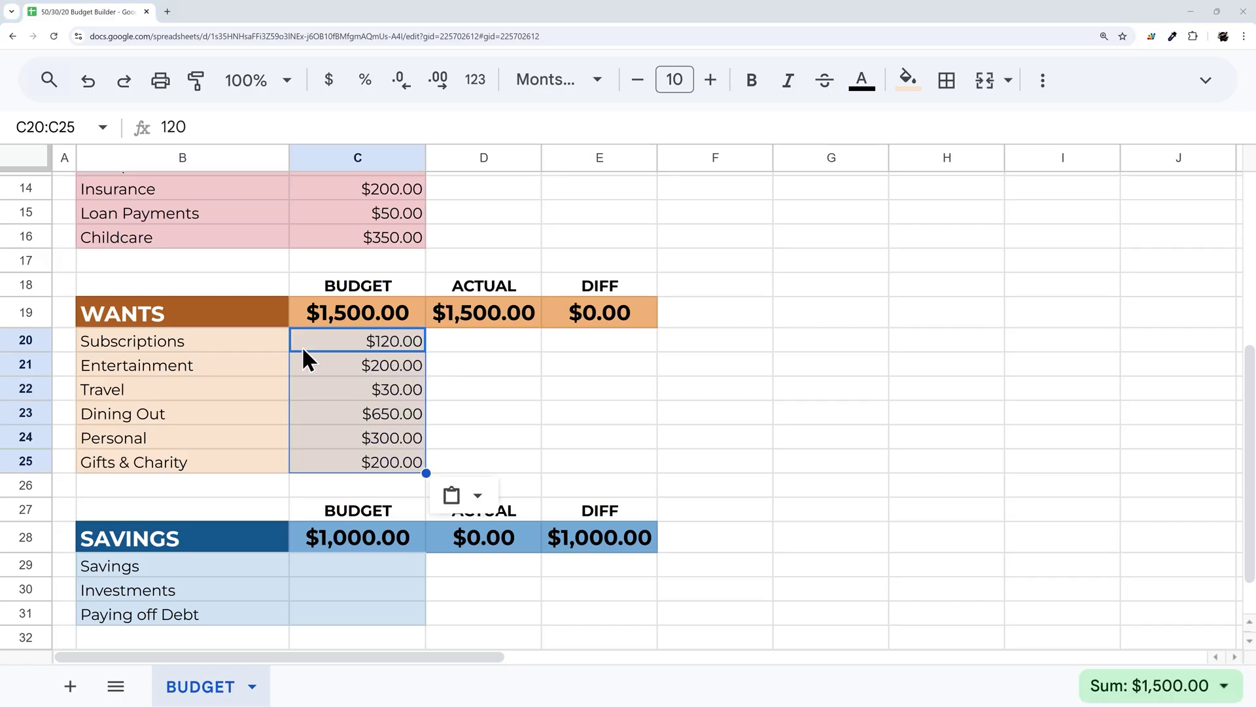
# Step: Fill the SAVINGS amounts in C29:C31 with $100.00, $100.00 and $800.00
pyautogui.click(345, 567)
pyautogui.write('$100.00 $100.00 $800.00')
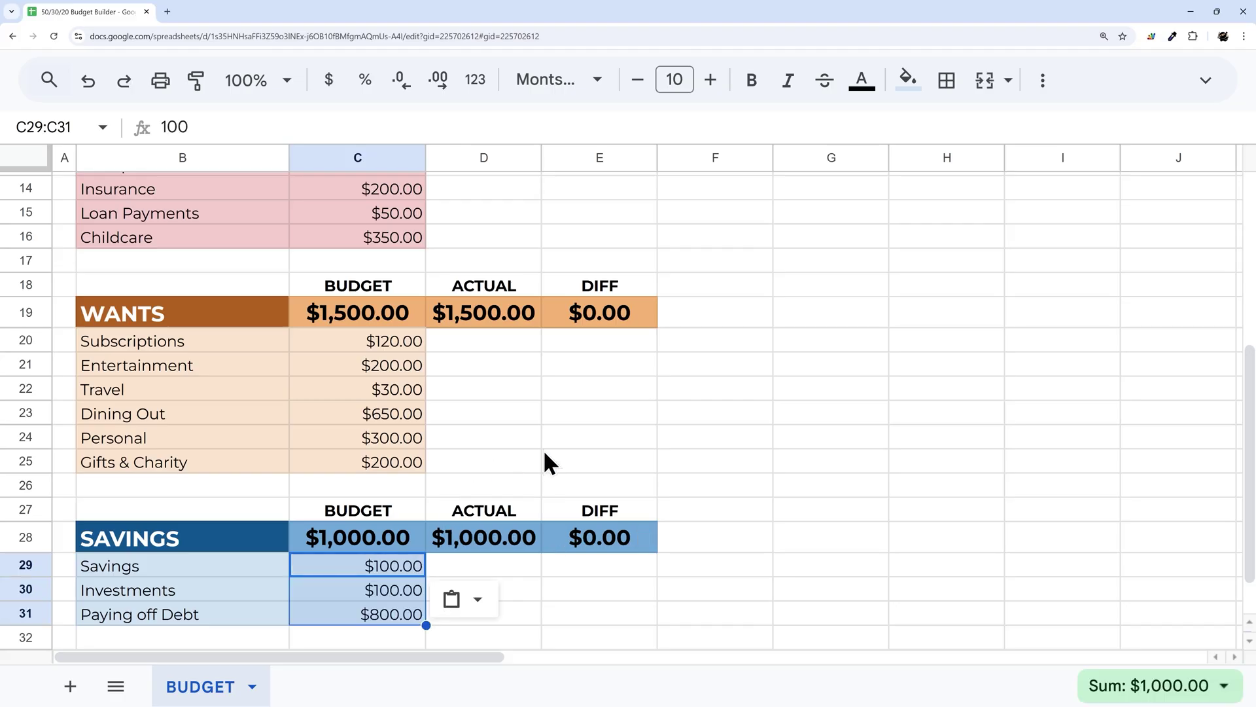
pyautogui.click(559, 444)
# Step: Enter the formula =E9+E19+E28 in cell E3 to total the three DIFF cells
pyautogui.scroll(5, 579, 438)
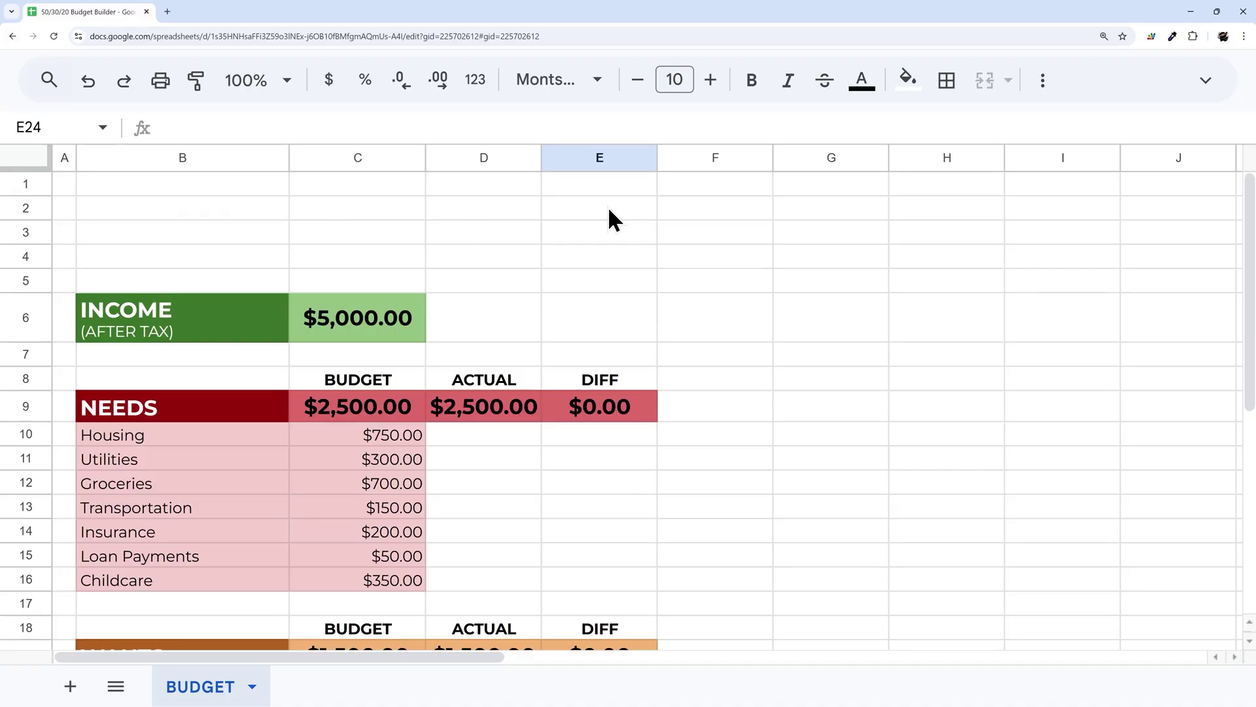
pyautogui.click(610, 240)
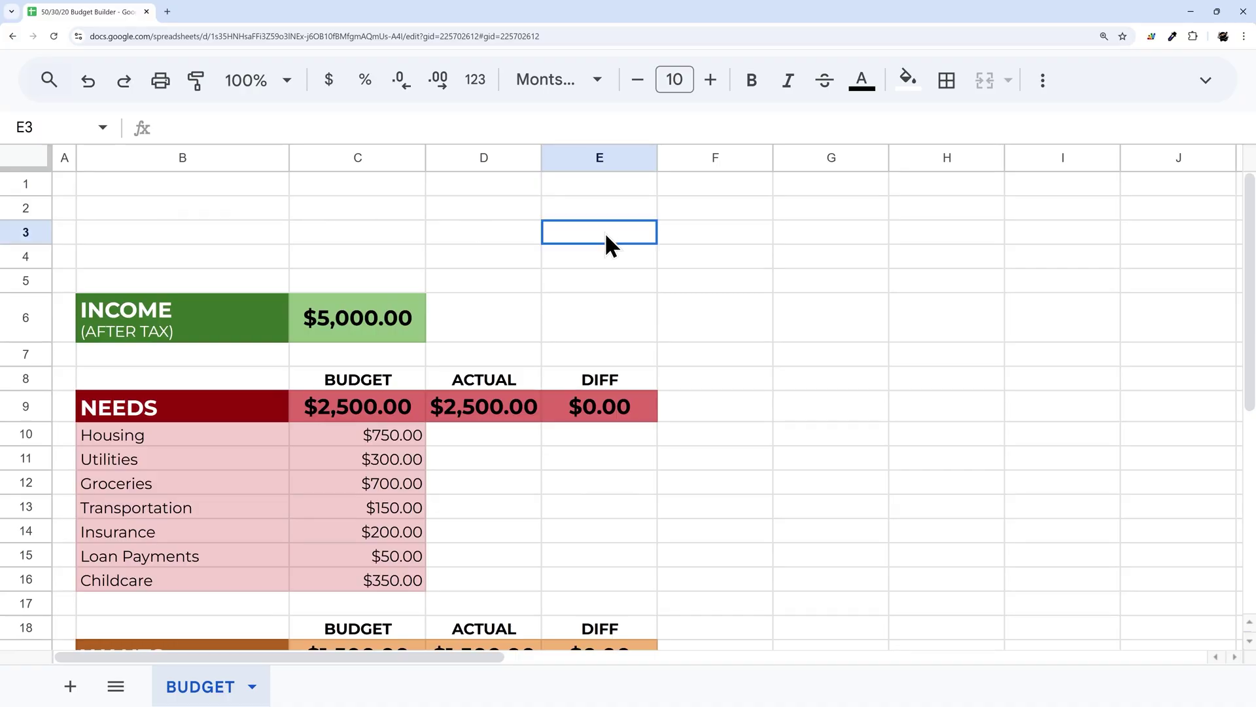
pyautogui.write('=')
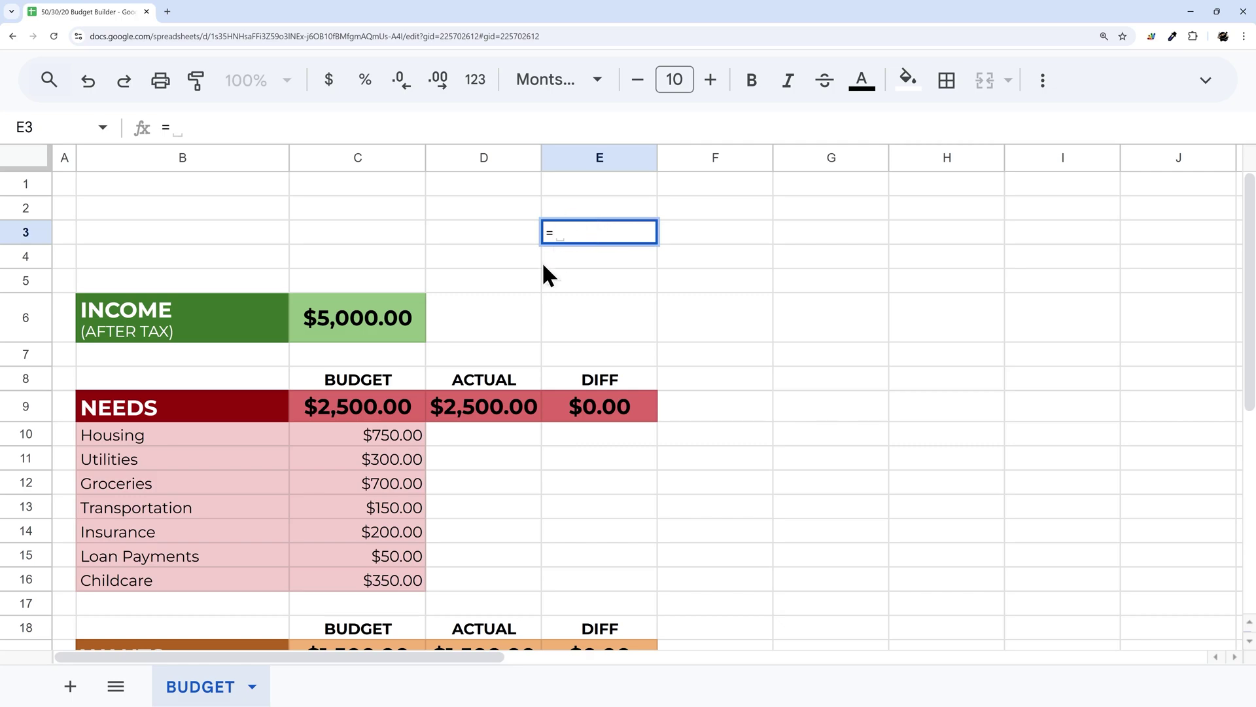
pyautogui.click(607, 408)
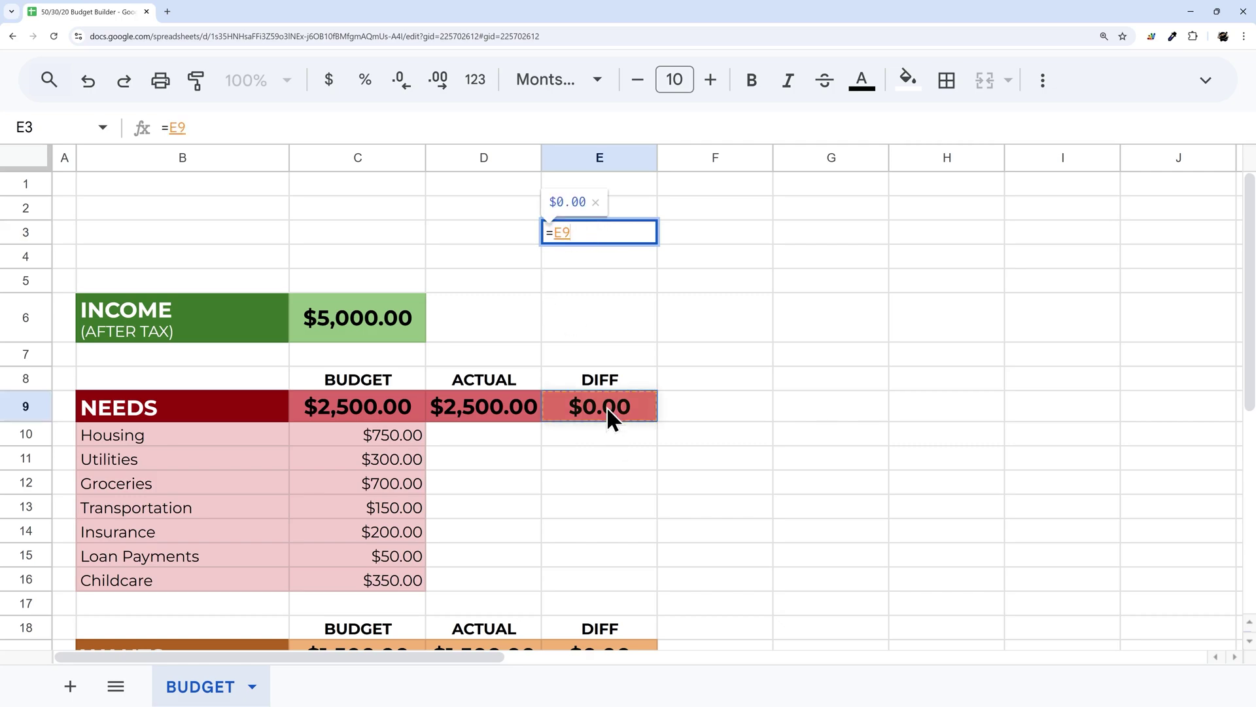
pyautogui.write('+')
pyautogui.scroll(-2, 598, 497)
pyautogui.click(597, 537)
pyautogui.write('+')
pyautogui.scroll(-3, 607, 527)
pyautogui.click(588, 532)
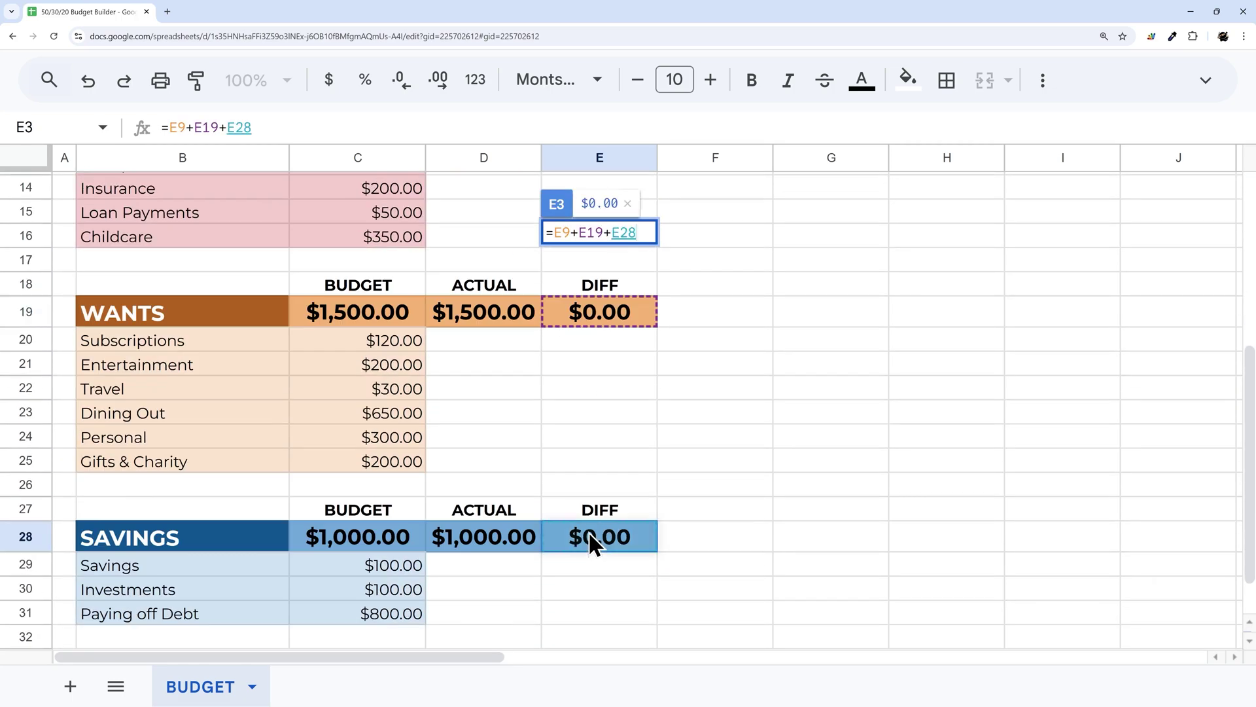
pyautogui.press('Return')
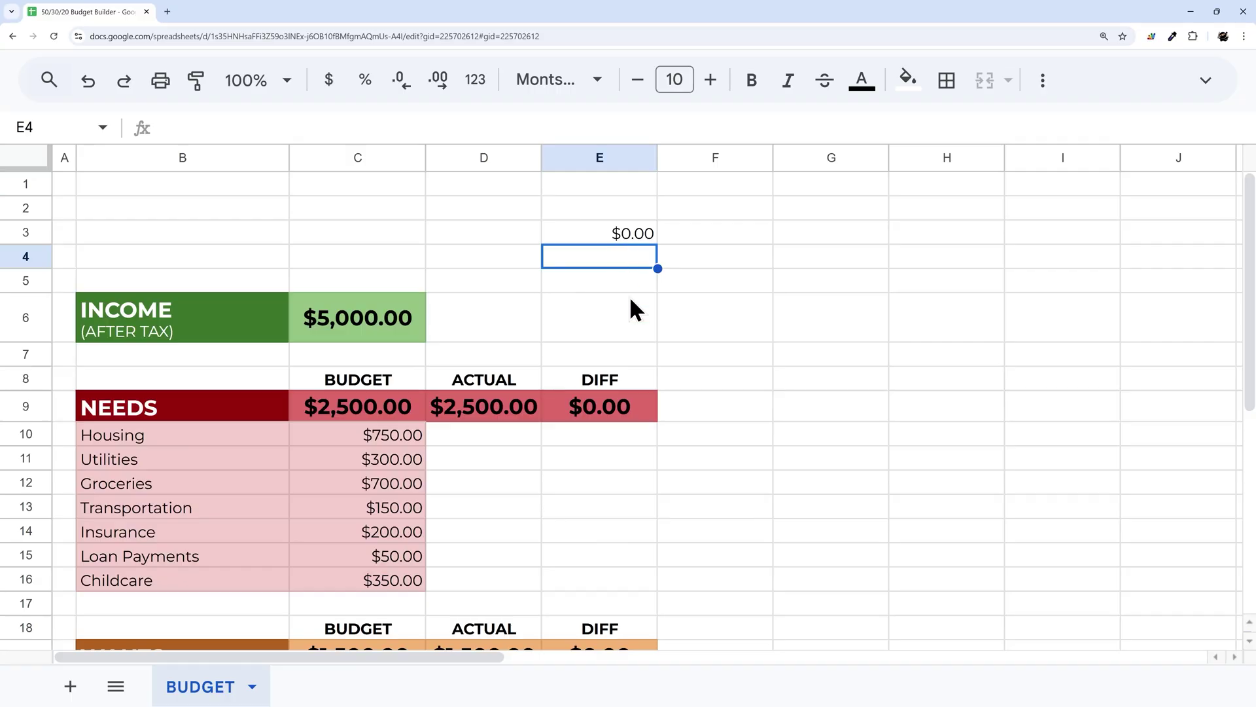
# Step: Center-align cells E2:E3 horizontally and enter the label LEFT in E2
pyautogui.moveTo(592, 205); pyautogui.dragTo(607, 233)
pyautogui.click(1043, 79)
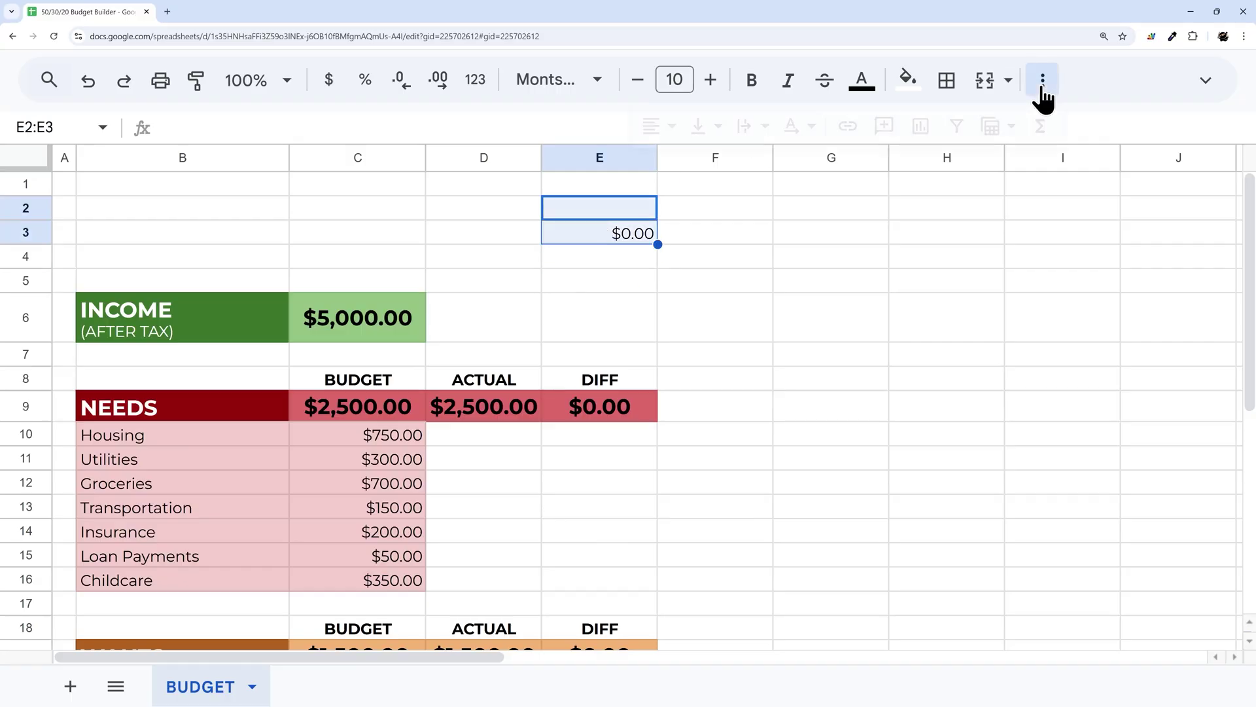
pyautogui.click(657, 125)
pyautogui.click(693, 168)
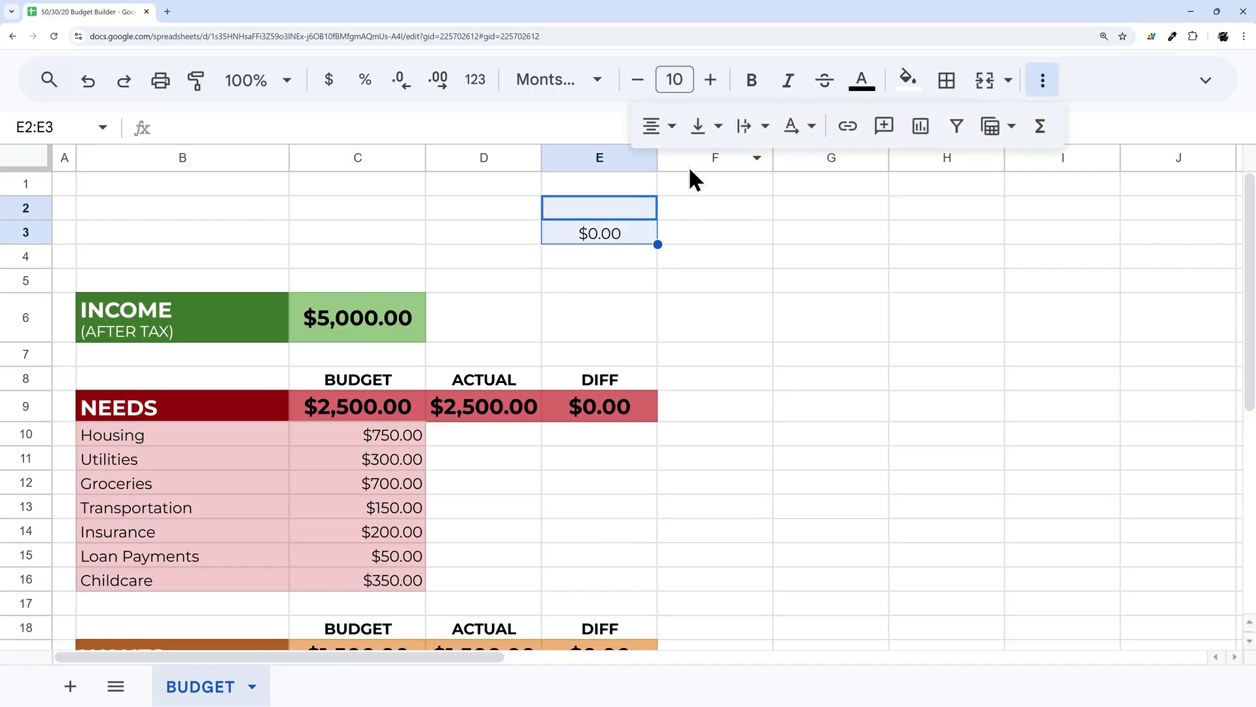
pyautogui.click(593, 208)
pyautogui.write('LEFT')
pyautogui.press('Return')
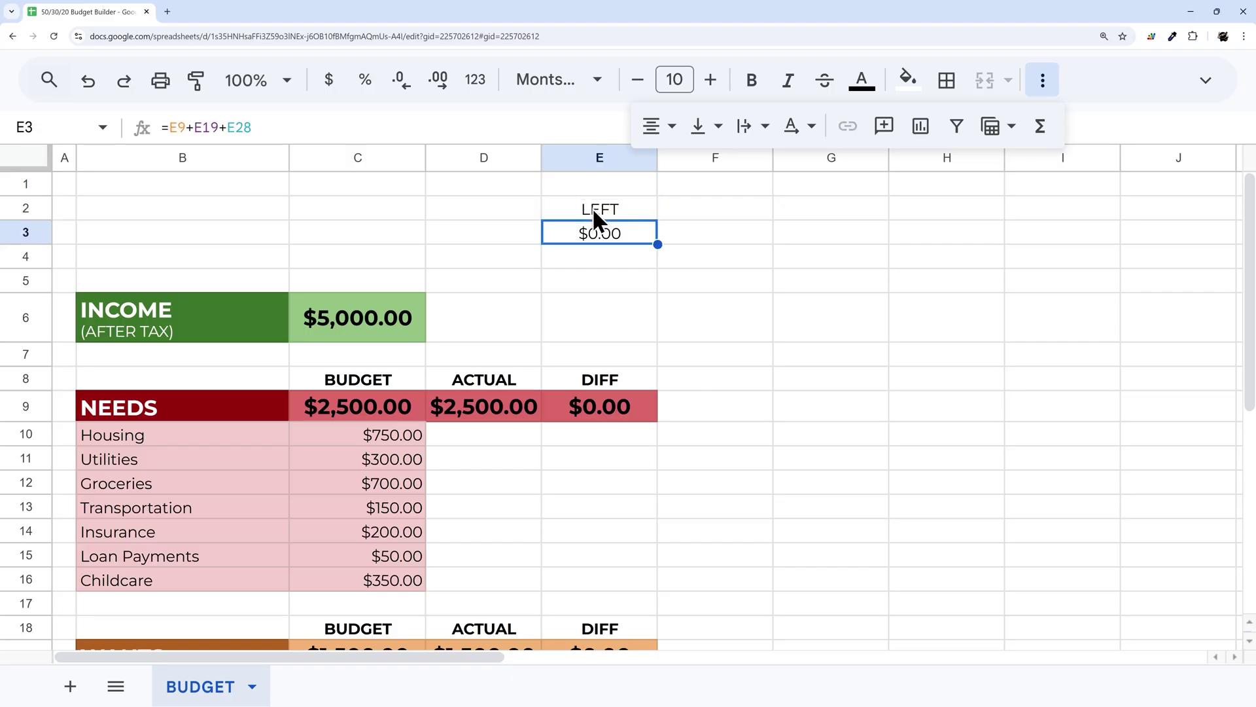
# Step: Give cells E2:E3 a dark blue fill and white text
pyautogui.moveTo(599, 208); pyautogui.dragTo(600, 233)
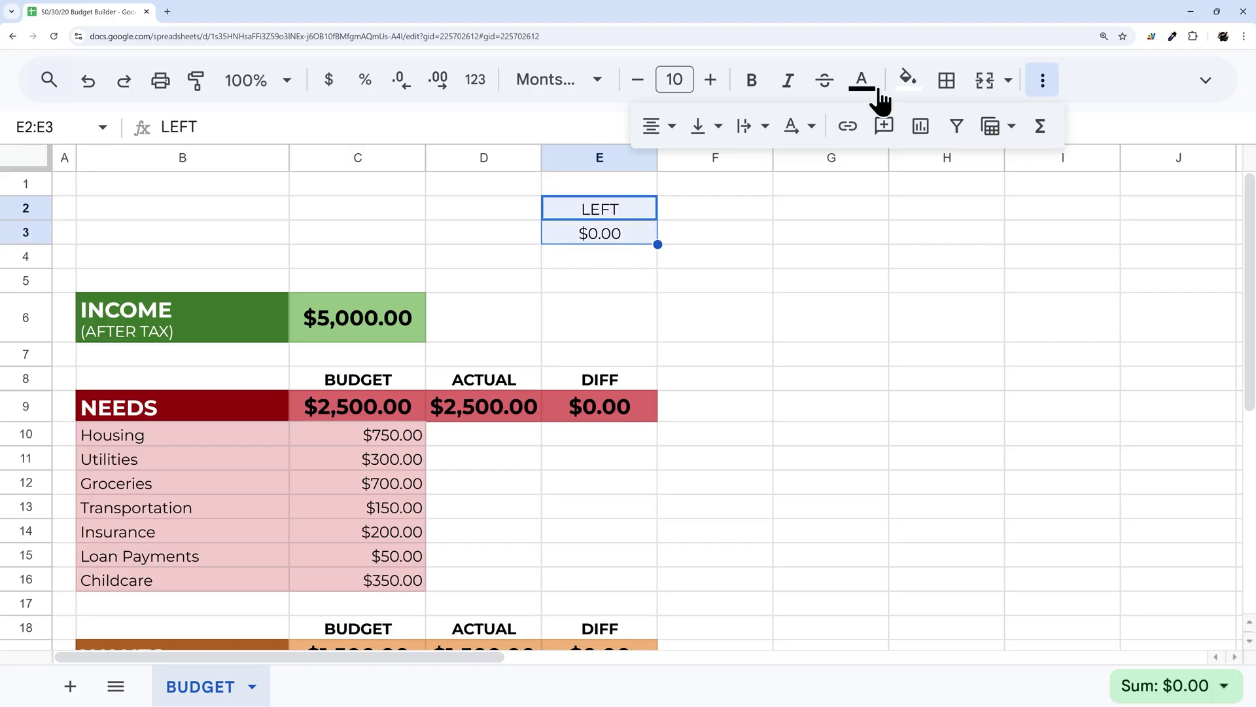
pyautogui.click(908, 80)
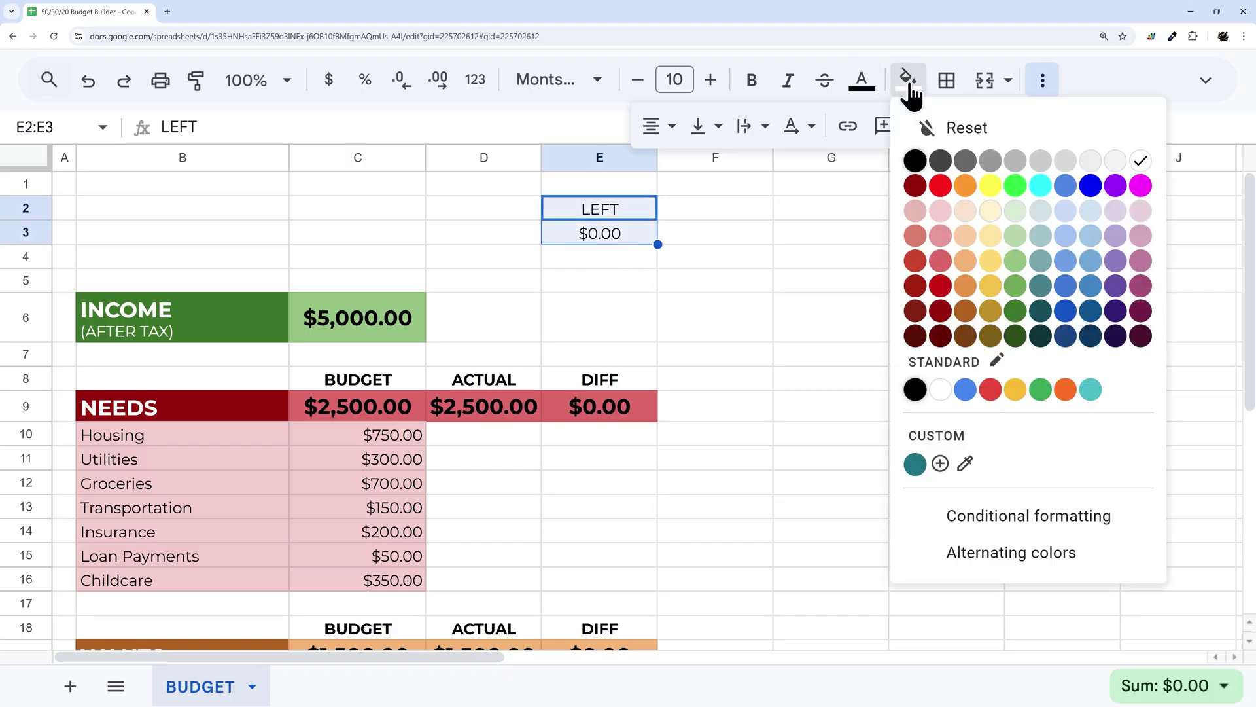
pyautogui.click(1088, 314)
pyautogui.click(871, 92)
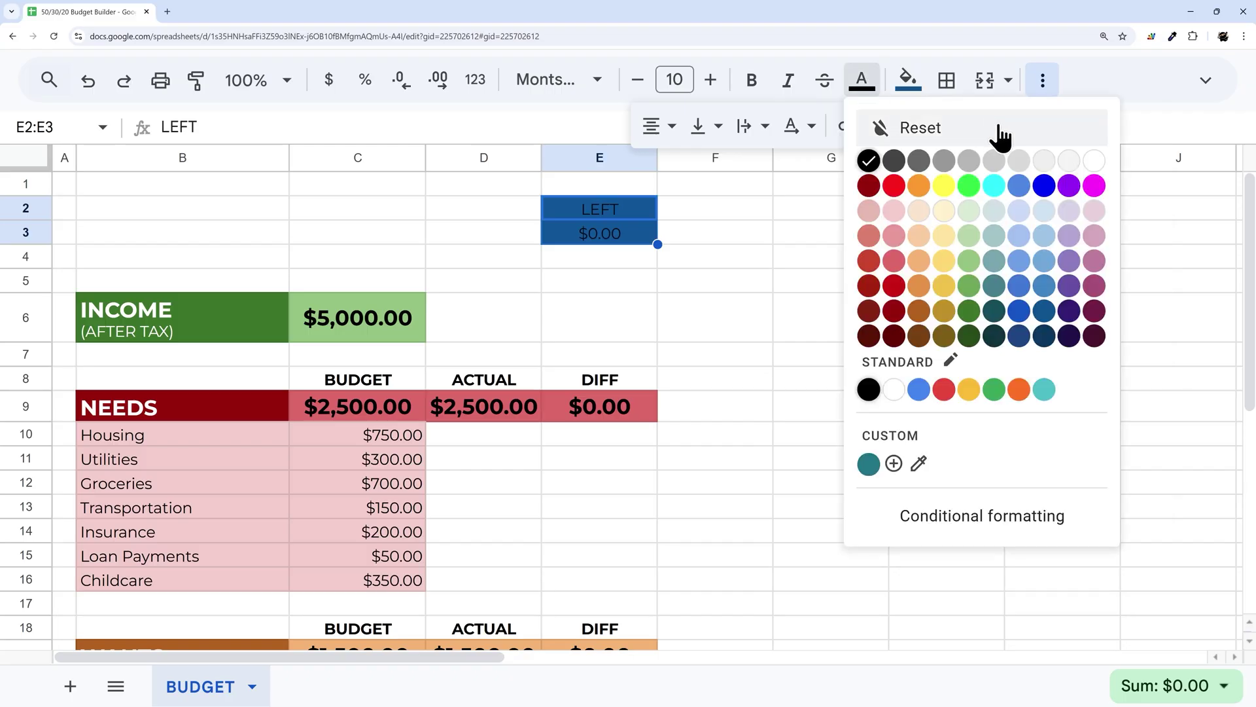
pyautogui.click(1094, 162)
# Step: Apply thick solid dark blue borders to all edges of cells E2:E3
pyautogui.click(947, 82)
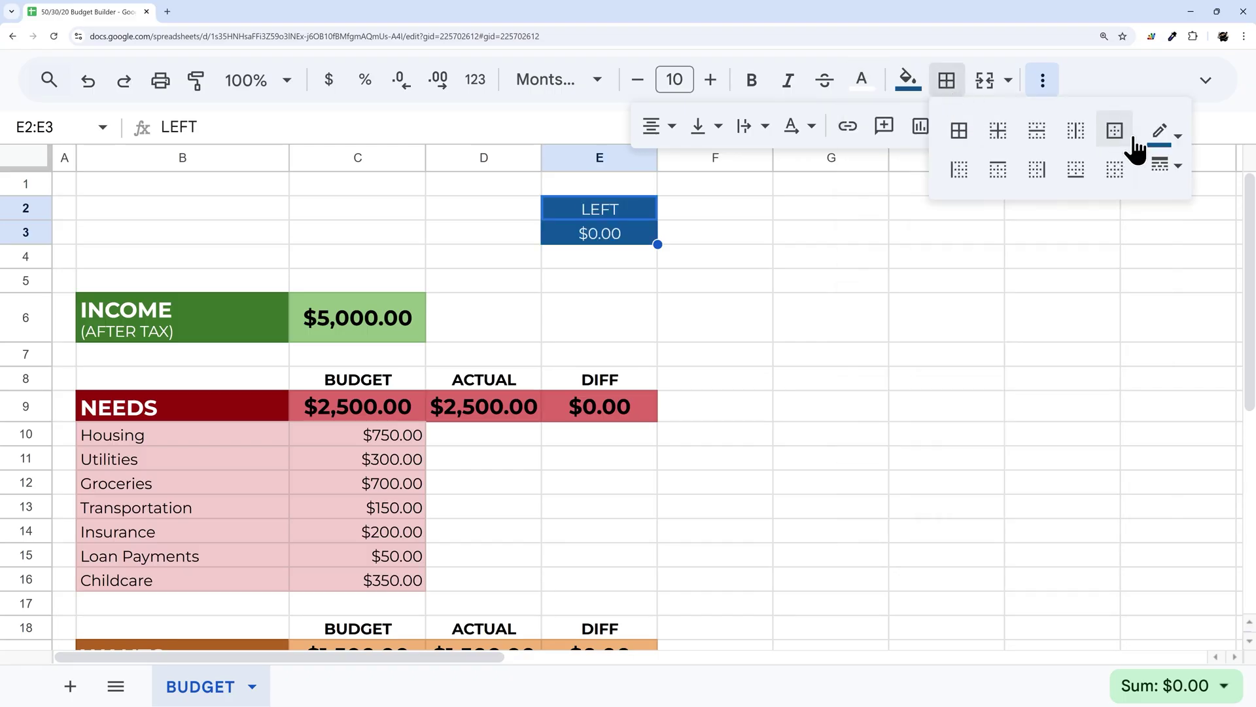
pyautogui.click(1168, 167)
pyautogui.click(1168, 167)
pyautogui.click(1166, 150)
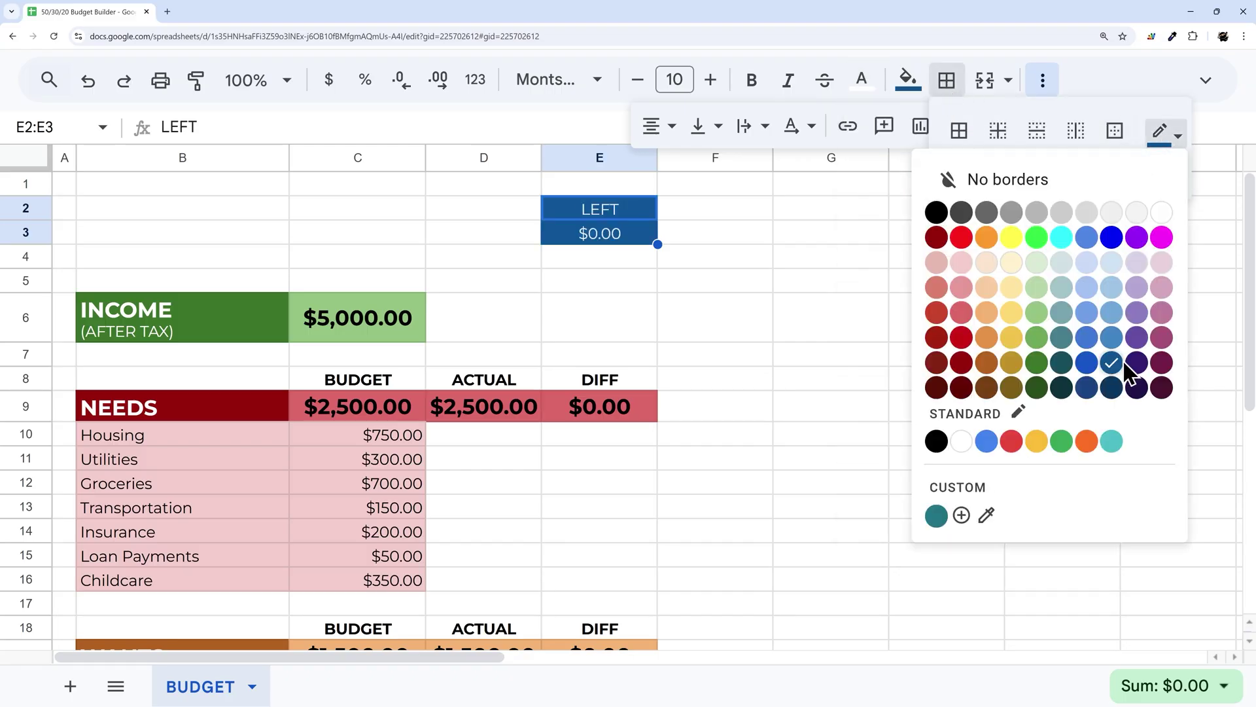
pyautogui.click(1158, 134)
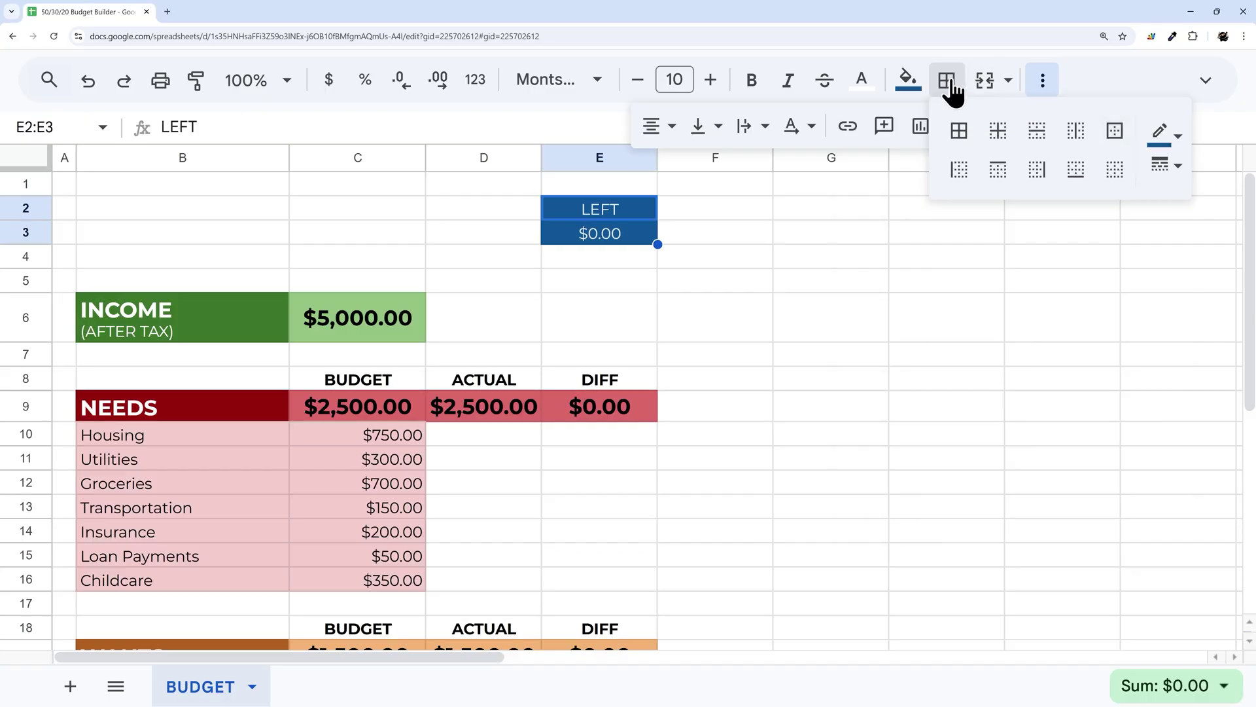
pyautogui.click(1166, 137)
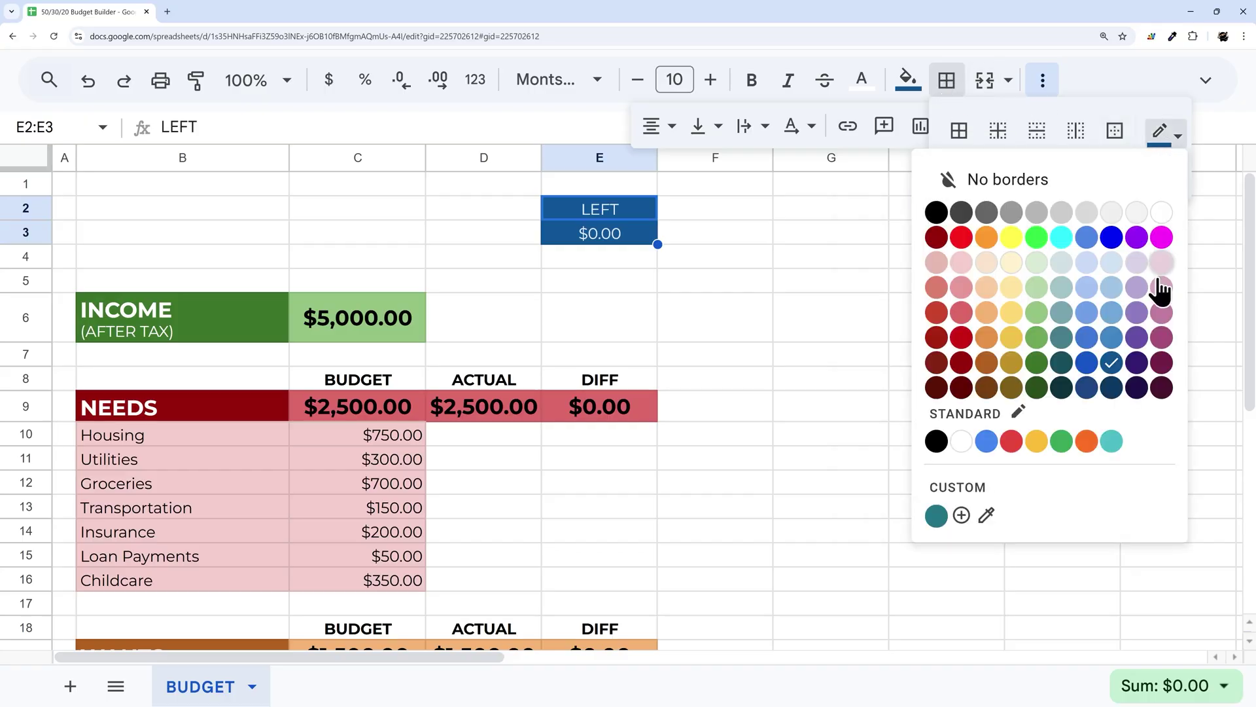
pyautogui.click(1114, 368)
pyautogui.click(1165, 165)
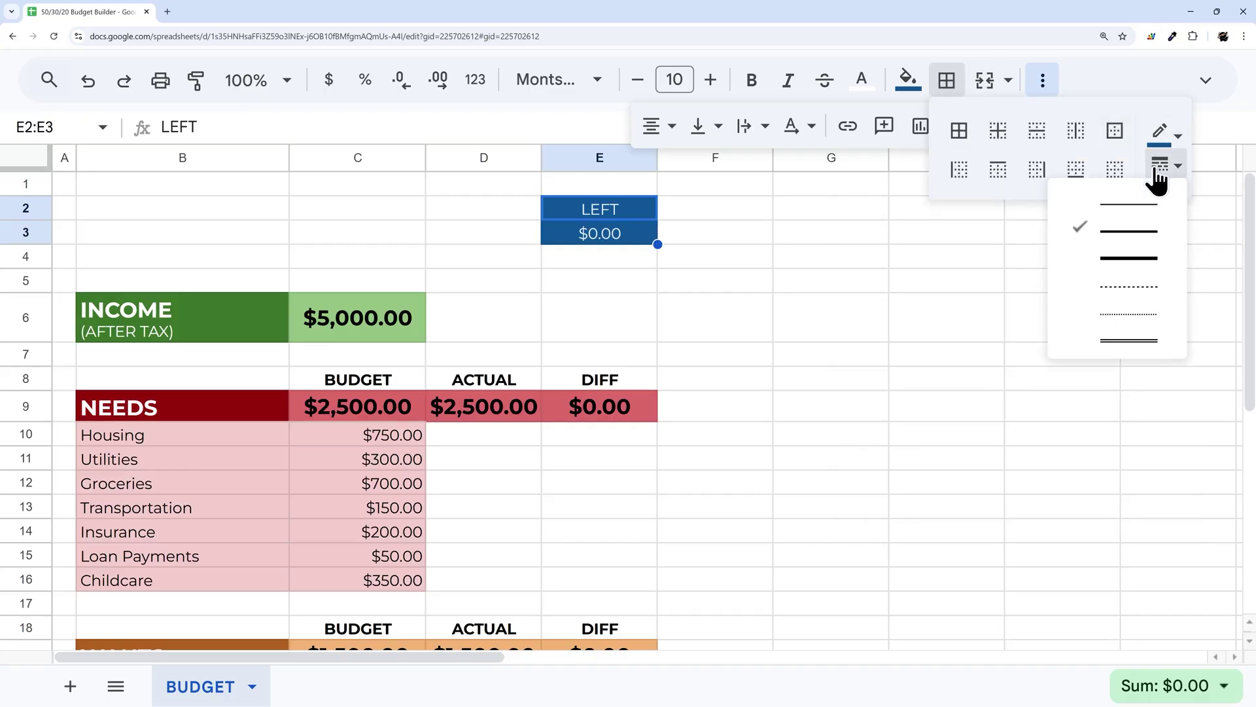
pyautogui.click(1117, 256)
pyautogui.click(958, 131)
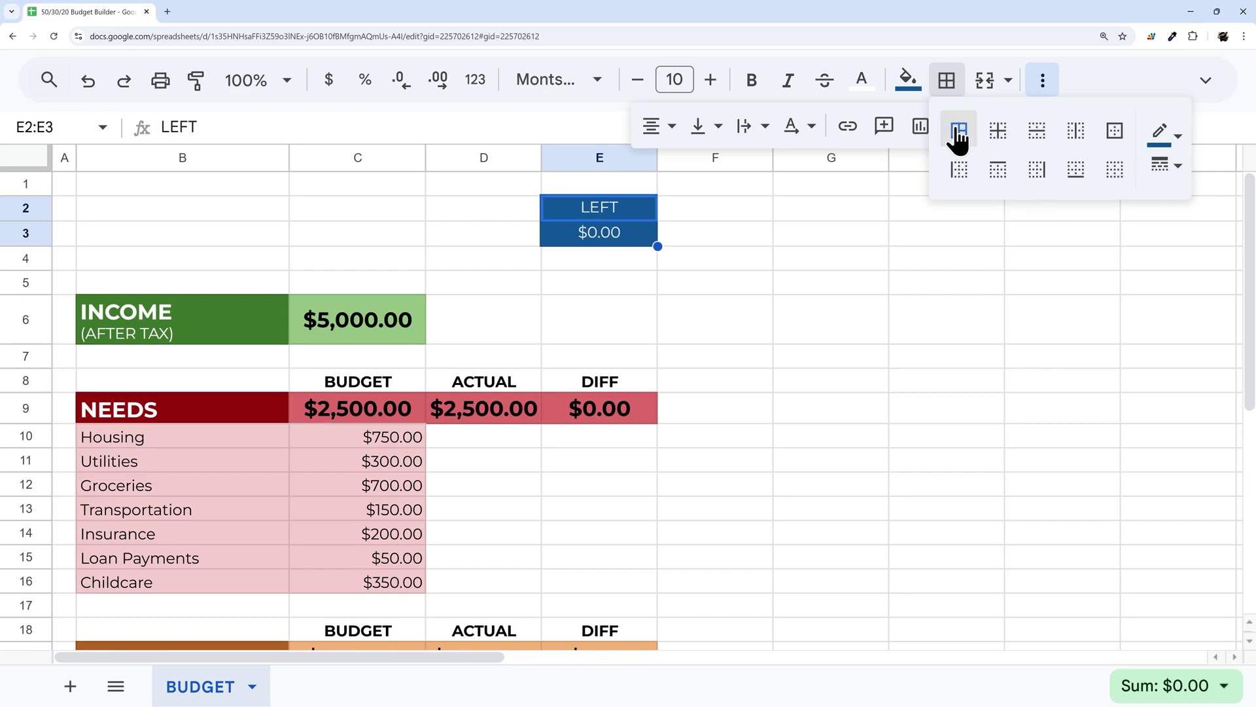
# Step: Make the text in E2:E3 bold and set its font size to 12
pyautogui.click(753, 81)
pyautogui.click(710, 80)
pyautogui.click(710, 80)
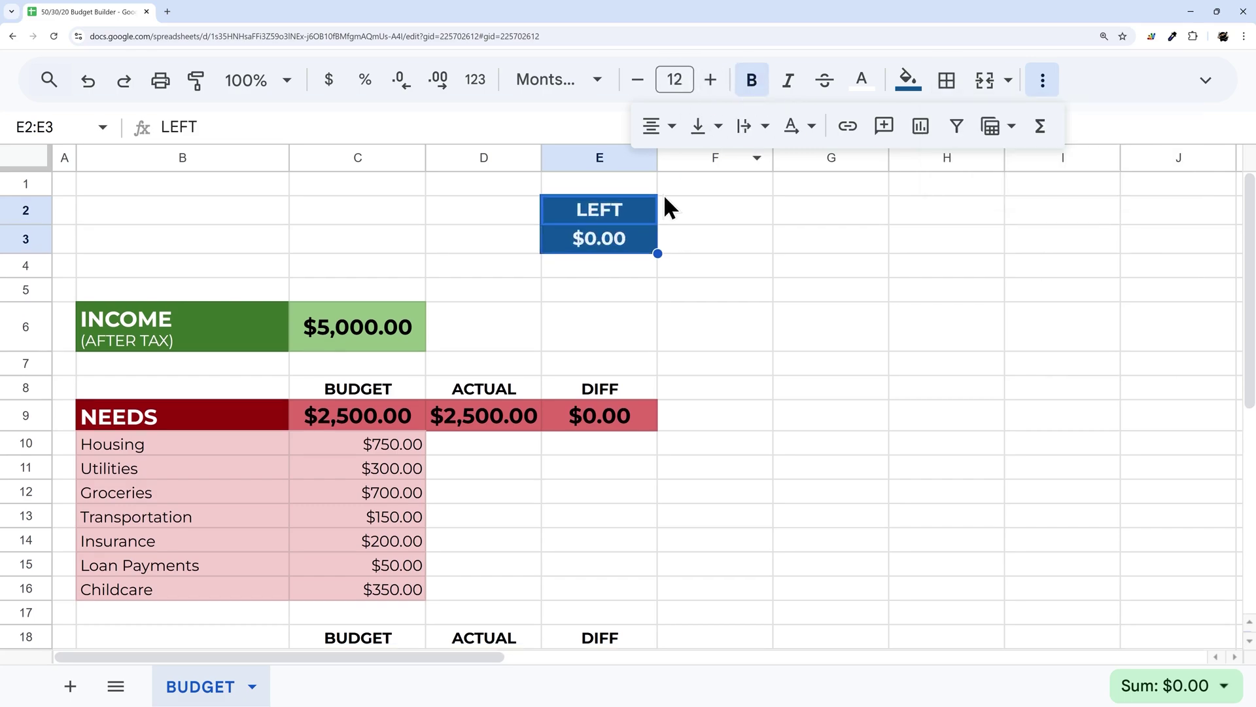
# Step: Restyle cell E3 with a light blue fill and black, non-bold text
pyautogui.click(616, 242)
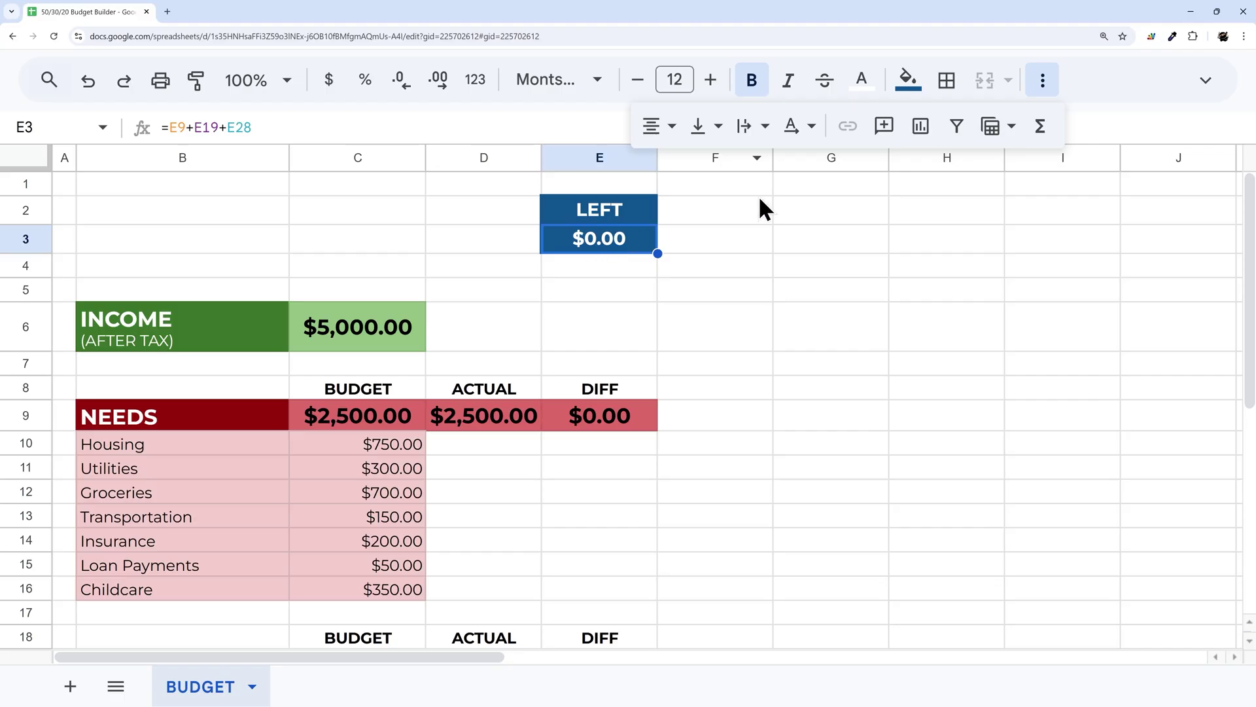
pyautogui.click(908, 82)
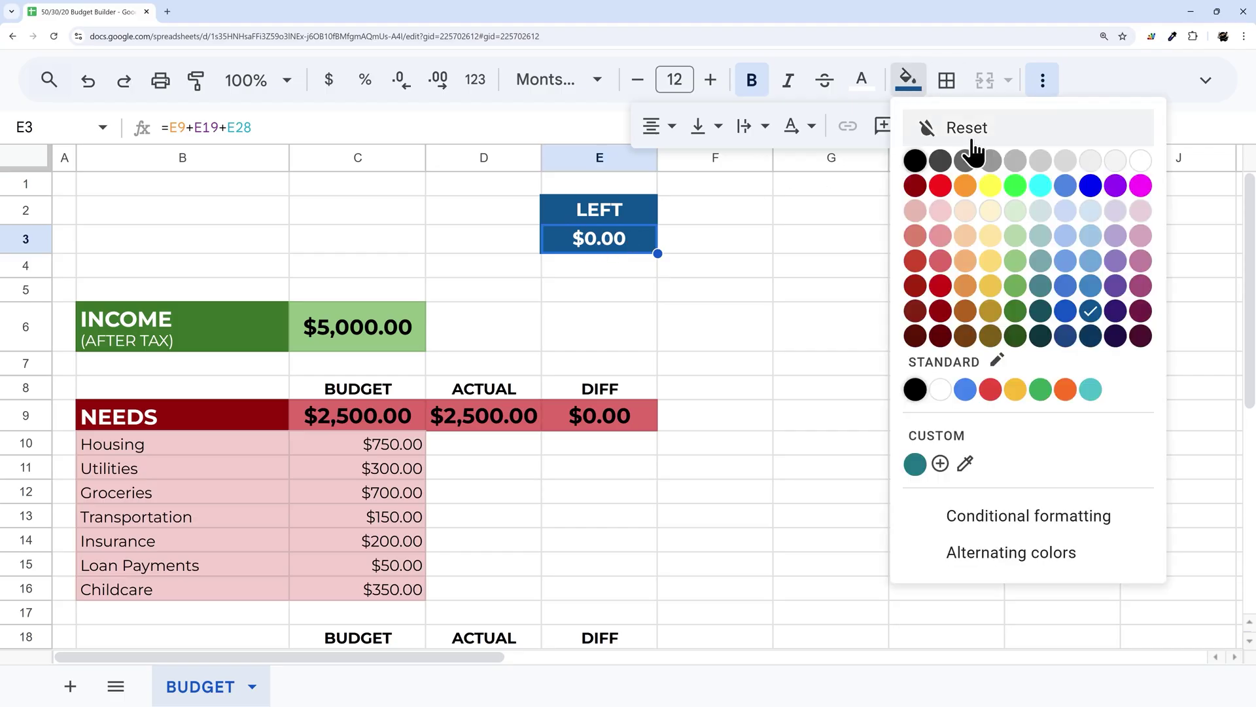
pyautogui.click(1089, 252)
pyautogui.click(863, 90)
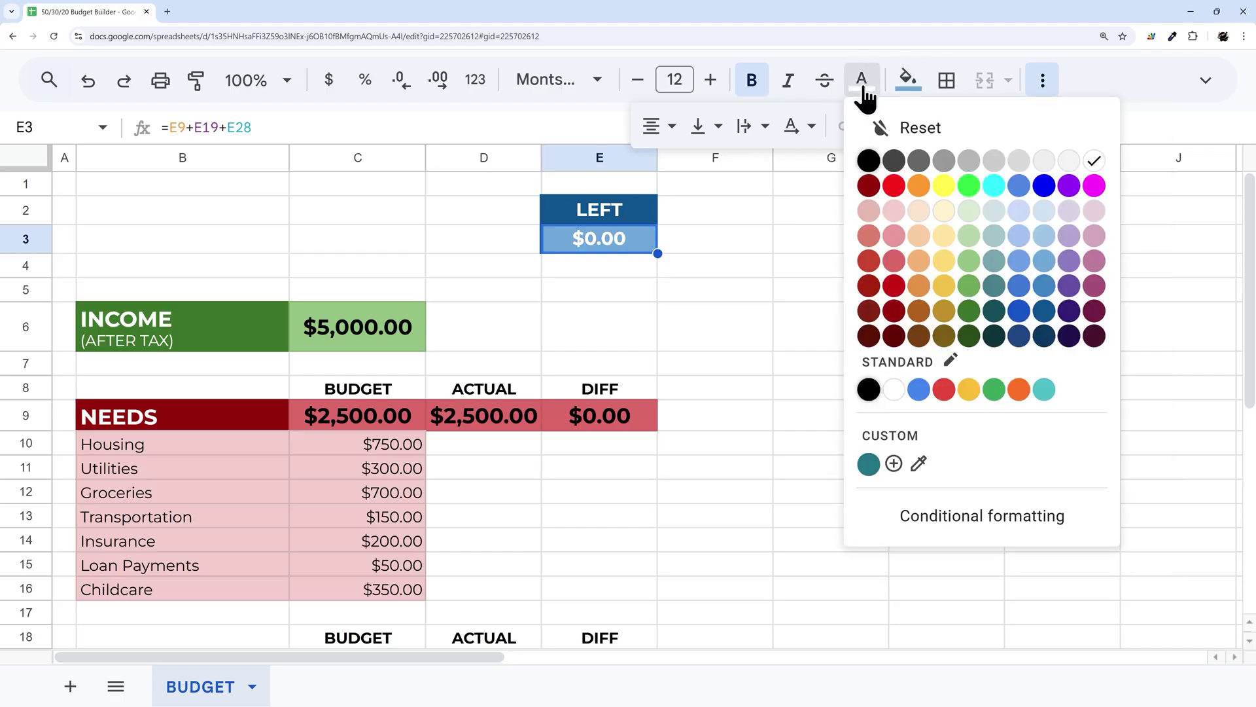
pyautogui.click(869, 160)
pyautogui.click(751, 81)
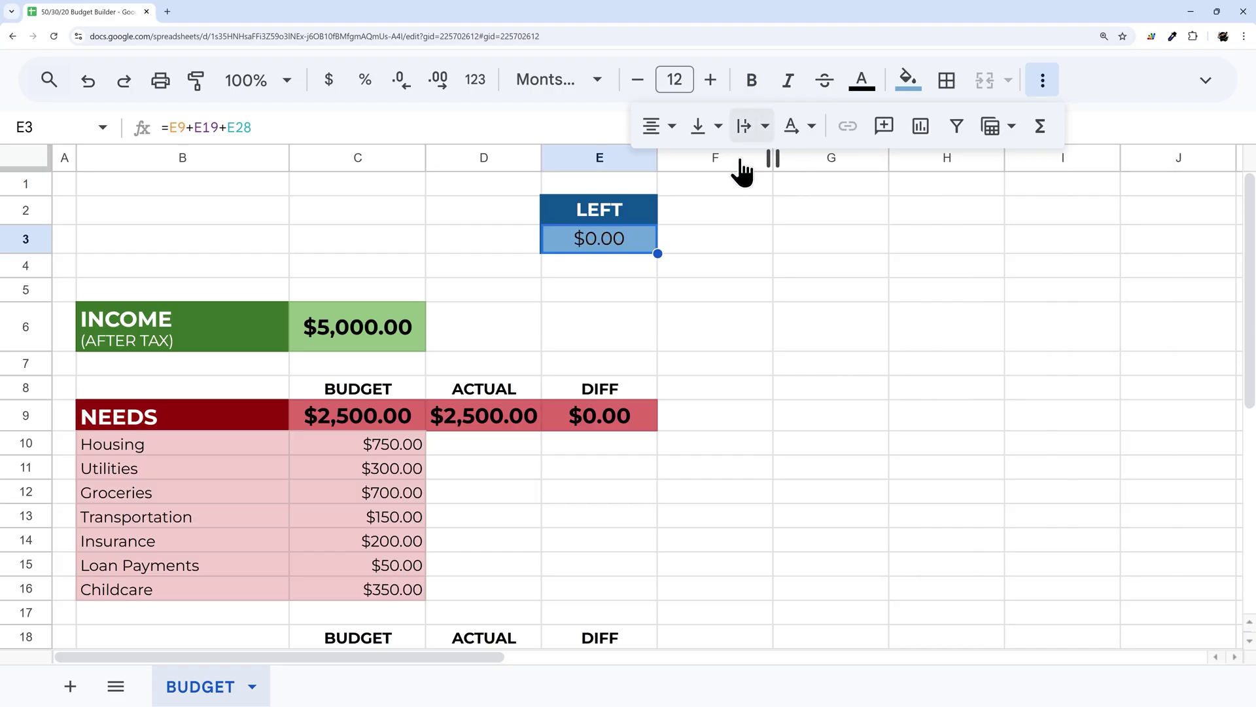
pyautogui.click(748, 250)
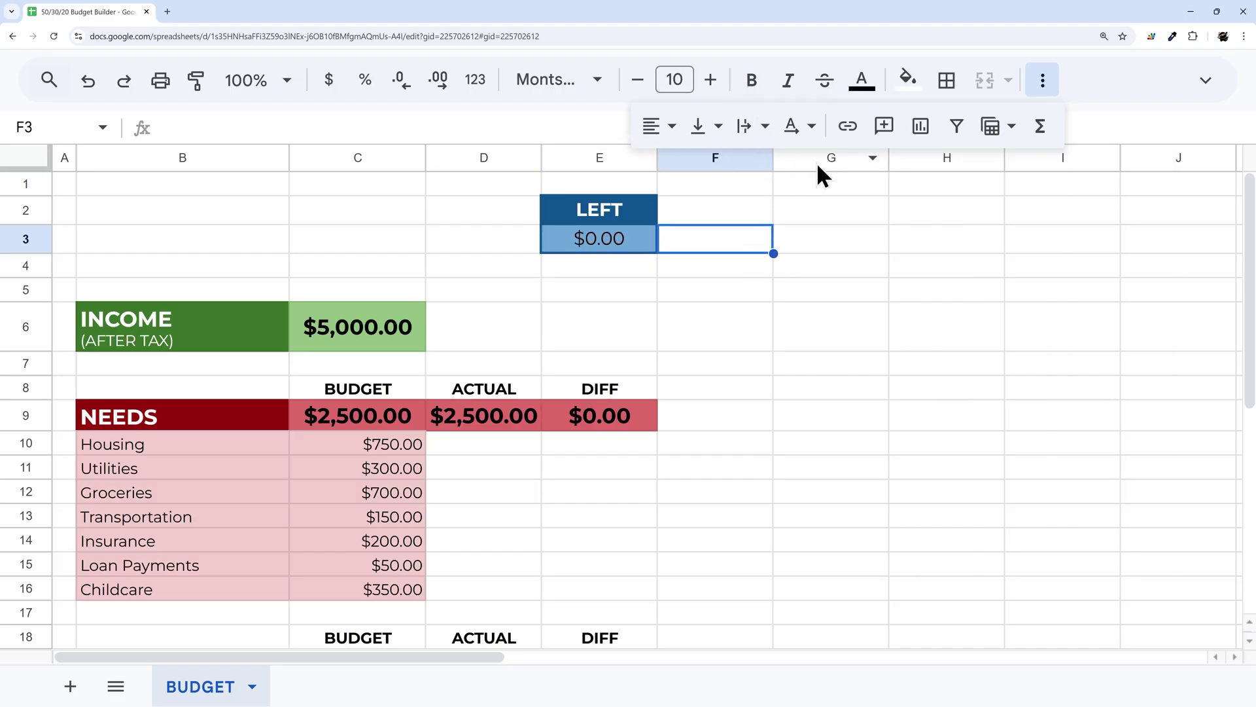
# Step: Delete the unused columns G through Z
pyautogui.moveTo(818, 165); pyautogui.dragTo(1246, 196)
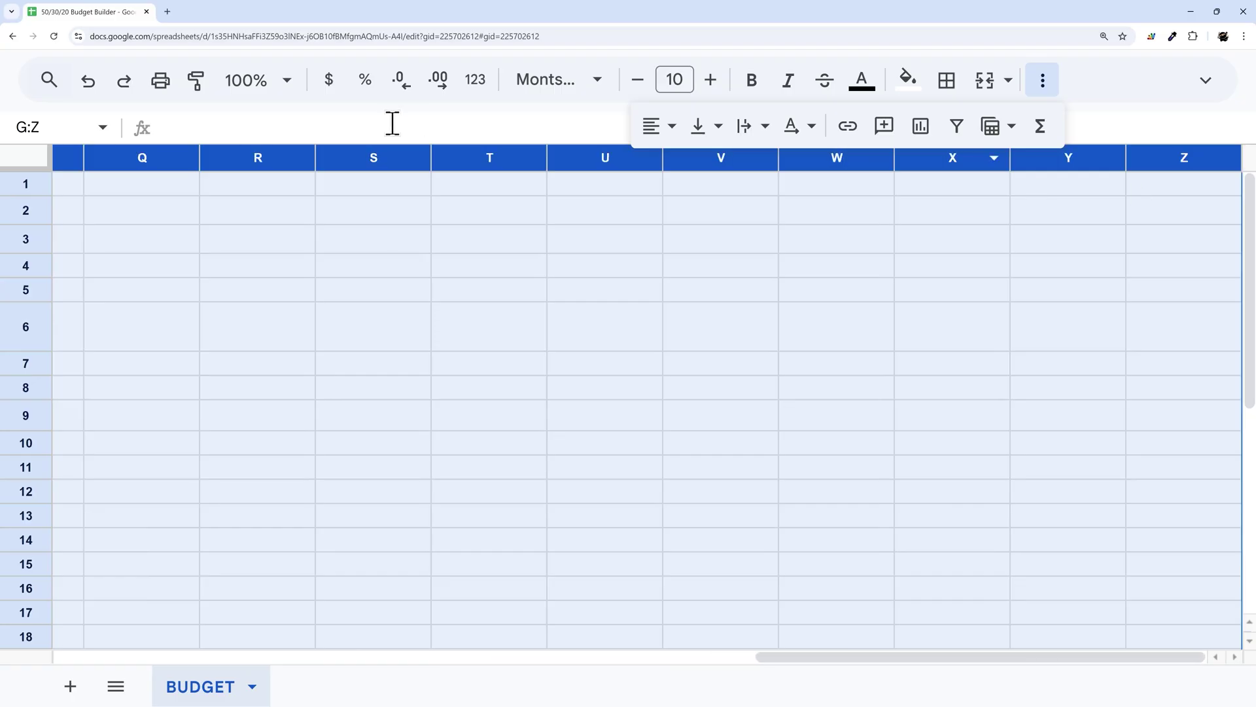
pyautogui.rightClick(370, 155)
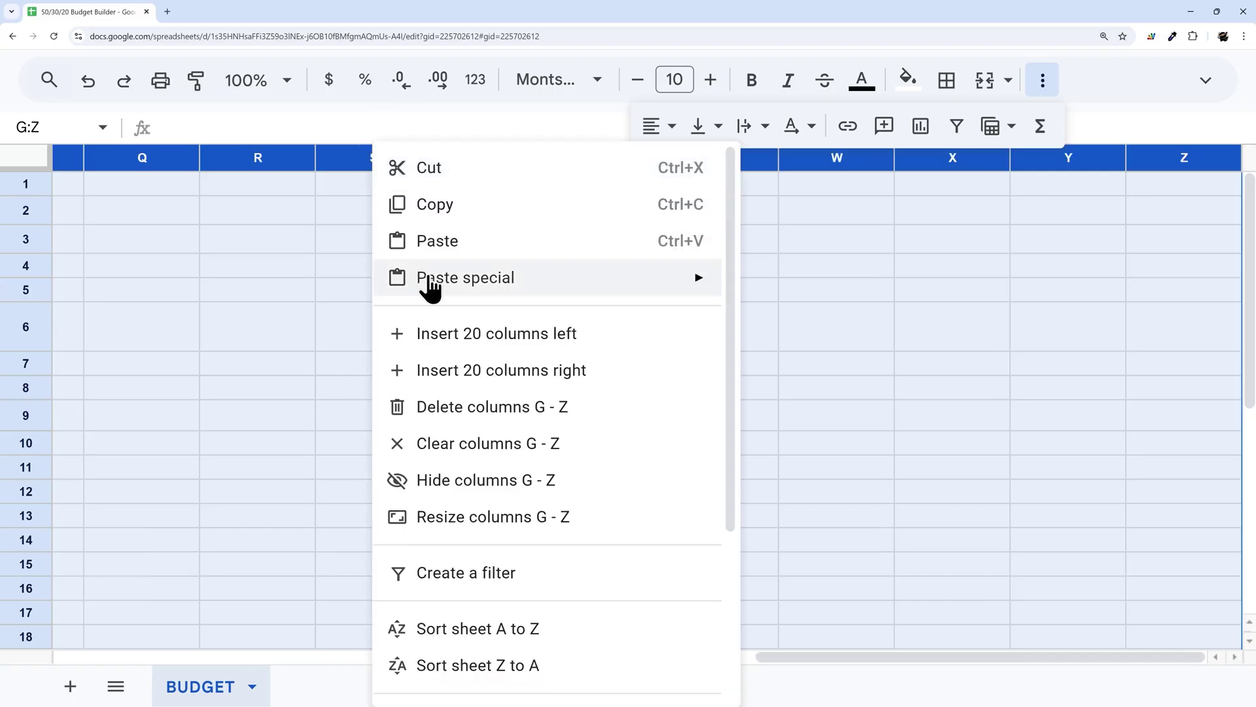
pyautogui.click(473, 412)
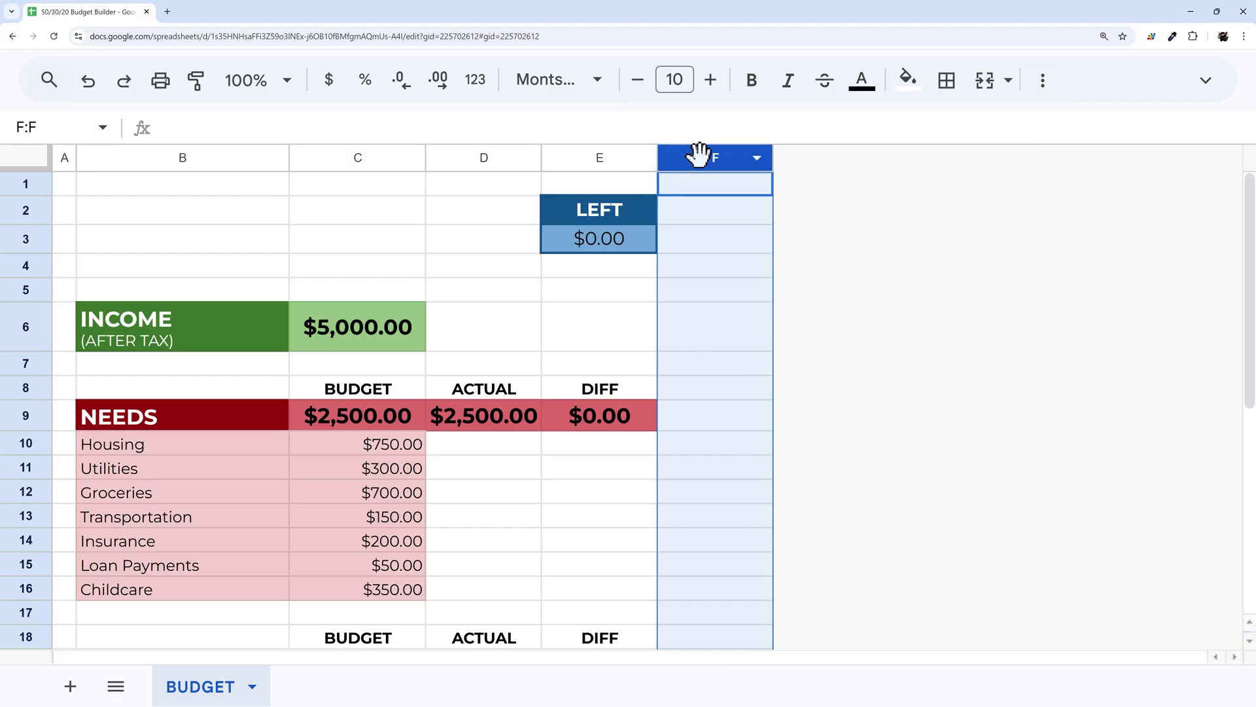
# Step: Resize column F to a width of 20 pixels
pyautogui.click(65, 159)
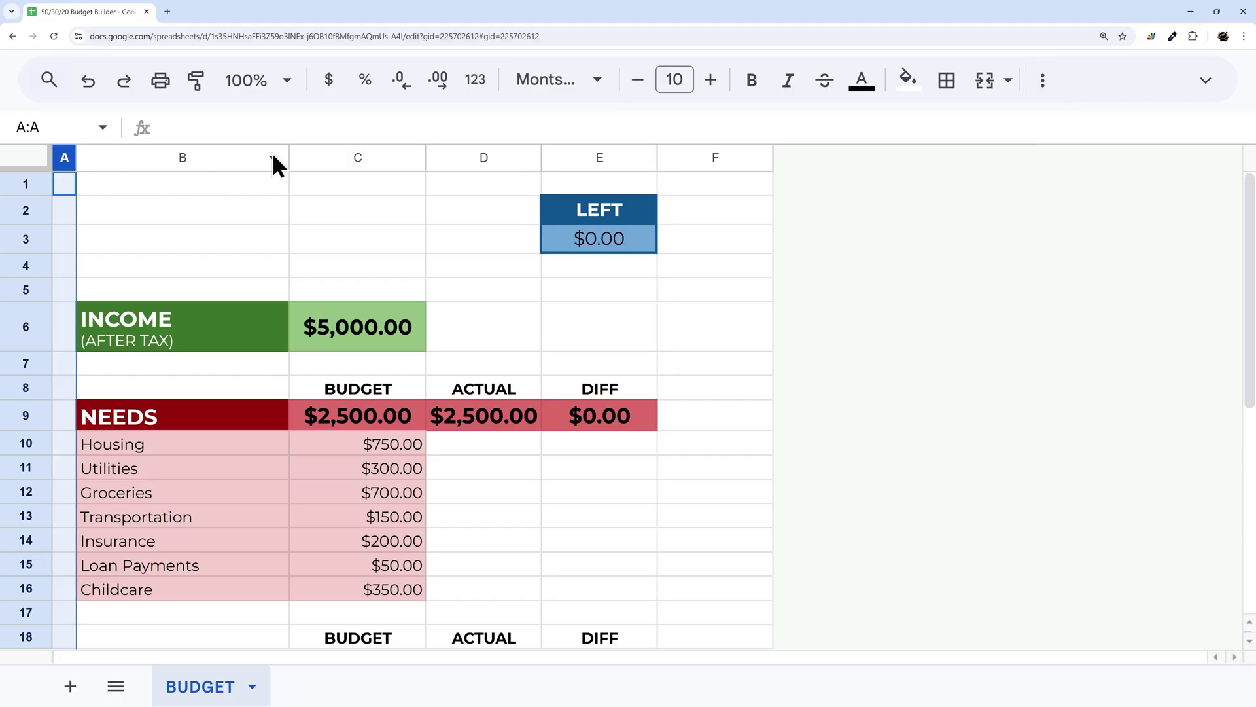
pyautogui.rightClick(750, 155)
pyautogui.click(844, 524)
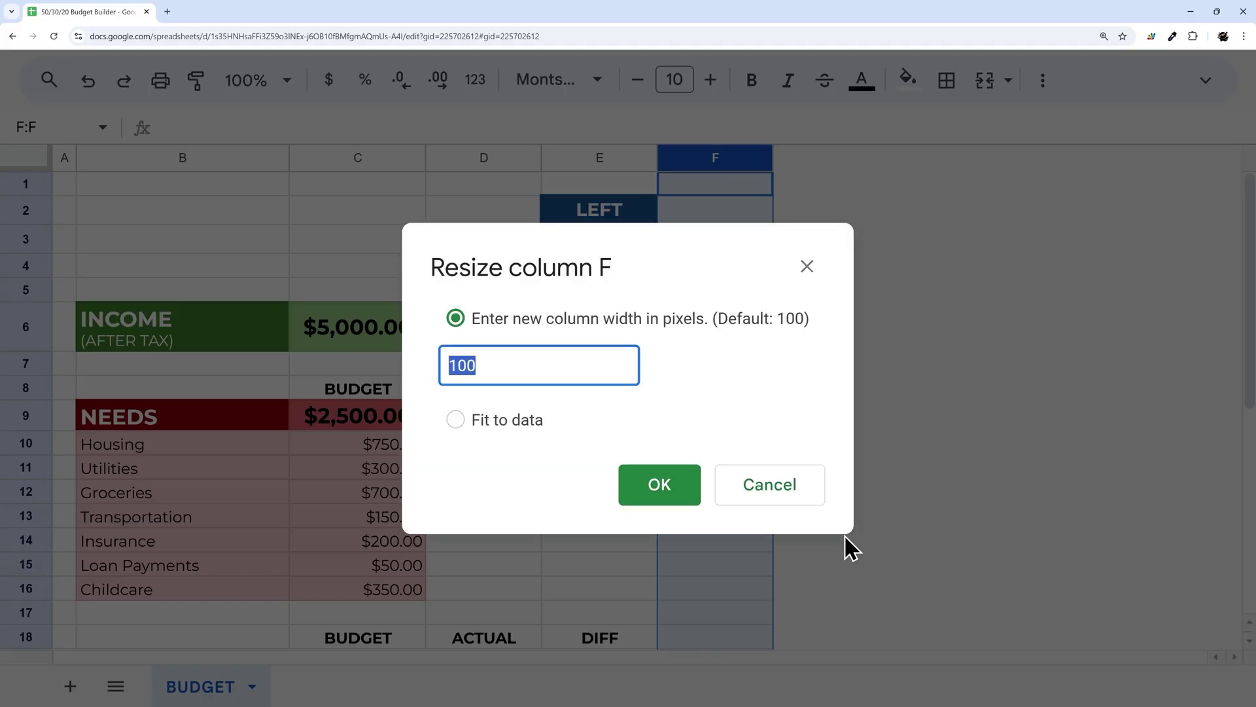
pyautogui.write('20')
pyautogui.press('Return')
pyautogui.click(666, 388)
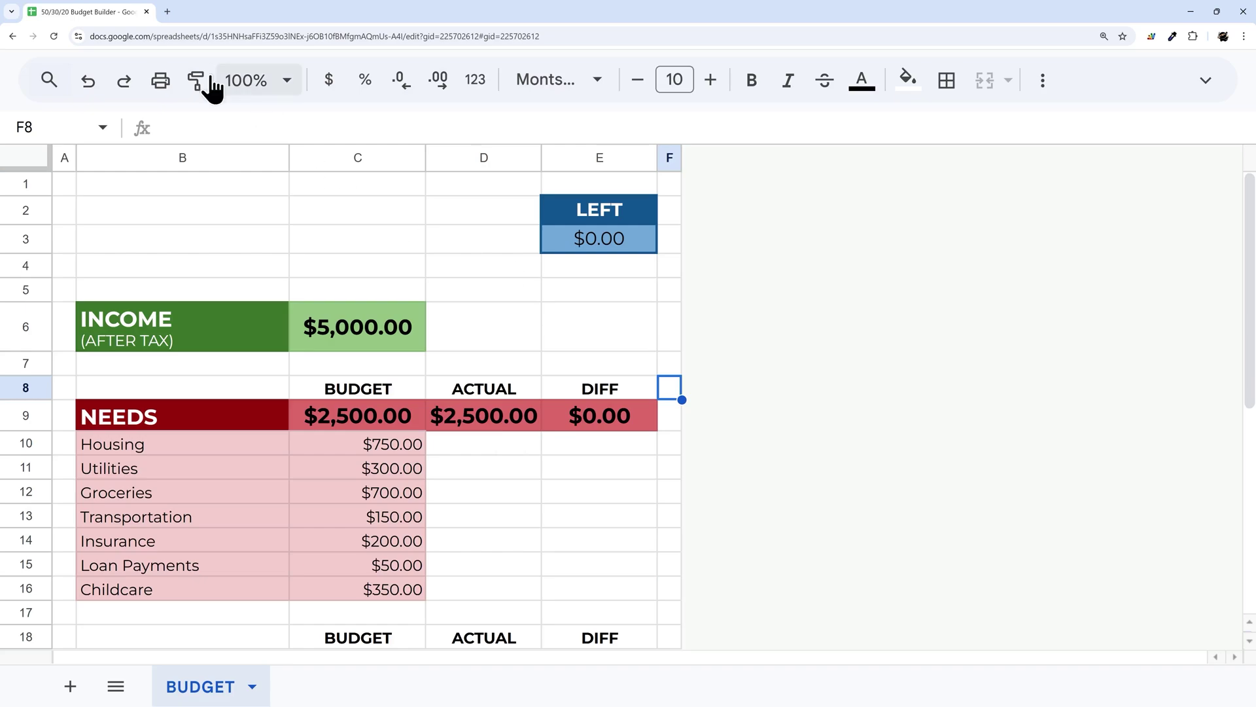
# Step: Hide the gridlines on the BUDGET sheet
pyautogui.click(1206, 80)
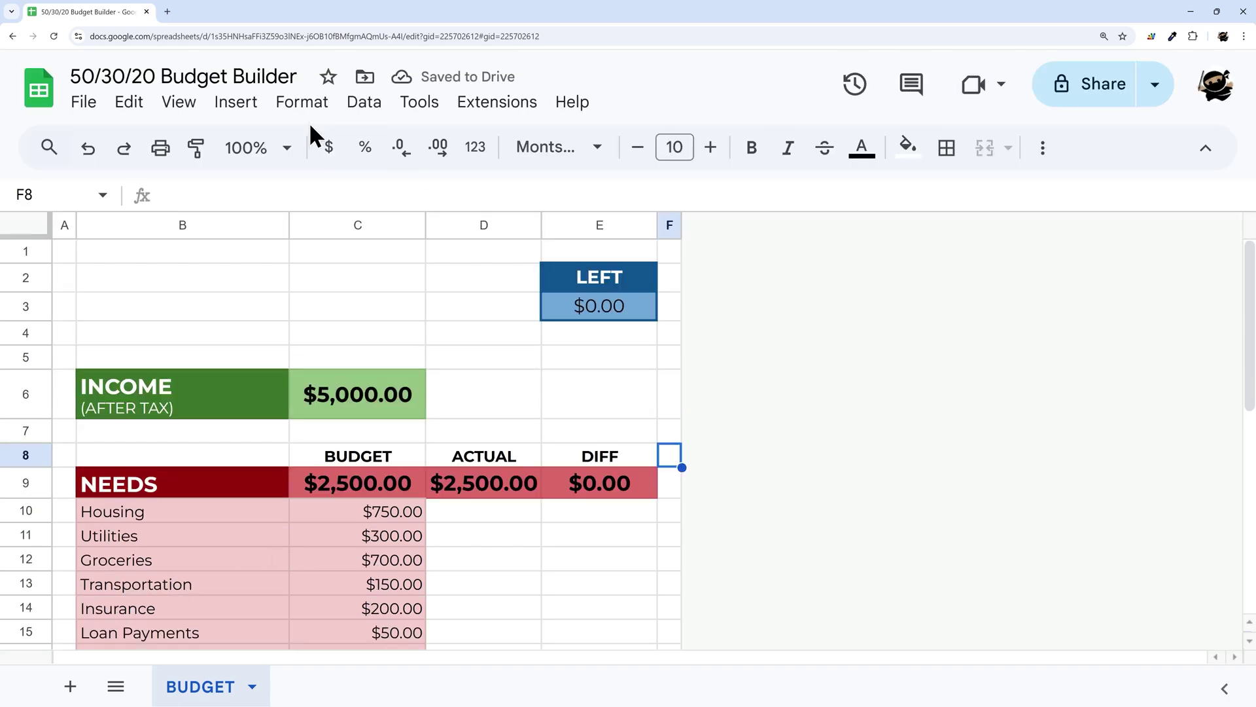
pyautogui.click(183, 104)
pyautogui.moveTo(203, 156)
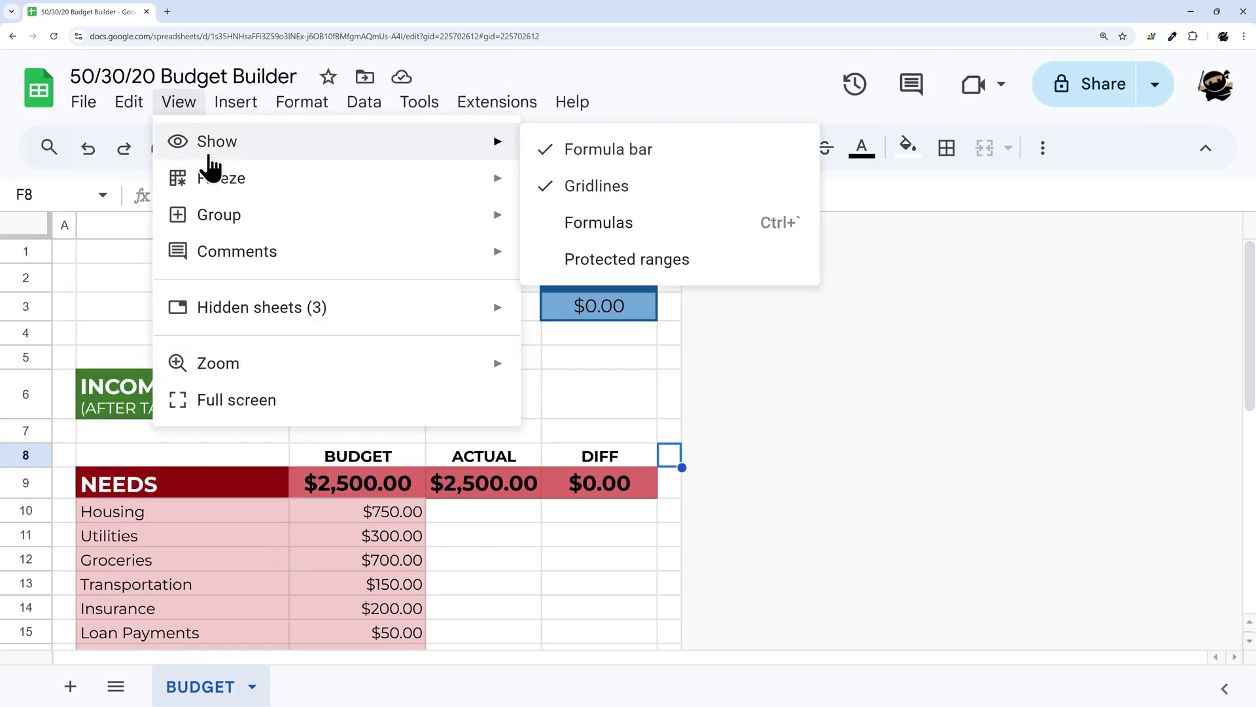
pyautogui.click(596, 189)
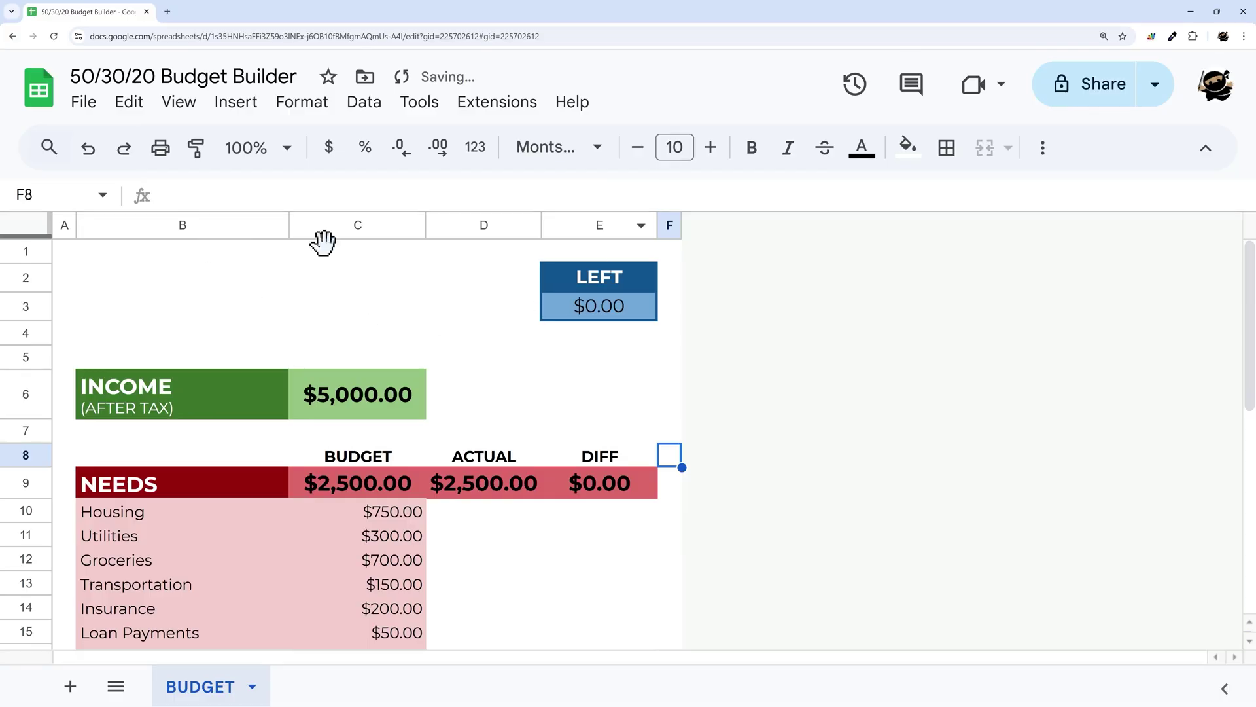
pyautogui.click(1206, 150)
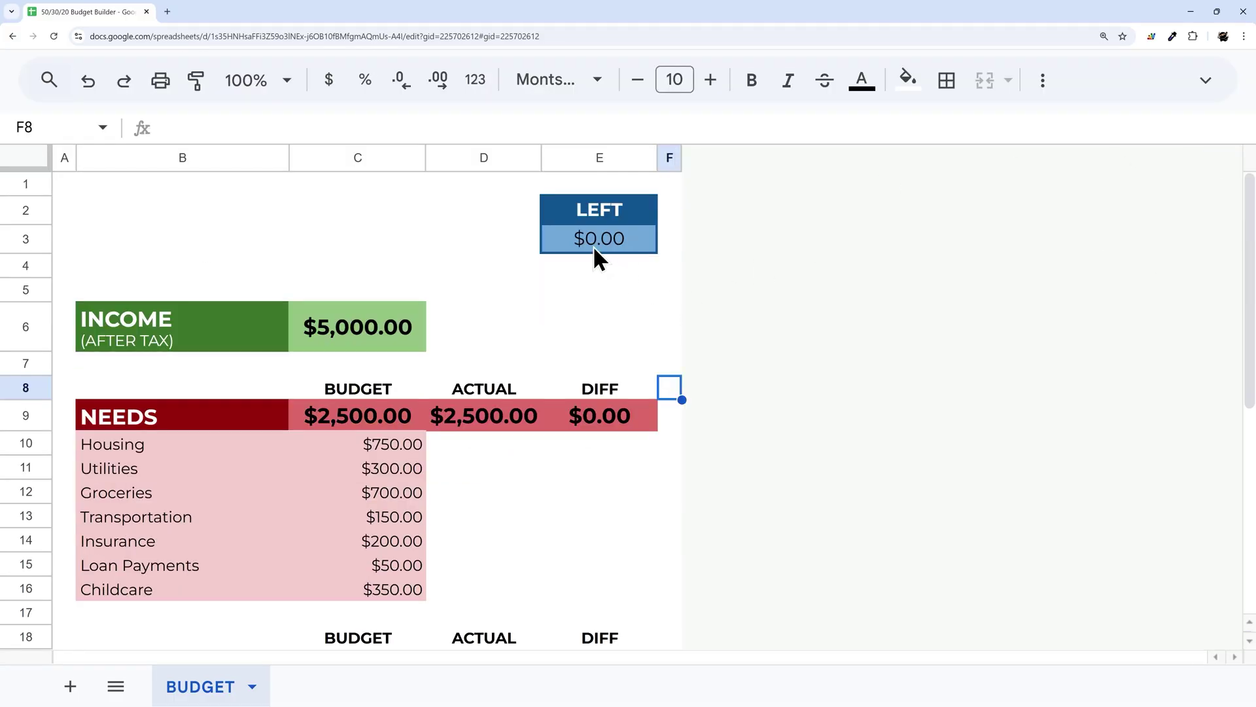
# Step: Merge cells B2:C4 and enter the title MONTHLY BUDGET in the merged cell
pyautogui.moveTo(86, 205); pyautogui.dragTo(418, 268)
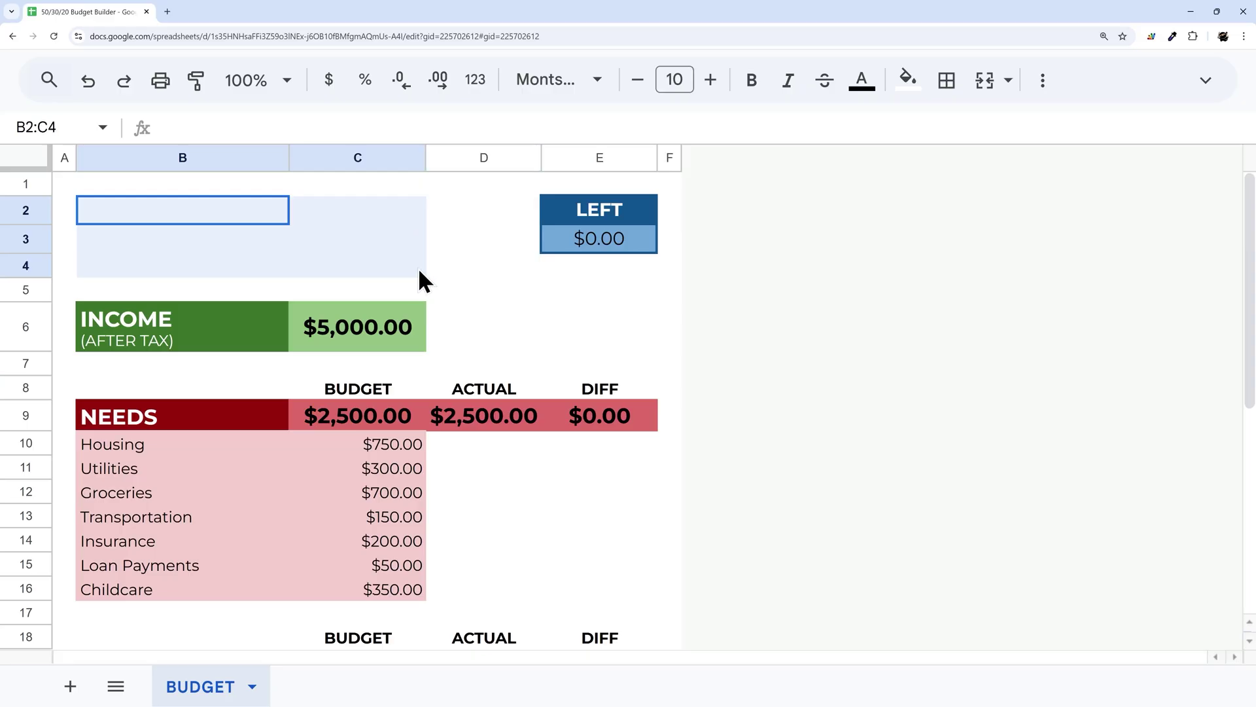
pyautogui.click(985, 82)
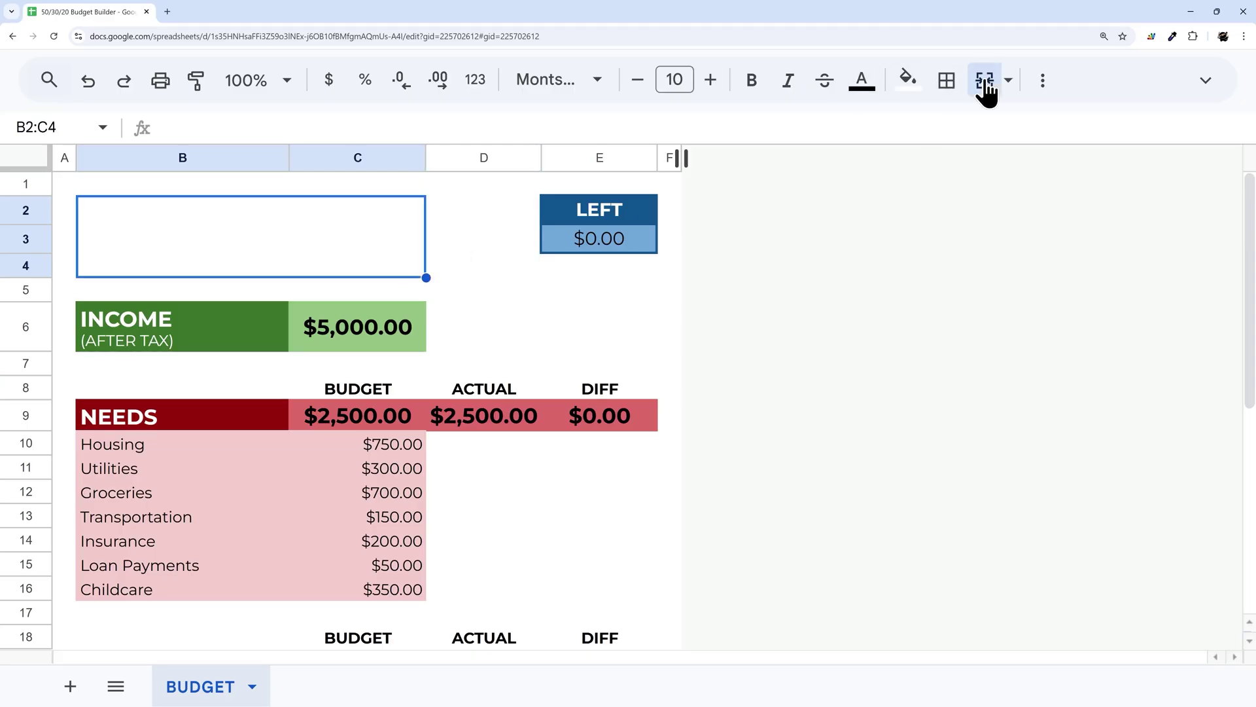
pyautogui.write('MONTHLY BUDGET')
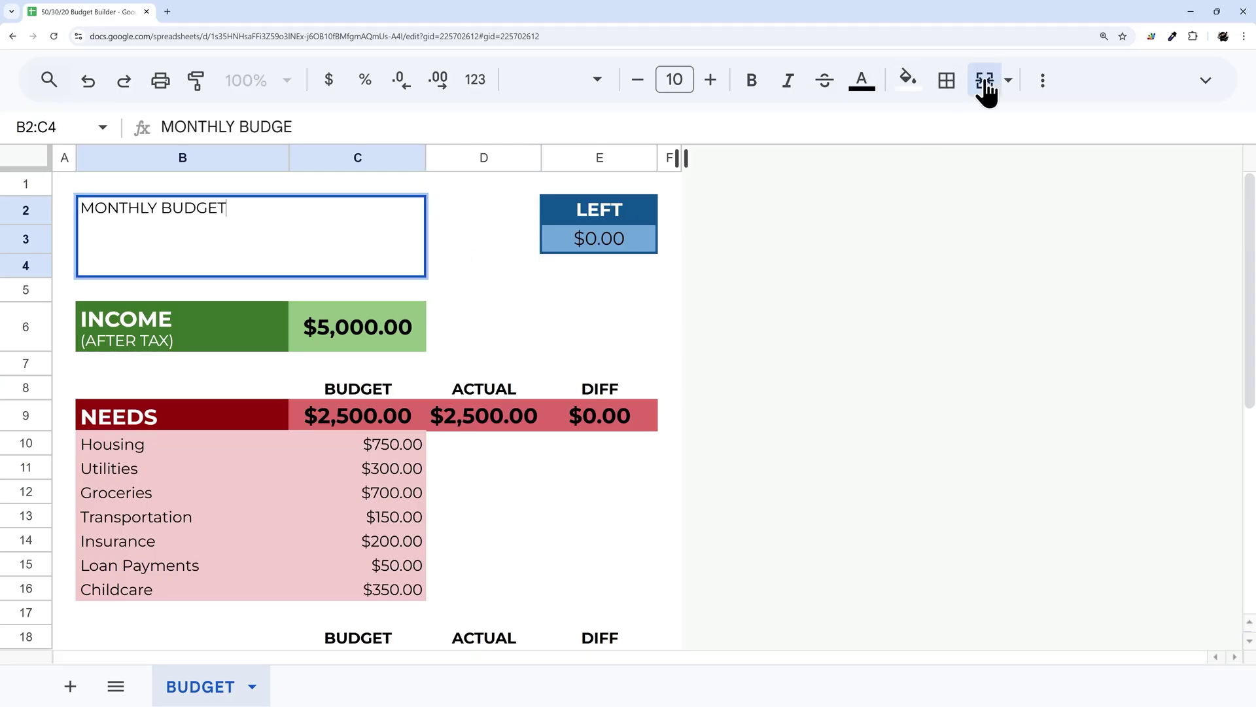
pyautogui.press('Return')
# Step: Give the MONTHLY BUDGET title cell a dark blue fill and center its text horizontally and vertically
pyautogui.click(907, 79)
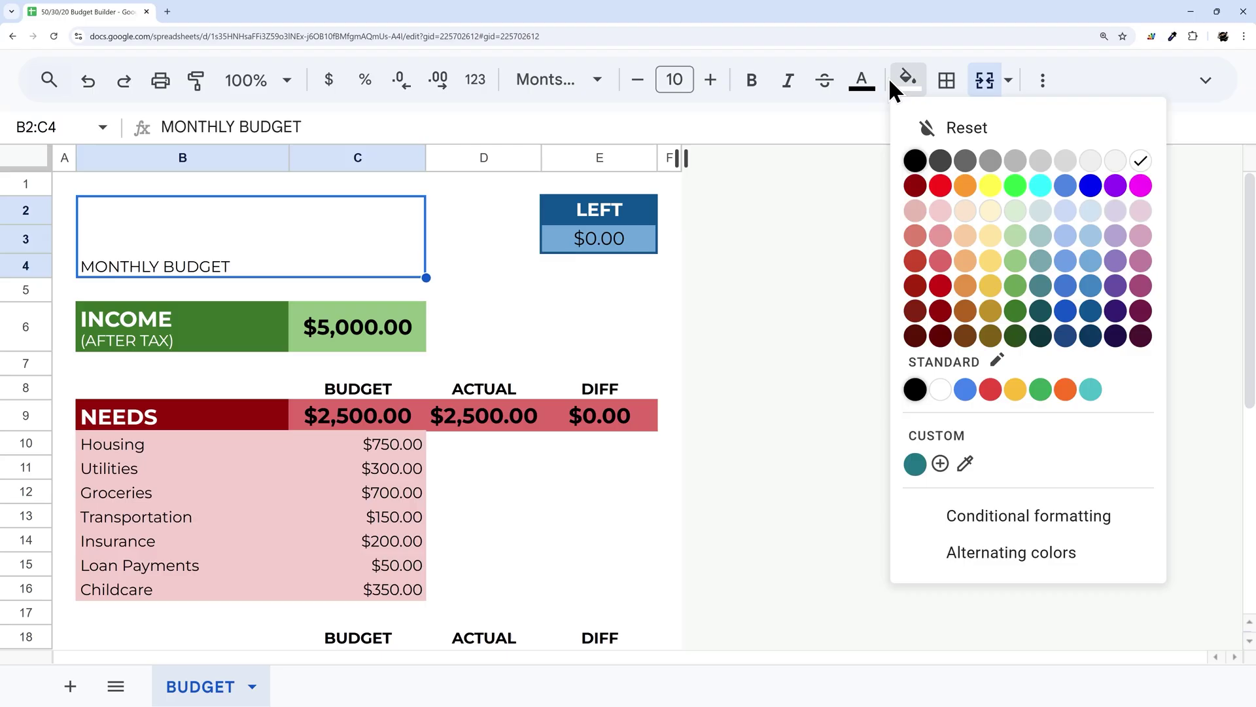
pyautogui.click(1088, 306)
pyautogui.click(1043, 80)
pyautogui.click(718, 126)
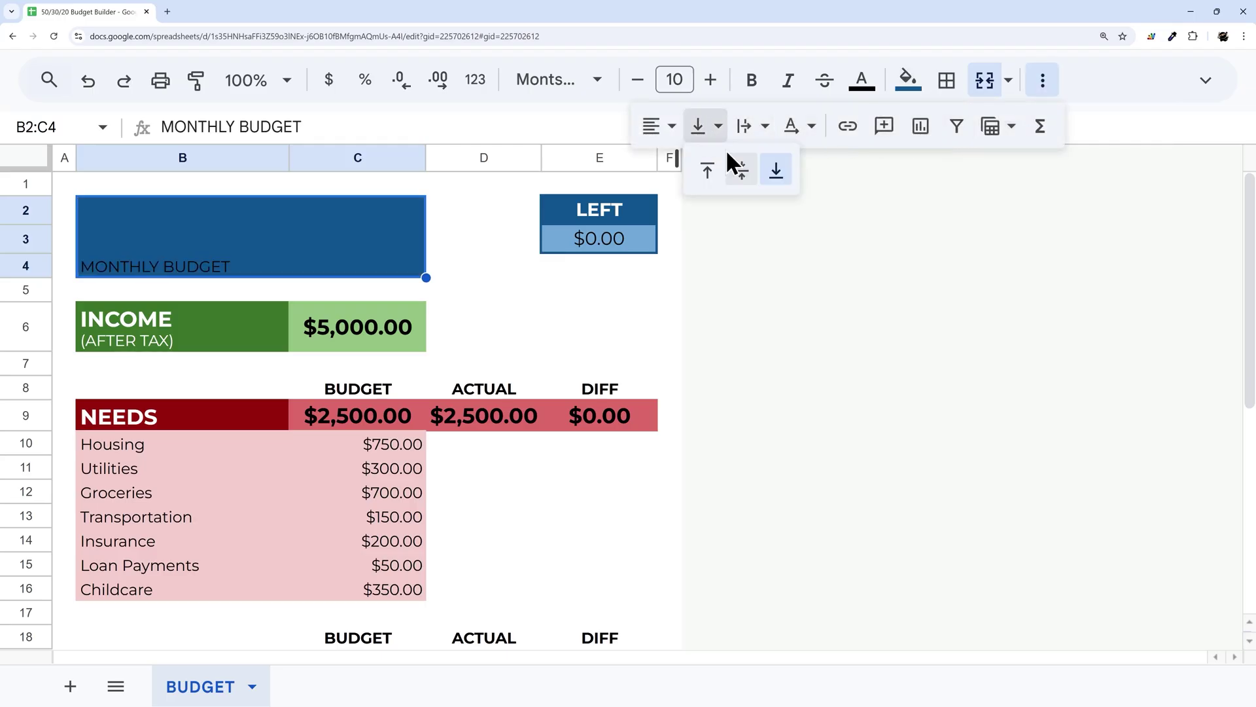
pyautogui.click(742, 169)
pyautogui.click(658, 126)
pyautogui.click(690, 169)
# Step: Make the MONTHLY BUDGET title text white and bold with a font size of 20
pyautogui.click(862, 80)
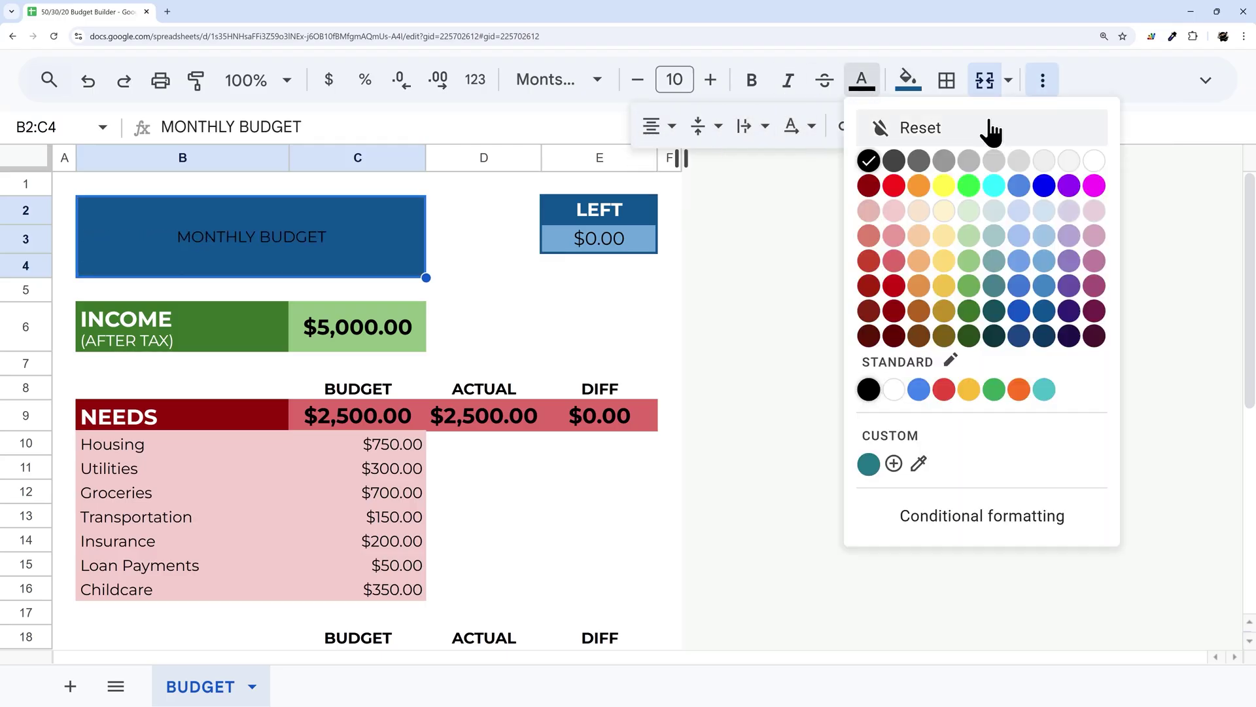
pyautogui.click(1094, 161)
pyautogui.click(751, 80)
pyautogui.click(710, 79)
pyautogui.click(711, 79)
pyautogui.click(711, 79)
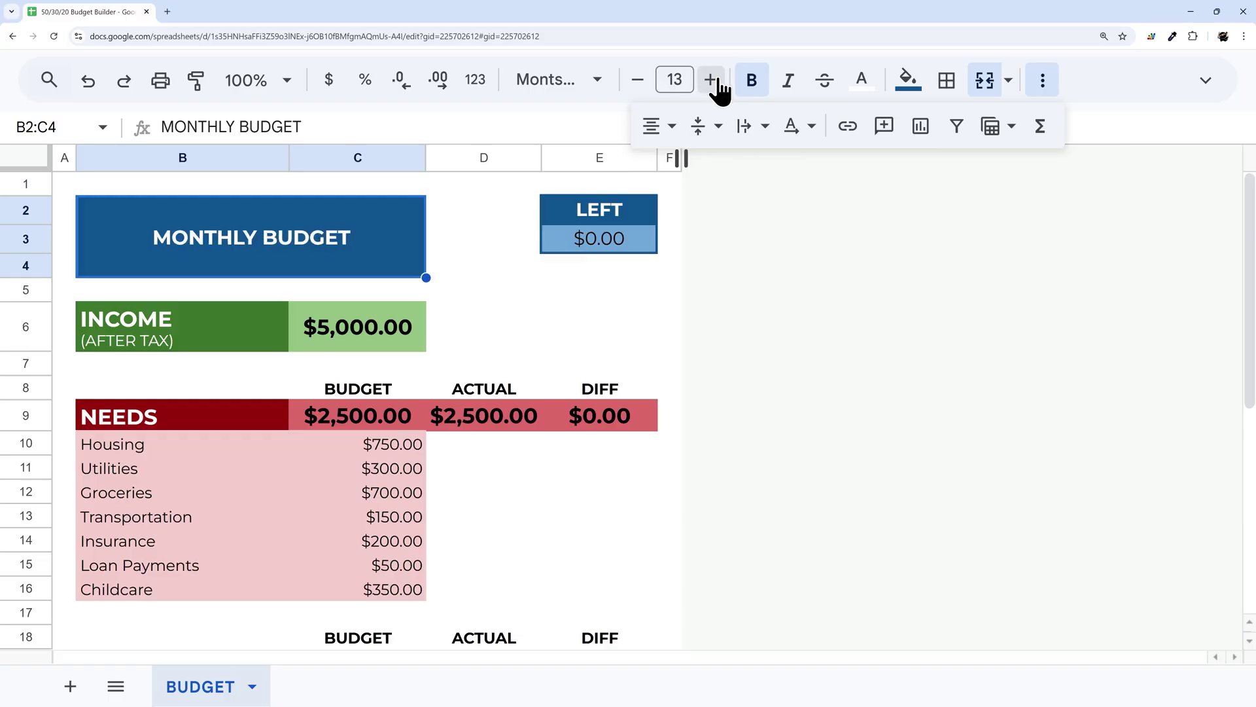
pyautogui.click(710, 79)
pyautogui.click(711, 79)
pyautogui.click(711, 79)
pyautogui.click(711, 79)
pyautogui.click(711, 79)
pyautogui.click(710, 79)
pyautogui.click(710, 79)
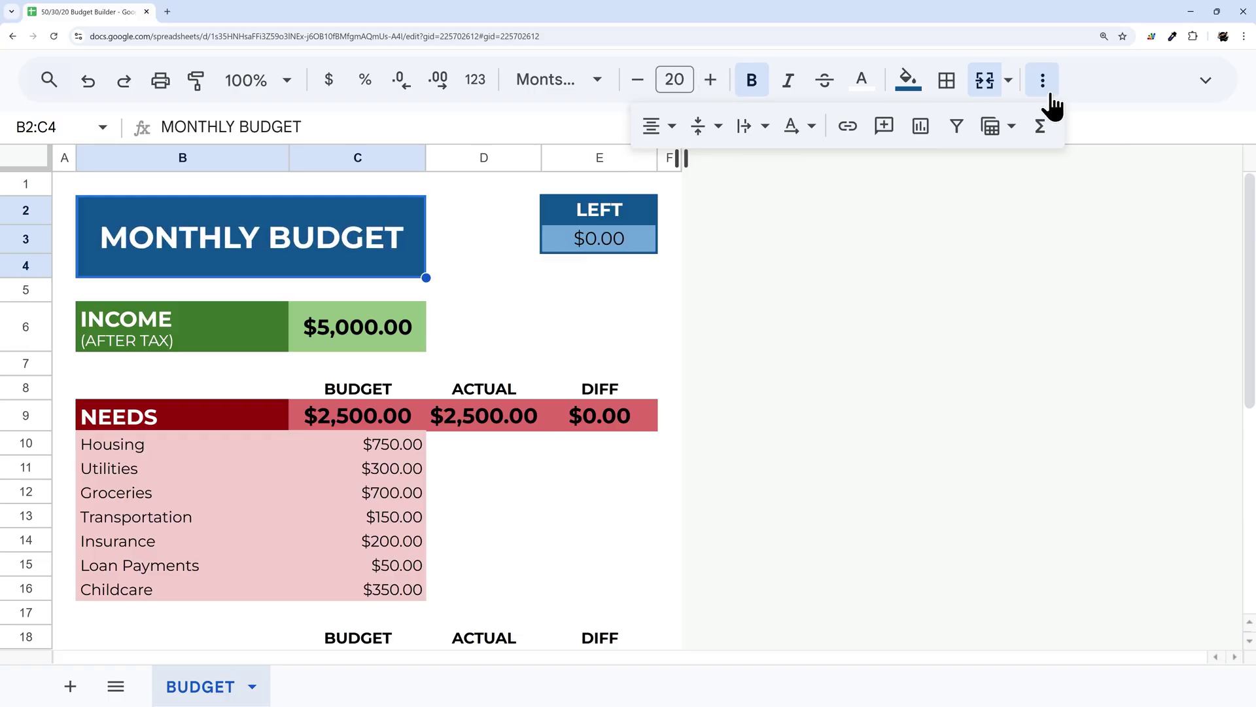
# Step: Change the Housing amount in C10 to 850 and check the LEFT total in E3
pyautogui.click(599, 238)
pyautogui.click(393, 445)
pyautogui.write('850')
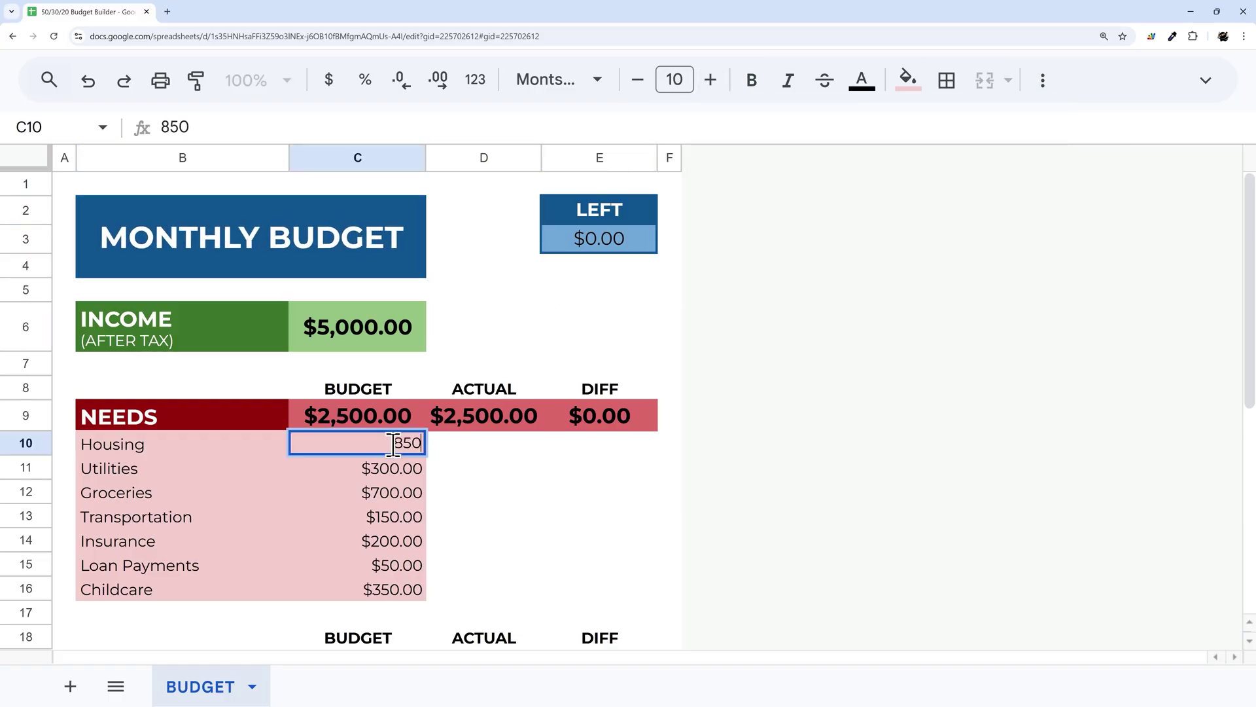
pyautogui.press('Return')
pyautogui.click(628, 237)
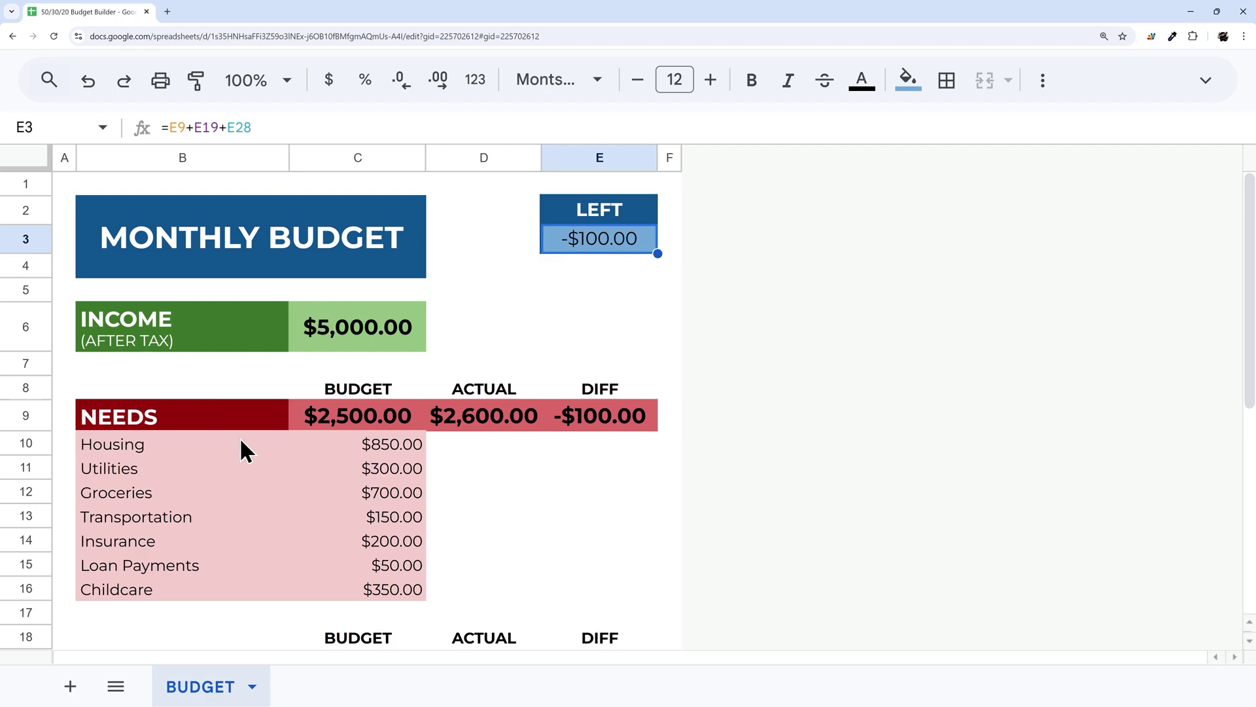
# Step: Apply thin white borders to all cells of the NEEDS block, B9:E16
pyautogui.moveTo(196, 449)
pyautogui.mouseDown()
pyautogui.moveTo(437, 608)
pyautogui.moveTo(388, 595)
pyautogui.mouseUp()
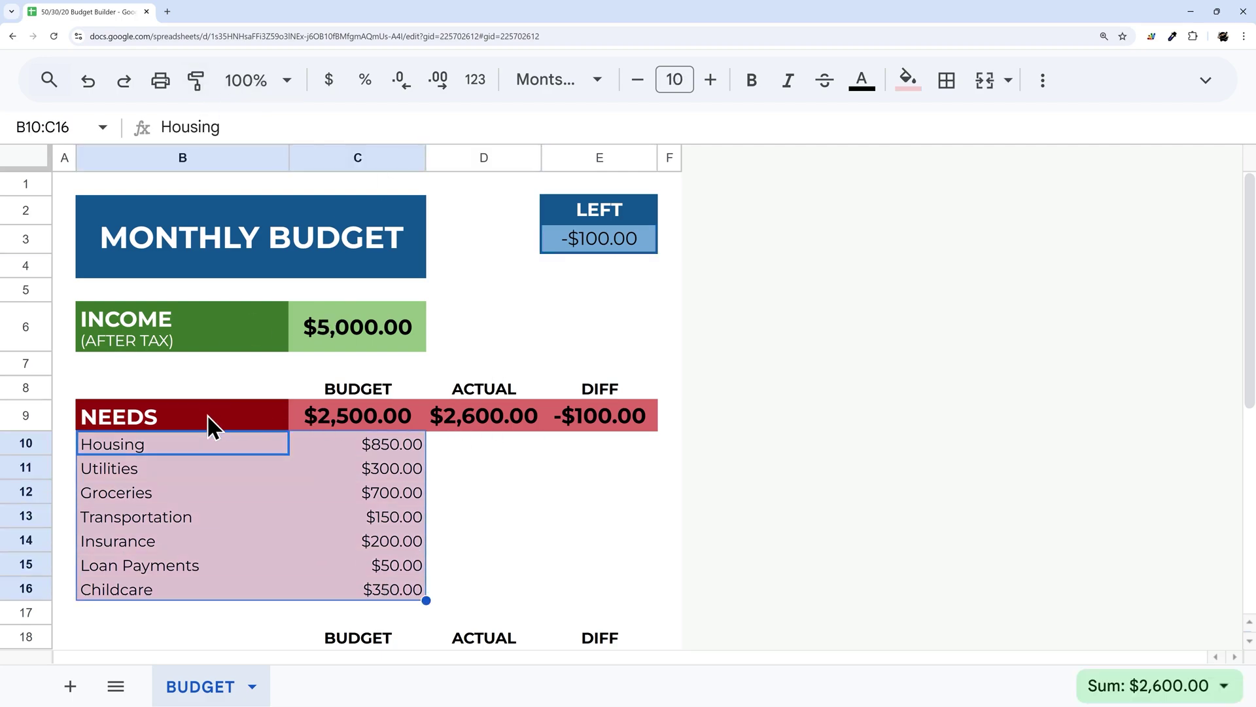
pyautogui.moveTo(207, 414); pyautogui.dragTo(609, 589)
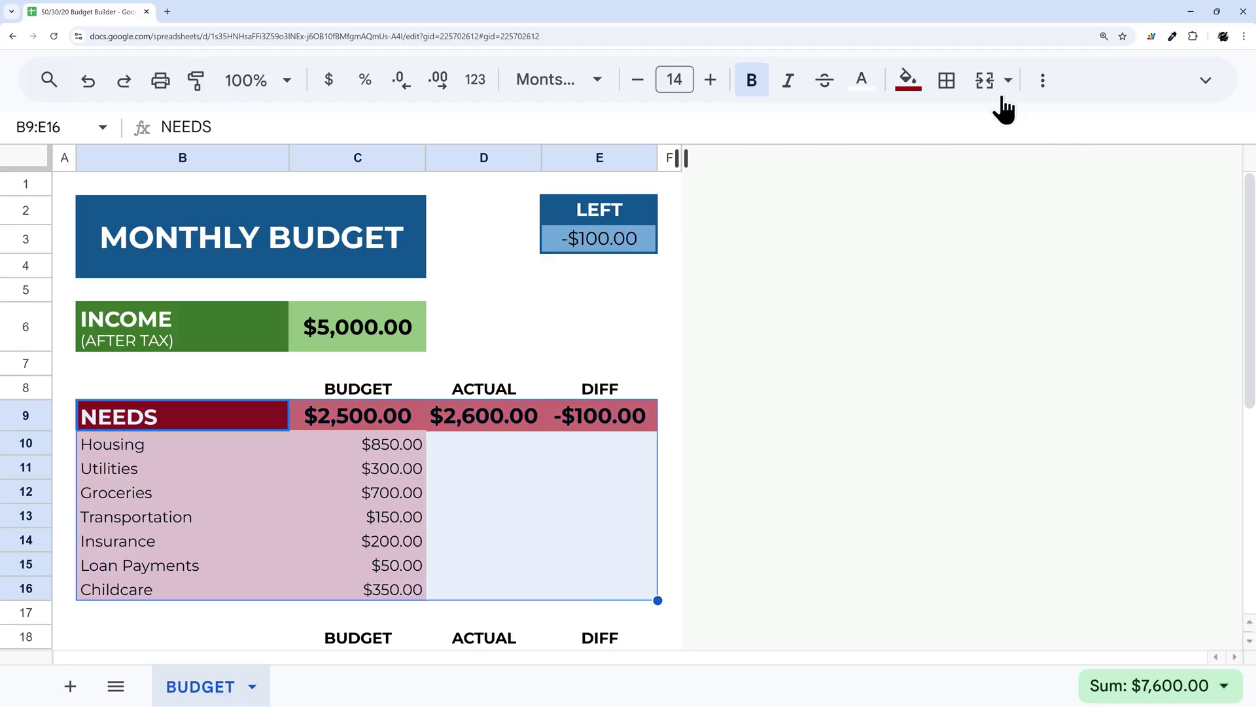
pyautogui.click(948, 81)
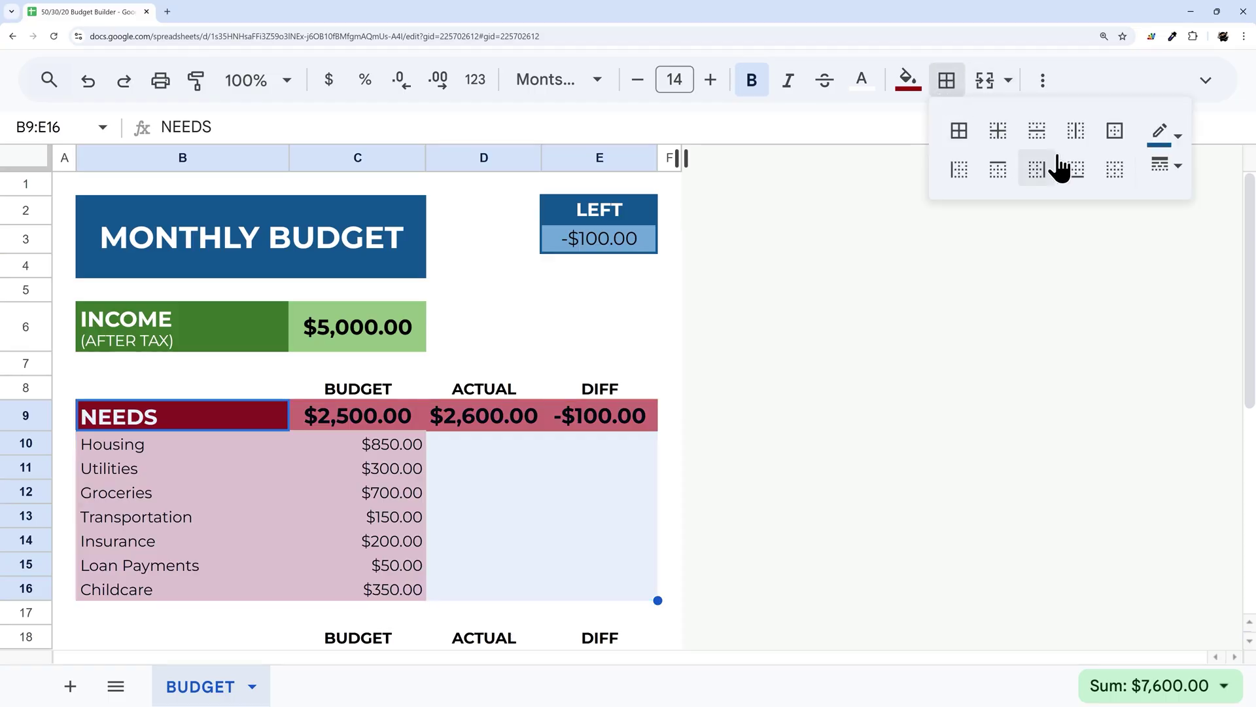
pyautogui.click(1158, 137)
pyautogui.click(1164, 217)
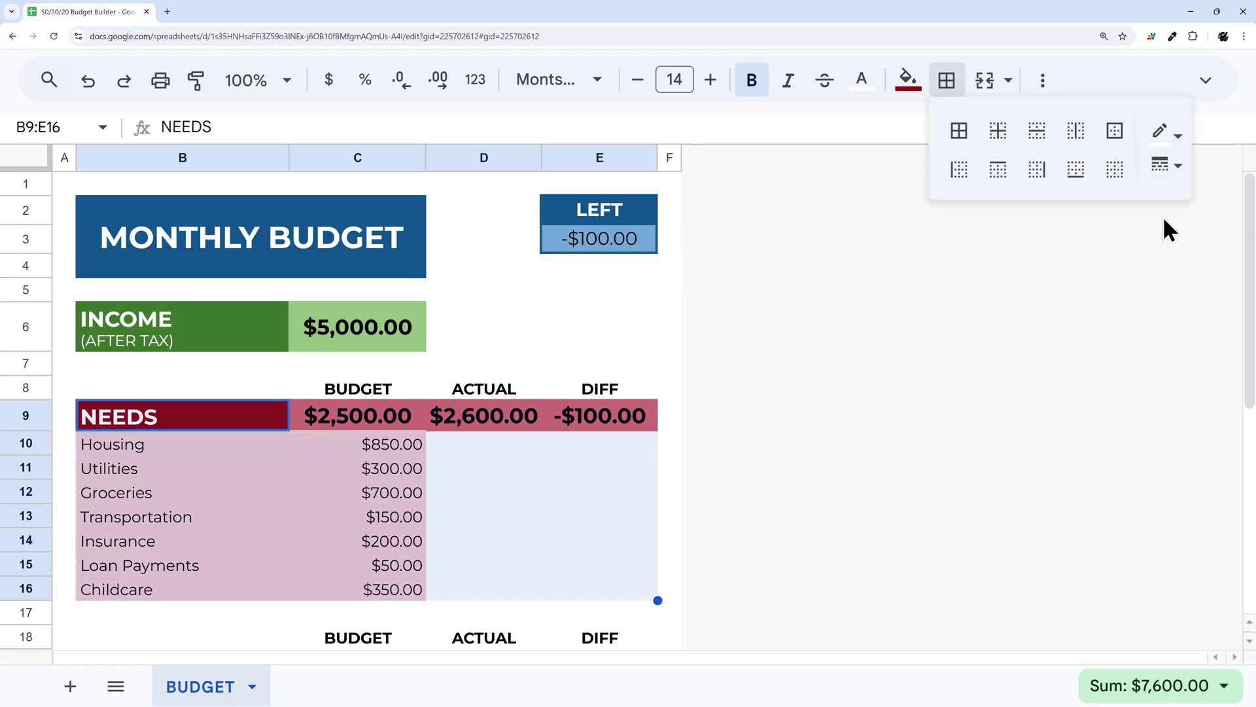
pyautogui.click(1165, 169)
pyautogui.click(1120, 205)
pyautogui.click(958, 131)
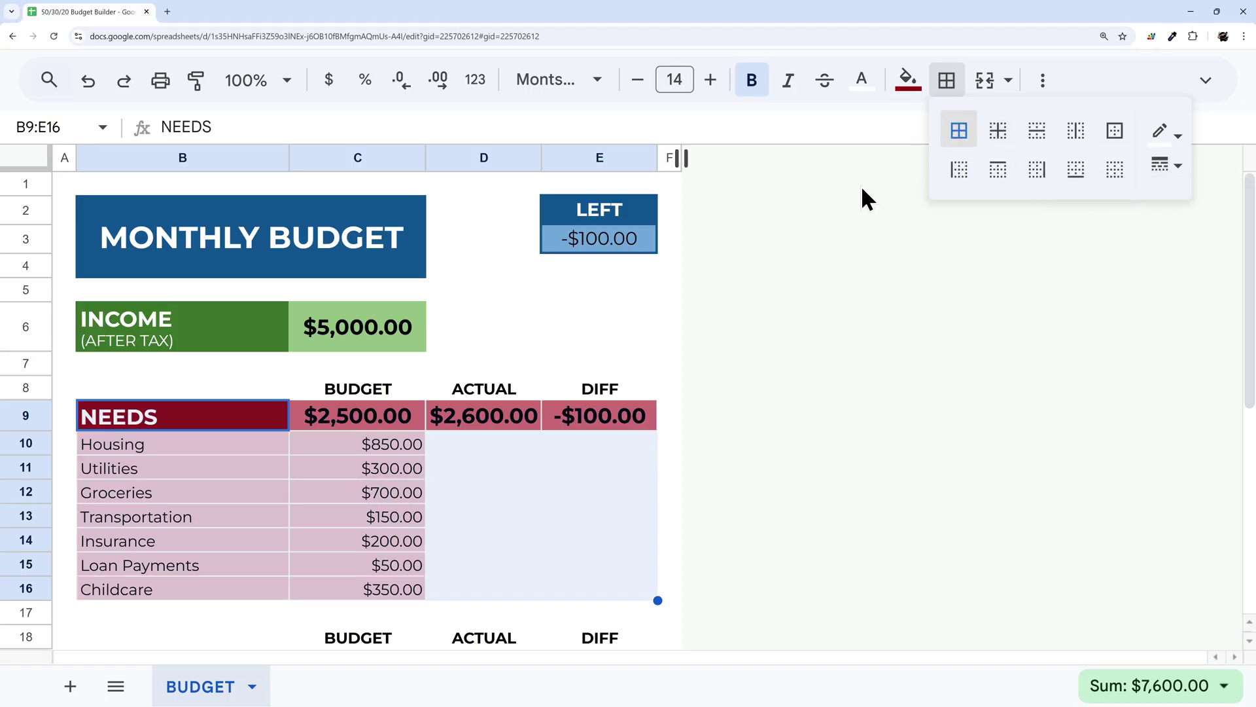
pyautogui.click(669, 387)
# Step: Apply the same white borders to all cells of the WANTS block, B19:E25
pyautogui.scroll(-5, 461, 338)
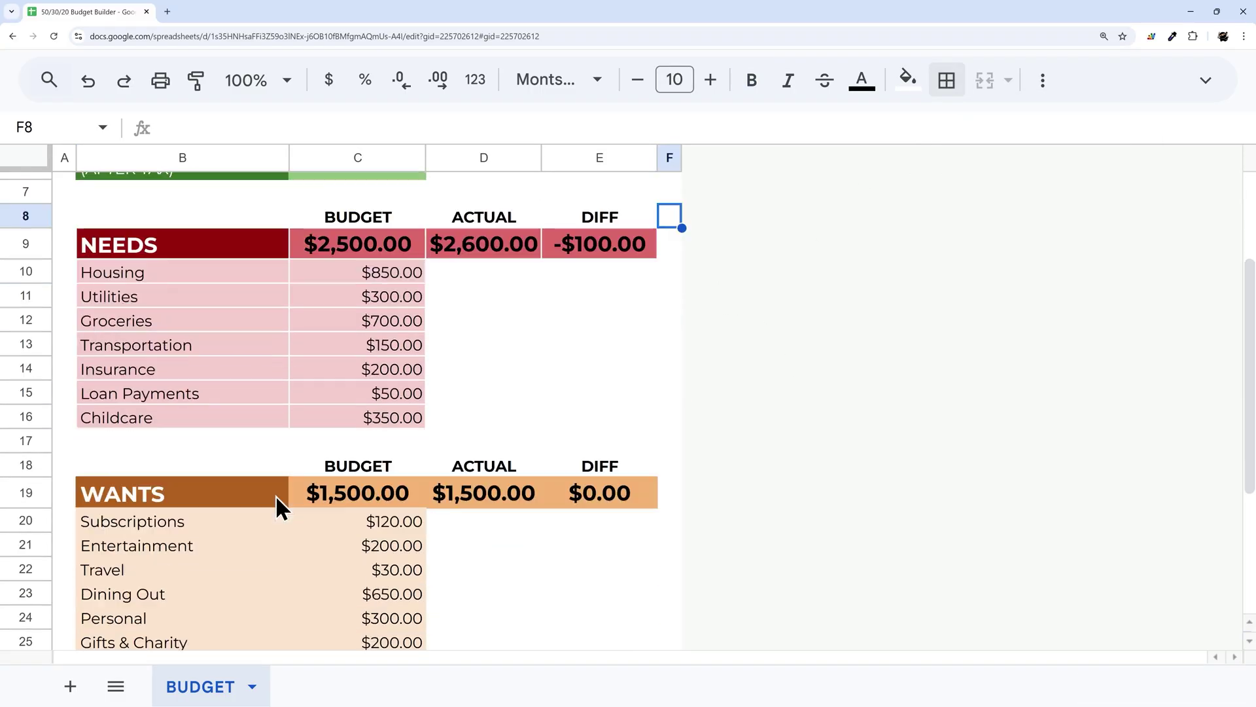
pyautogui.moveTo(245, 376); pyautogui.dragTo(577, 533)
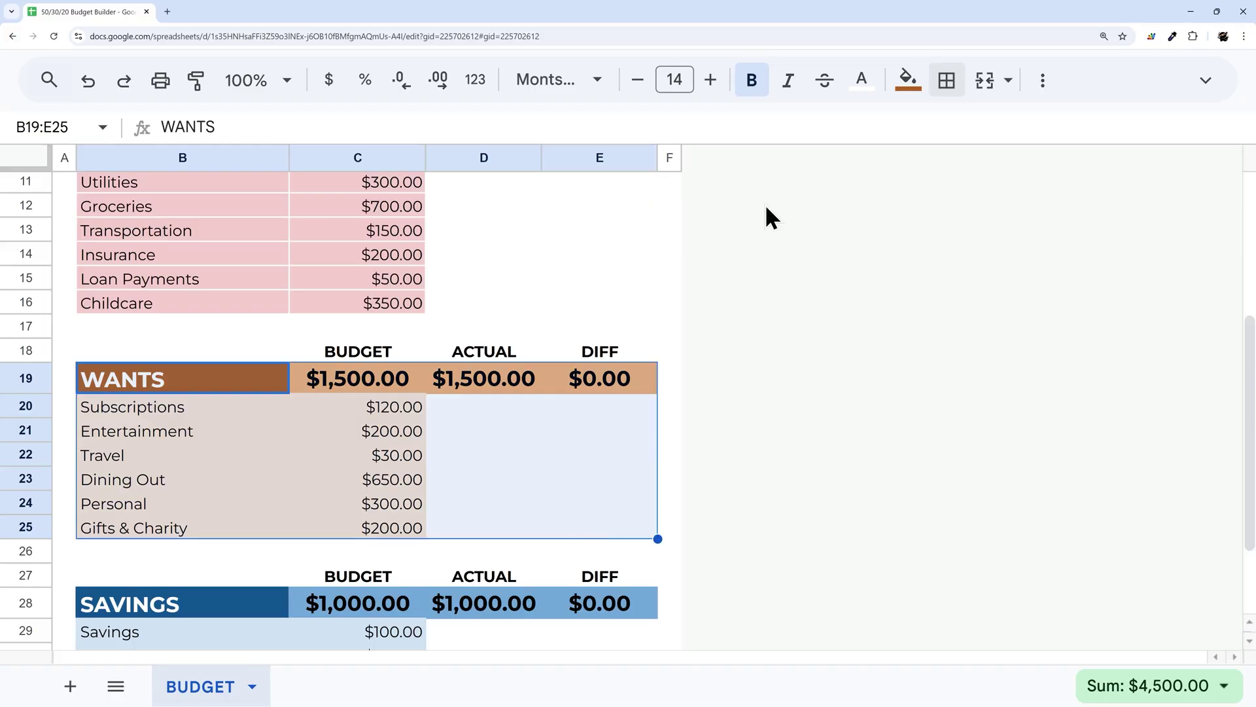
pyautogui.click(948, 82)
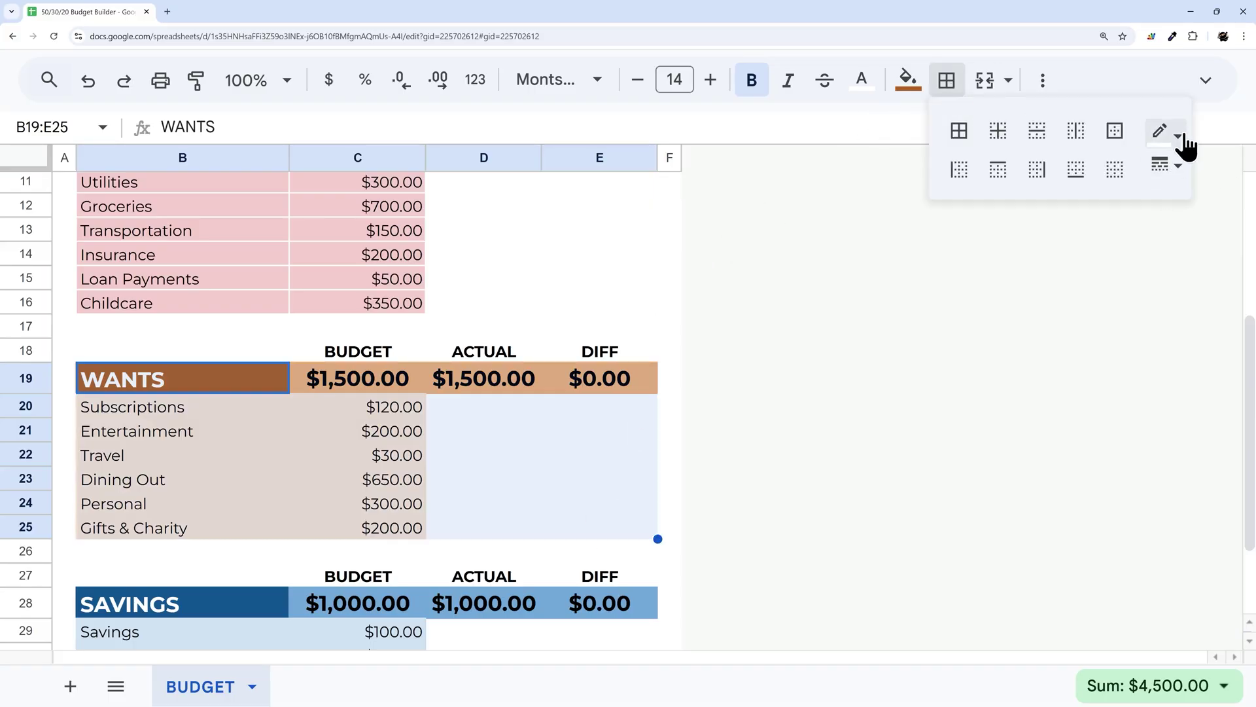
pyautogui.click(960, 138)
# Step: Apply the same white borders to all cells of the SAVINGS block, B28:E31
pyautogui.scroll(-3, 471, 403)
pyautogui.click(283, 489)
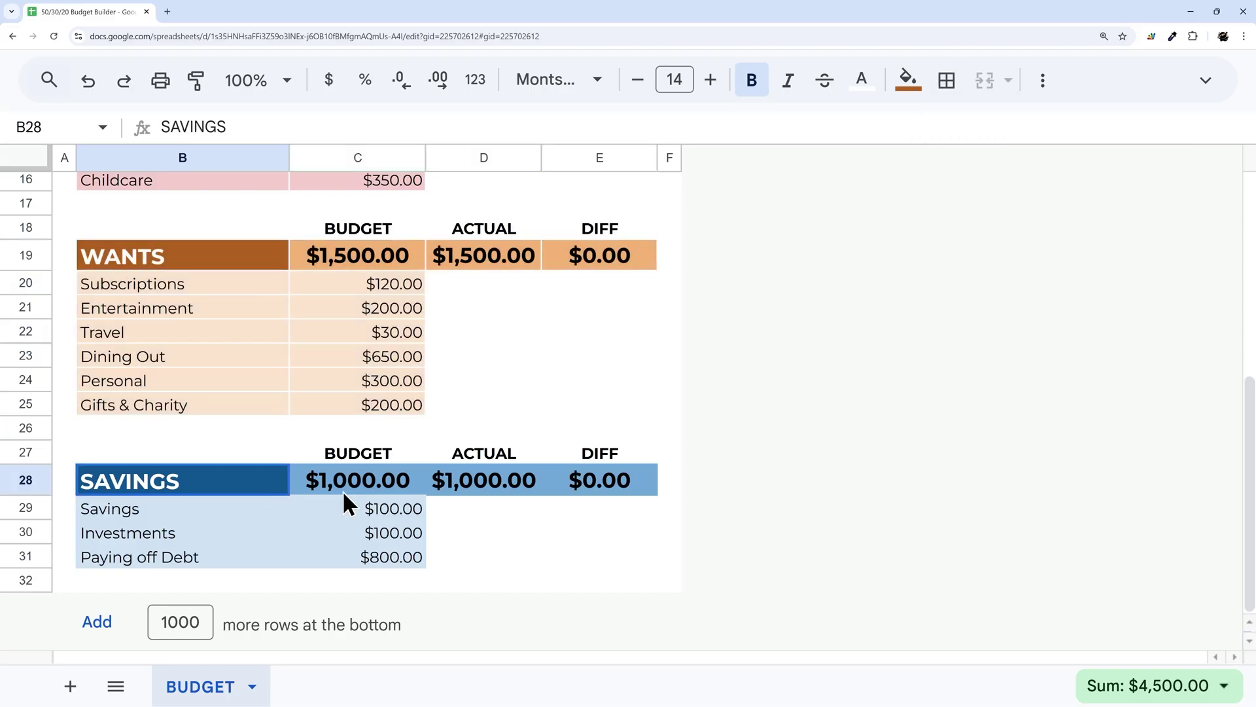
pyautogui.moveTo(342, 493); pyautogui.dragTo(650, 569)
pyautogui.click(947, 80)
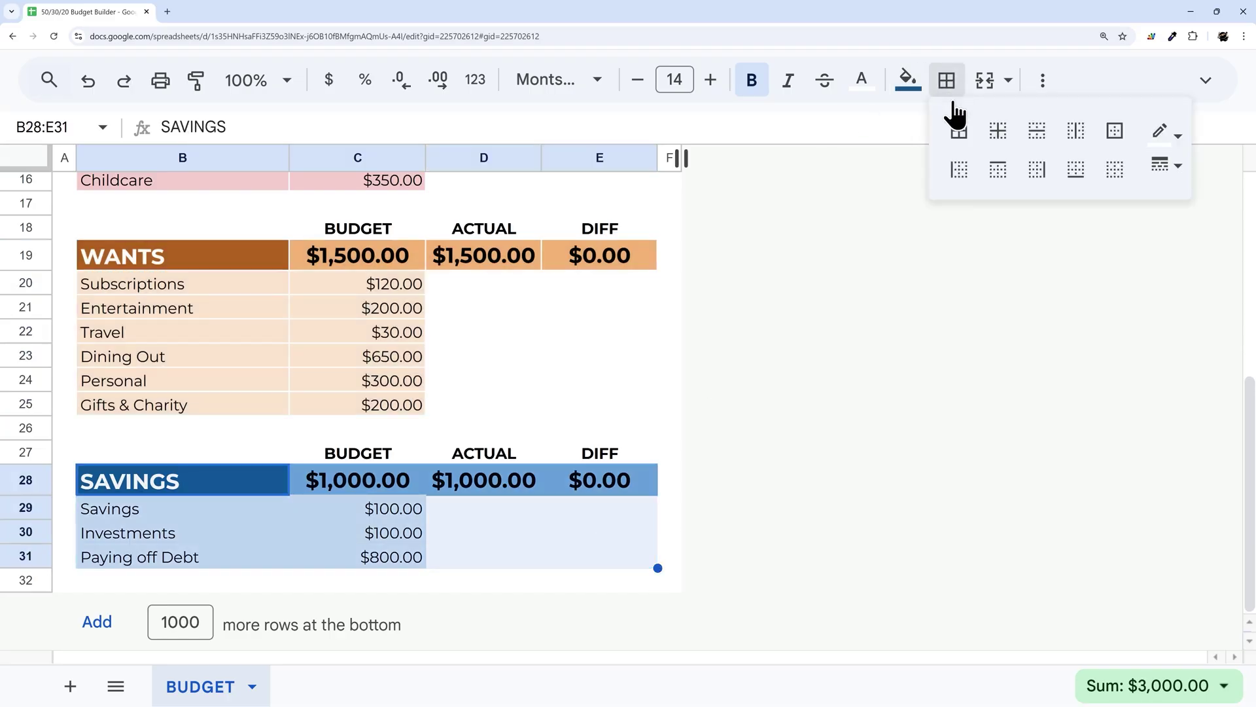
pyautogui.click(957, 138)
pyautogui.click(670, 405)
# Step: Apply the same white borders to the INCOME cells B6:C6
pyautogui.scroll(5, 732, 403)
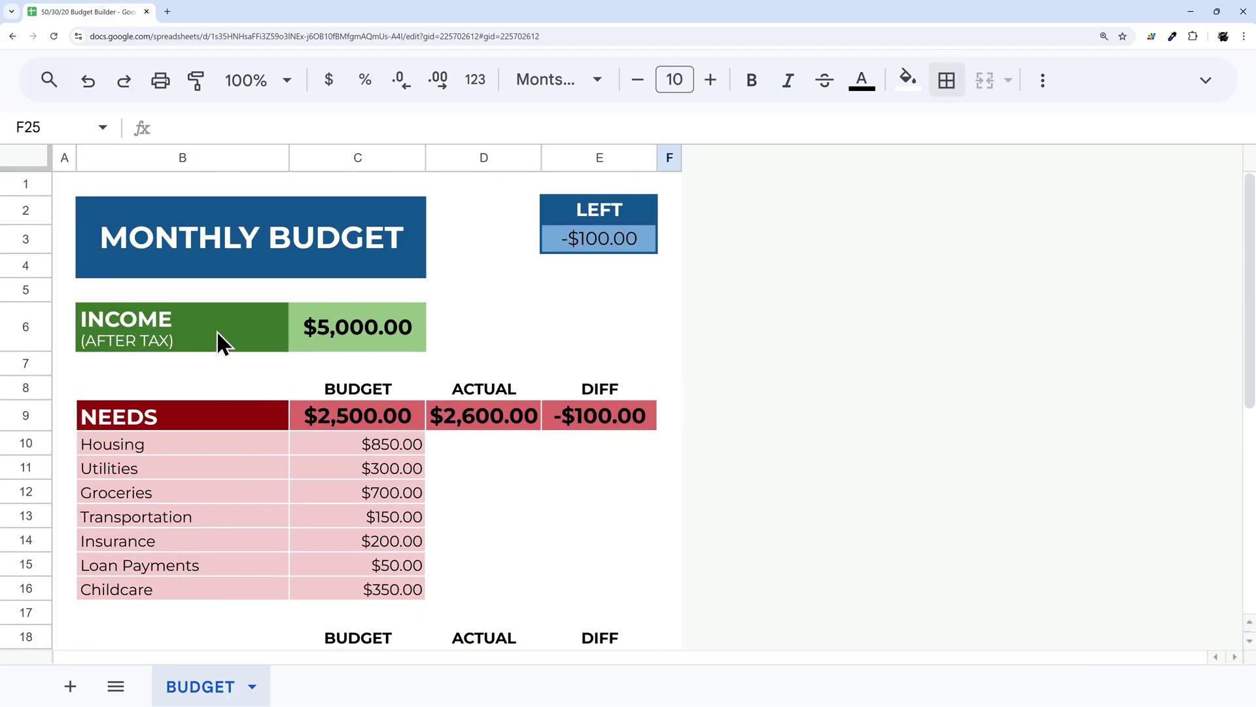
pyautogui.moveTo(219, 340); pyautogui.dragTo(357, 331)
pyautogui.click(947, 80)
pyautogui.click(960, 138)
pyautogui.click(669, 326)
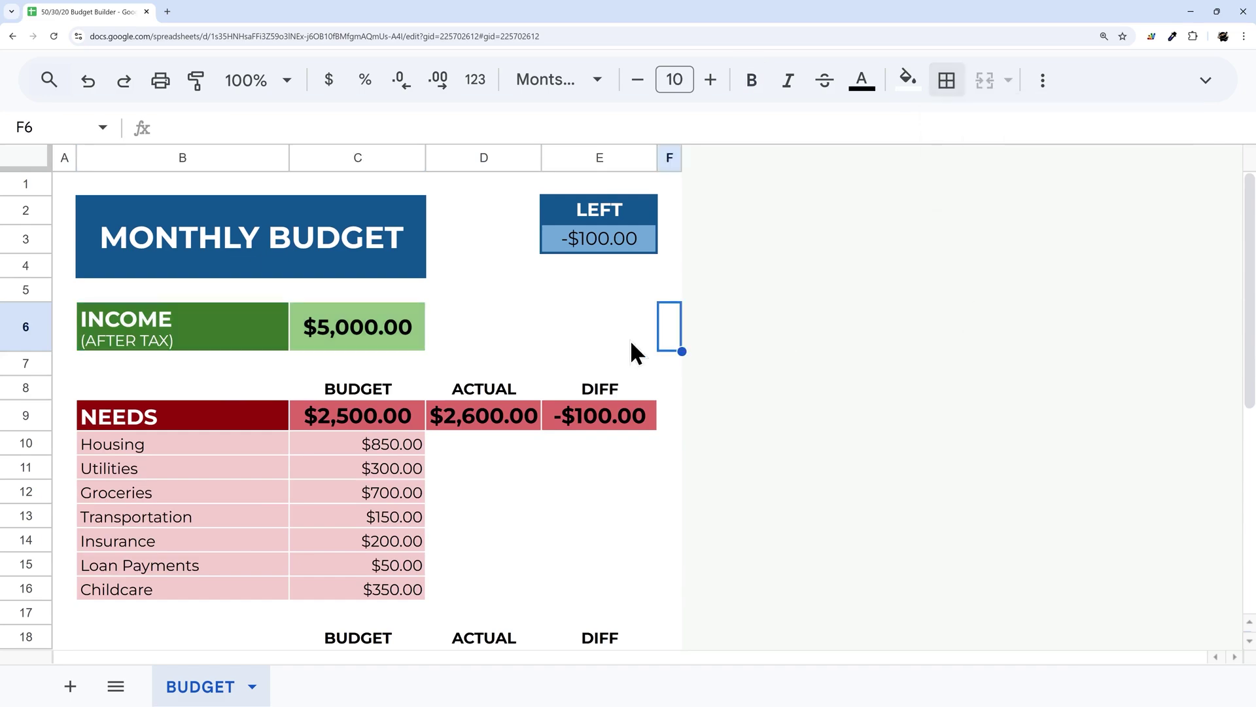
# Step: Add a conditional formatting rule to the LEFT amount in E3 that applies when the value is less than 0
pyautogui.click(572, 241)
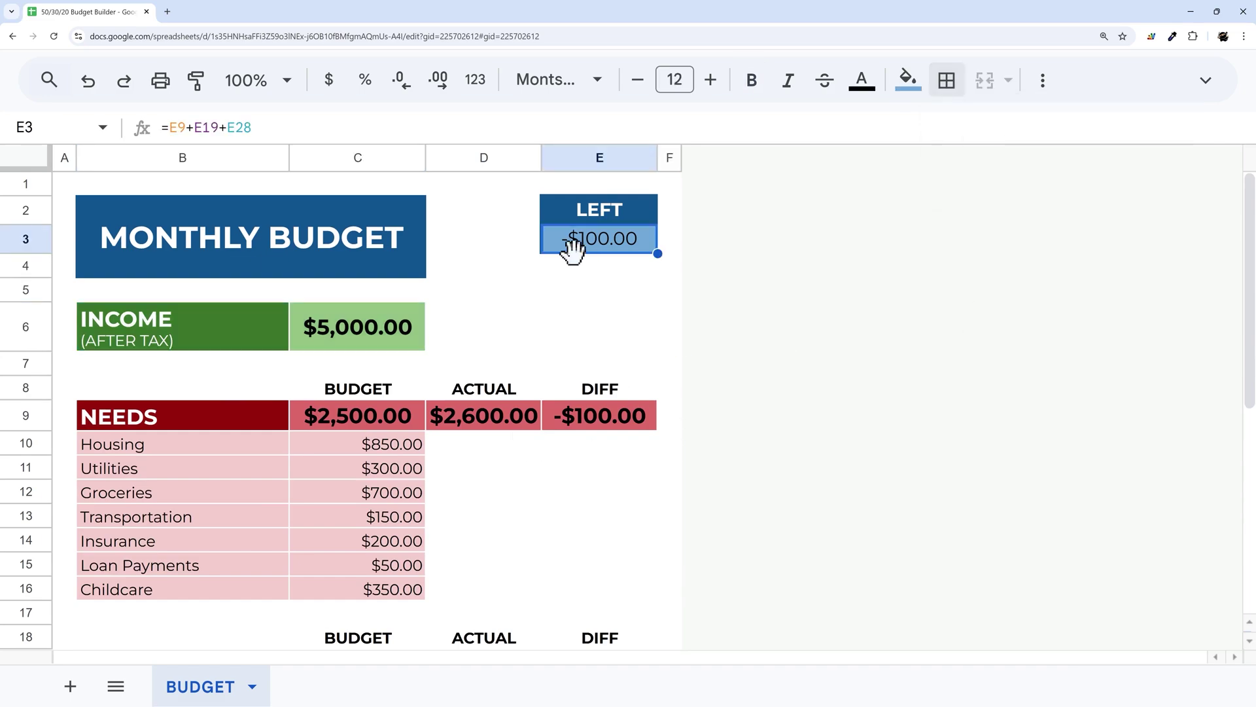
pyautogui.rightClick(606, 237)
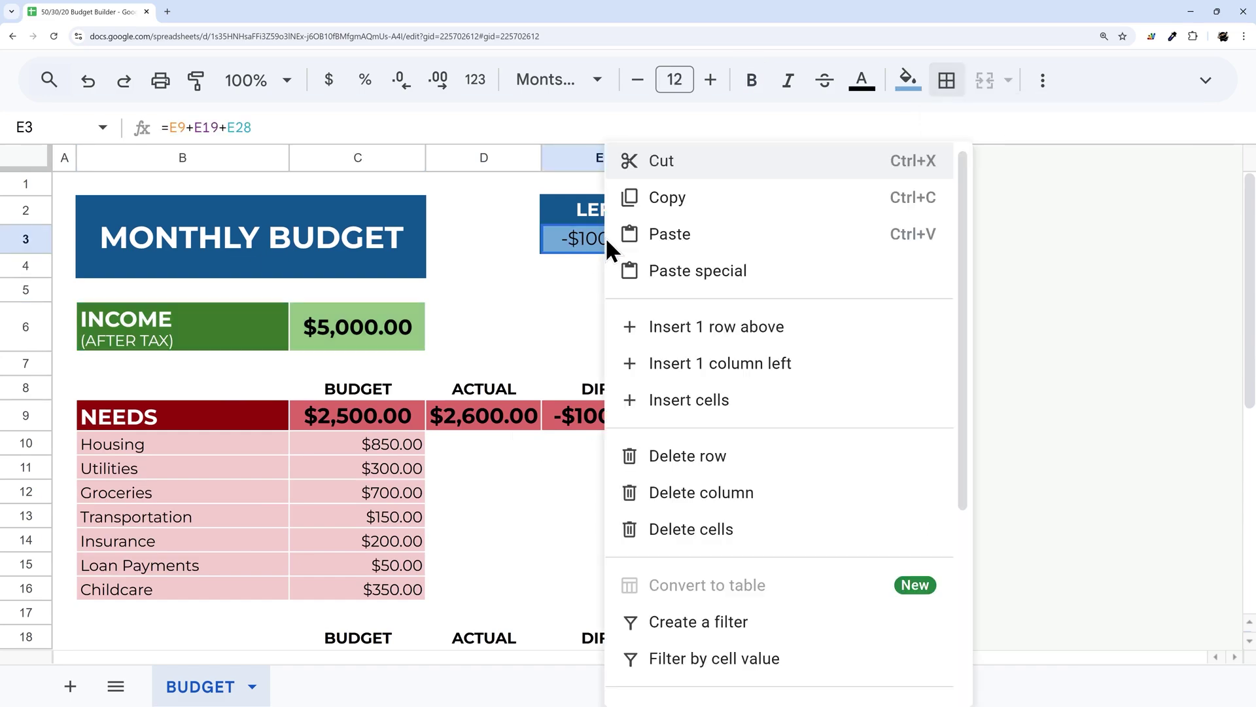
pyautogui.moveTo(634, 269)
pyautogui.scroll(-4, 638, 264)
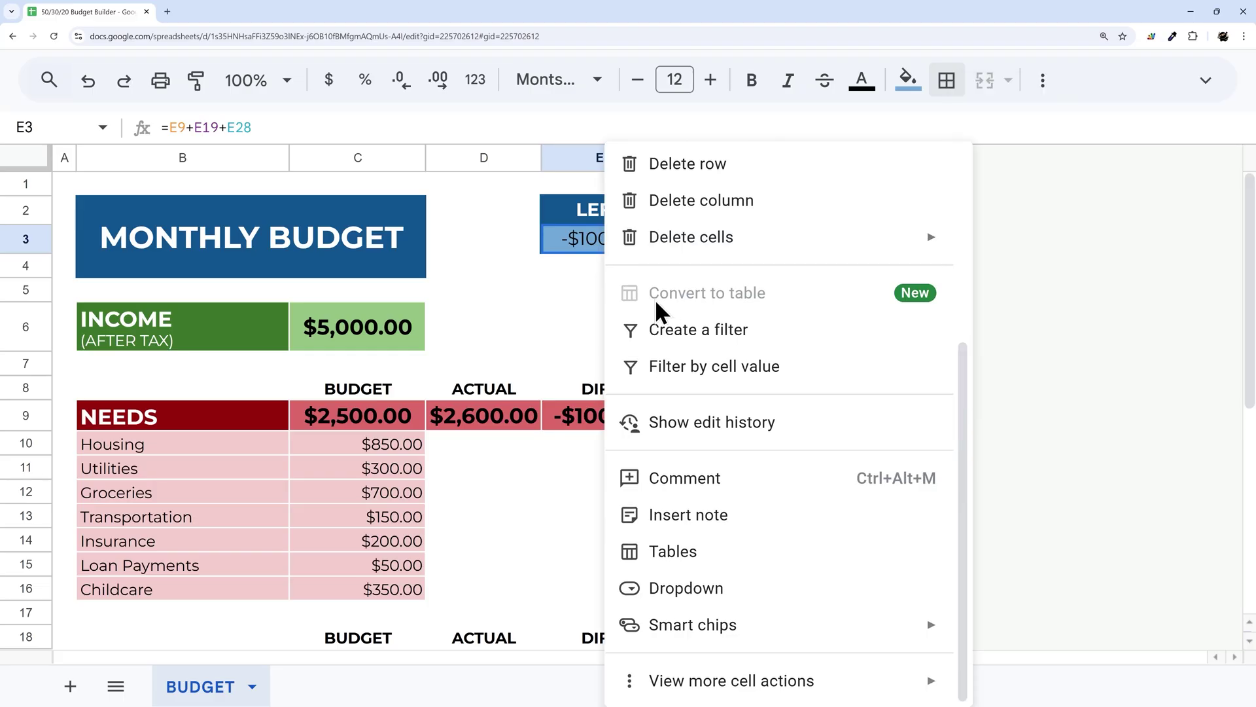
pyautogui.moveTo(782, 689)
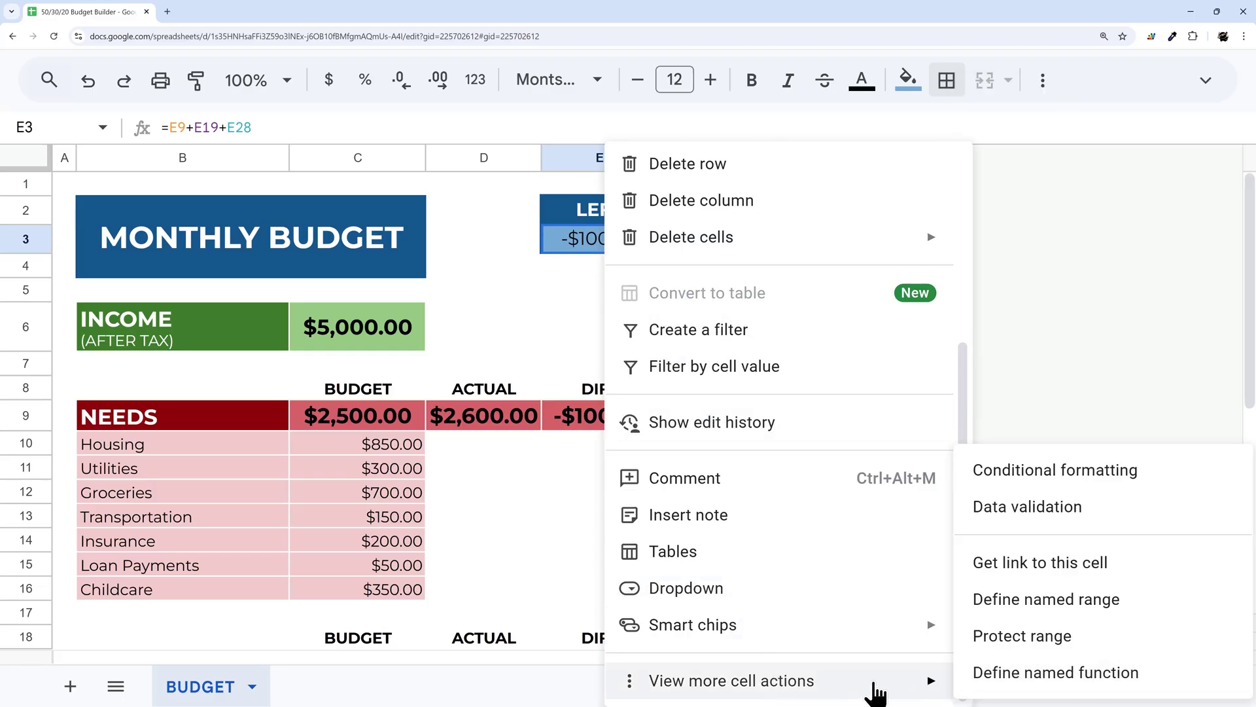
pyautogui.click(1024, 470)
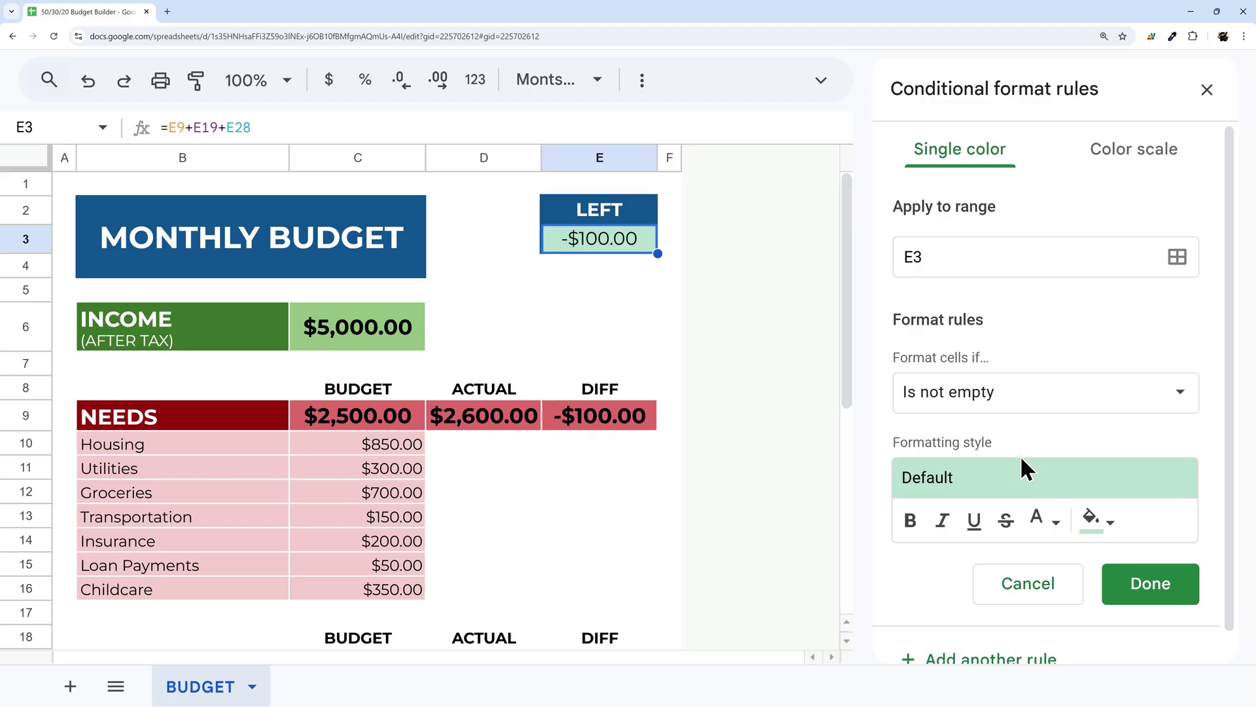
pyautogui.click(998, 405)
pyautogui.scroll(-3, 1000, 400)
pyautogui.scroll(-3, 1000, 396)
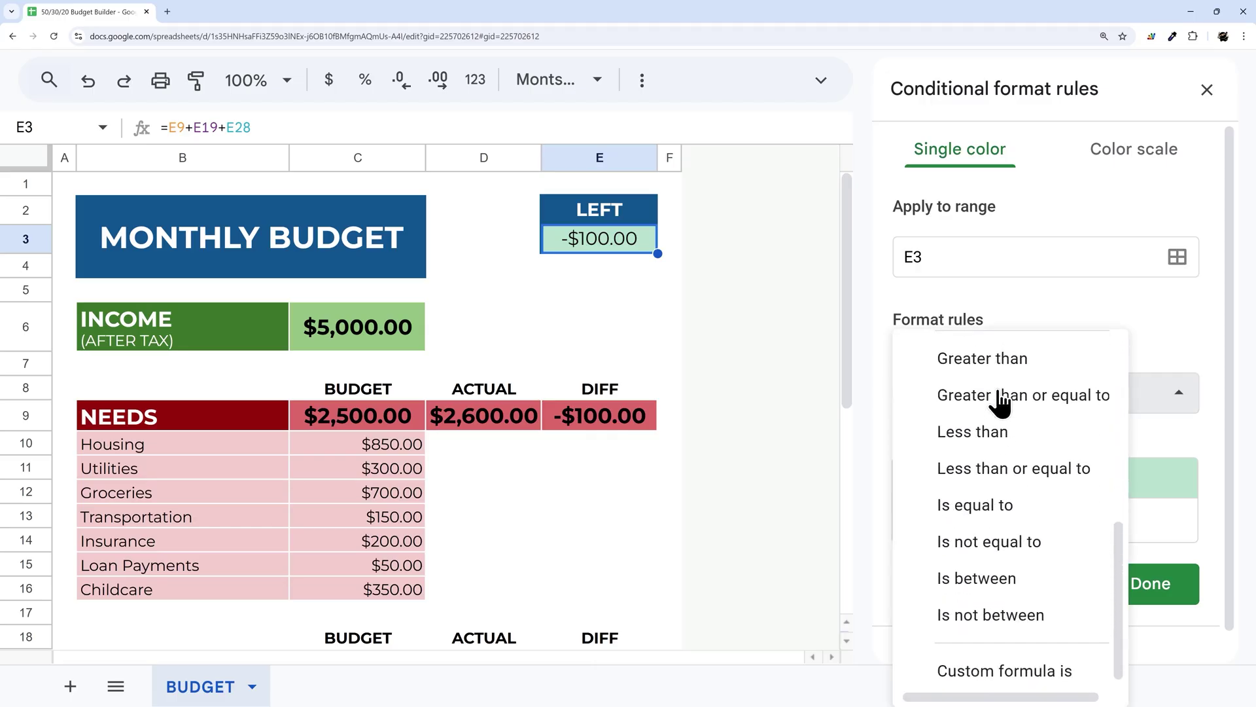
pyautogui.click(997, 437)
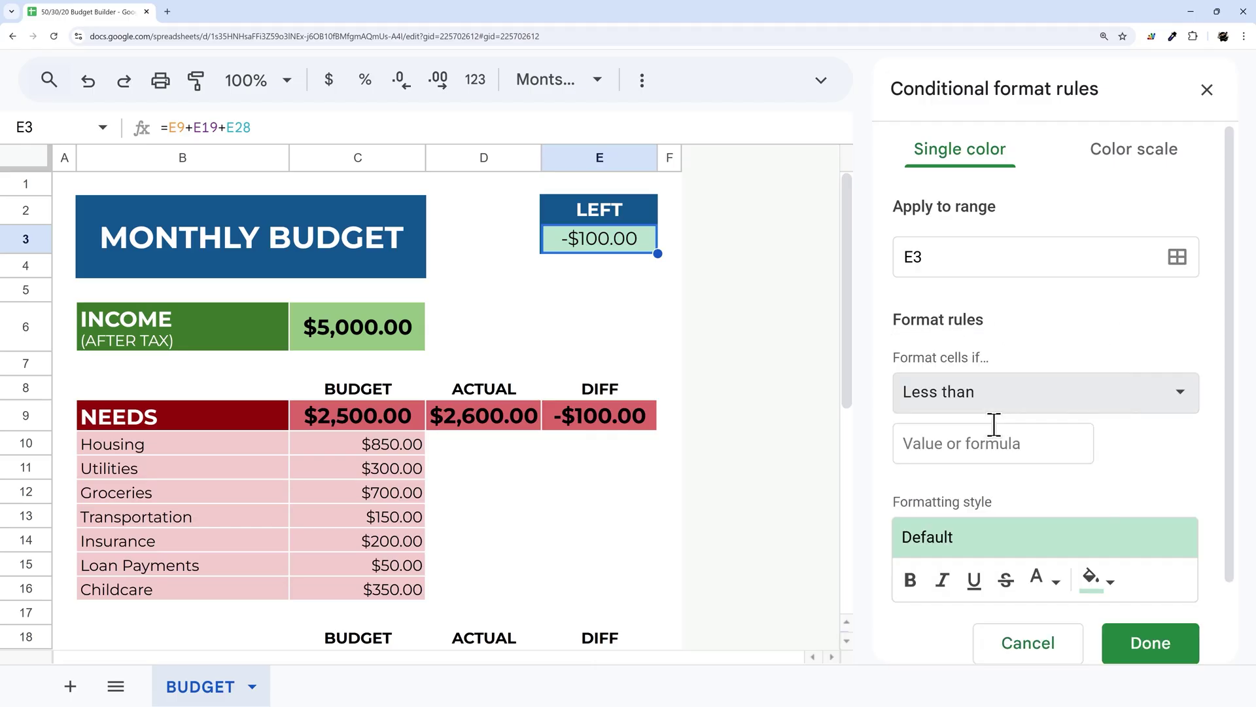
pyautogui.click(973, 449)
pyautogui.write('0')
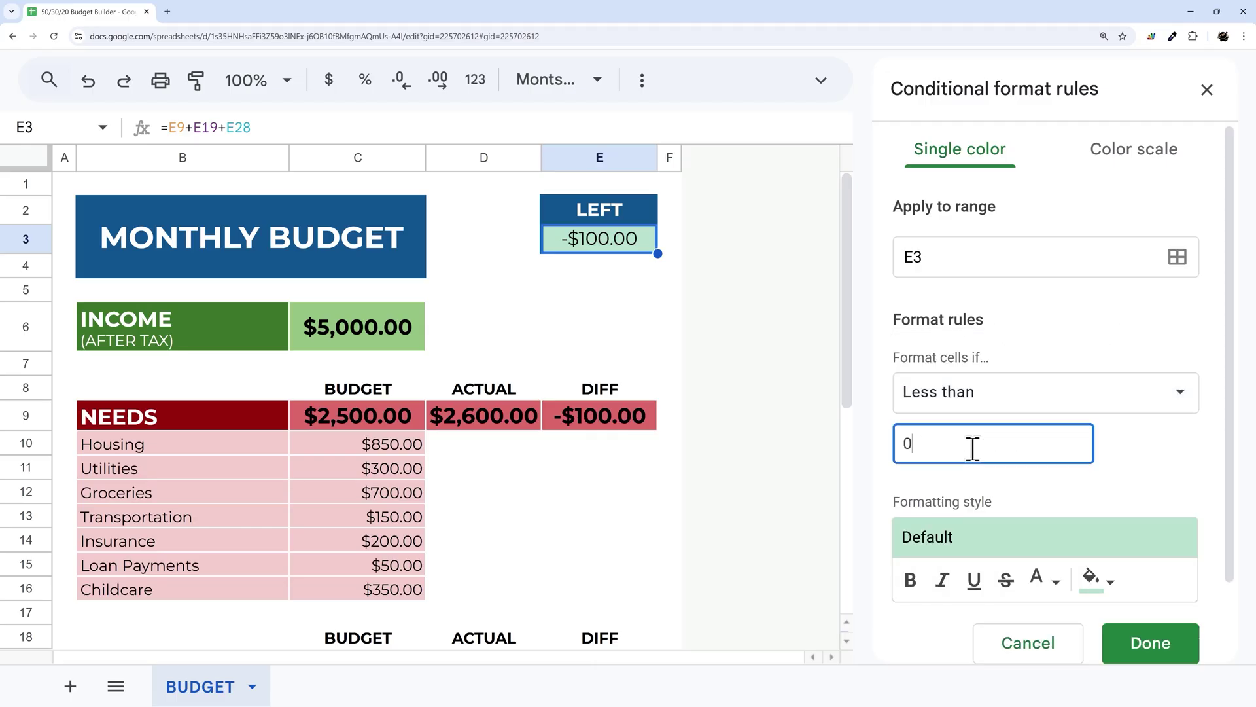
# Step: Set the less-than-0 rule's fill to the same light red as the NEEDS totals
pyautogui.click(1094, 582)
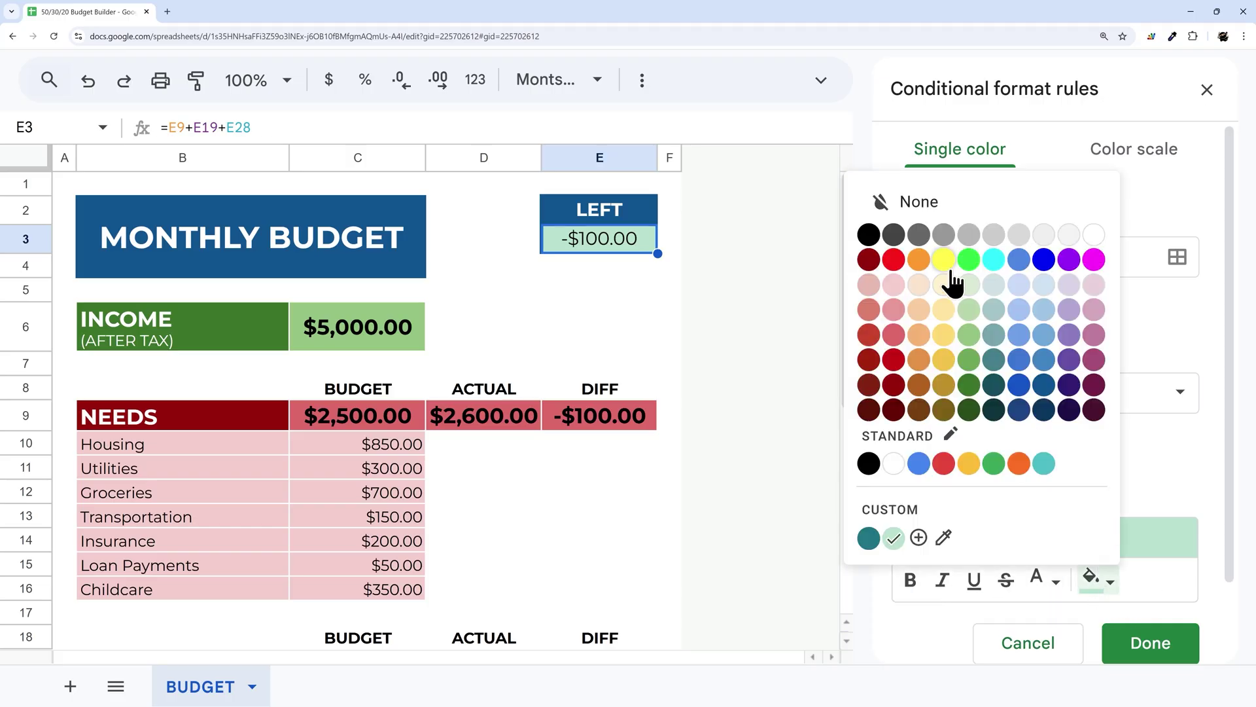
pyautogui.click(987, 207)
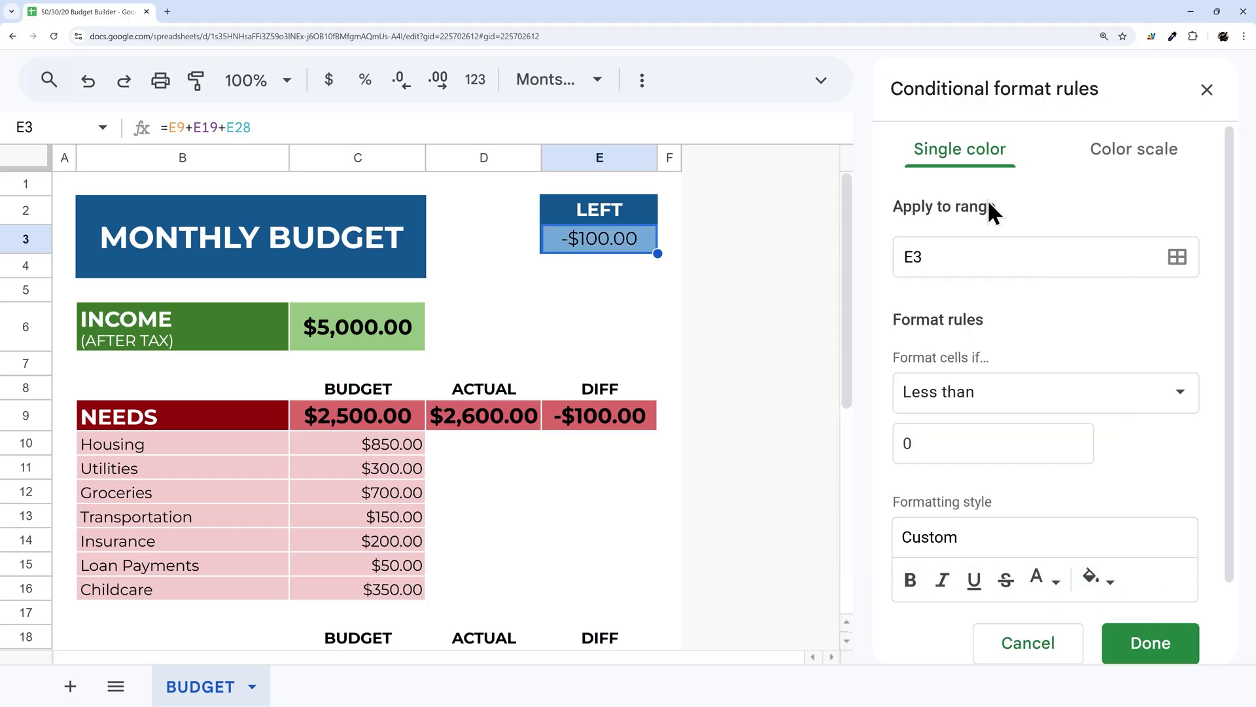
pyautogui.click(1100, 581)
pyautogui.click(1039, 579)
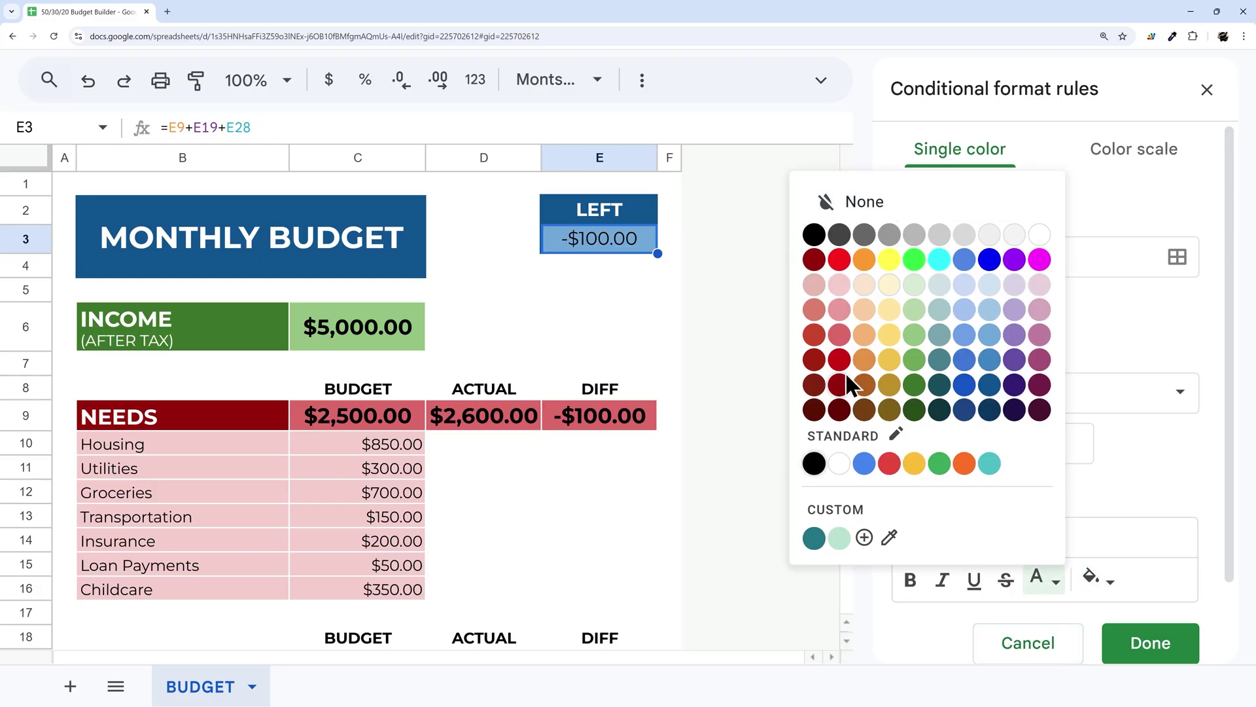
pyautogui.click(1100, 579)
pyautogui.click(1105, 579)
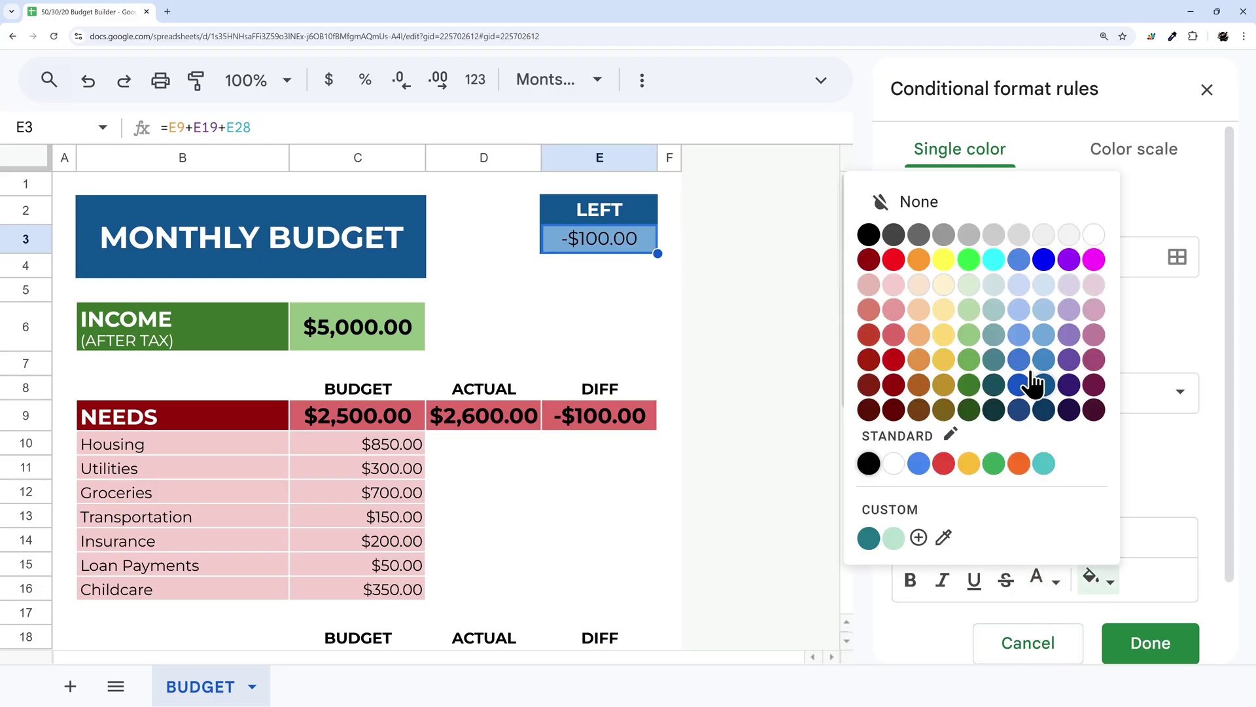
pyautogui.click(894, 334)
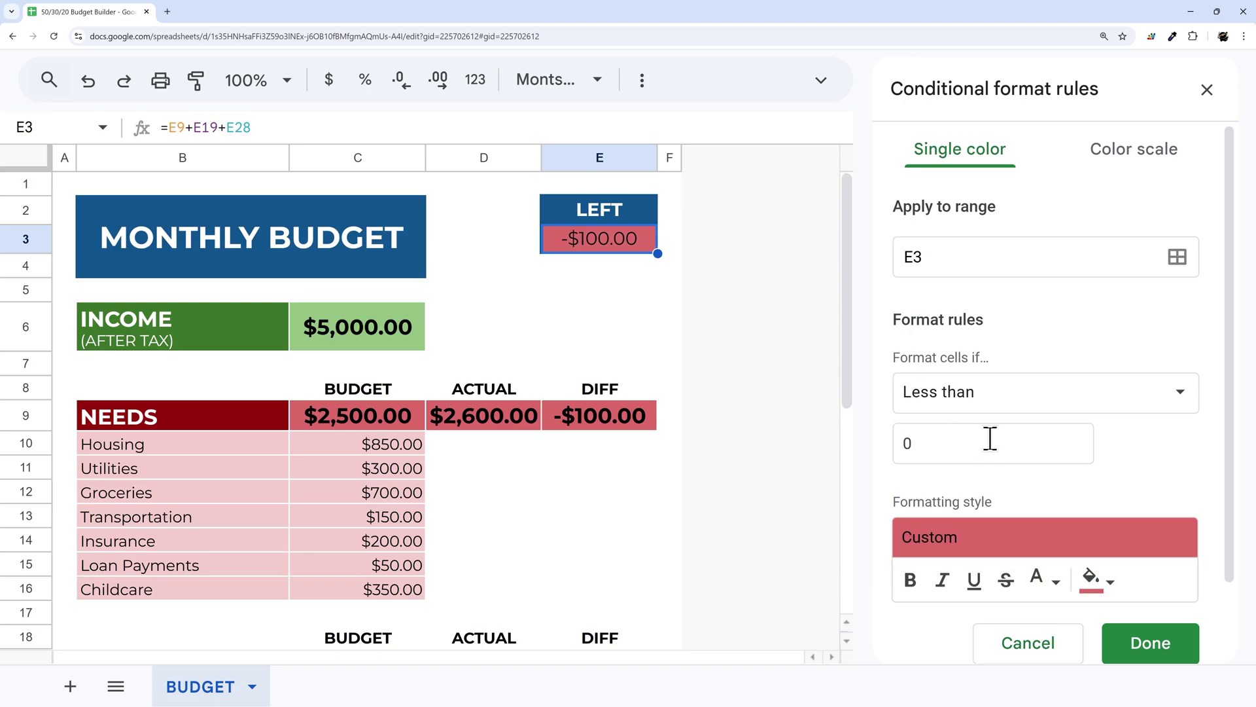
# Step: Make the rule's text white and bold, and save the rule
pyautogui.click(1038, 578)
pyautogui.click(1036, 237)
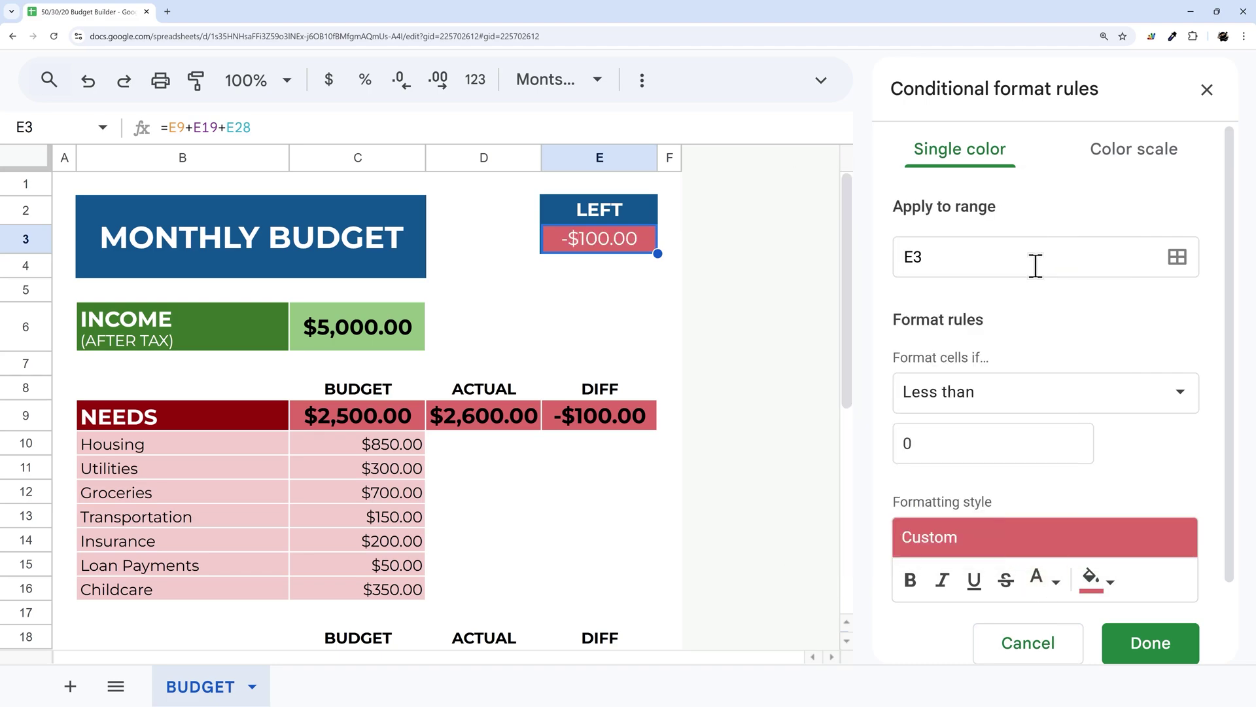
pyautogui.click(910, 580)
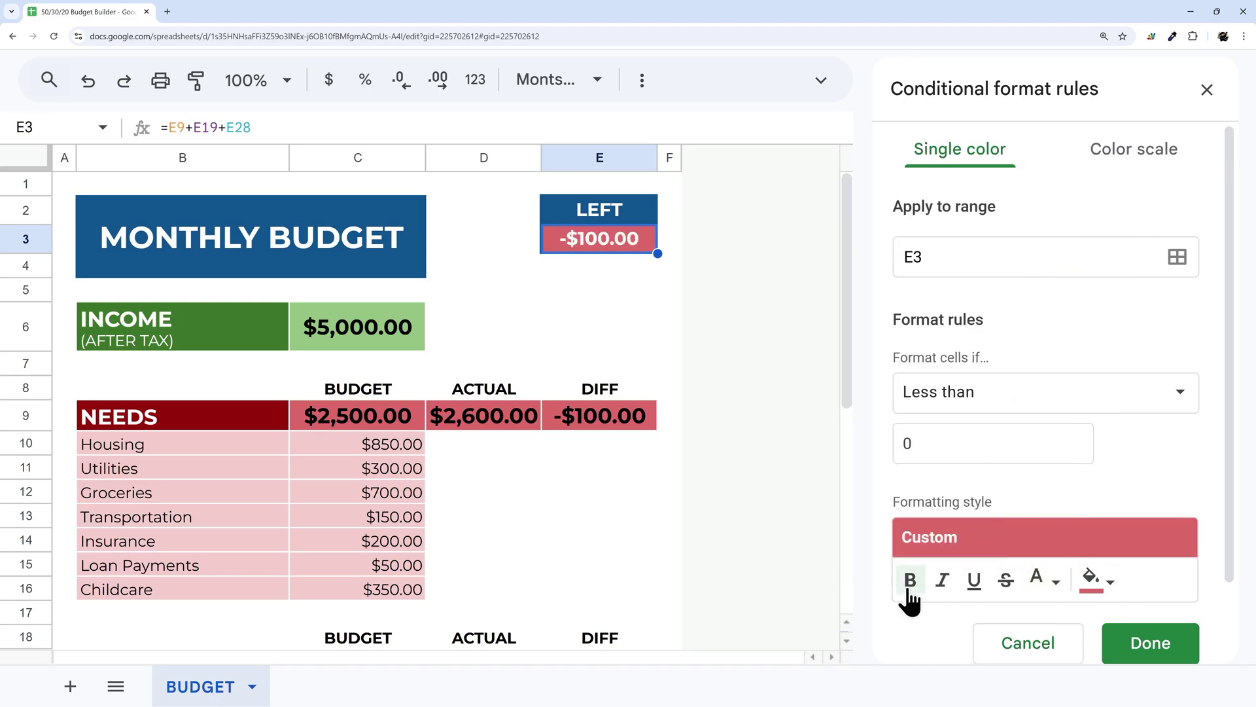
pyautogui.click(1142, 643)
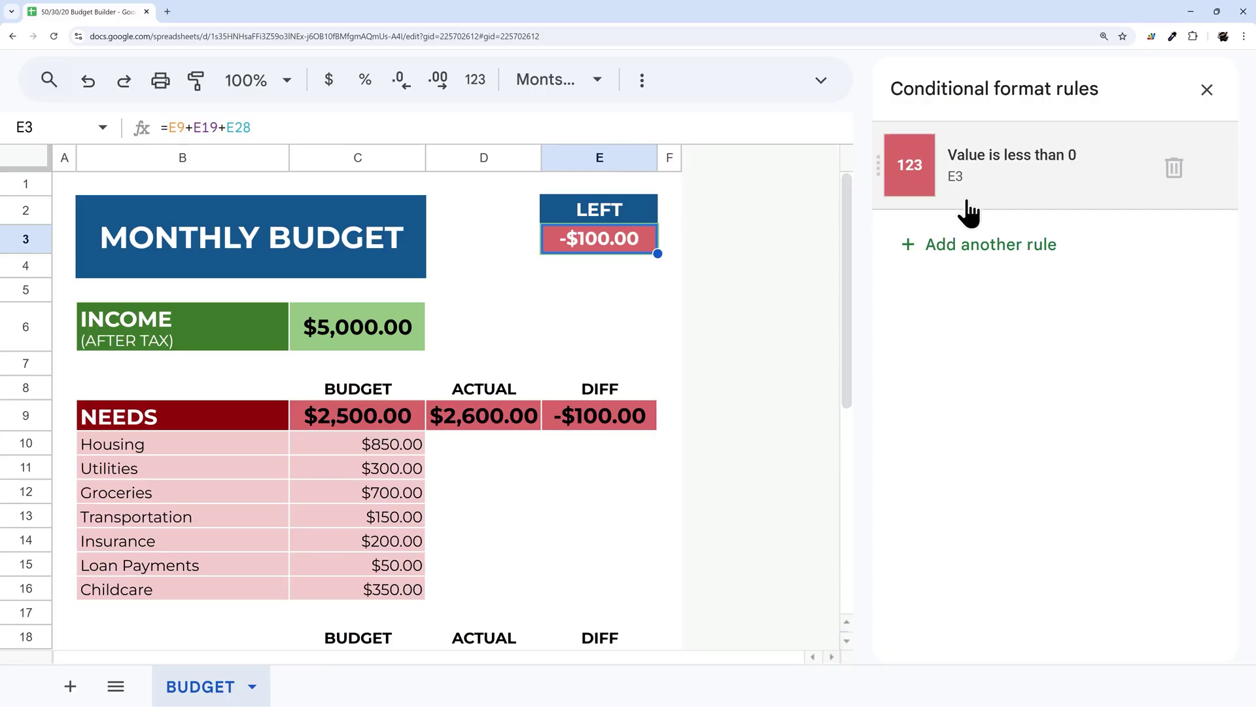
# Step: Add a second rule to E3 that applies a light green fill when the value is greater than or equal to 0
pyautogui.click(982, 176)
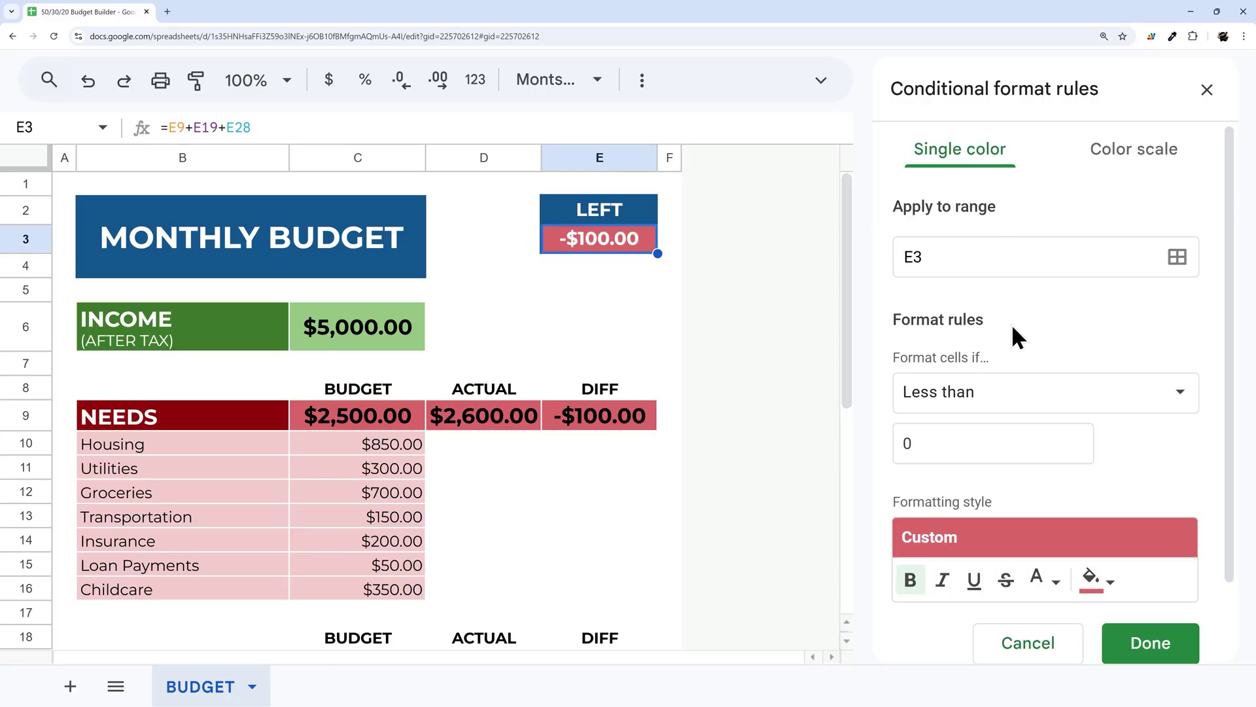
pyautogui.scroll(-2, 1060, 431)
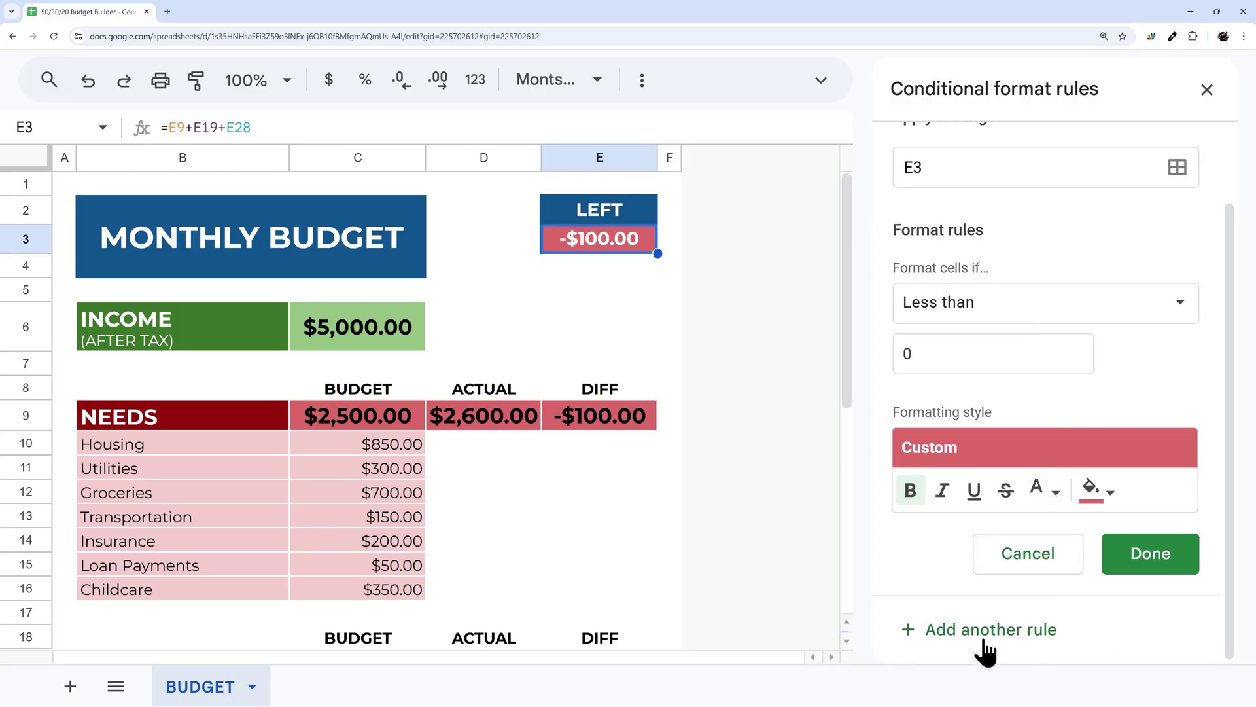
pyautogui.scroll(2, 997, 436)
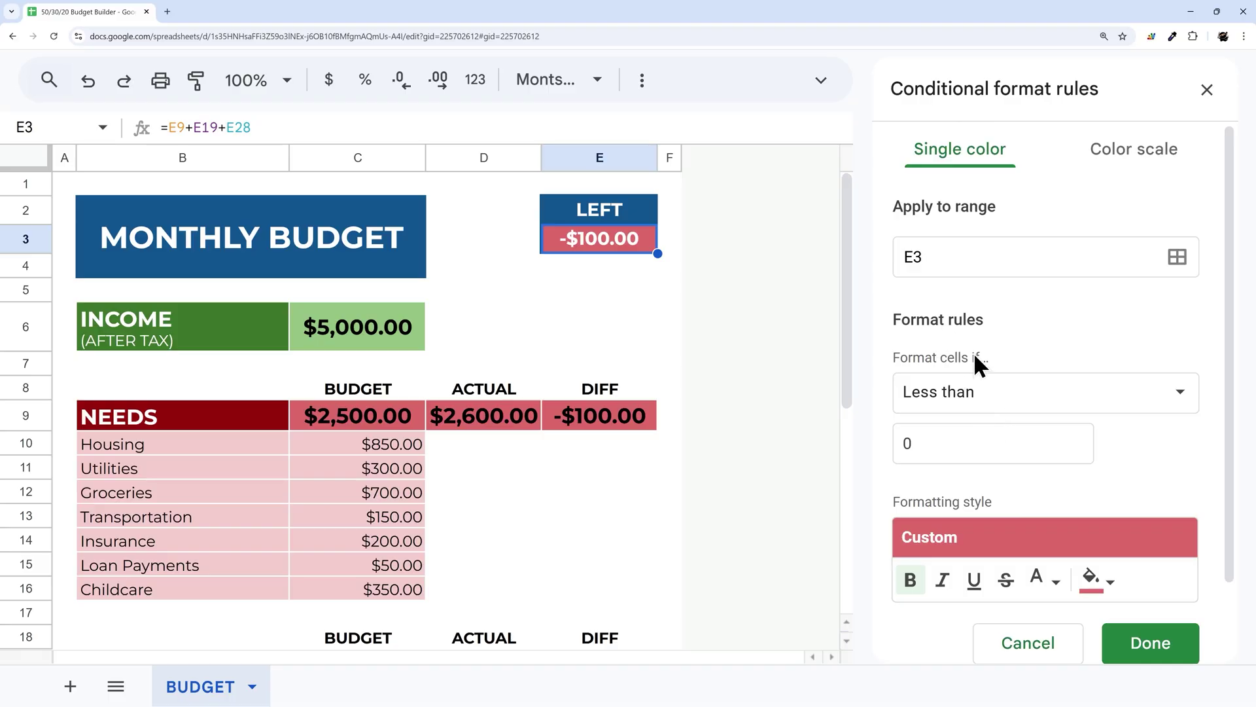
pyautogui.click(973, 400)
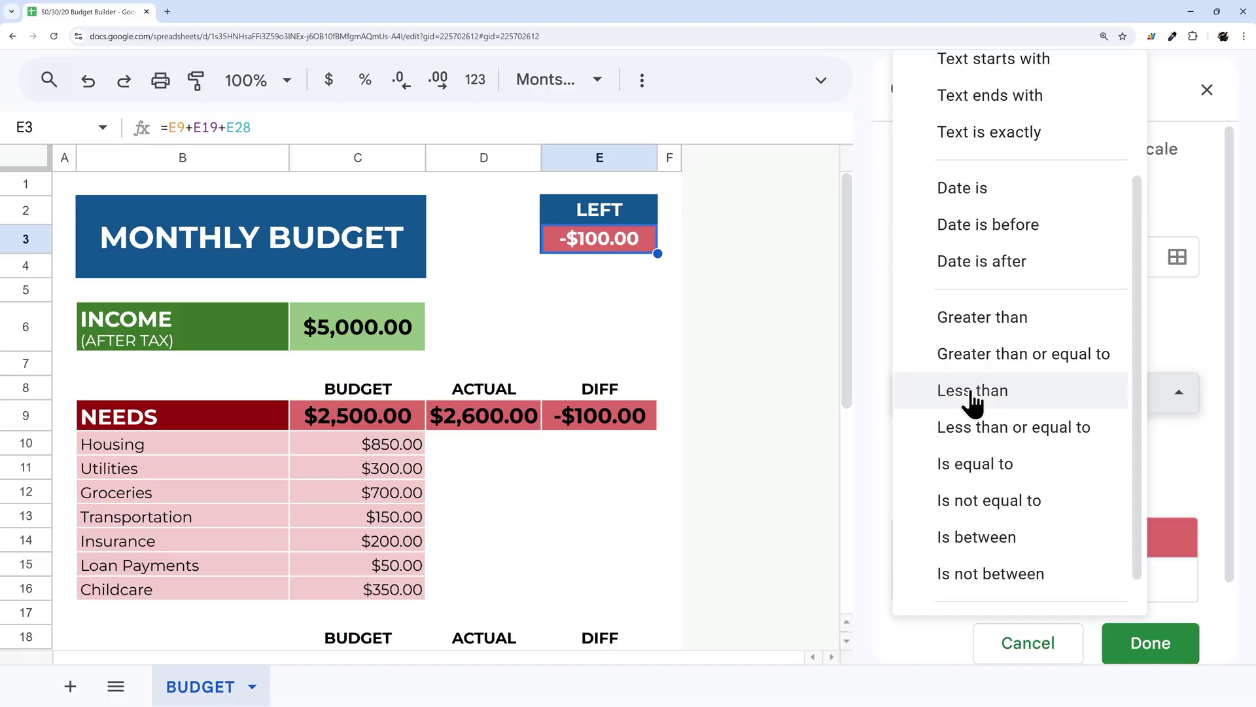
pyautogui.click(985, 354)
pyautogui.click(1097, 584)
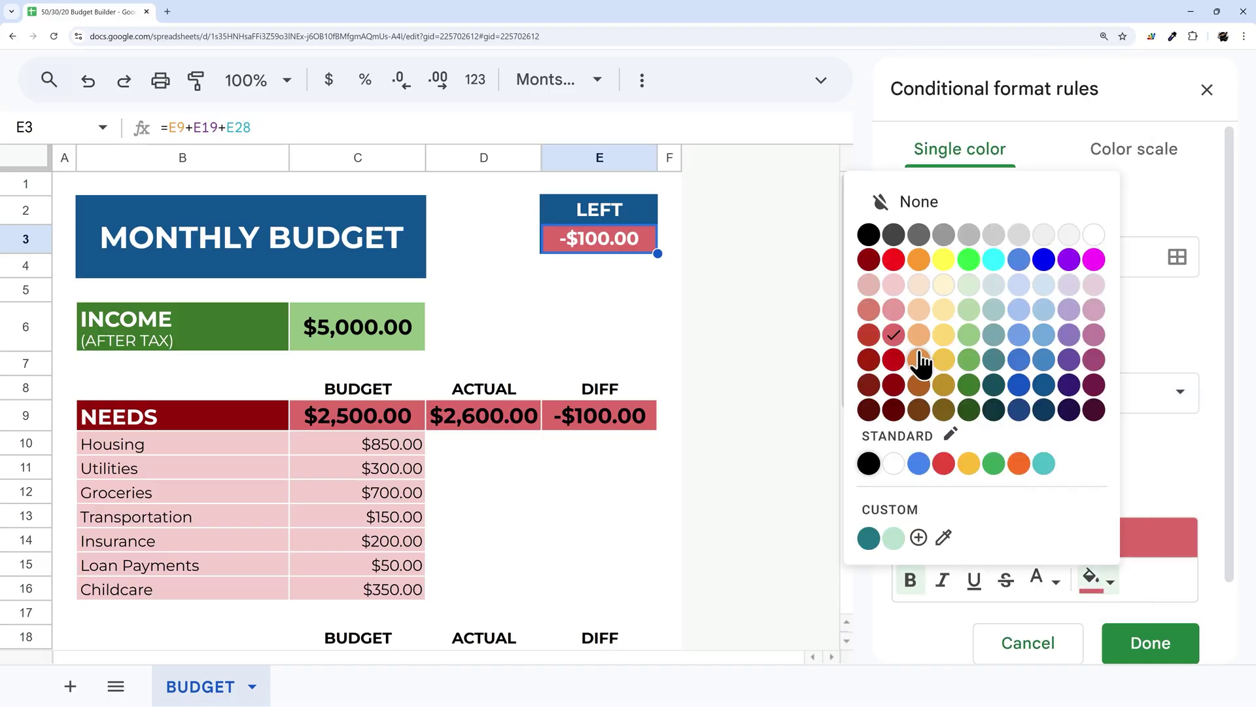
pyautogui.click(961, 335)
pyautogui.click(1149, 644)
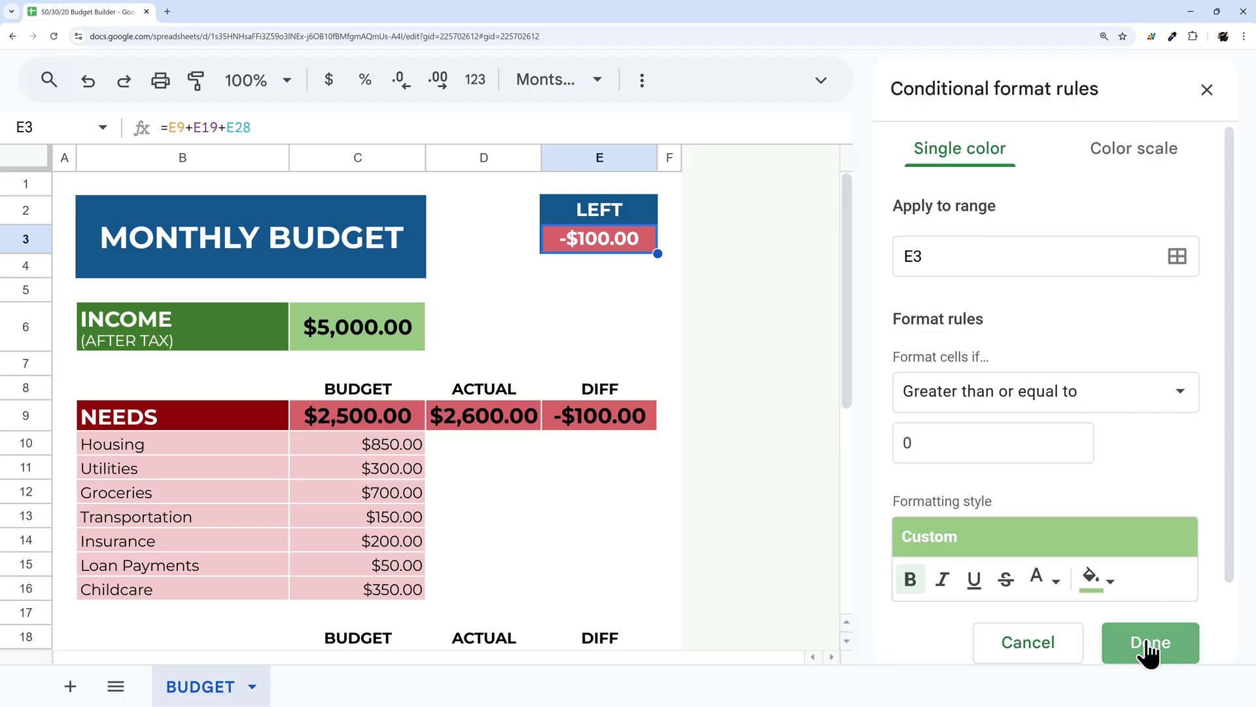
pyautogui.click(1207, 90)
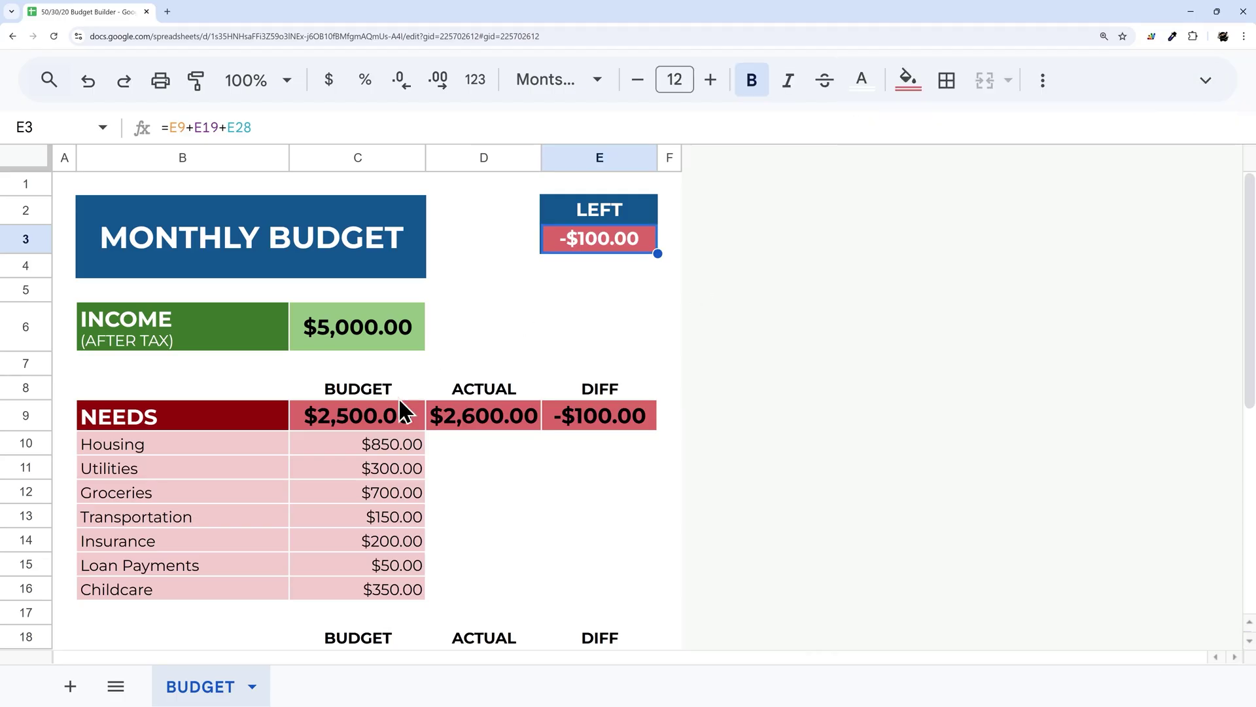
# Step: Set the Housing amount in C10 to 750 to test the LEFT cell's color rules
pyautogui.click(399, 444)
pyautogui.write('750')
pyautogui.press('Return')
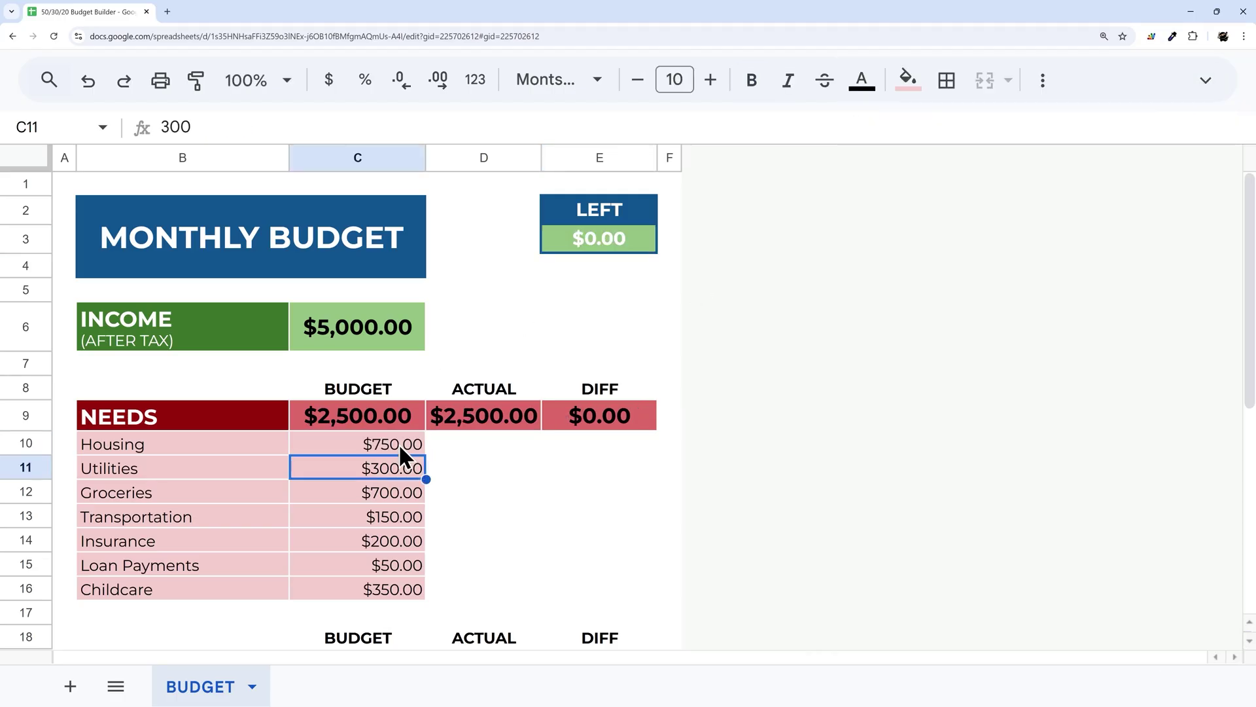
pyautogui.click(607, 242)
# Step: Set the Housing amount in C10 to 700 and select the LEFT amount in E3
pyautogui.click(389, 447)
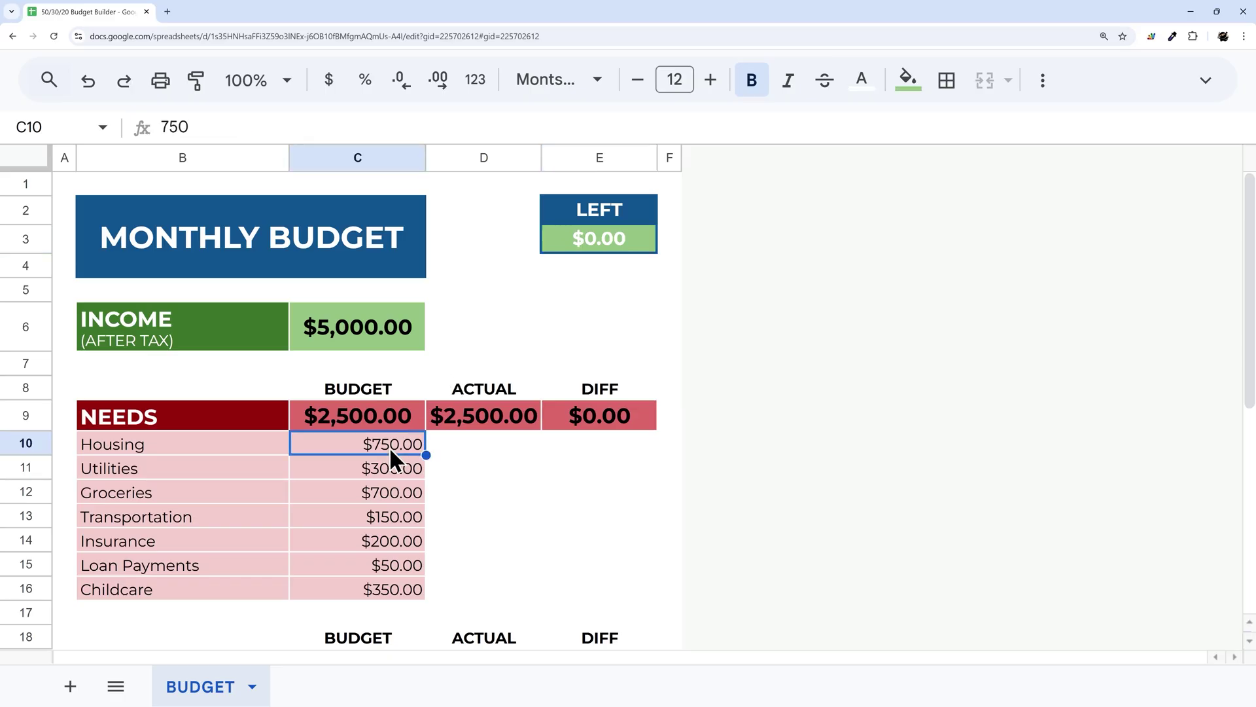
pyautogui.write('00')
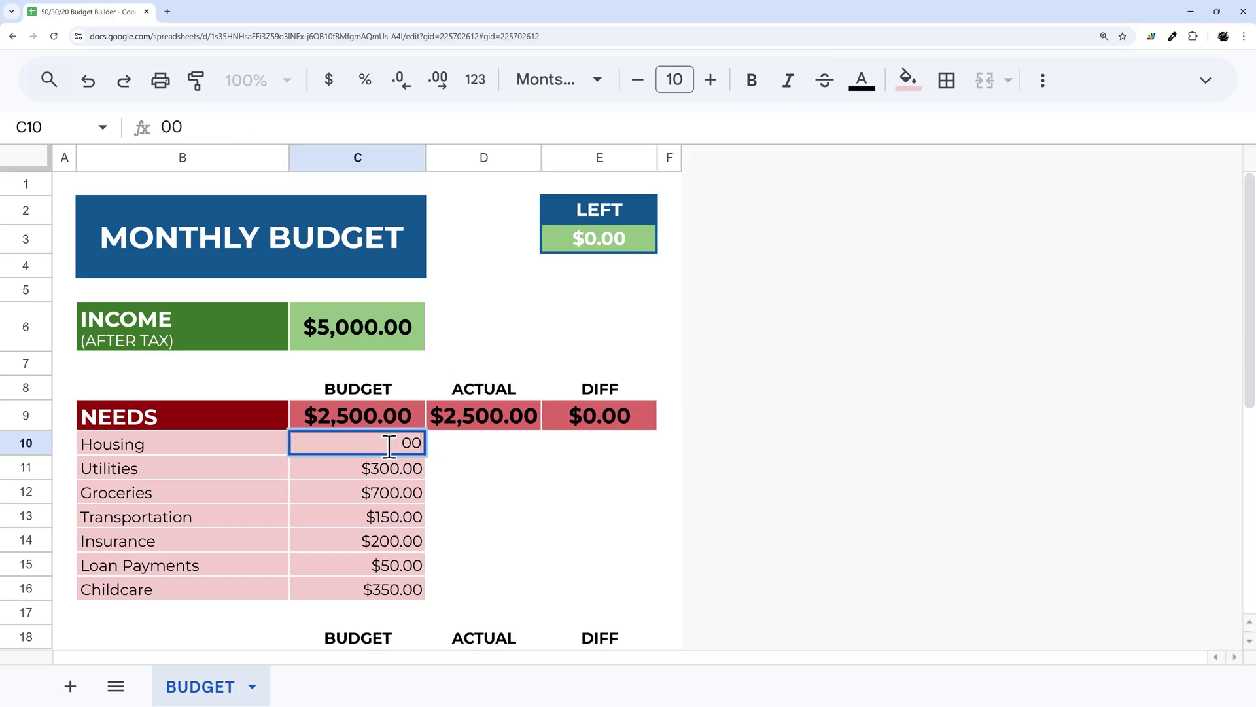
pyautogui.press('BackSpace')
pyautogui.press('BackSpace')
pyautogui.write('700')
pyautogui.press('Return')
pyautogui.click(607, 241)
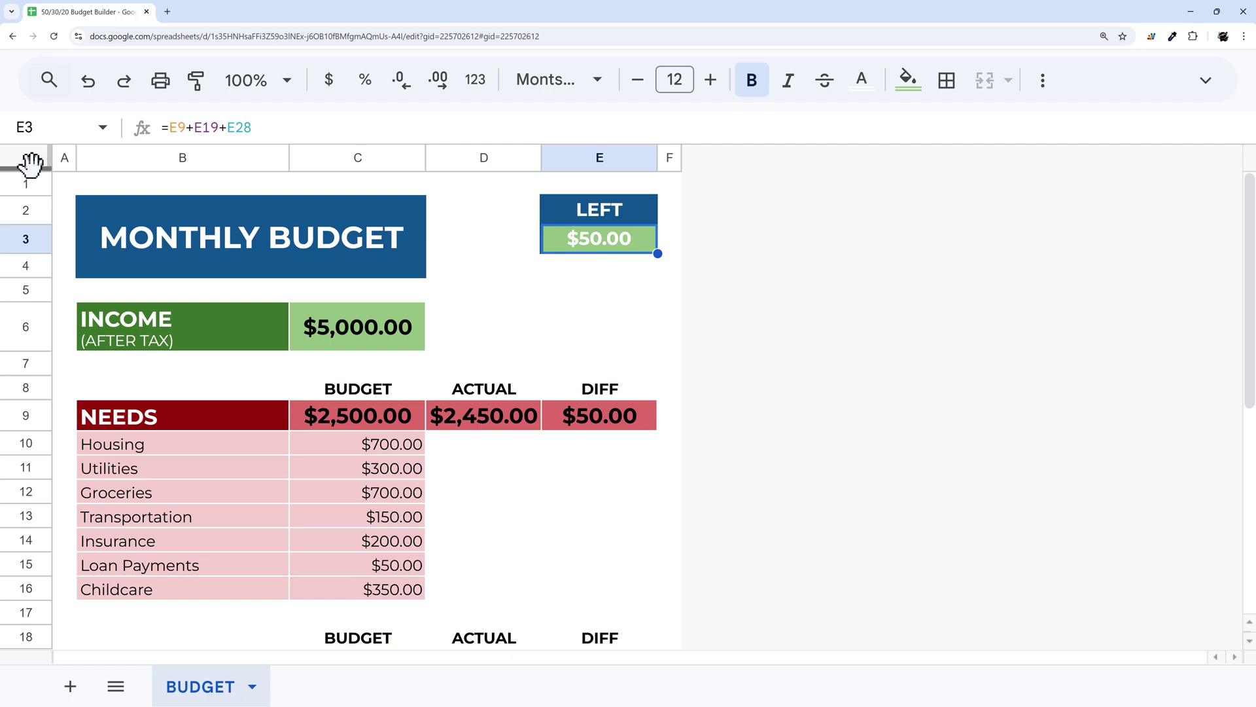
# Step: Freeze rows 1 to 4 so the title and LEFT total stay in view
pyautogui.scroll(-5, 313, 412)
pyautogui.scroll(5, 314, 414)
pyautogui.moveTo(34, 169); pyautogui.dragTo(24, 278)
# Step: Review the needs, wants and savings amounts beneath the frozen header alongside the LEFT total
pyautogui.scroll(-2, 438, 365)
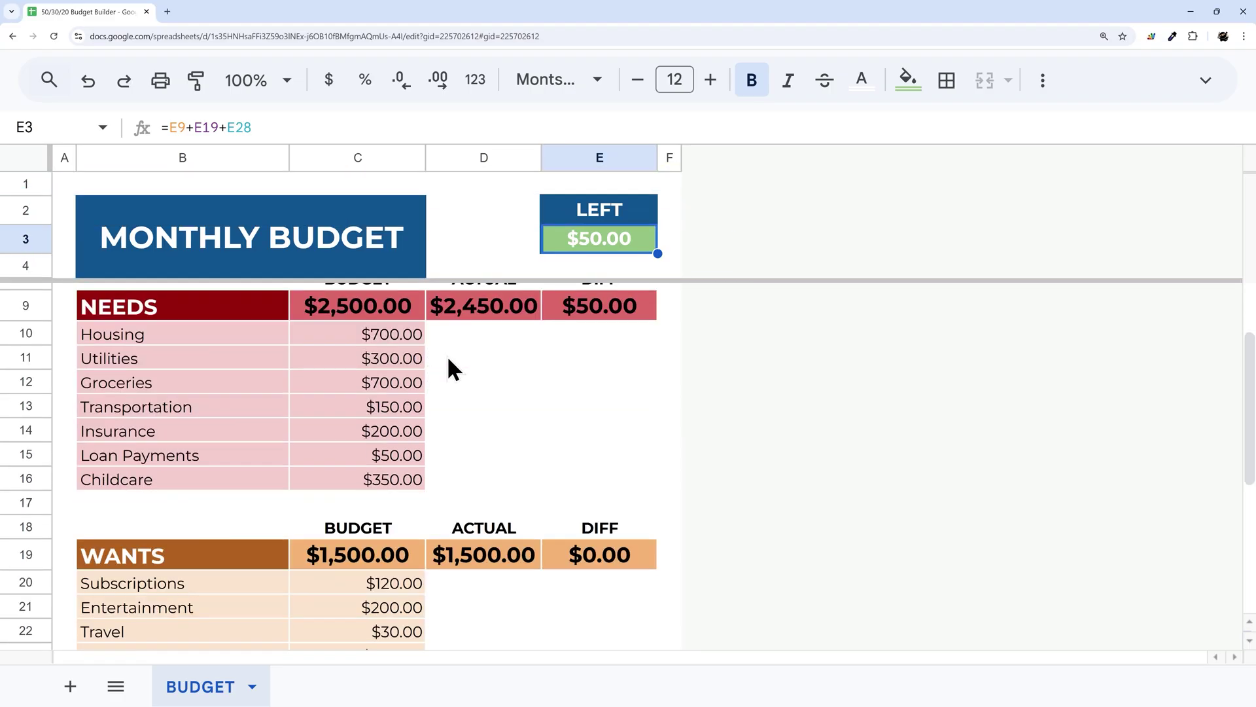
pyautogui.scroll(-5, 608, 347)
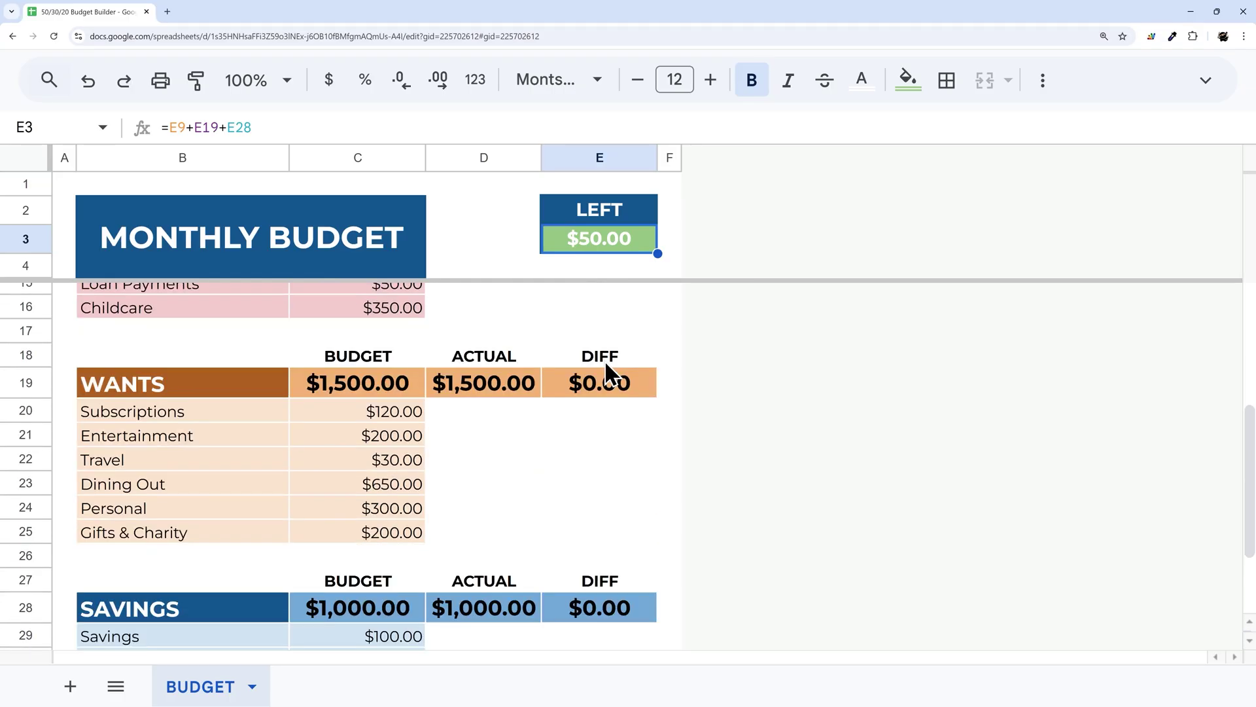
pyautogui.moveTo(355, 508); pyautogui.dragTo(364, 555)
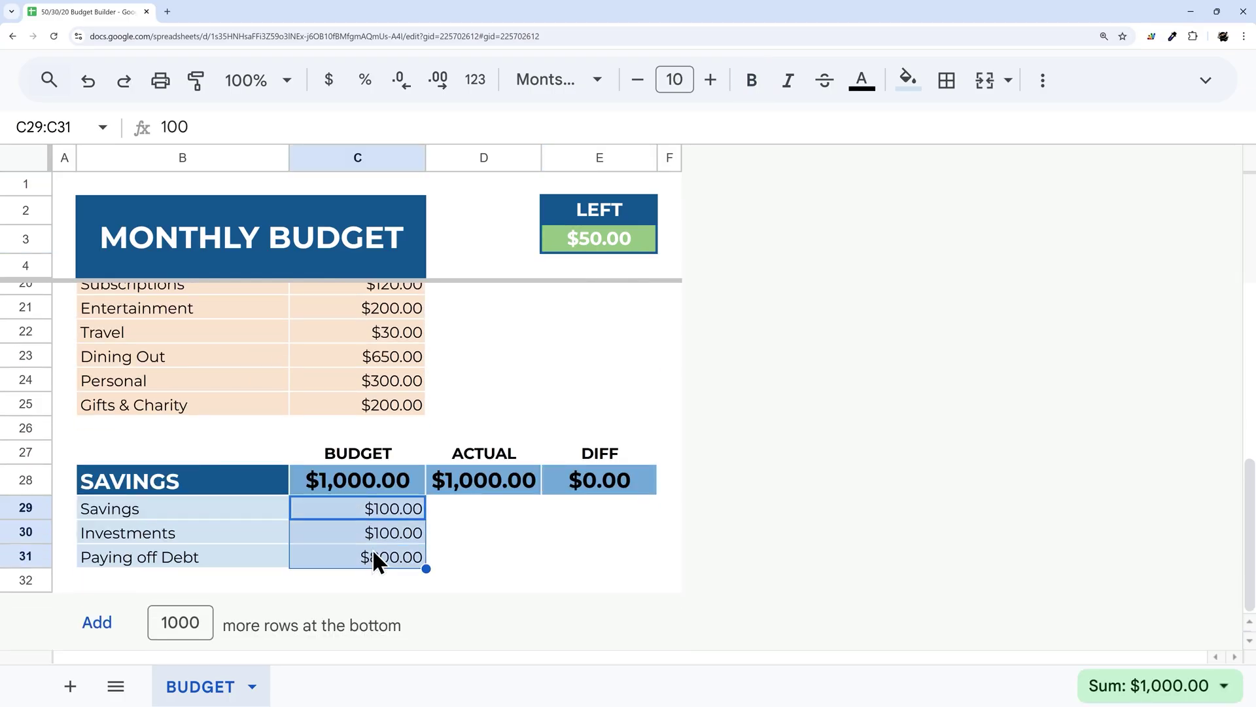
pyautogui.scroll(2, 444, 427)
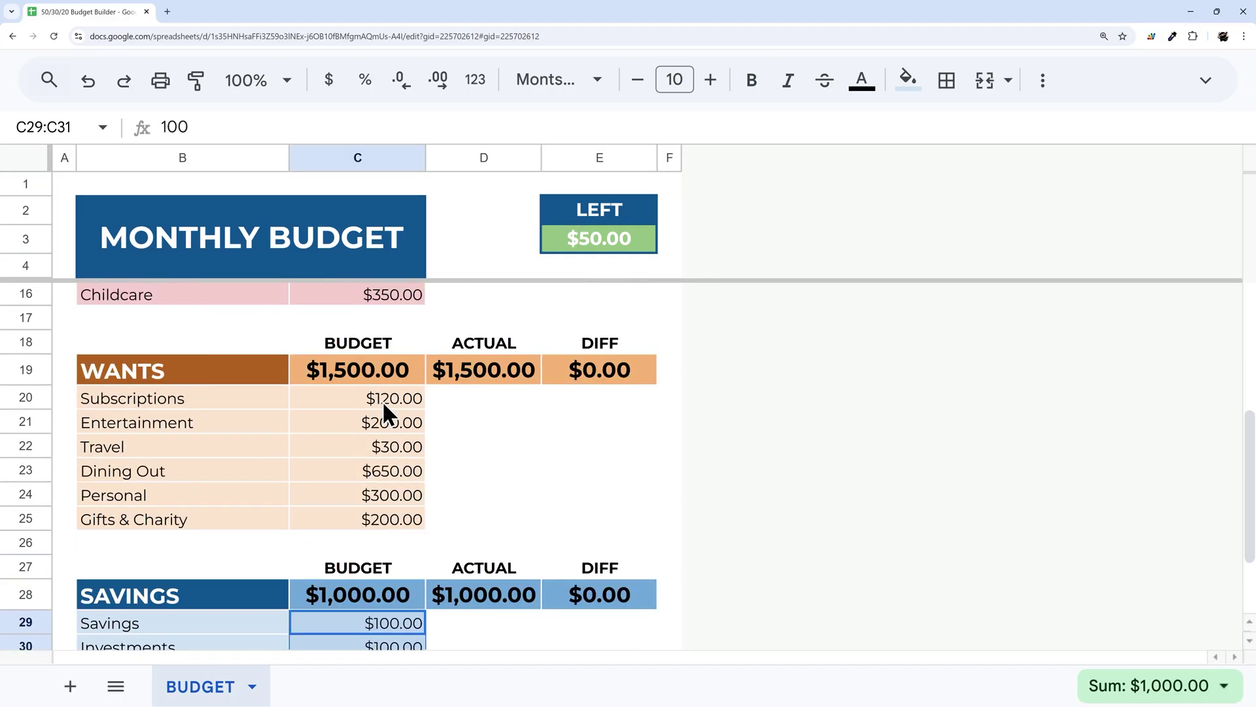
pyautogui.moveTo(382, 401); pyautogui.dragTo(378, 517)
pyautogui.click(585, 233)
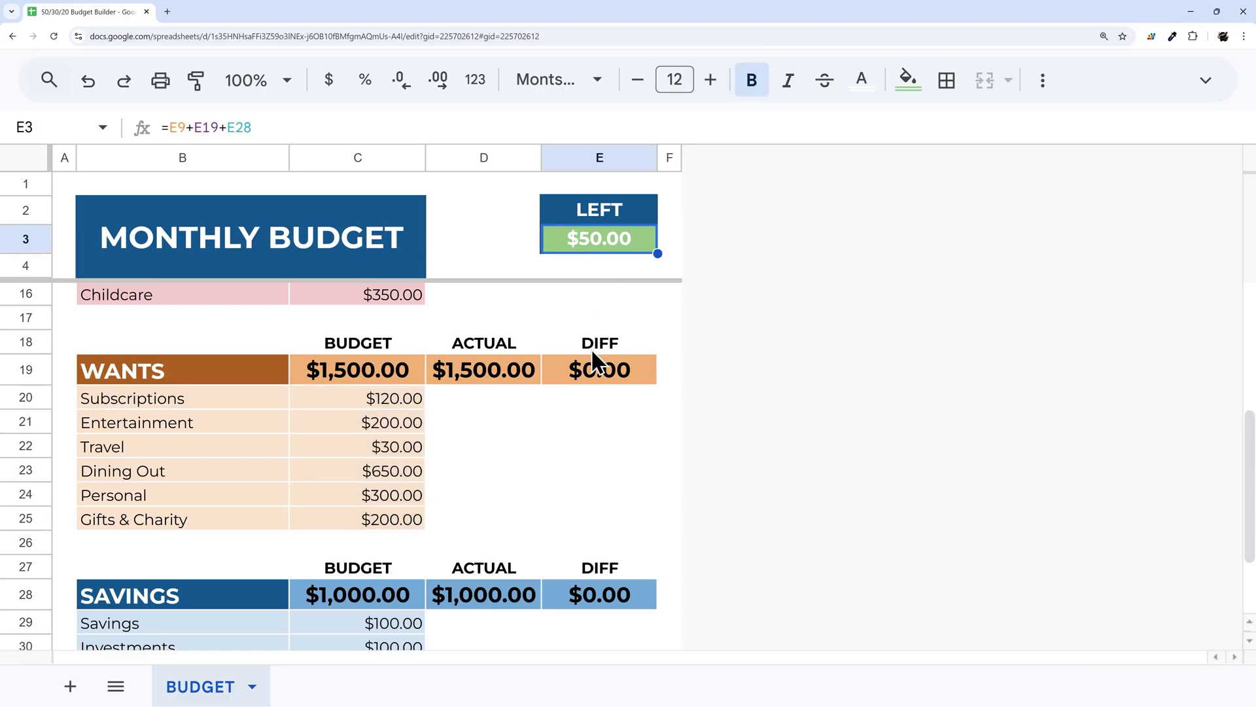
pyautogui.scroll(4, 590, 348)
pyautogui.scroll(-5, 571, 249)
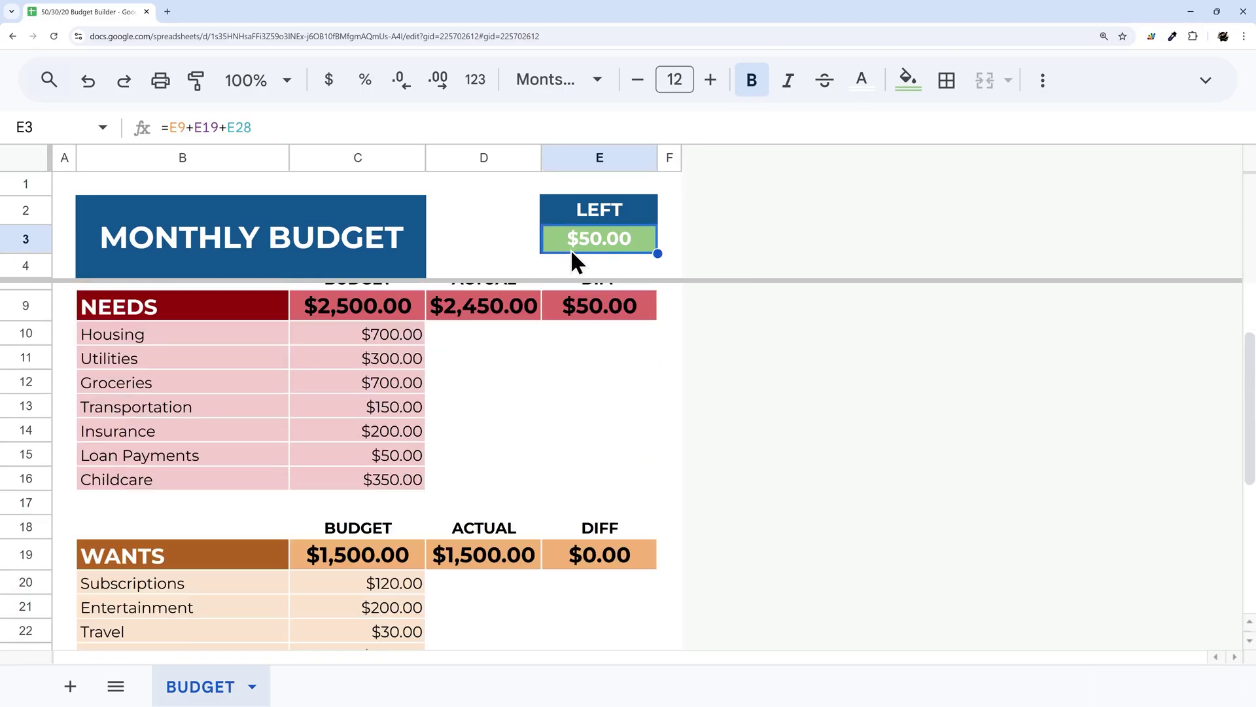
pyautogui.scroll(5, 716, 297)
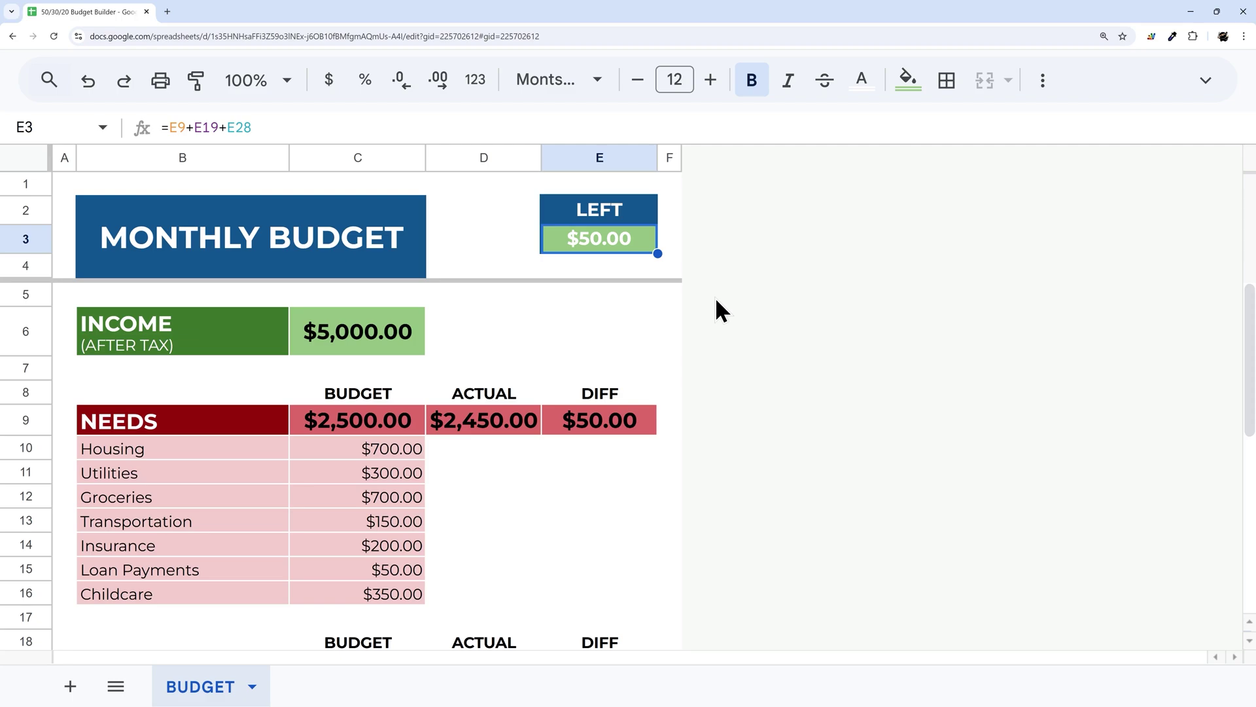
pyautogui.scroll(-1, 716, 333)
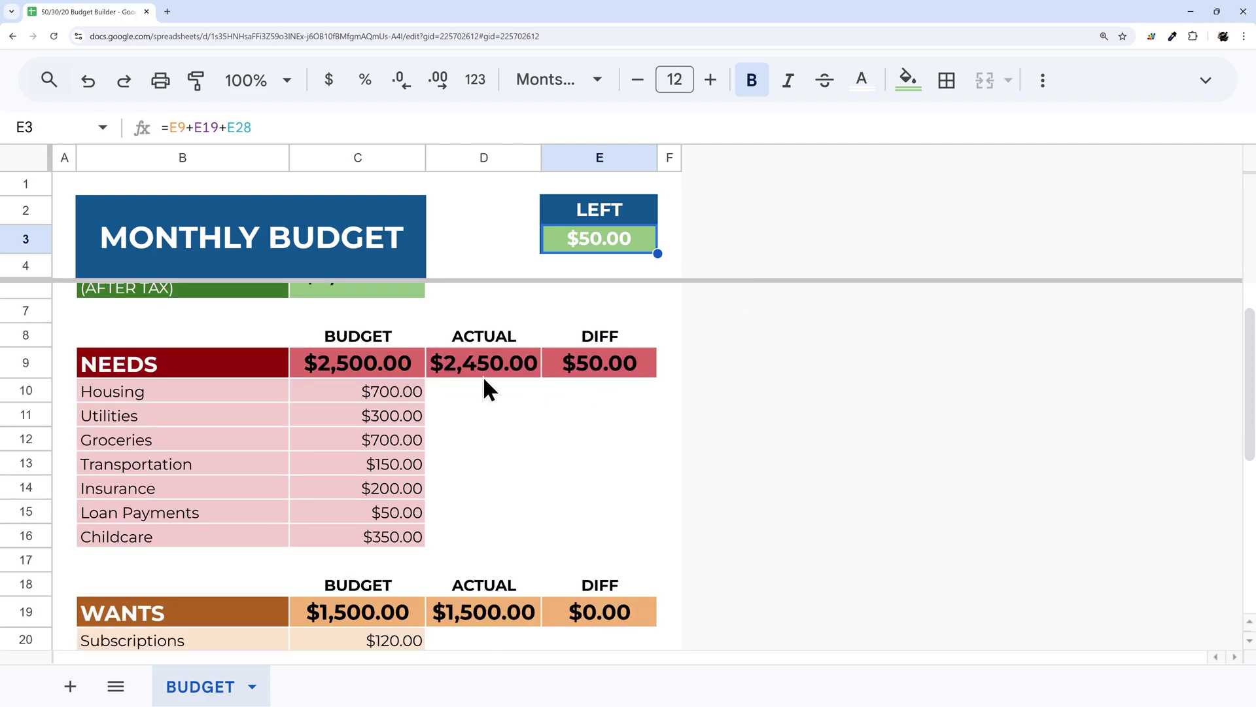
# Step: Insert five blank rows directly beneath the Housing row in the NEEDS section
pyautogui.click(98, 393)
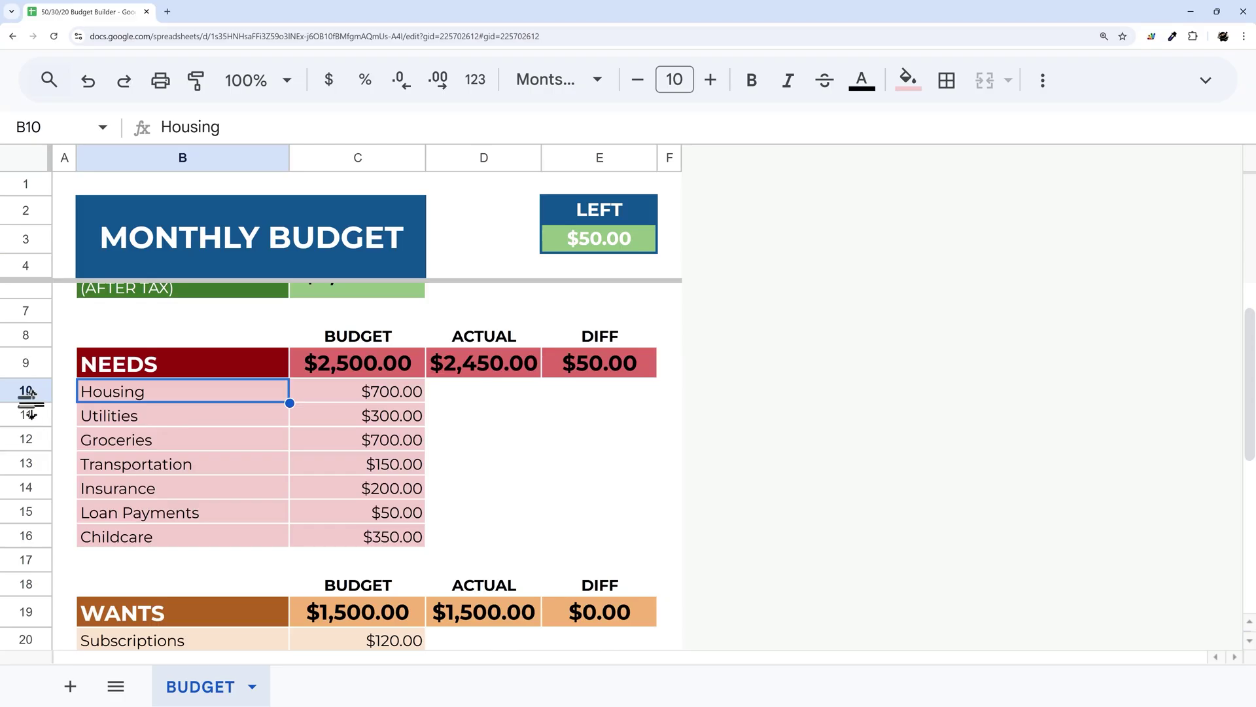
pyautogui.moveTo(31, 414); pyautogui.dragTo(33, 509)
pyautogui.moveTo(33, 510); pyautogui.dragTo(33, 510)
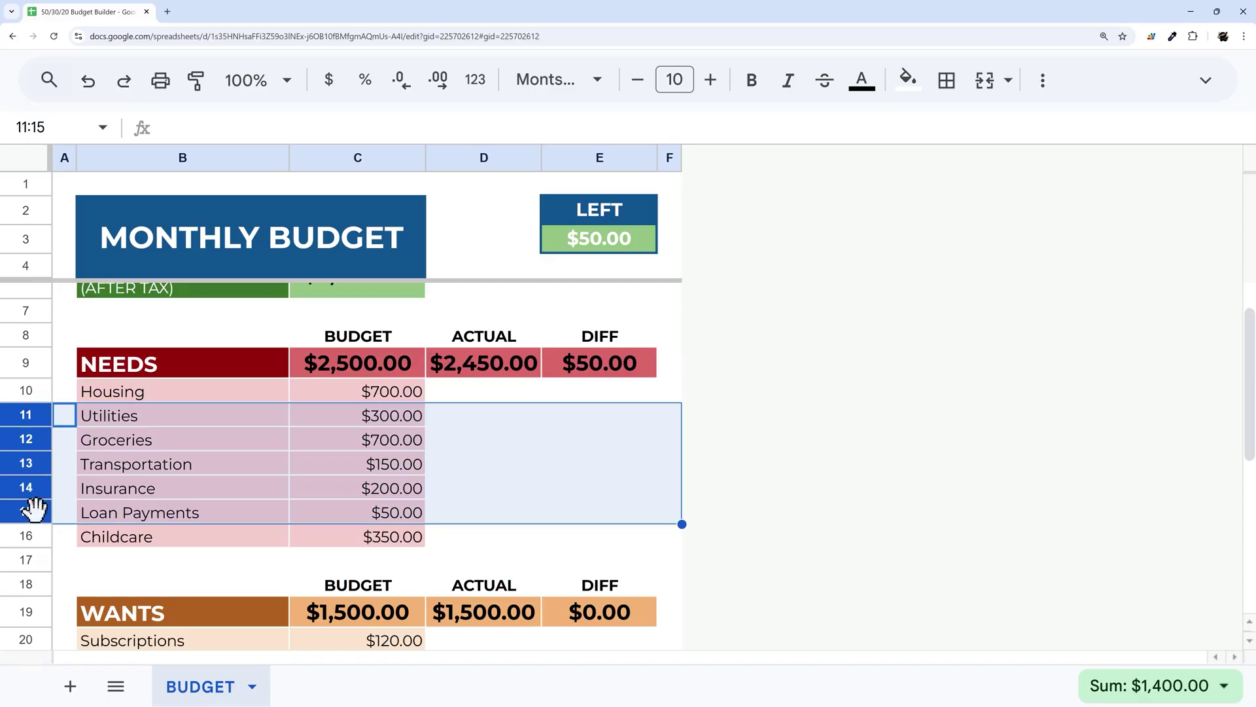
pyautogui.rightClick(29, 413)
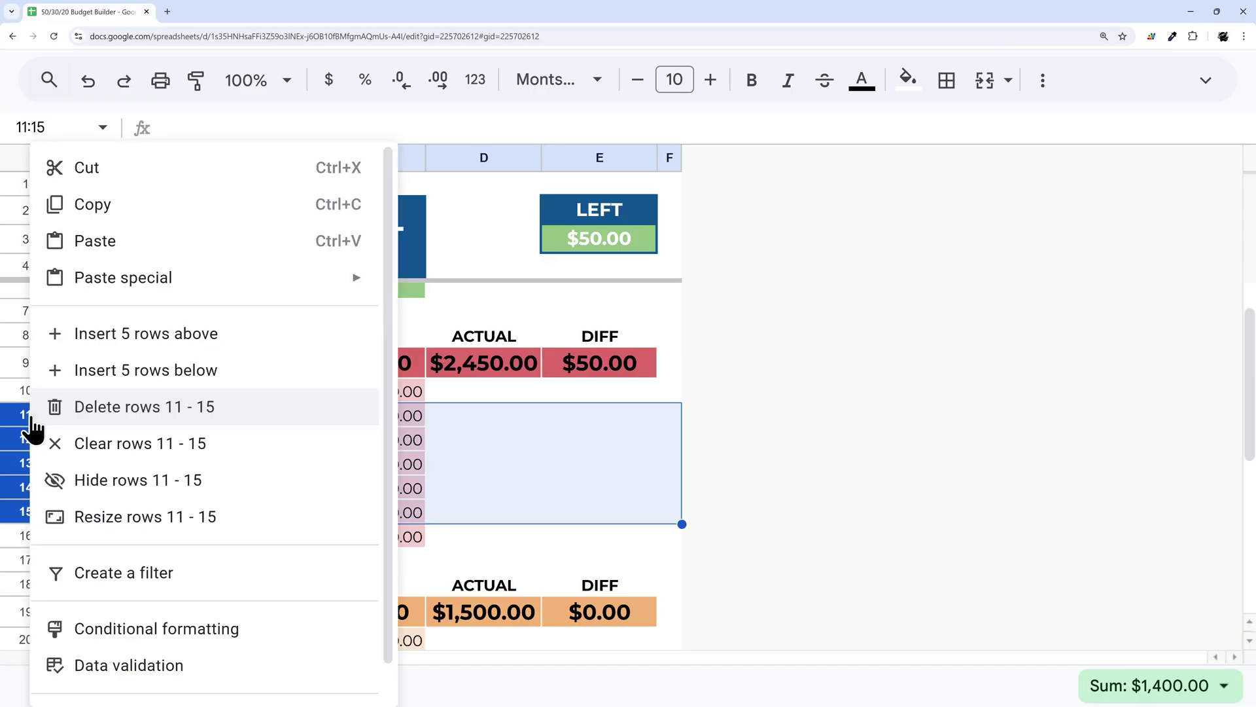
pyautogui.click(175, 337)
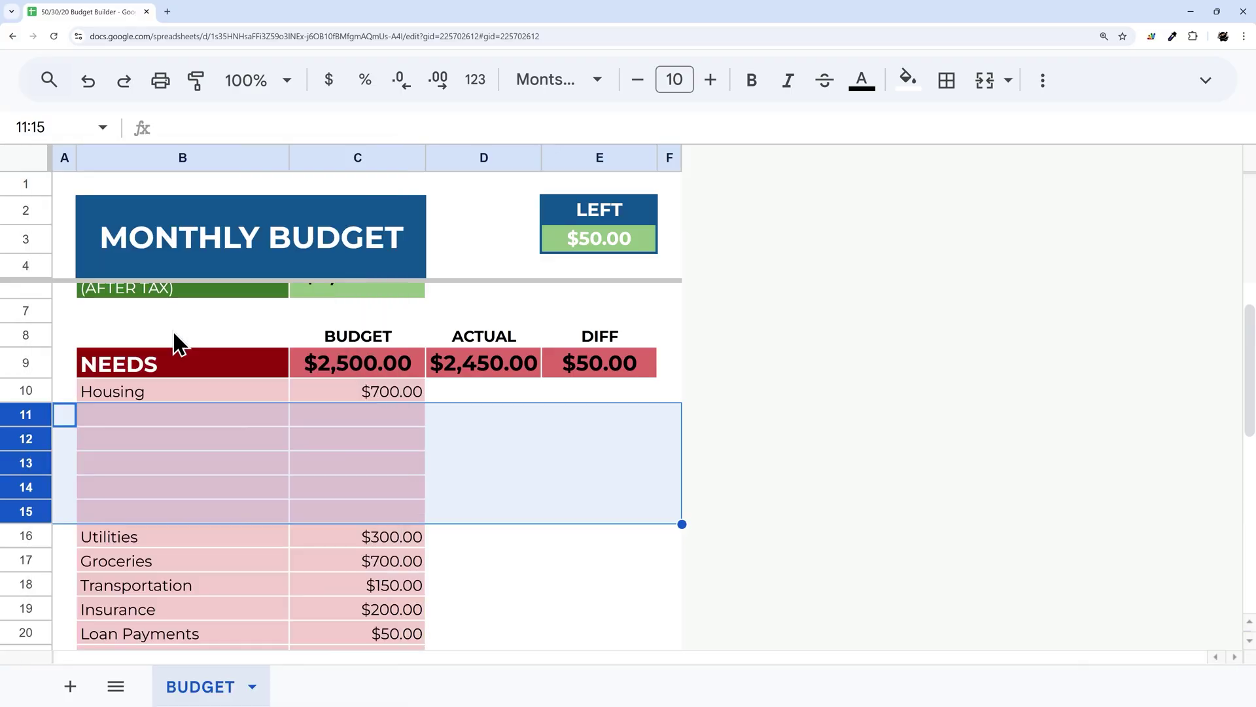
# Step: Fill the Housing label and amount, B10:C10, with a darker pink to mark it as a category heading
pyautogui.moveTo(229, 392); pyautogui.dragTo(340, 392)
pyautogui.click(908, 81)
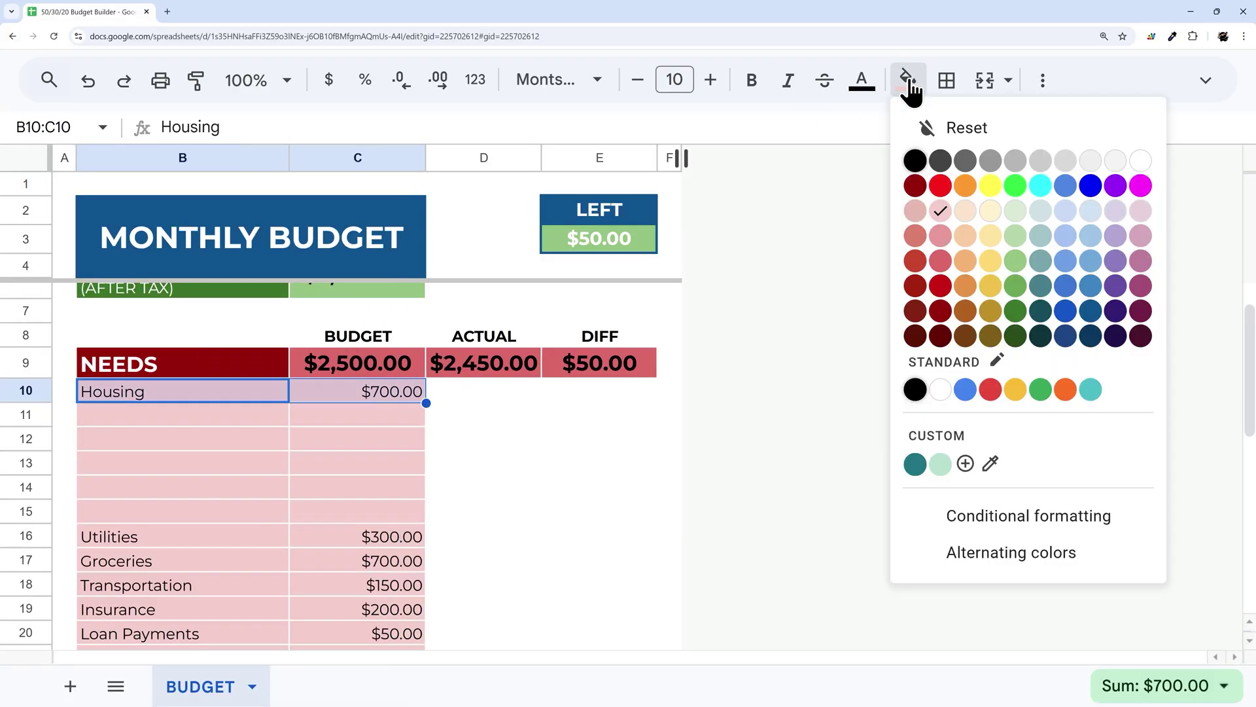
pyautogui.click(940, 236)
pyautogui.click(599, 462)
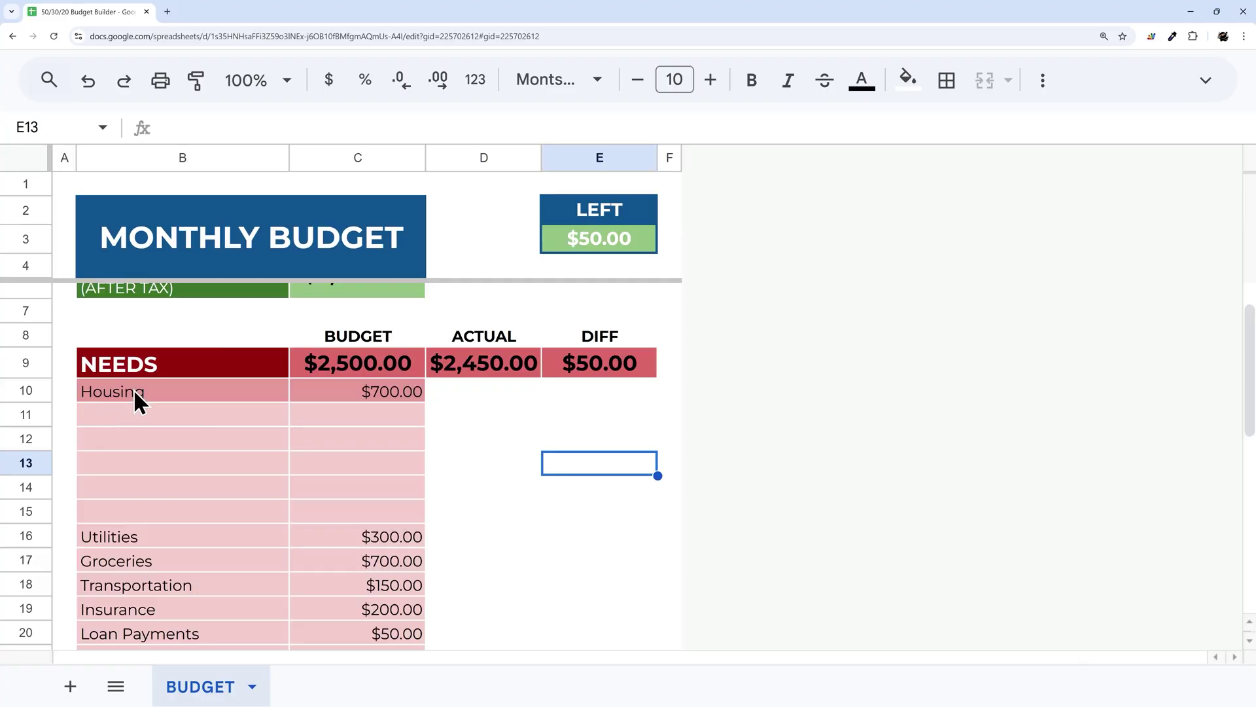
# Step: Enter "Rent / Mortgage" in B11 as the first Housing subcategory, correcting the spelling
pyautogui.moveTo(133, 390); pyautogui.dragTo(331, 521)
pyautogui.click(223, 420)
pyautogui.write('Rent / Mor')
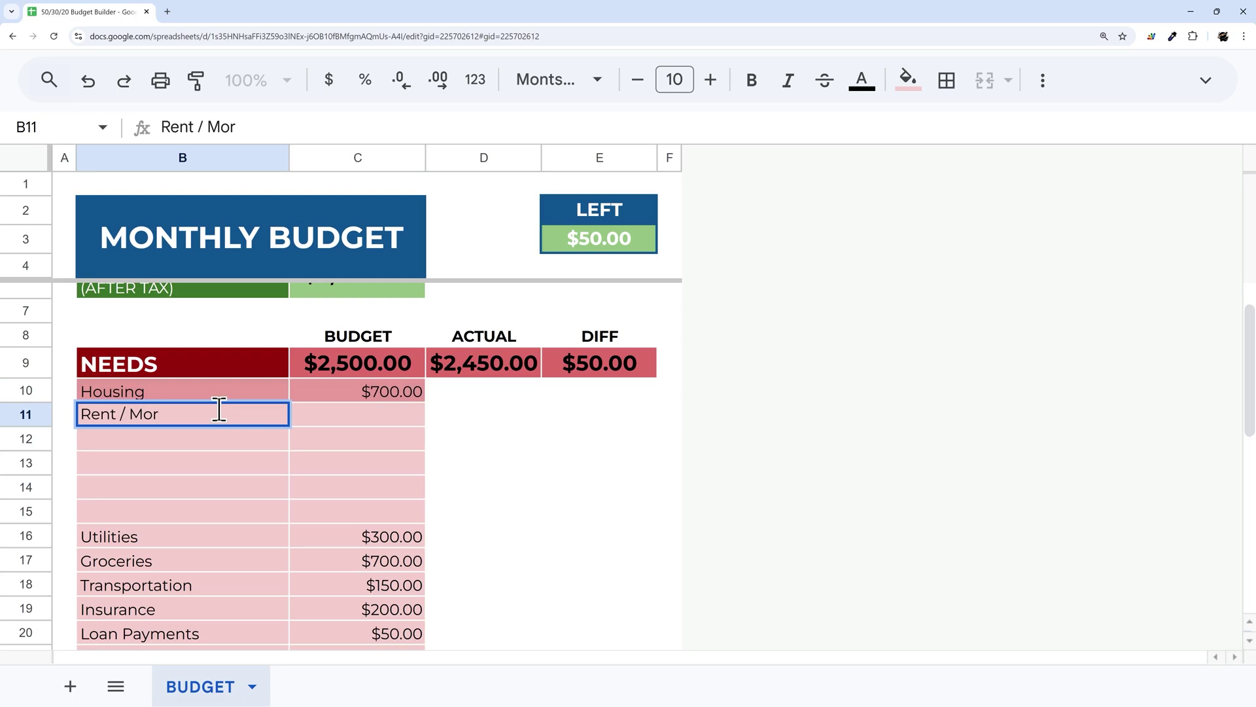
pyautogui.write('tage')
pyautogui.press('Return')
pyautogui.doubleClick(175, 413)
pyautogui.click(175, 414)
pyautogui.write('gage')
# Step: Enter "Property Taxes" in B12 and "Insurance" in B13 as further Housing subcategories
pyautogui.click(255, 438)
pyautogui.write('P')
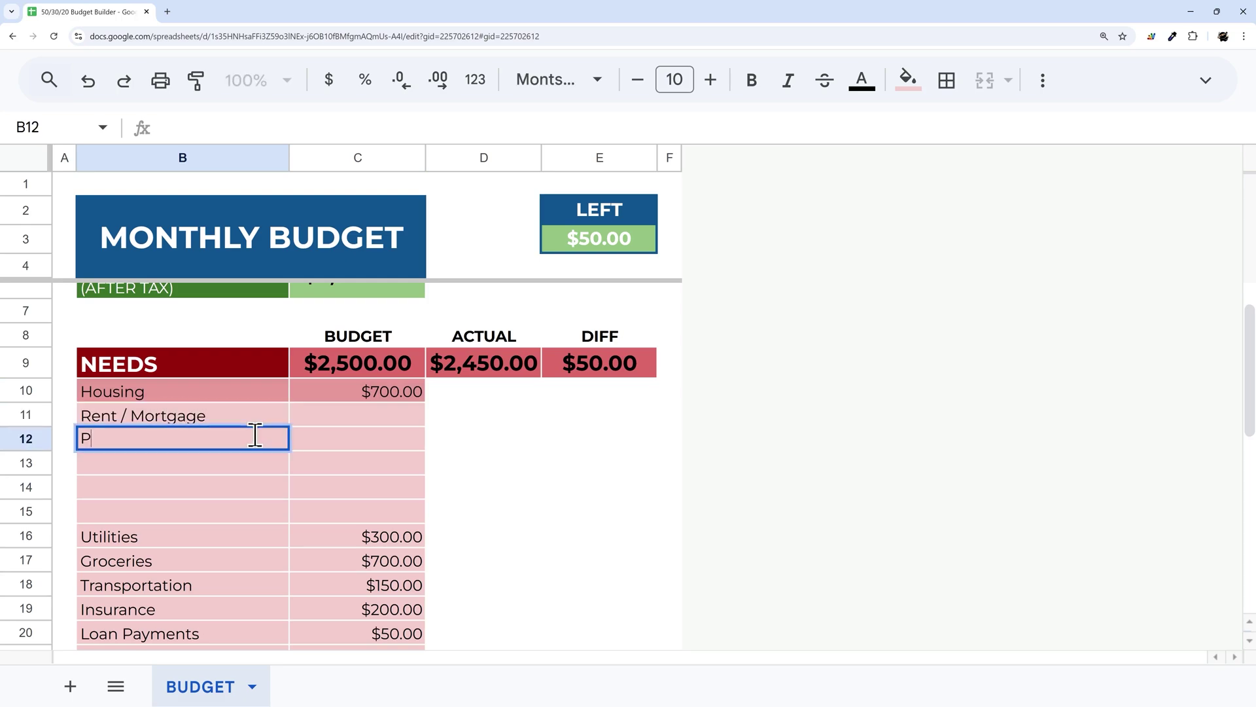
pyautogui.write('roperty Taxes')
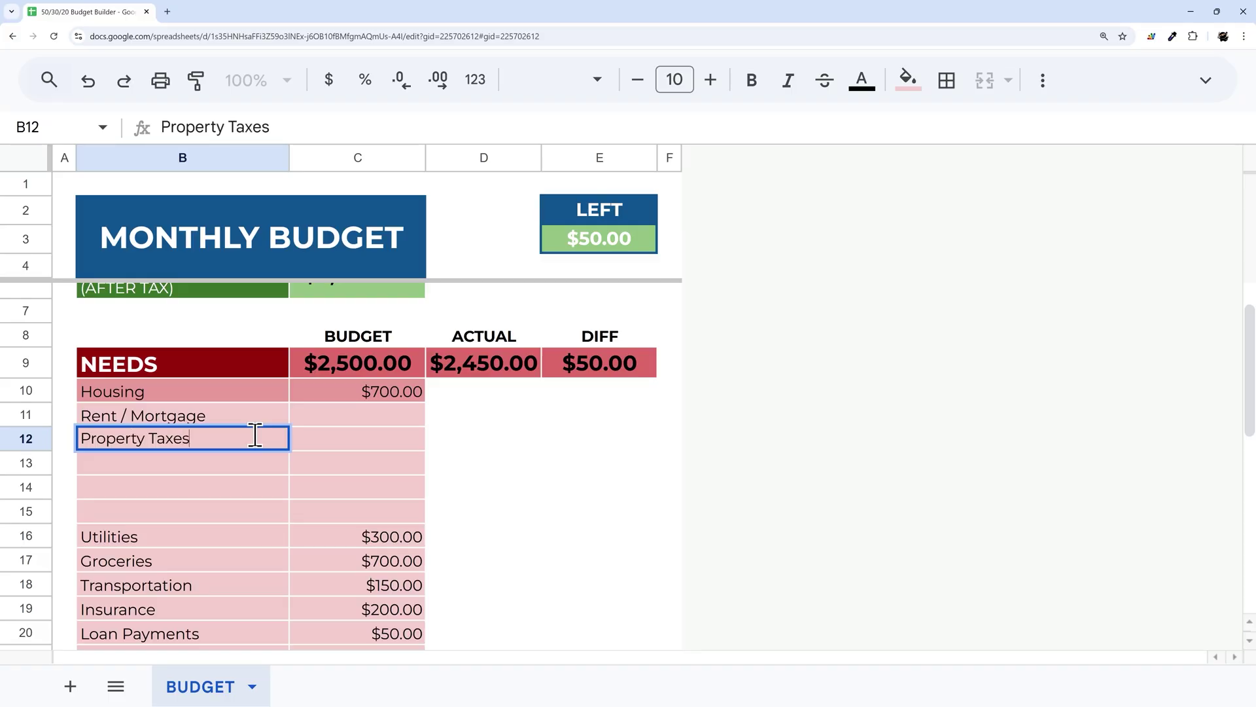
pyautogui.press('Return')
pyautogui.write('Home')
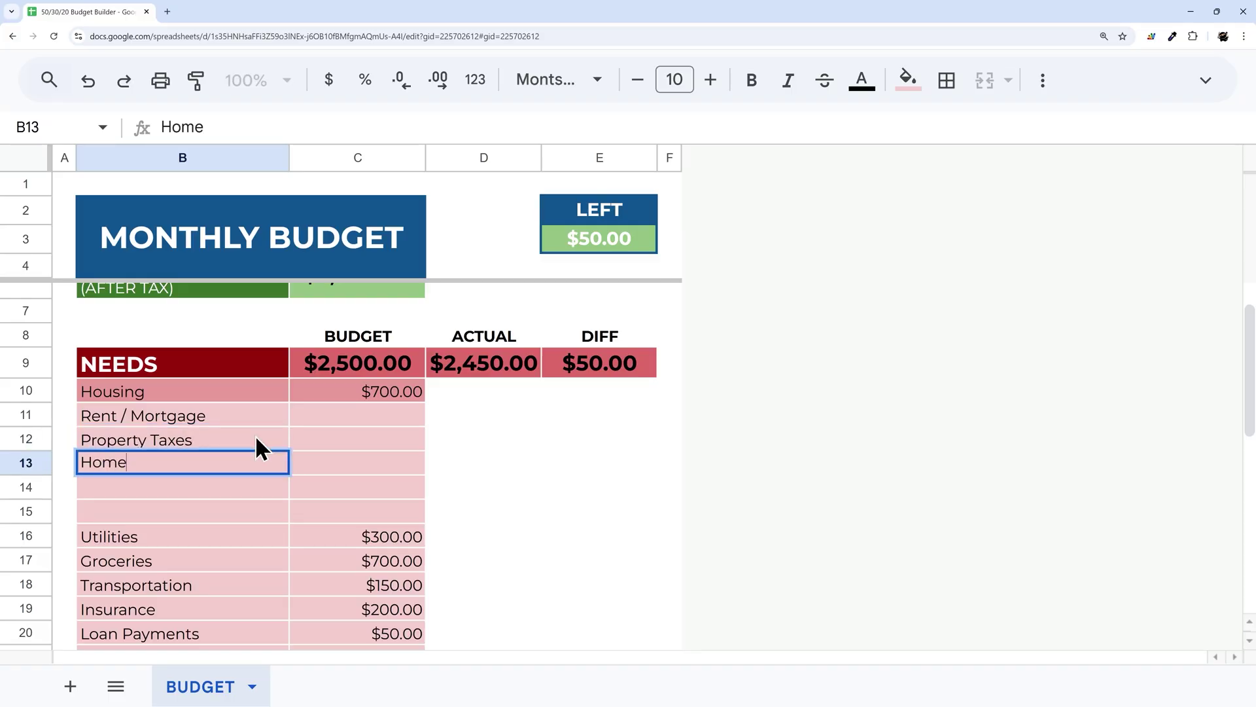
pyautogui.hotkey('ctrl', 'a')
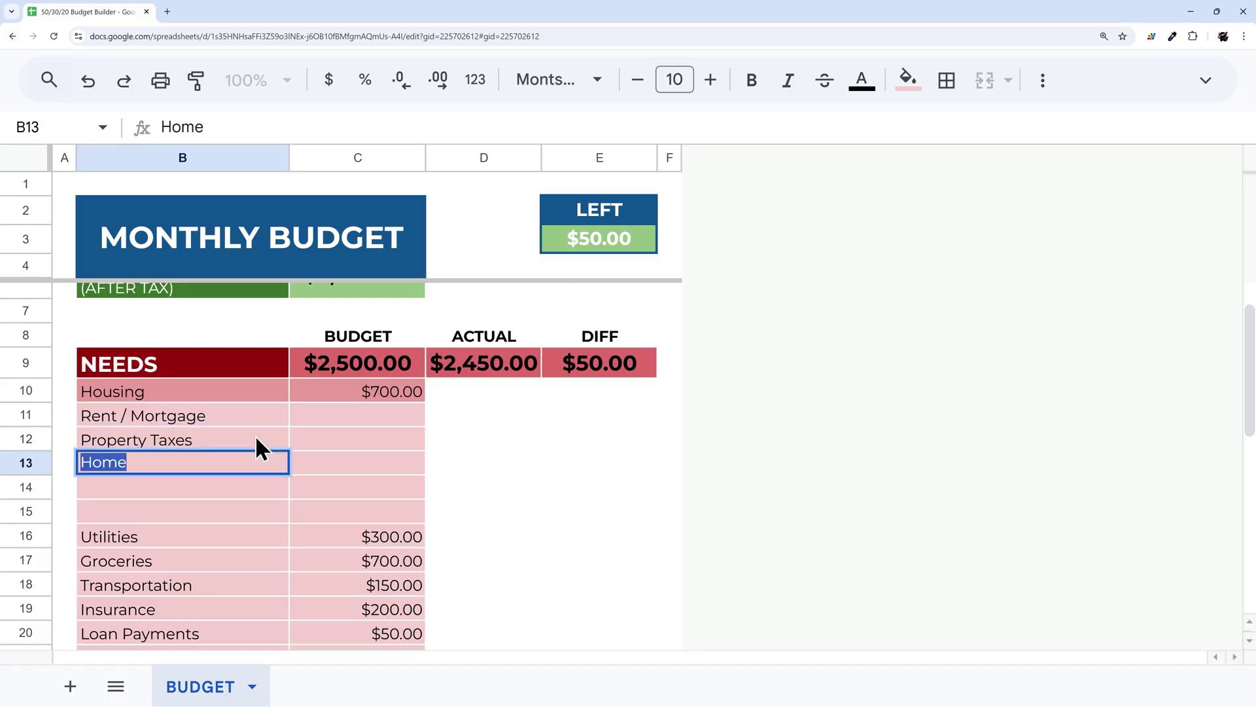
pyautogui.write('Insurance')
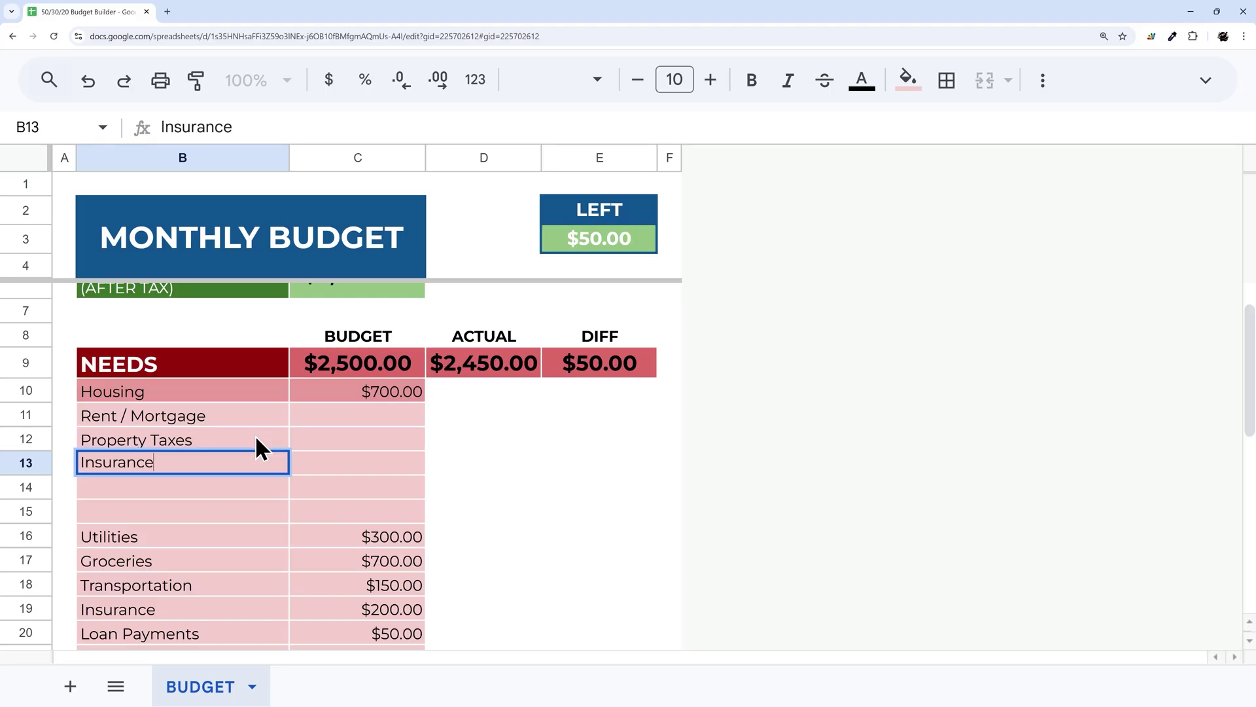
pyautogui.press('Return')
# Step: Enter 500 for Rent / Mortgage, 50 for Property Taxes and 150 for the Housing Insurance in C11:C13
pyautogui.click(402, 418)
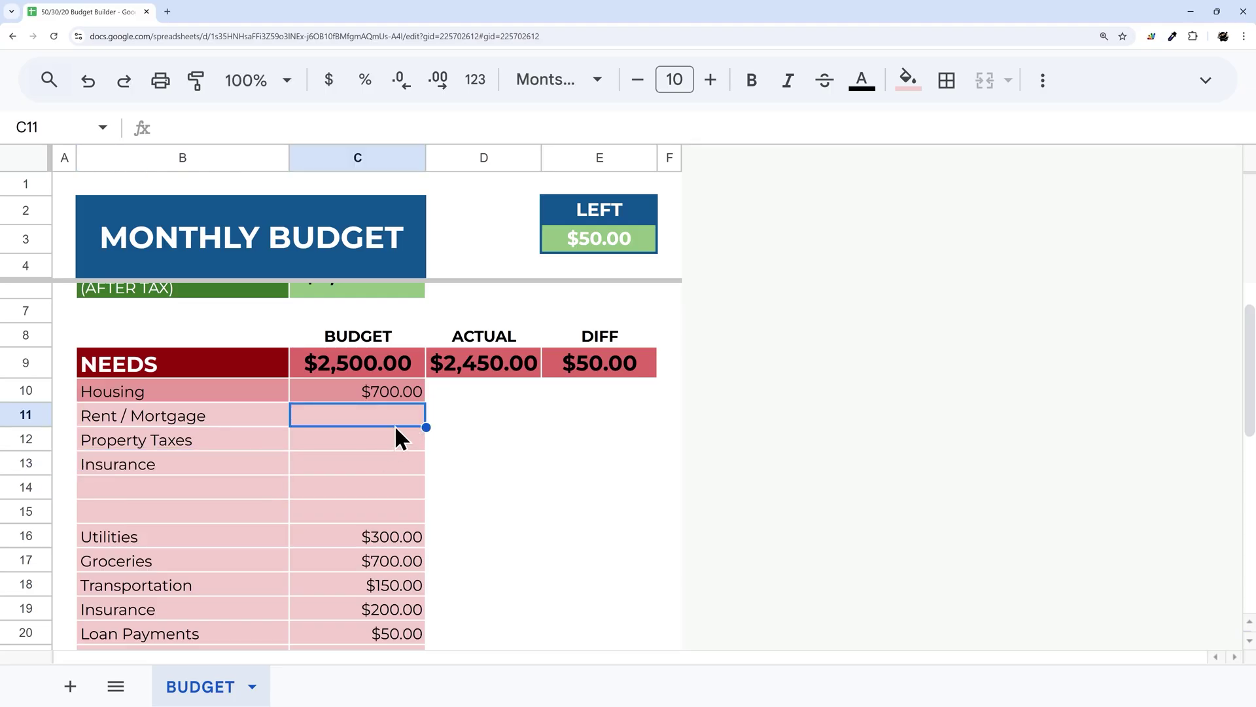
pyautogui.write('500')
pyautogui.press('Return')
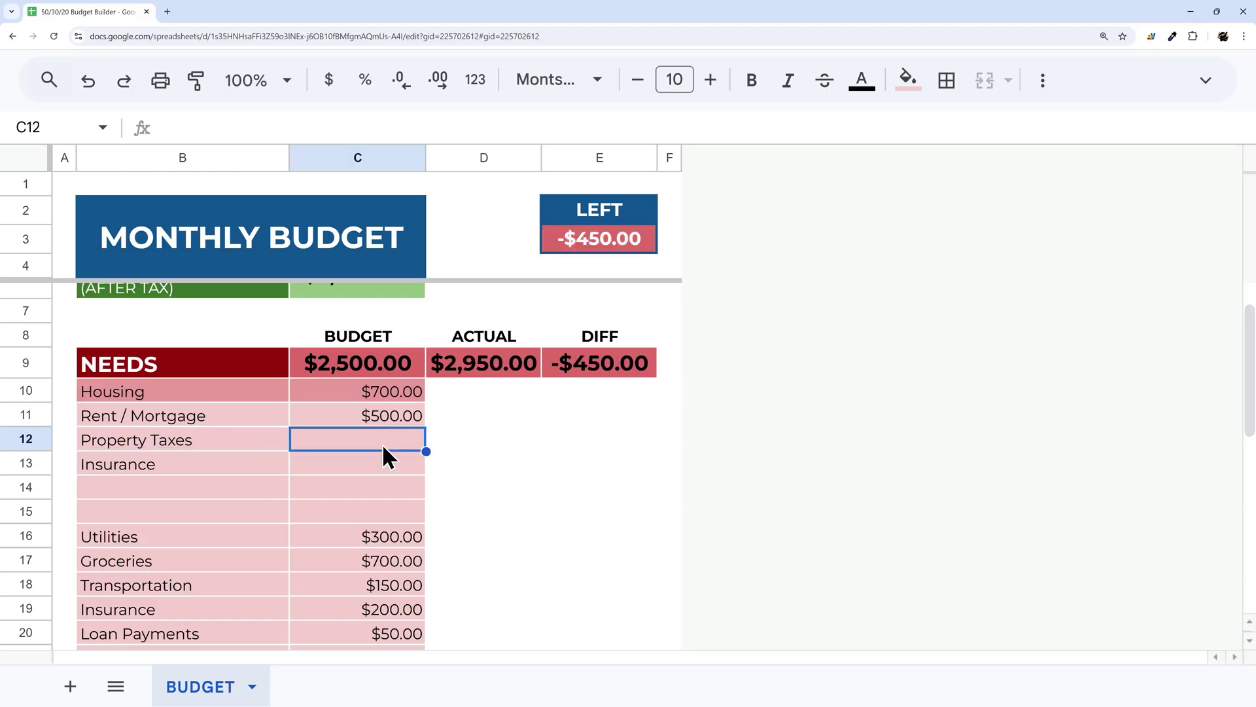
pyautogui.write('50')
pyautogui.press('Return')
pyautogui.write('150')
pyautogui.press('Return')
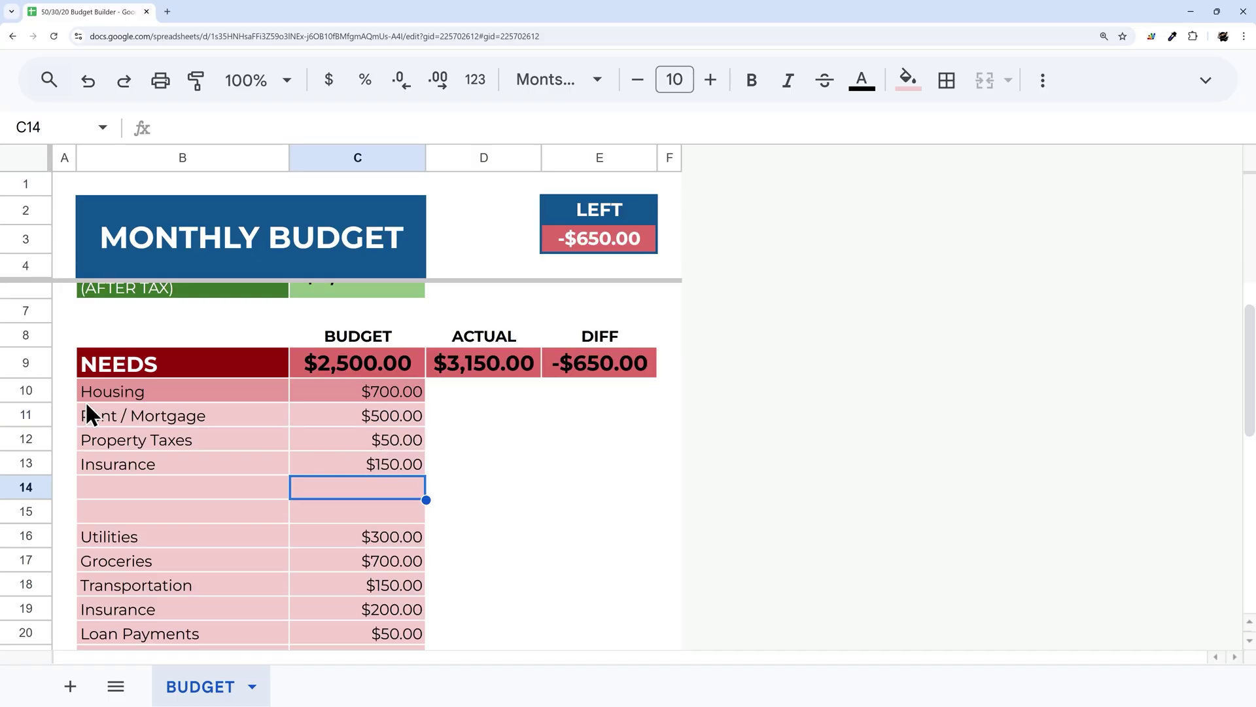
# Step: Group rows 11 to 15 so the Housing subcategories can be collapsed
pyautogui.moveTo(31, 413); pyautogui.dragTo(28, 509)
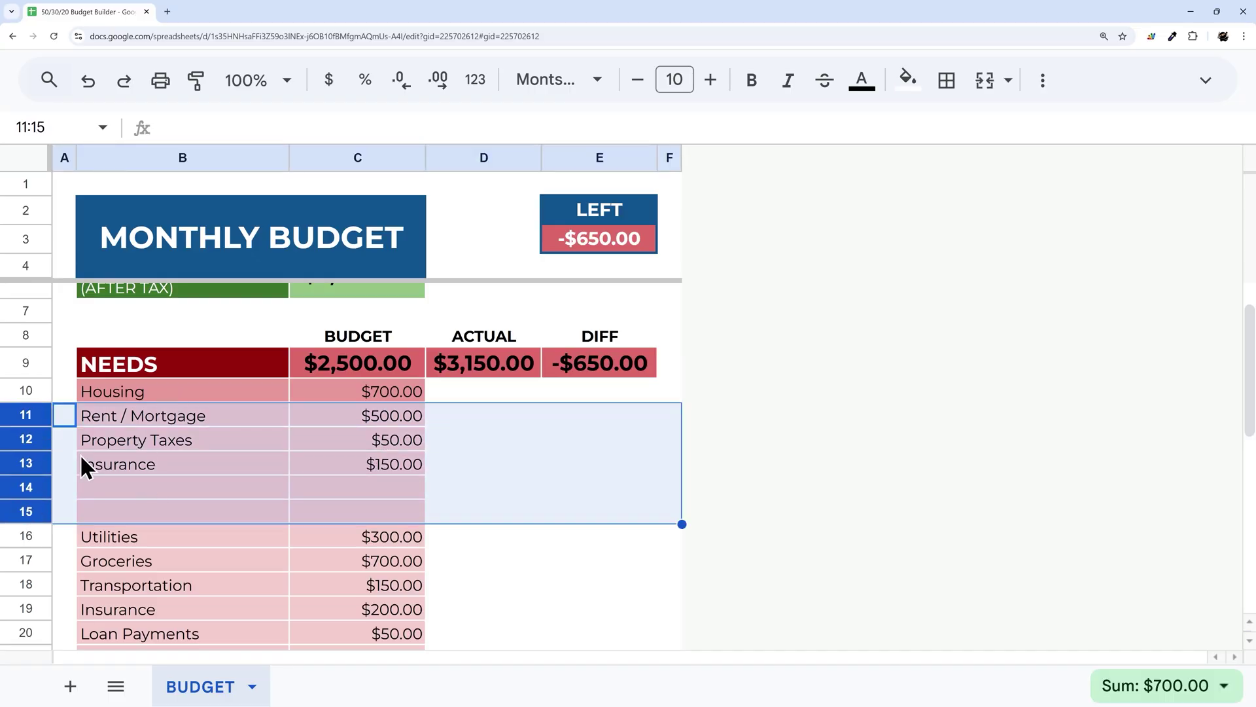
pyautogui.scroll(-3, 236, 445)
pyautogui.scroll(3, 215, 458)
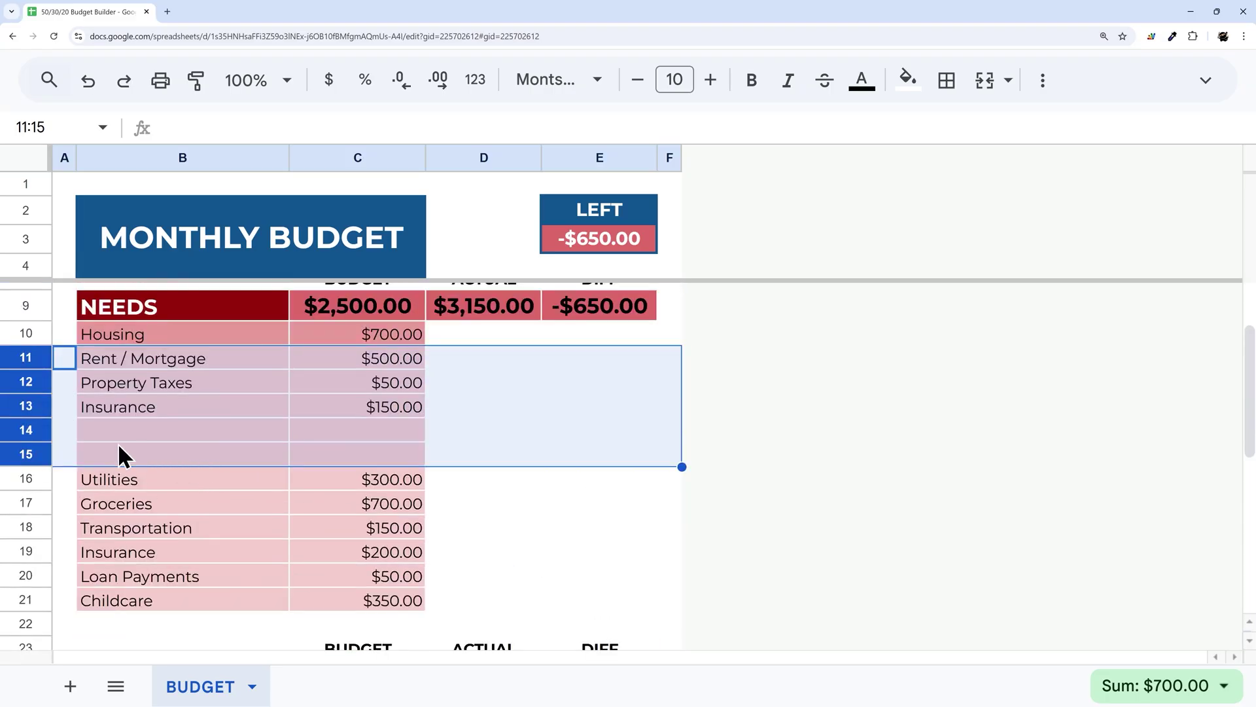
pyautogui.click(79, 383)
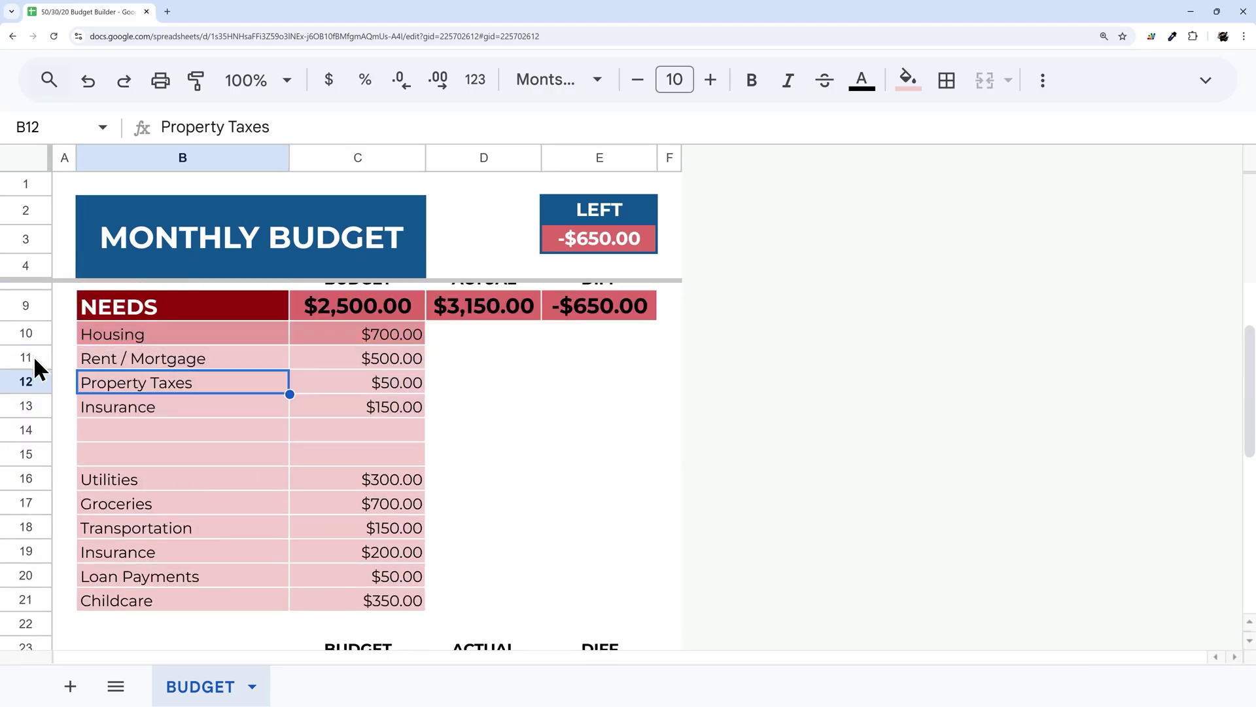
pyautogui.moveTo(34, 356); pyautogui.dragTo(33, 454)
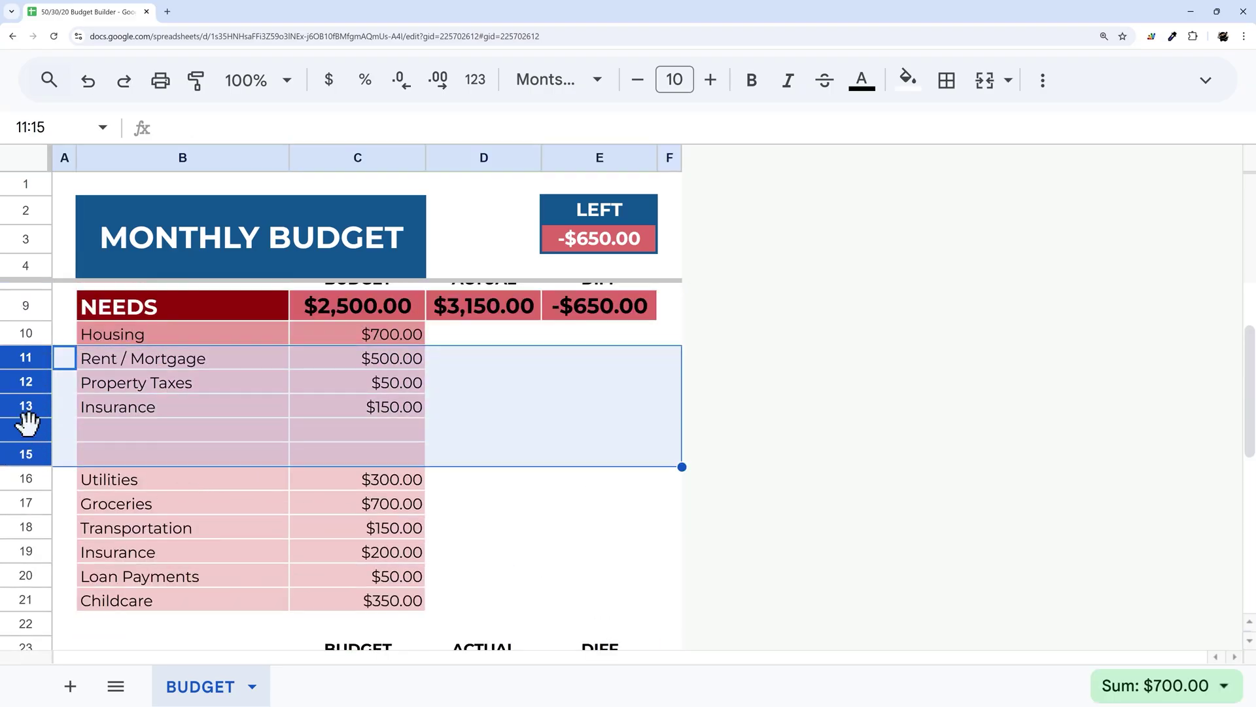
pyautogui.rightClick(27, 422)
pyautogui.scroll(-1, 210, 681)
pyautogui.moveTo(109, 681)
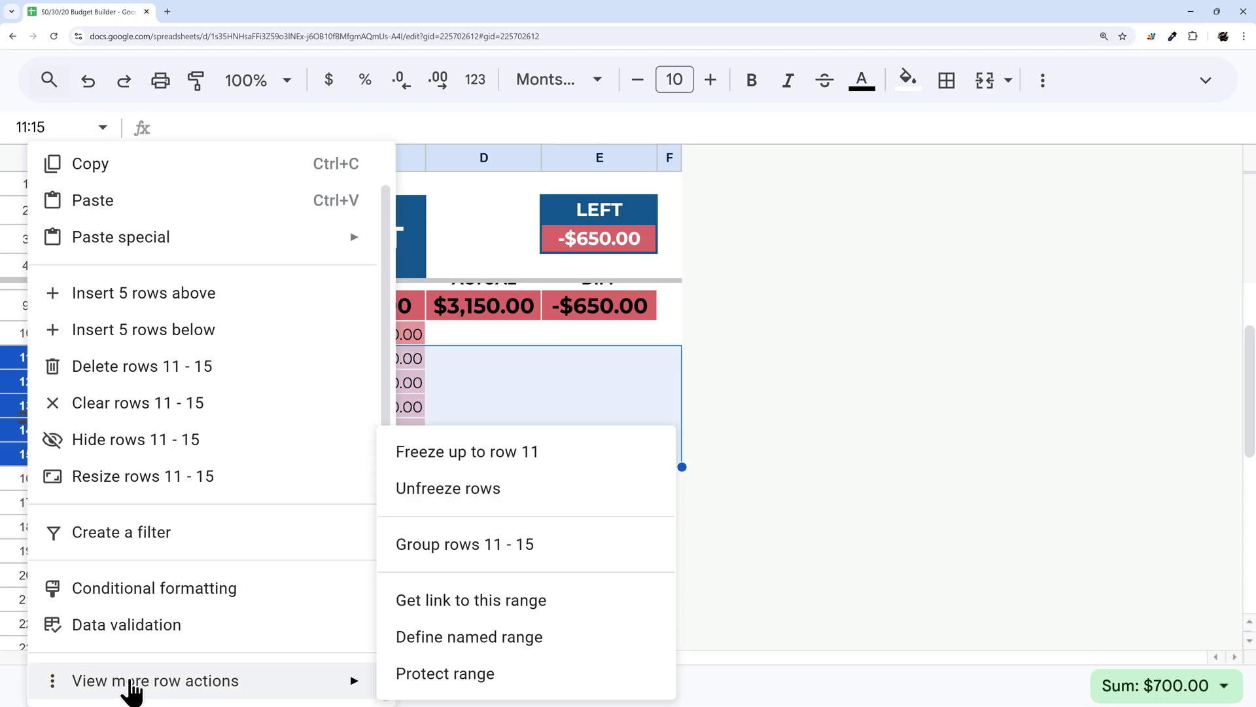
pyautogui.click(477, 548)
pyautogui.scroll(2, 31, 403)
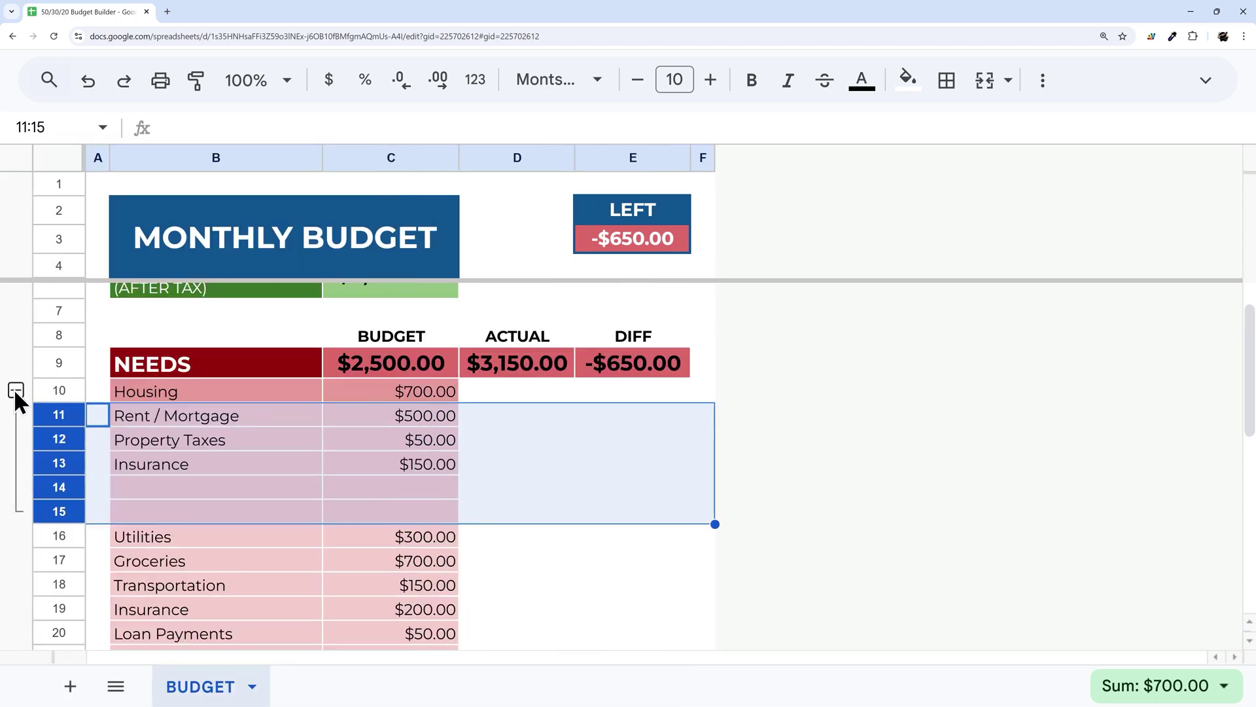
# Step: Collapse and re-expand the Housing row group to check how it works
pyautogui.click(14, 389)
pyautogui.click(15, 389)
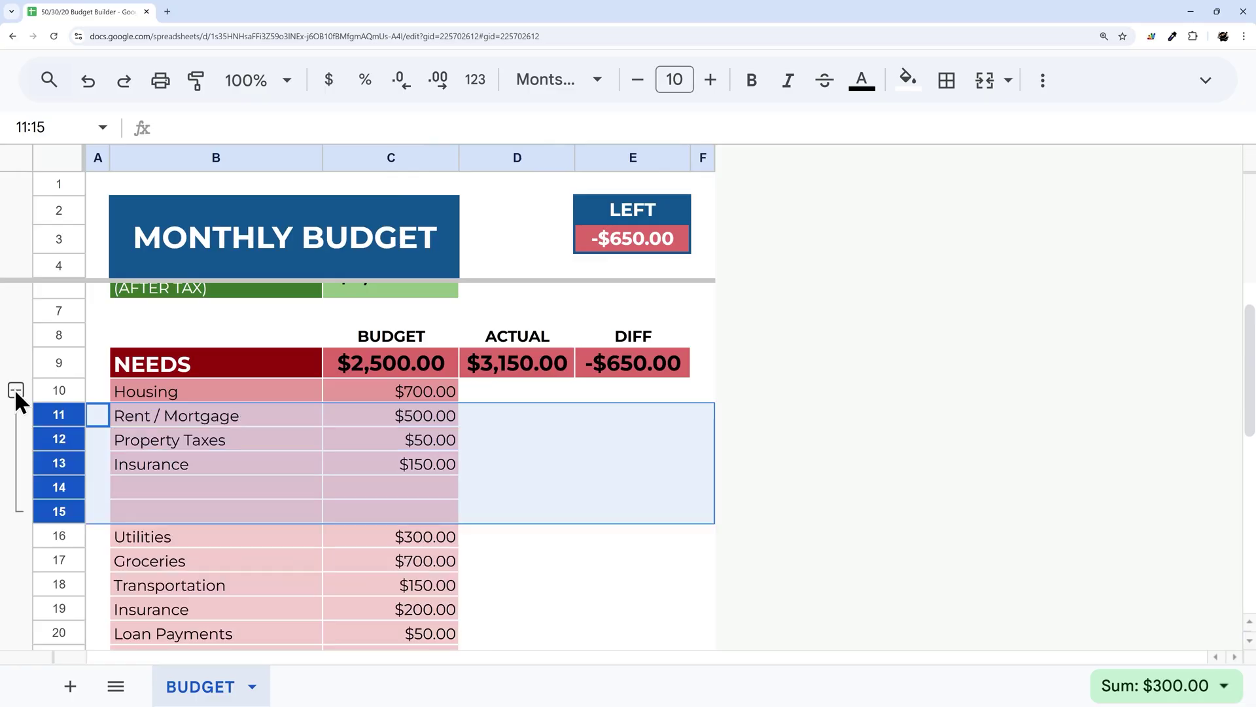
pyautogui.click(218, 463)
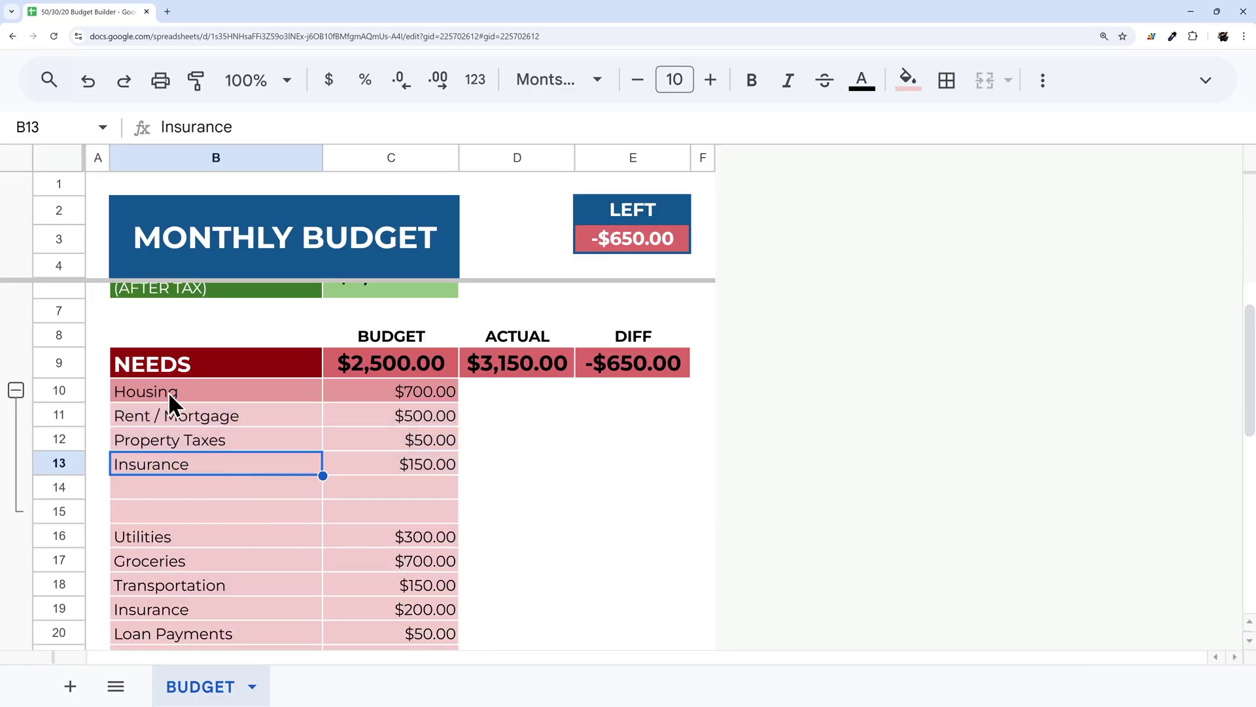
pyautogui.click(163, 561)
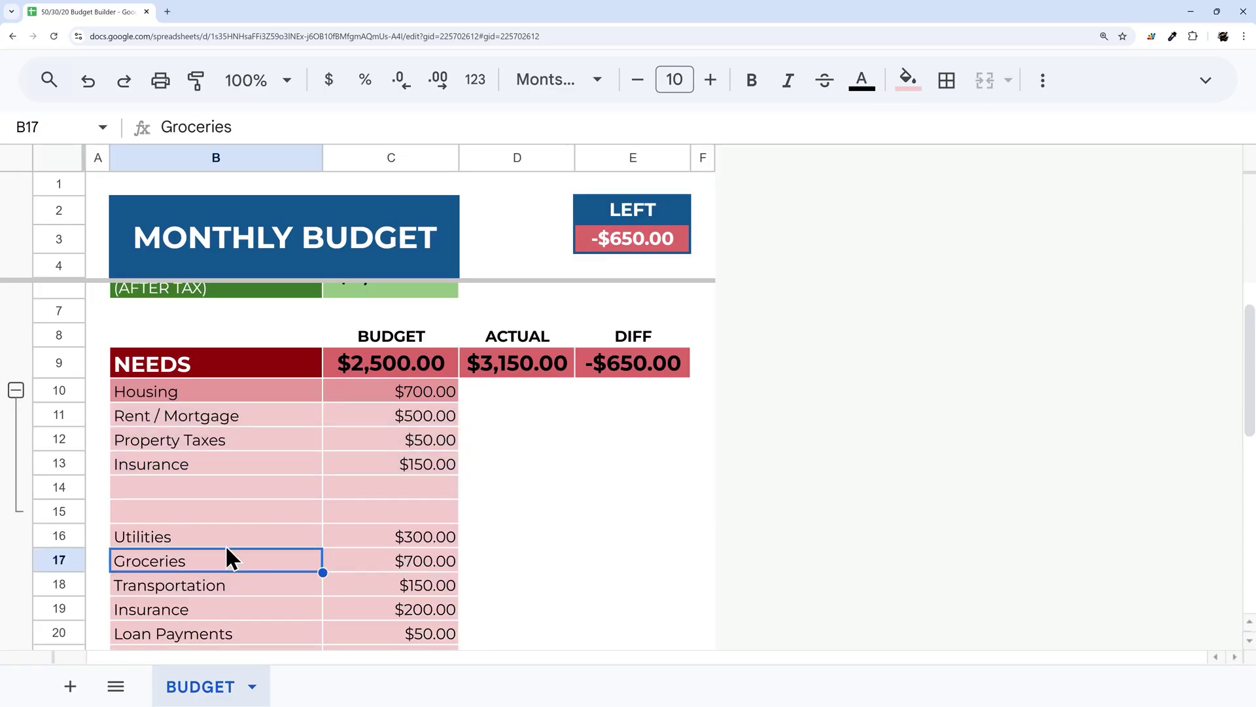
# Step: Insert three blank rows beneath the Transportation row
pyautogui.scroll(-3, 216, 517)
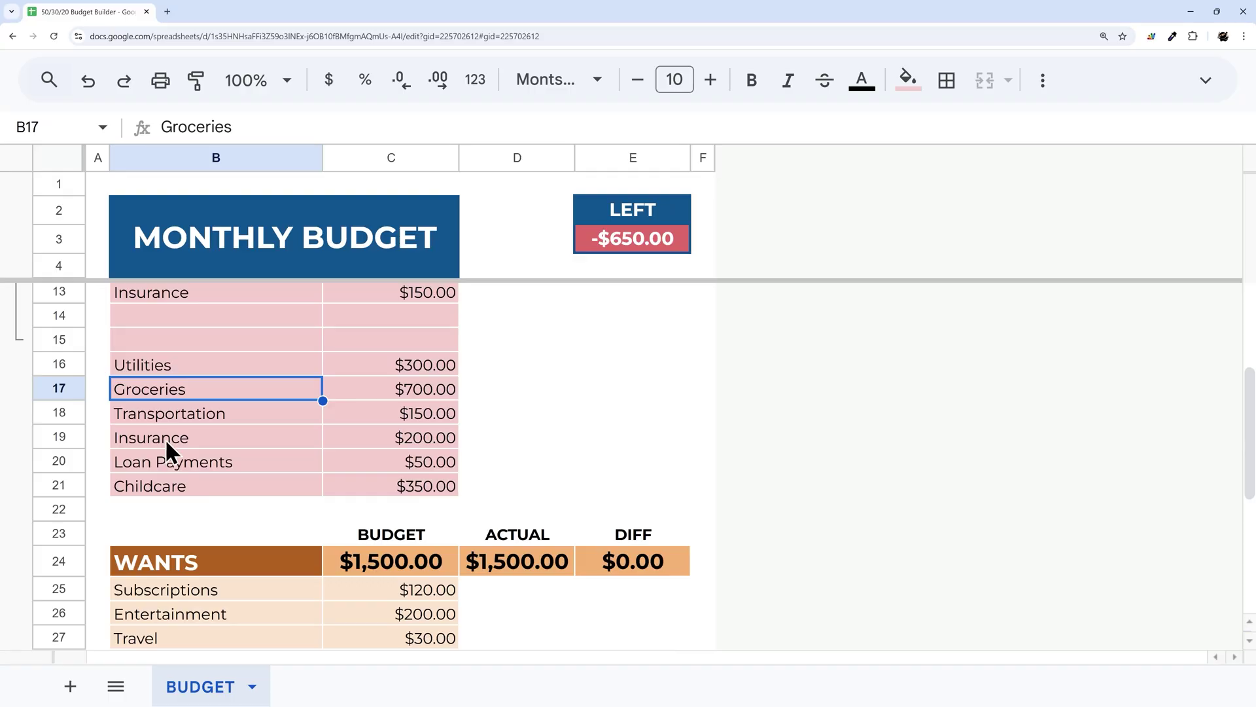
pyautogui.click(72, 412)
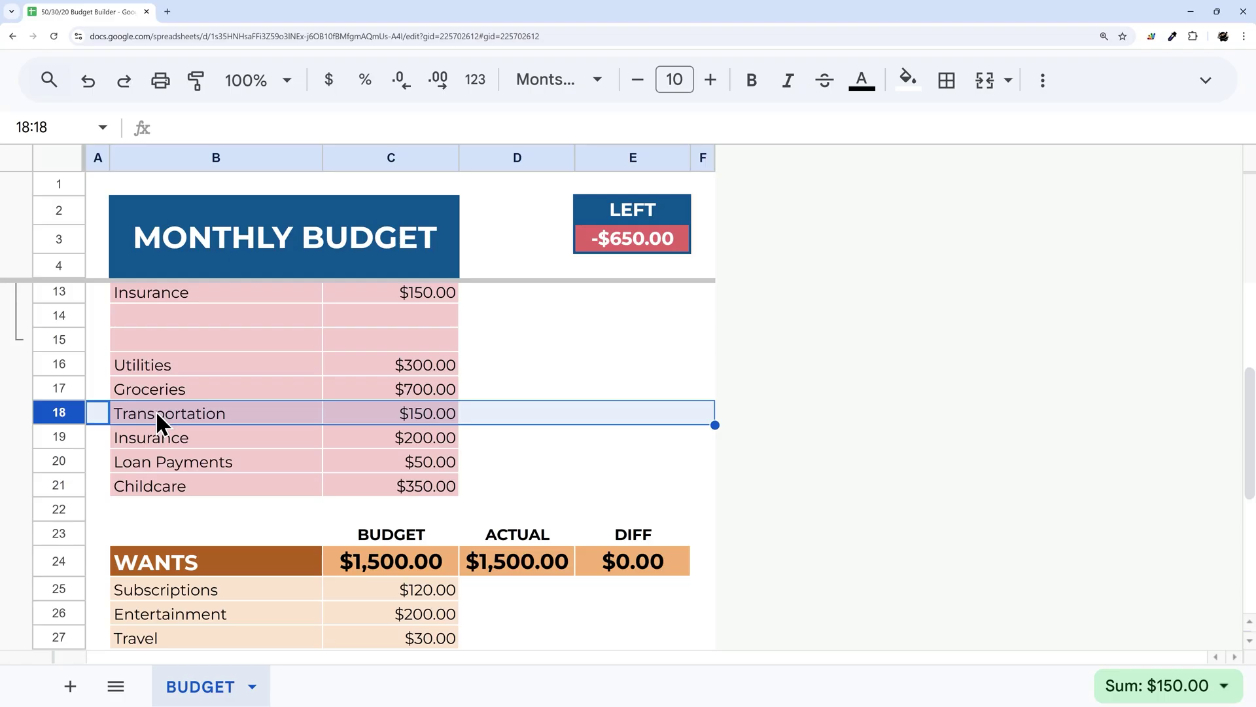
pyautogui.moveTo(66, 435); pyautogui.dragTo(61, 483)
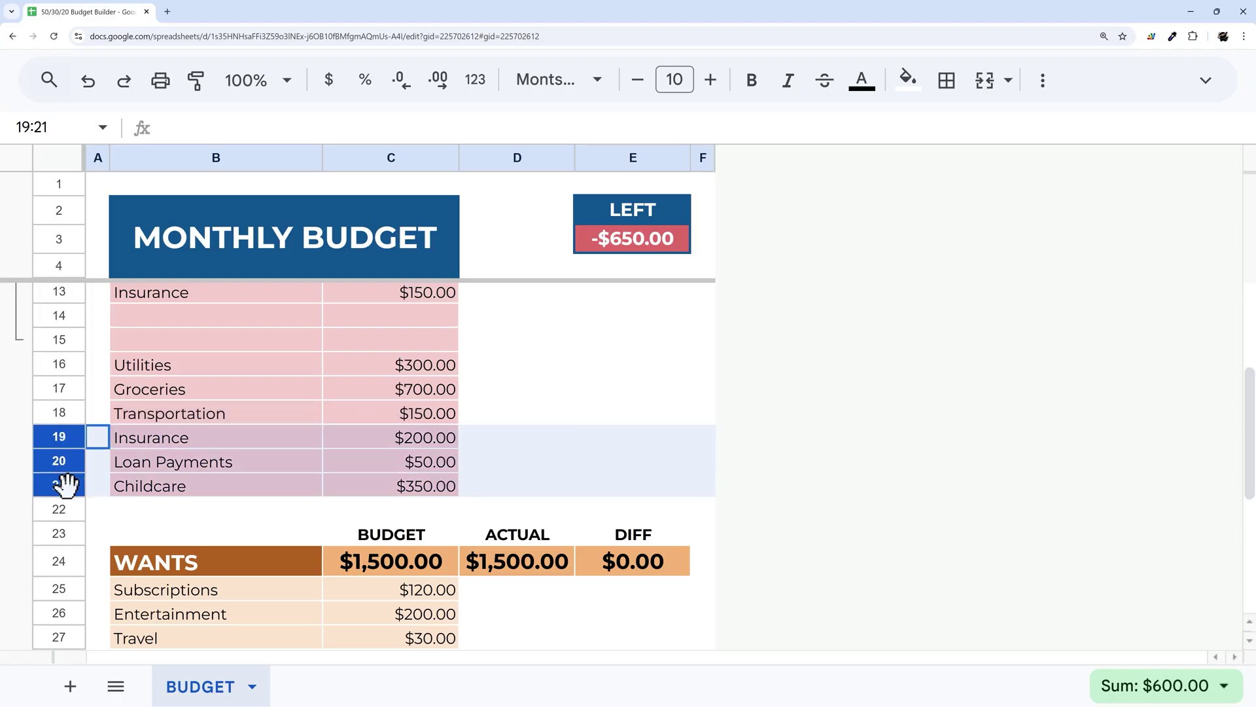
pyautogui.rightClick(65, 484)
pyautogui.click(146, 324)
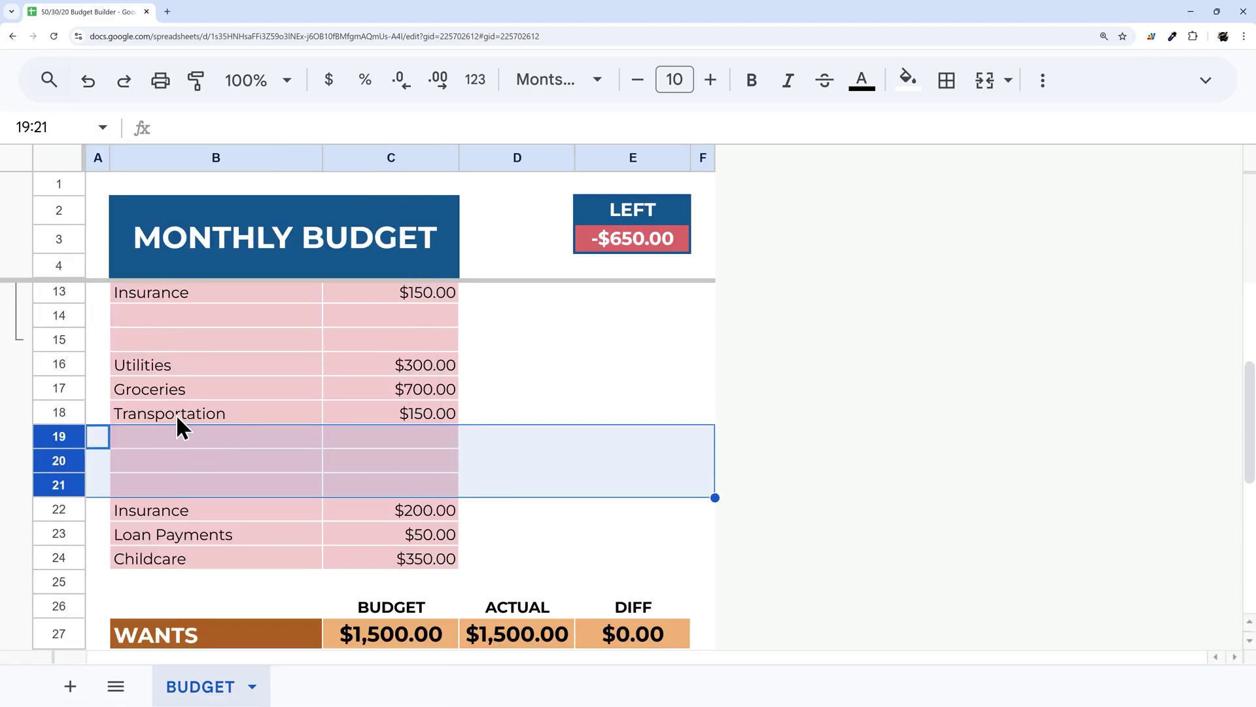
# Step: Fill the Transportation label and amount, B18:C18, with the same darker pink as Housing
pyautogui.moveTo(177, 417); pyautogui.dragTo(382, 421)
pyautogui.click(909, 81)
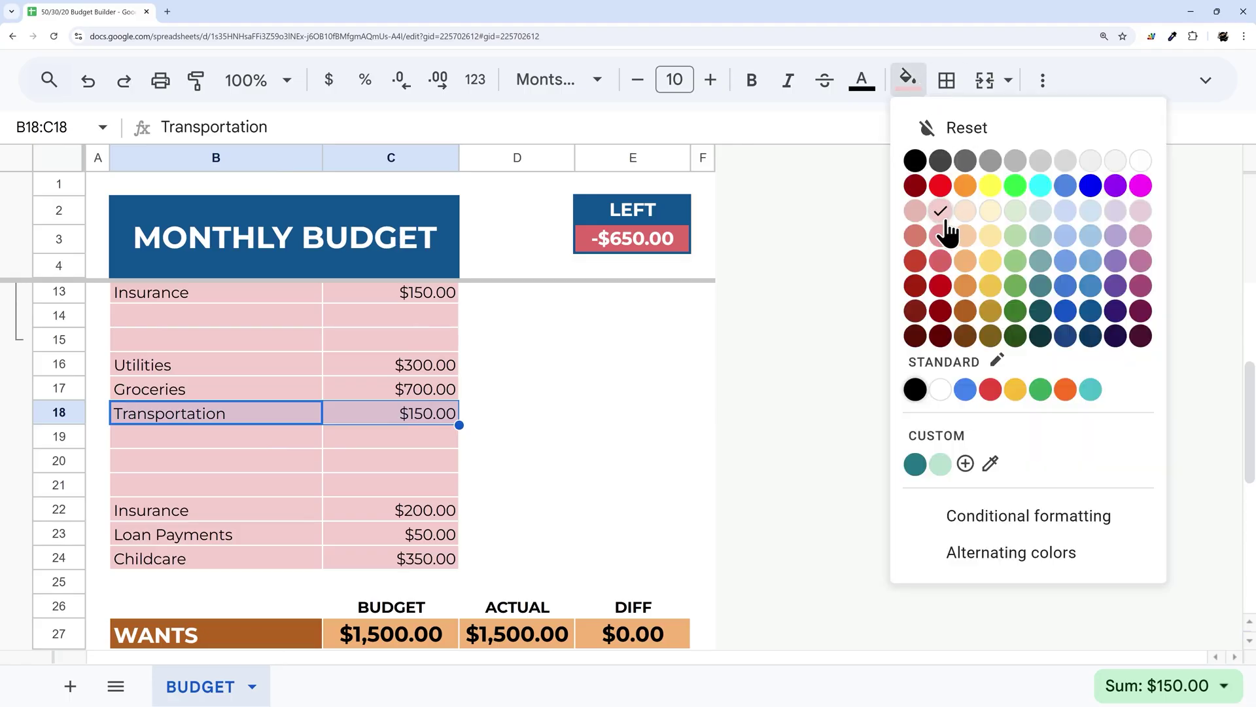
pyautogui.click(943, 231)
pyautogui.click(703, 412)
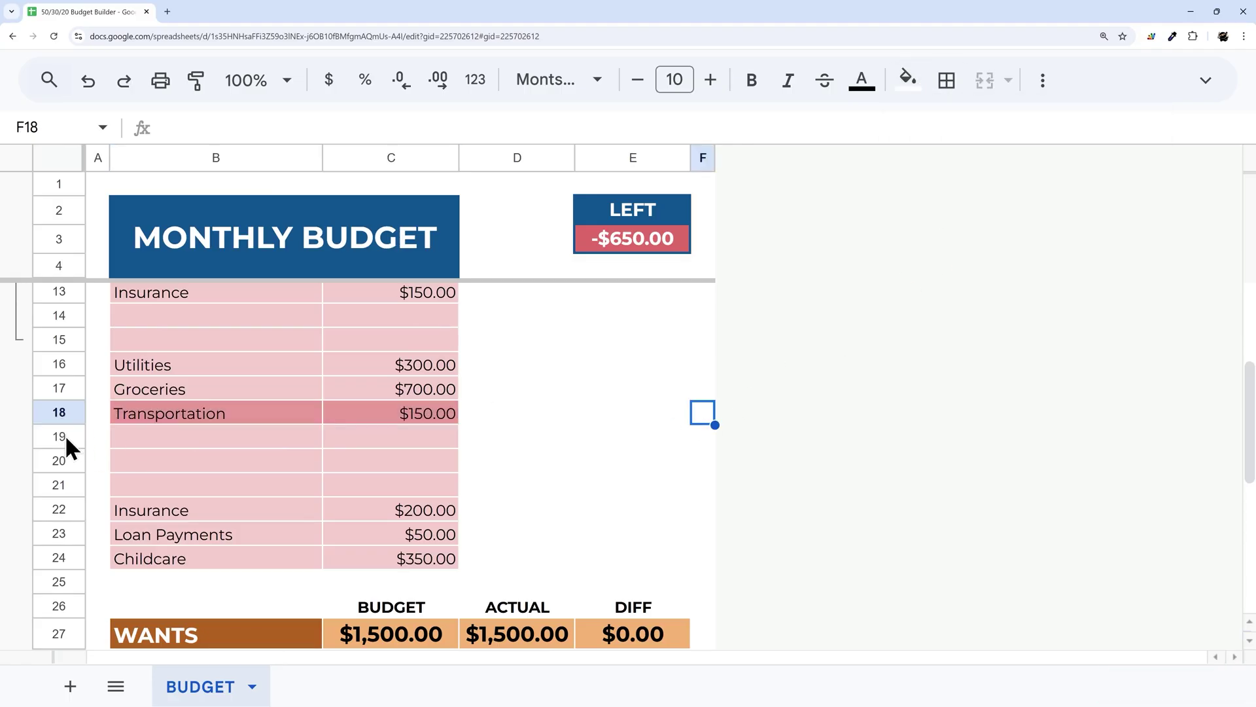
# Step: Group rows 19 to 21 beneath Transportation
pyautogui.moveTo(65, 437); pyautogui.dragTo(63, 484)
pyautogui.rightClick(63, 484)
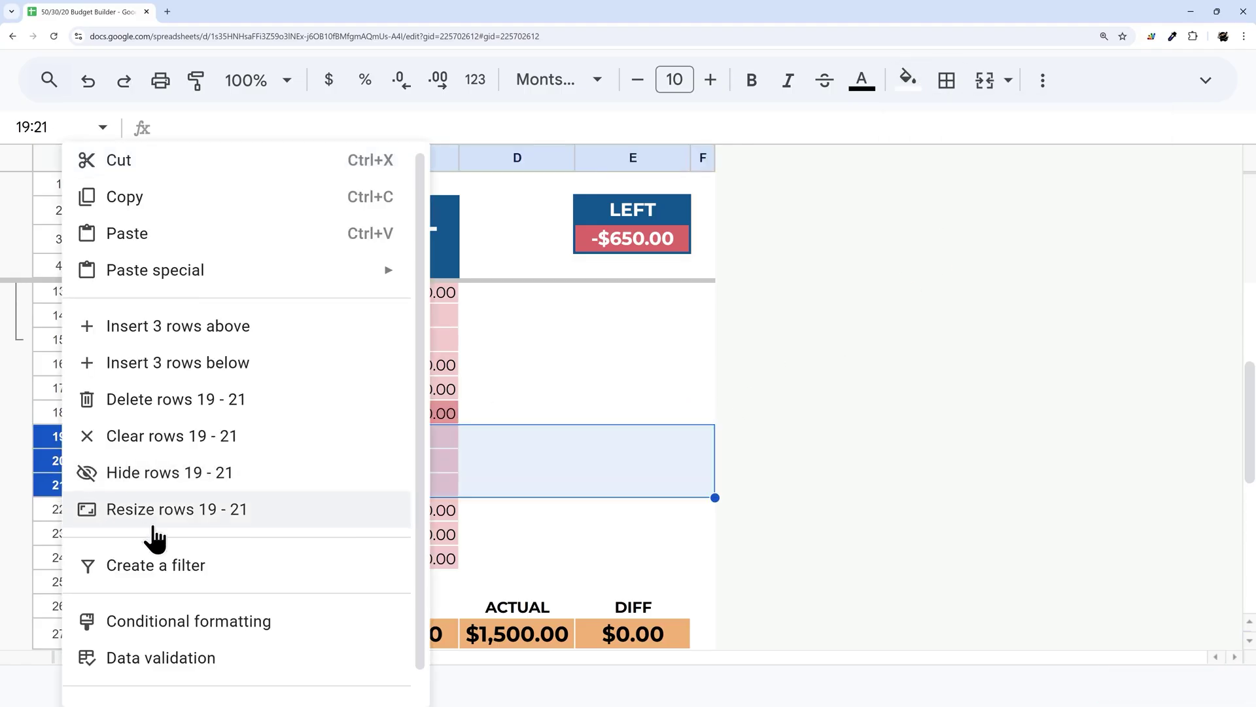
pyautogui.scroll(-1, 164, 557)
pyautogui.moveTo(267, 680)
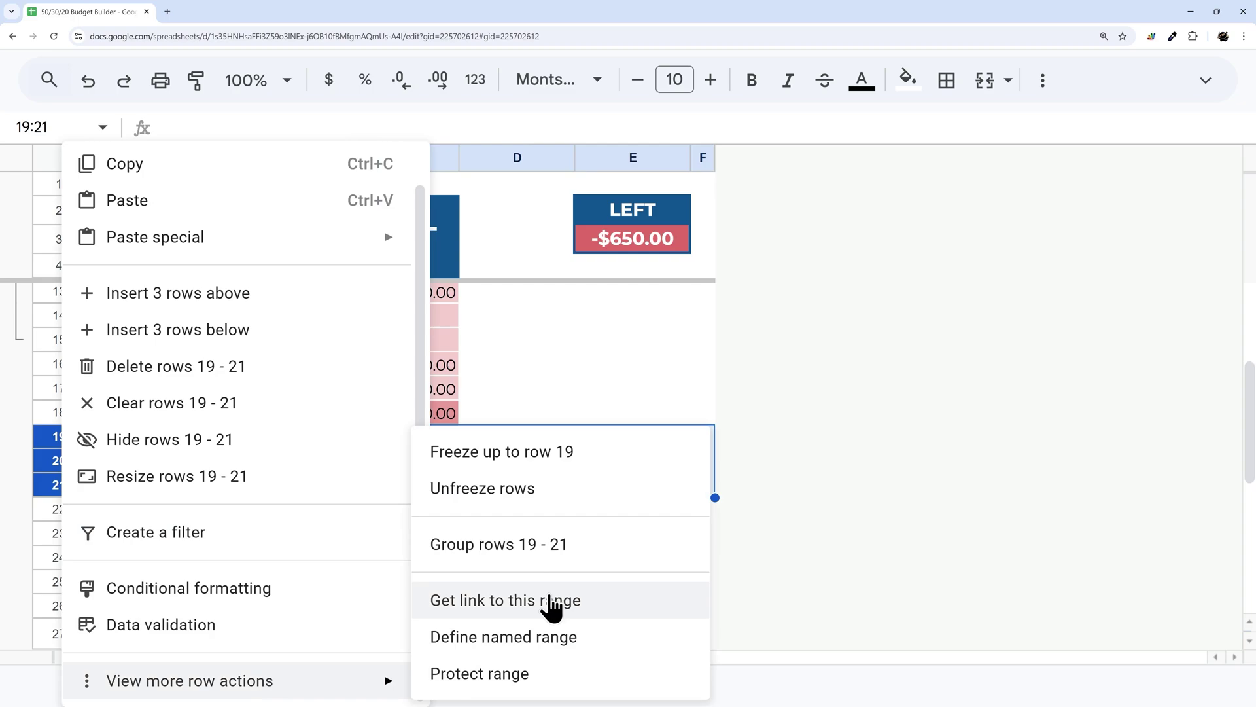
pyautogui.click(515, 545)
# Step: Inspect the range summed by the NEEDS actual formula in D9, leaving the formula as it is
pyautogui.scroll(3, 366, 484)
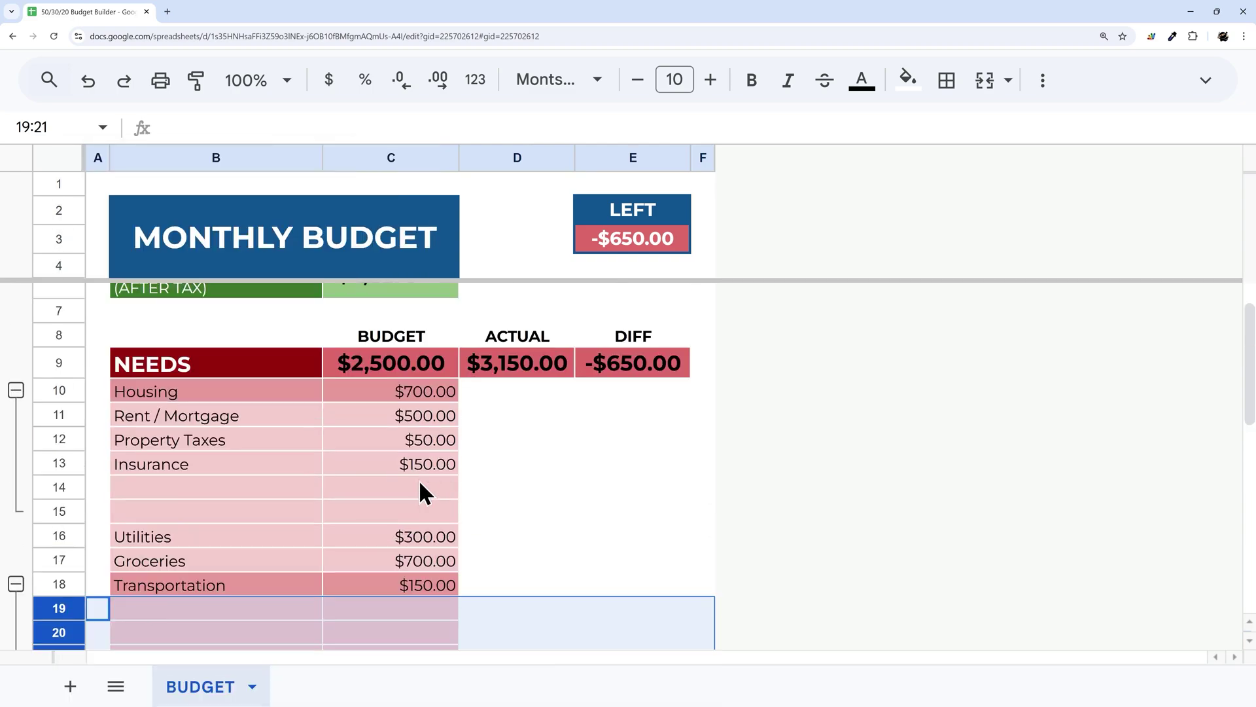
pyautogui.scroll(-1, 416, 478)
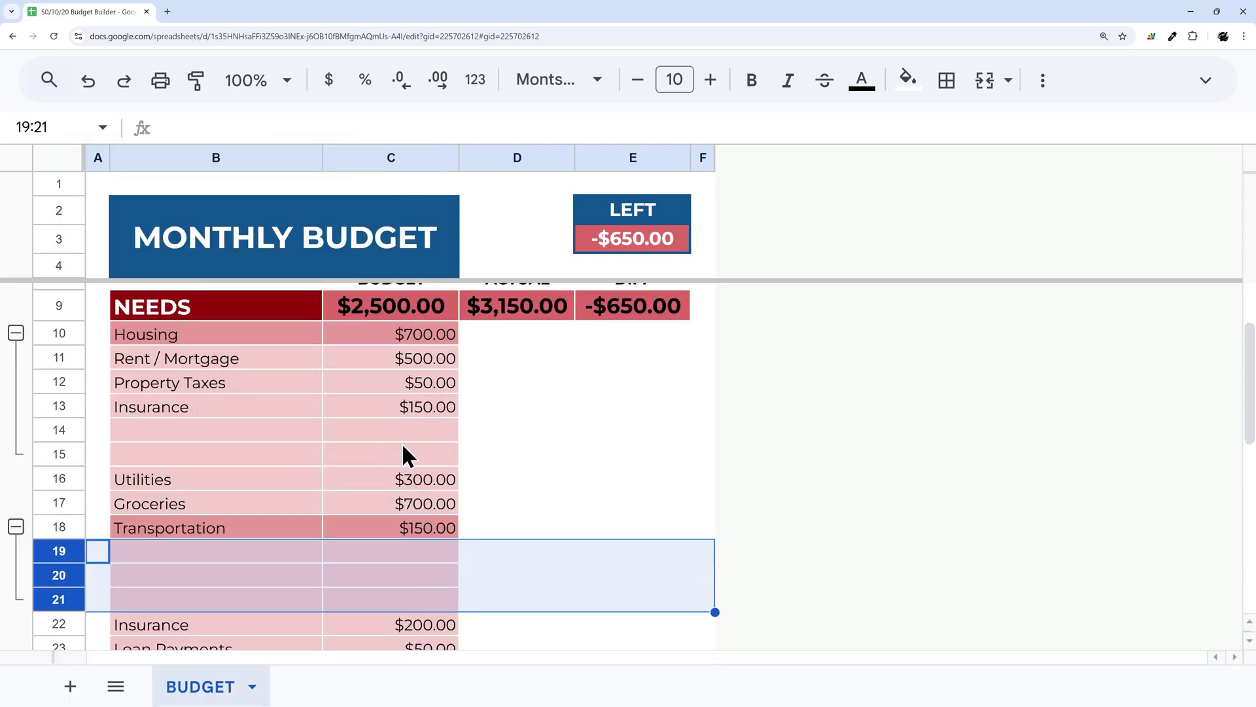
pyautogui.scroll(1, 434, 428)
pyautogui.click(509, 363)
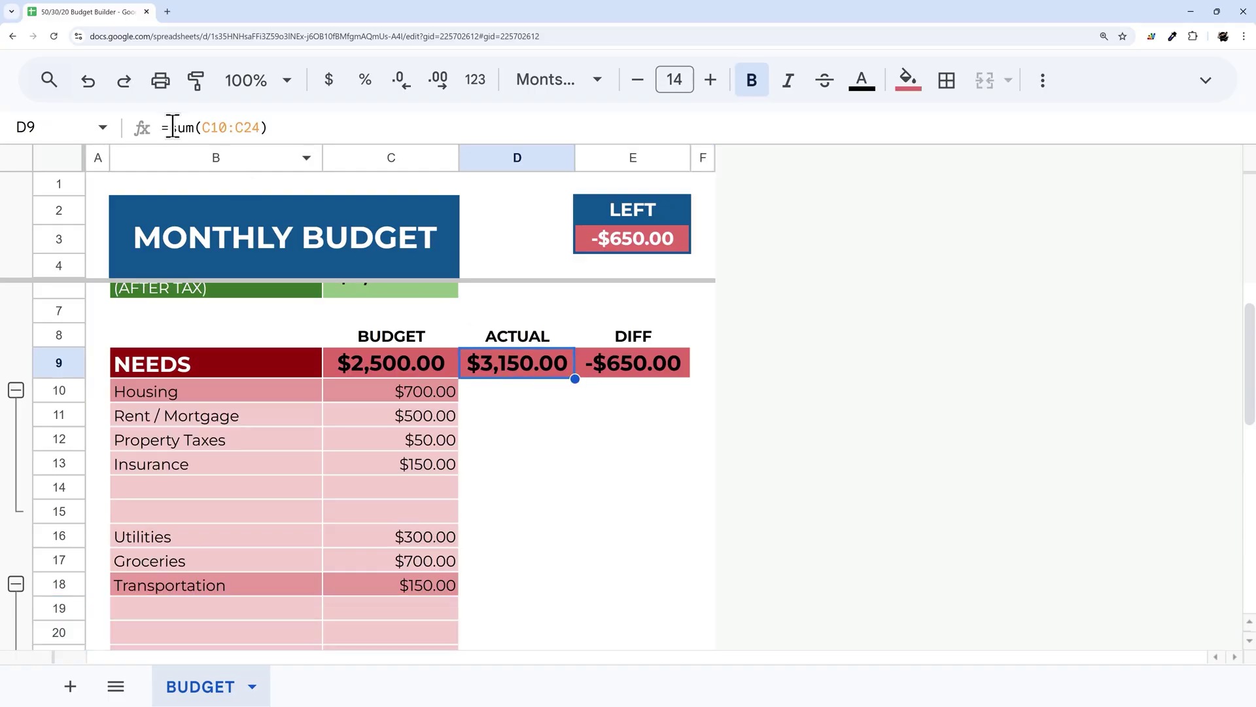
pyautogui.click(172, 126)
pyautogui.moveTo(217, 127); pyautogui.dragTo(348, 140)
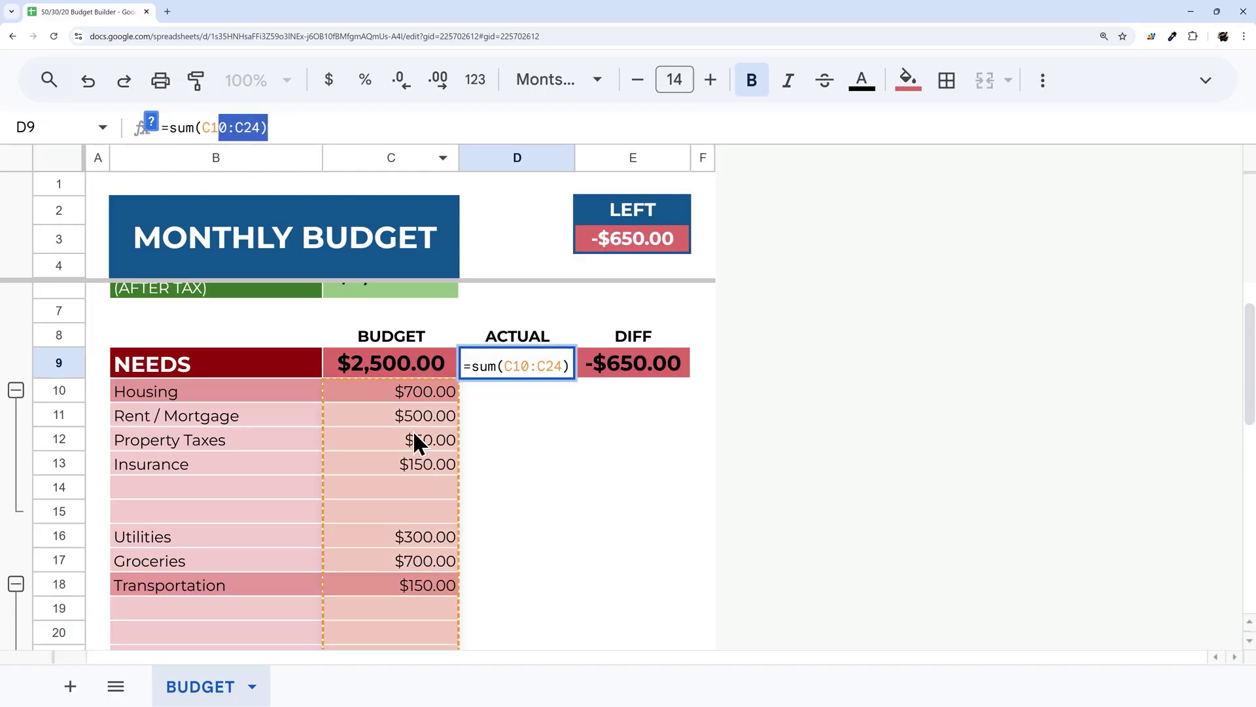
pyautogui.press('Escape')
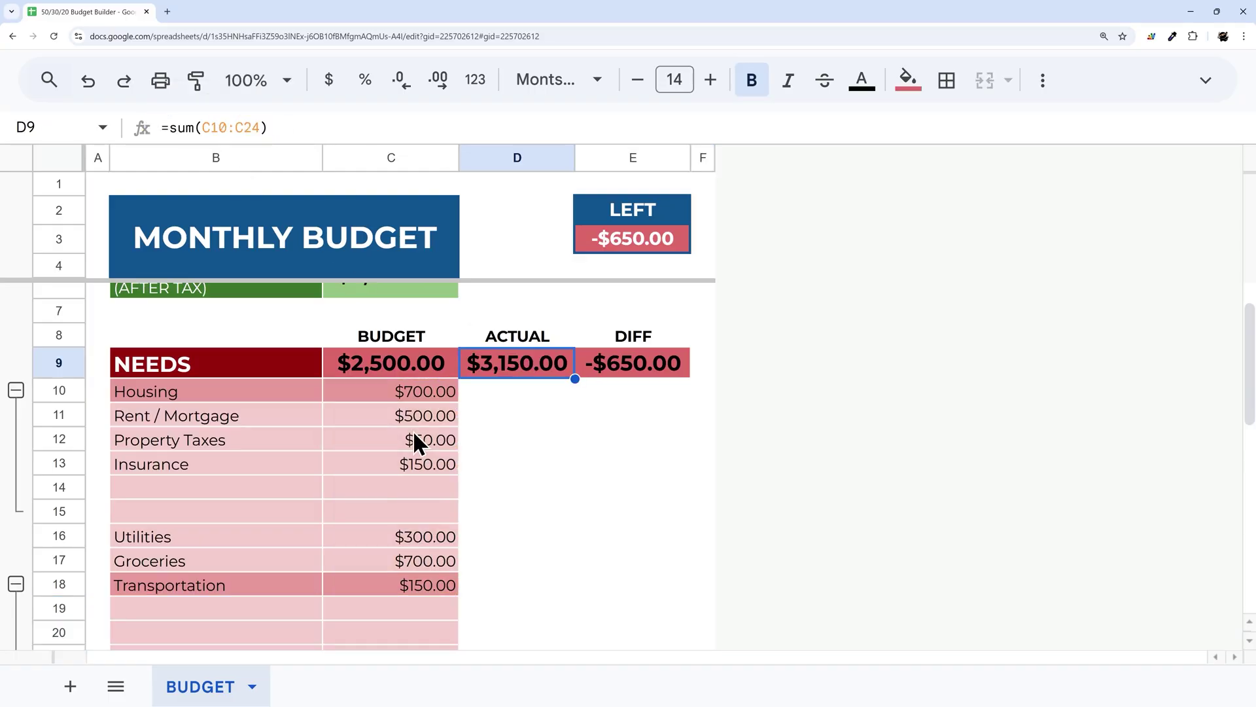
# Step: Replace the Housing amount in C10 with the formula =SUBTOTAL(9,C11:C15)
pyautogui.click(418, 393)
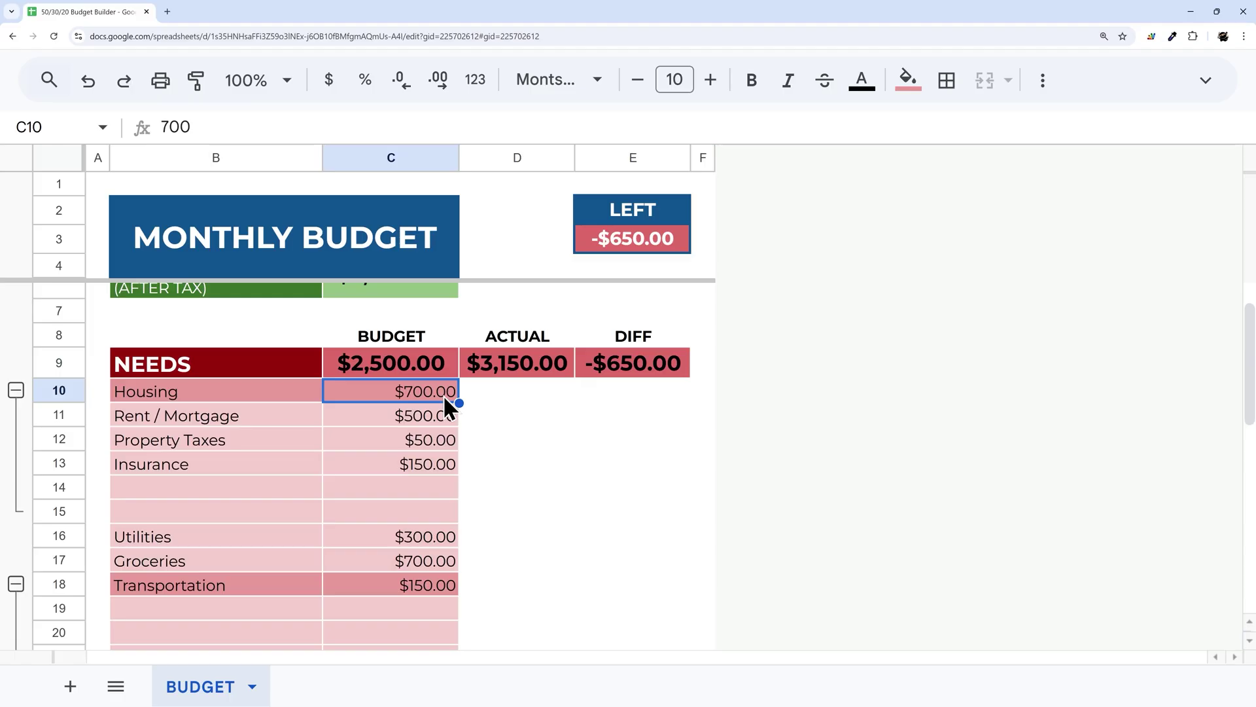
pyautogui.press('Delete')
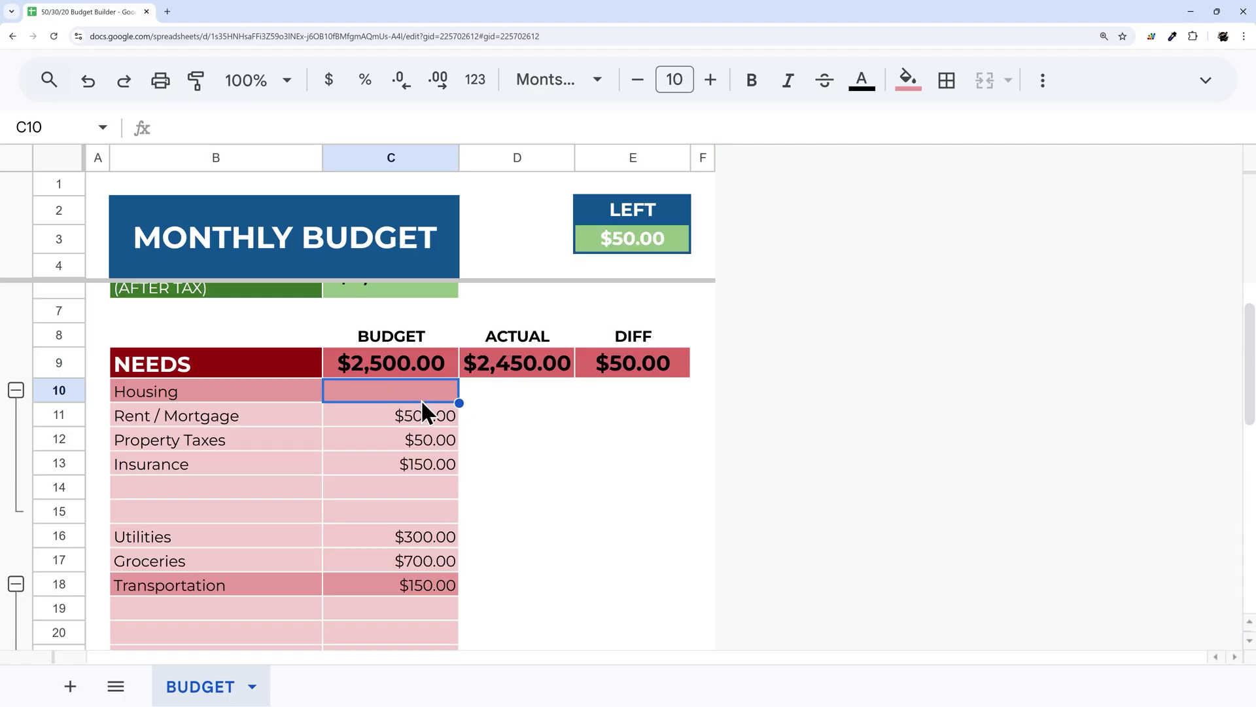
pyautogui.write('=sub')
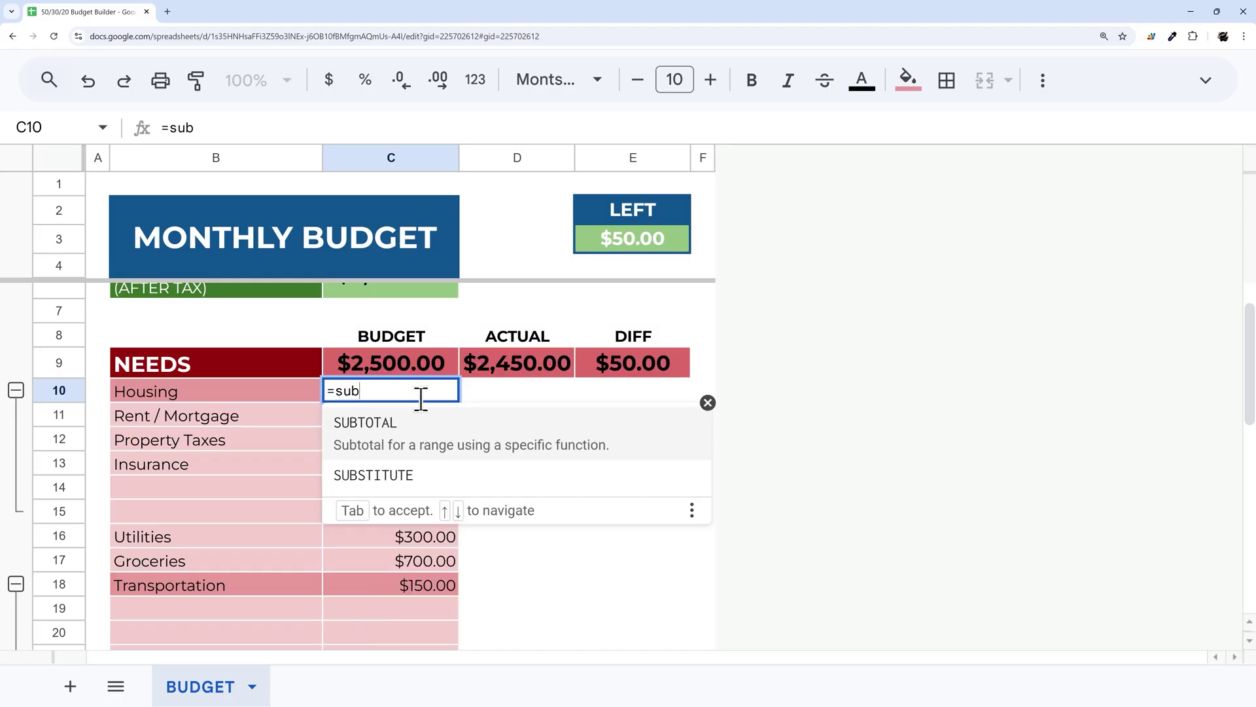
pyautogui.press('Tab')
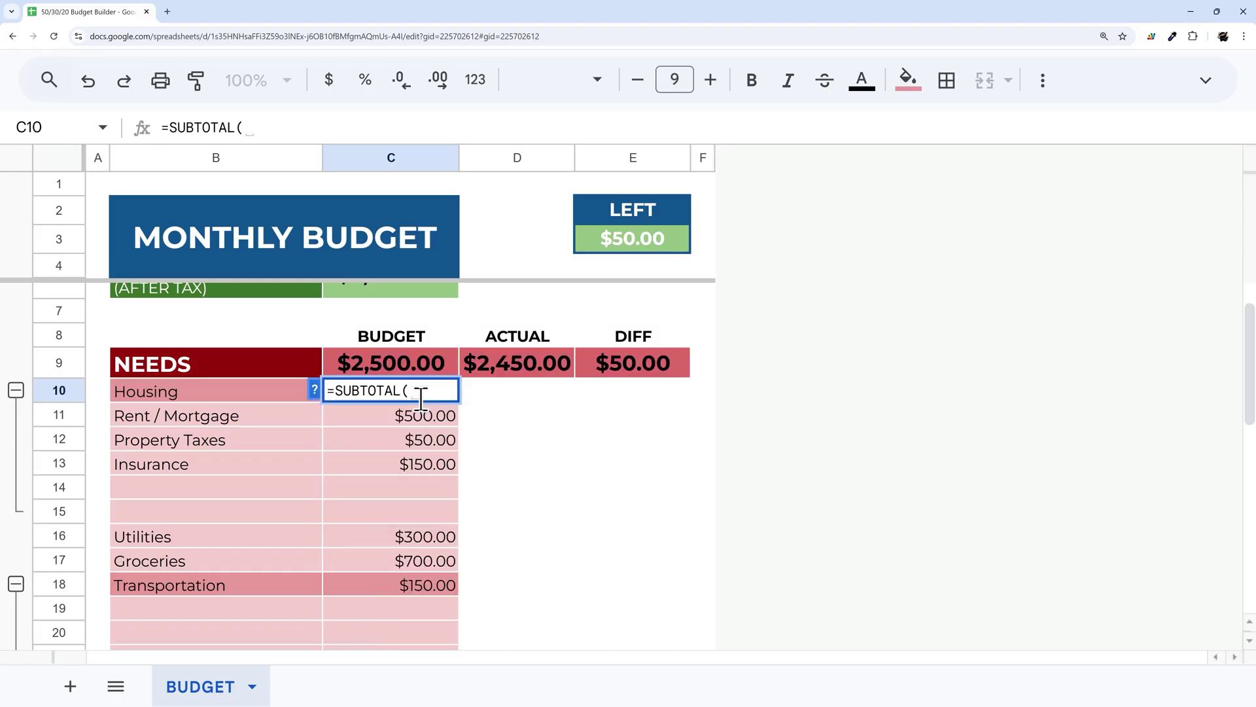
pyautogui.write('9')
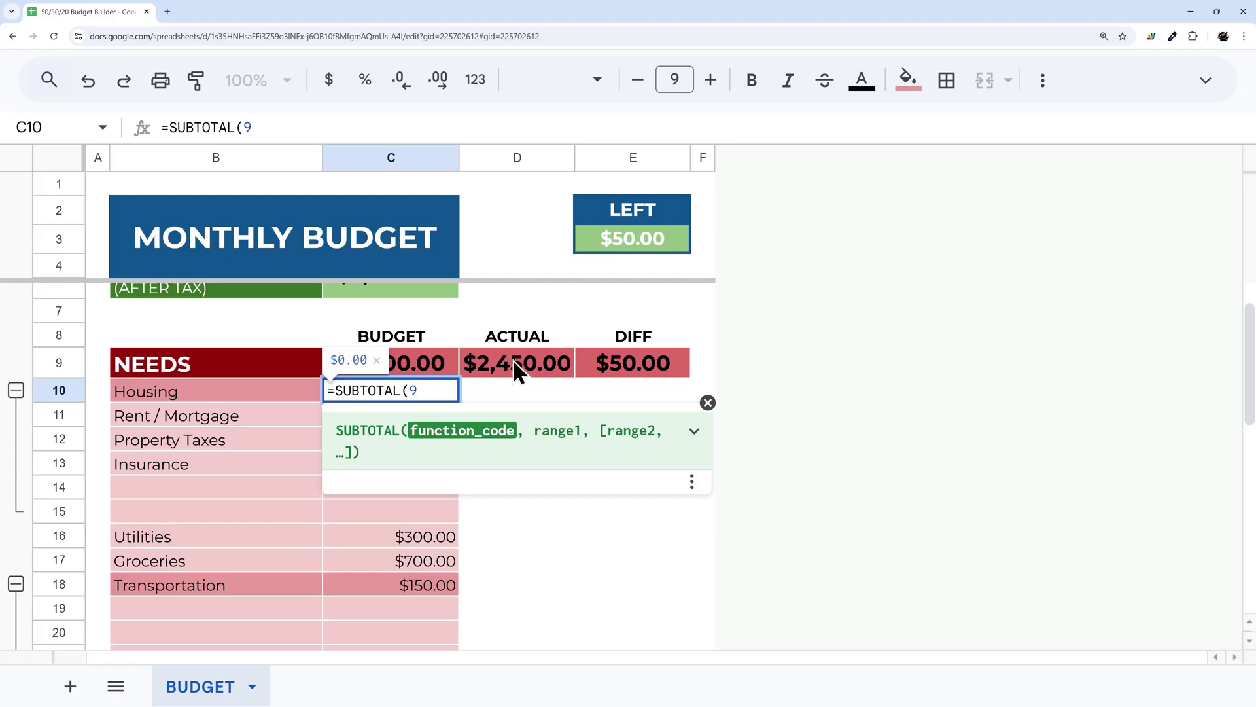
pyautogui.click(707, 403)
pyautogui.write(',')
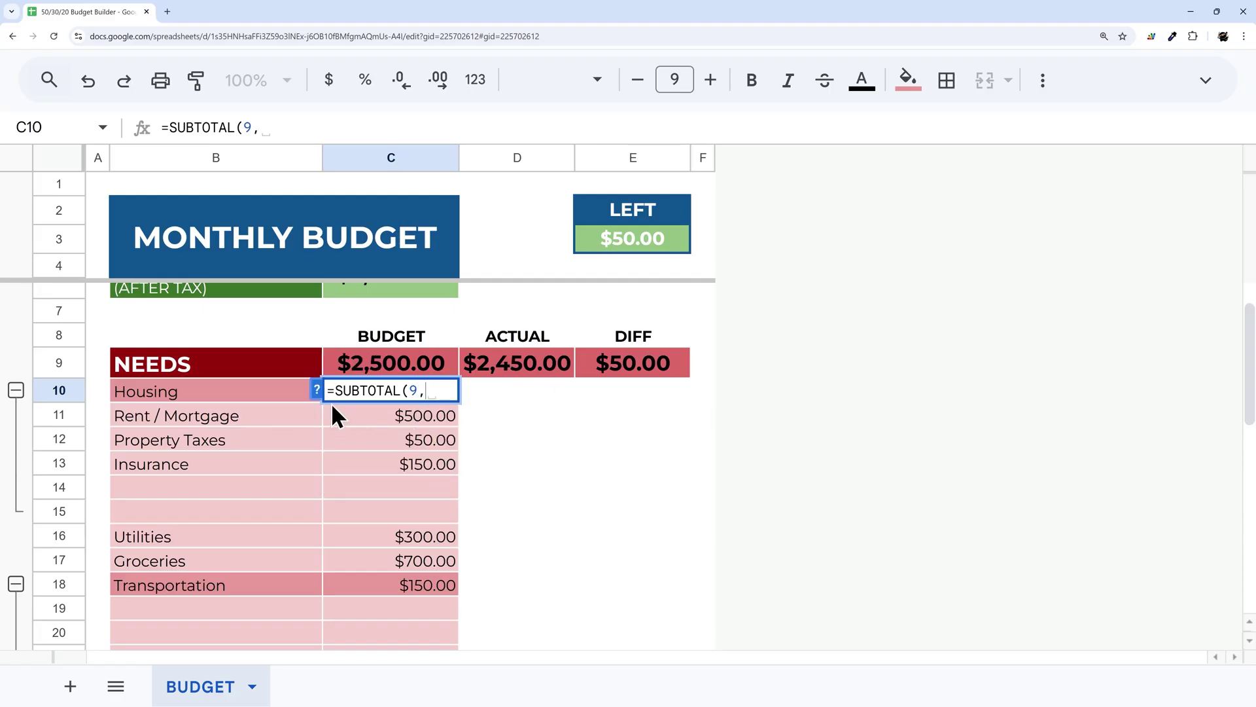
pyautogui.moveTo(386, 413); pyautogui.dragTo(388, 516)
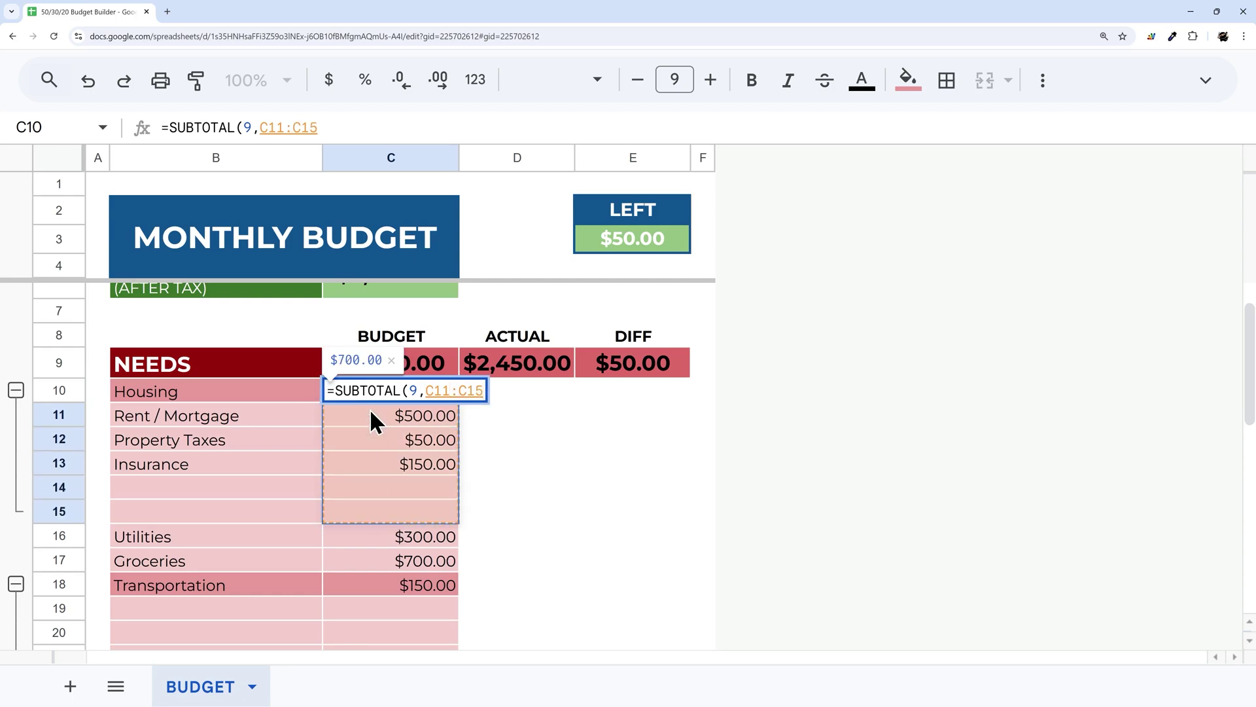
pyautogui.click(316, 393)
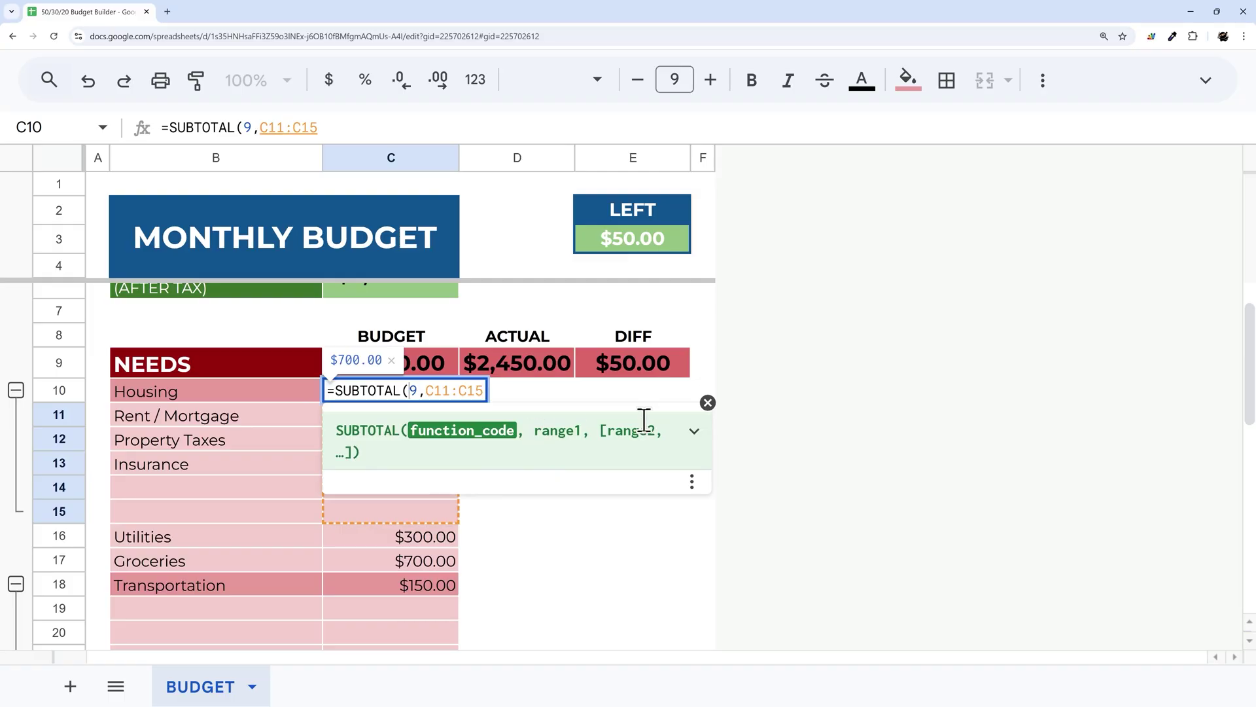
pyautogui.click(479, 390)
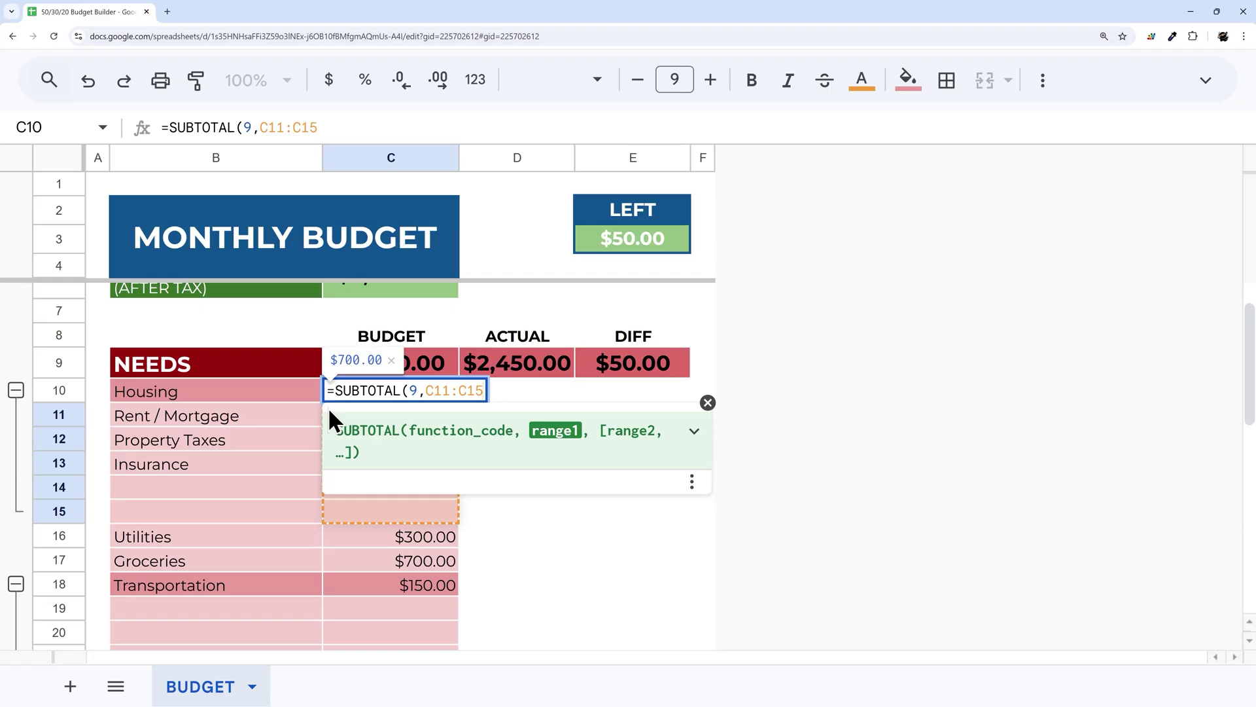
pyautogui.write(')')
pyautogui.press('Return')
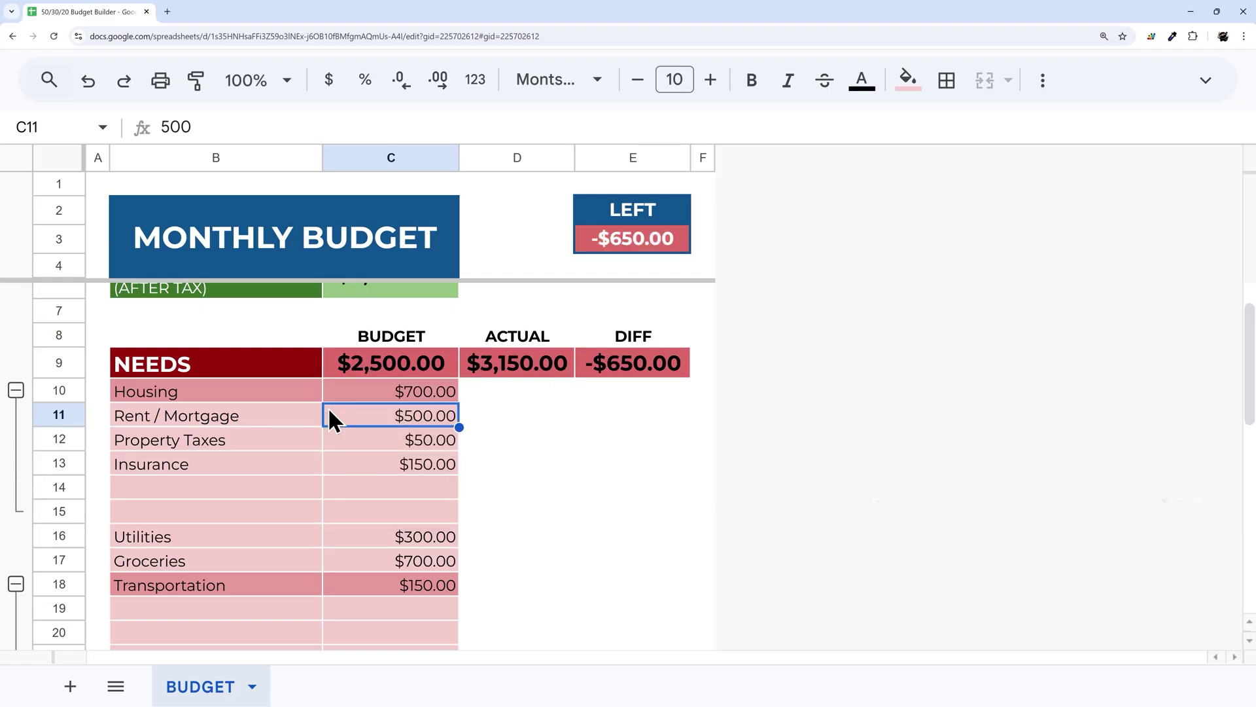
# Step: Change the NEEDS actual formula in D9 to =subtotal(9,C10:C24)
pyautogui.click(488, 360)
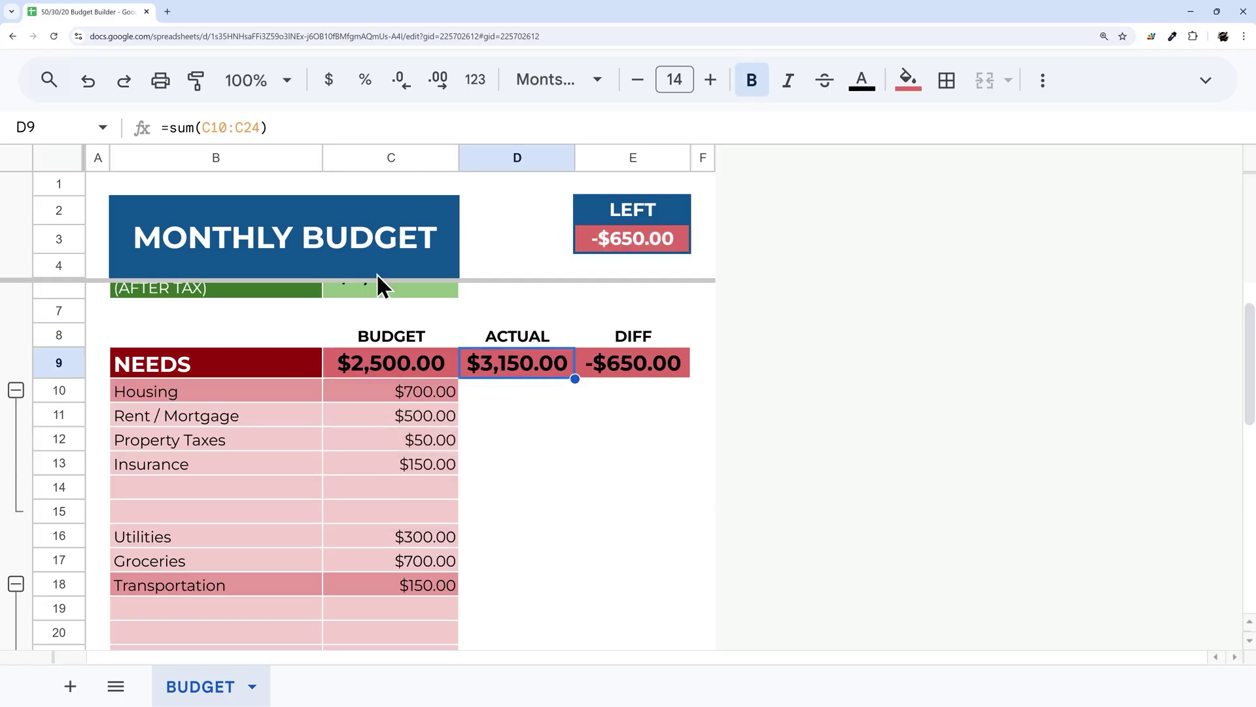
pyautogui.click(187, 126)
pyautogui.press('BackSpace')
pyautogui.write('bto')
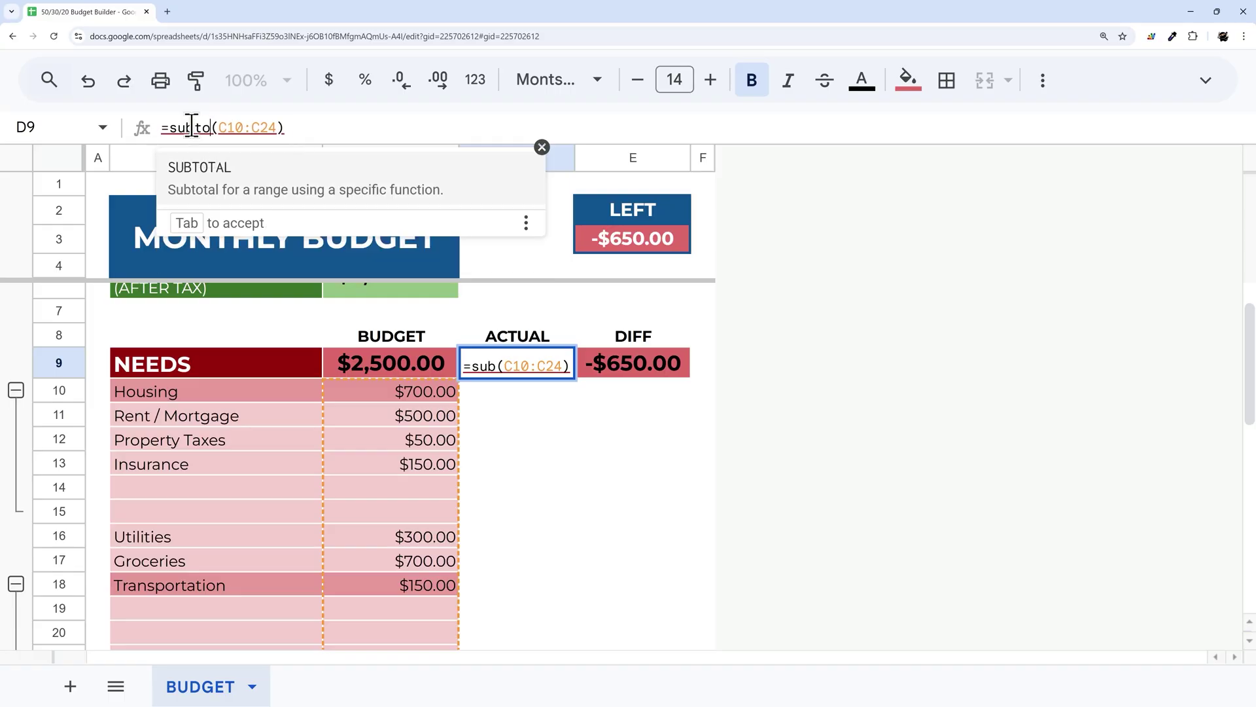
pyautogui.write('tal')
pyautogui.press('Right')
pyautogui.write('0')
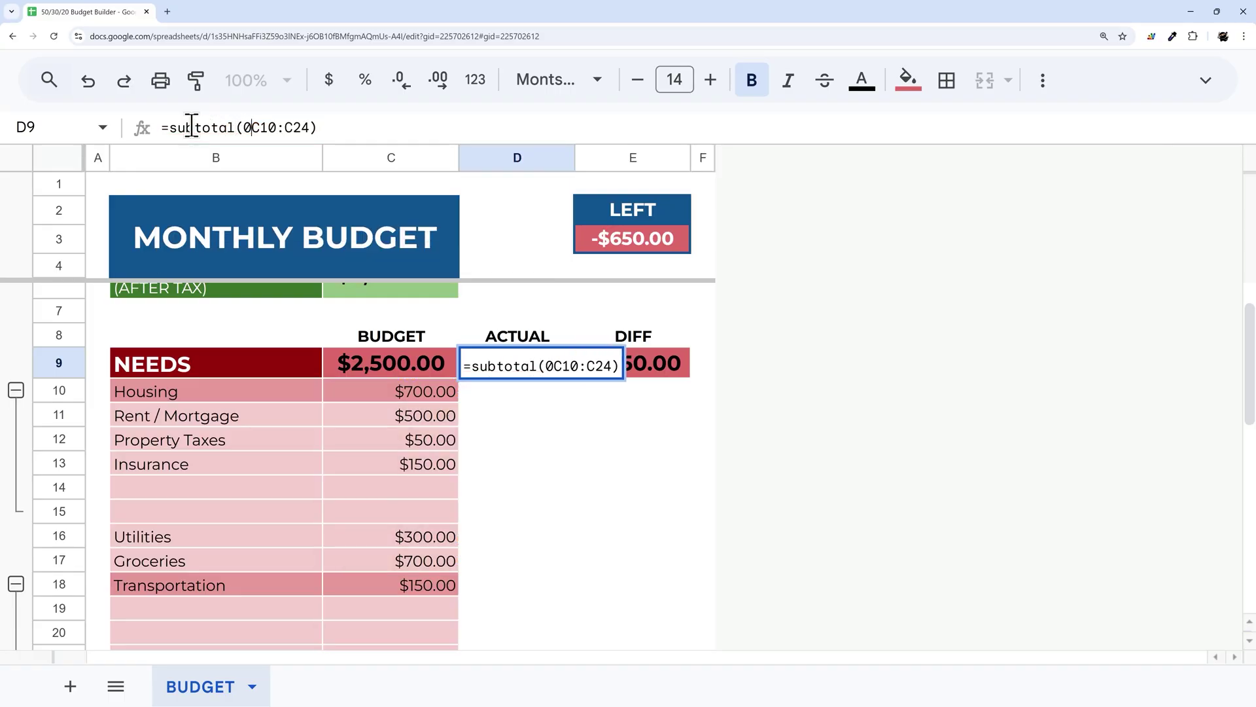
pyautogui.press('BackSpace')
pyautogui.write('9,')
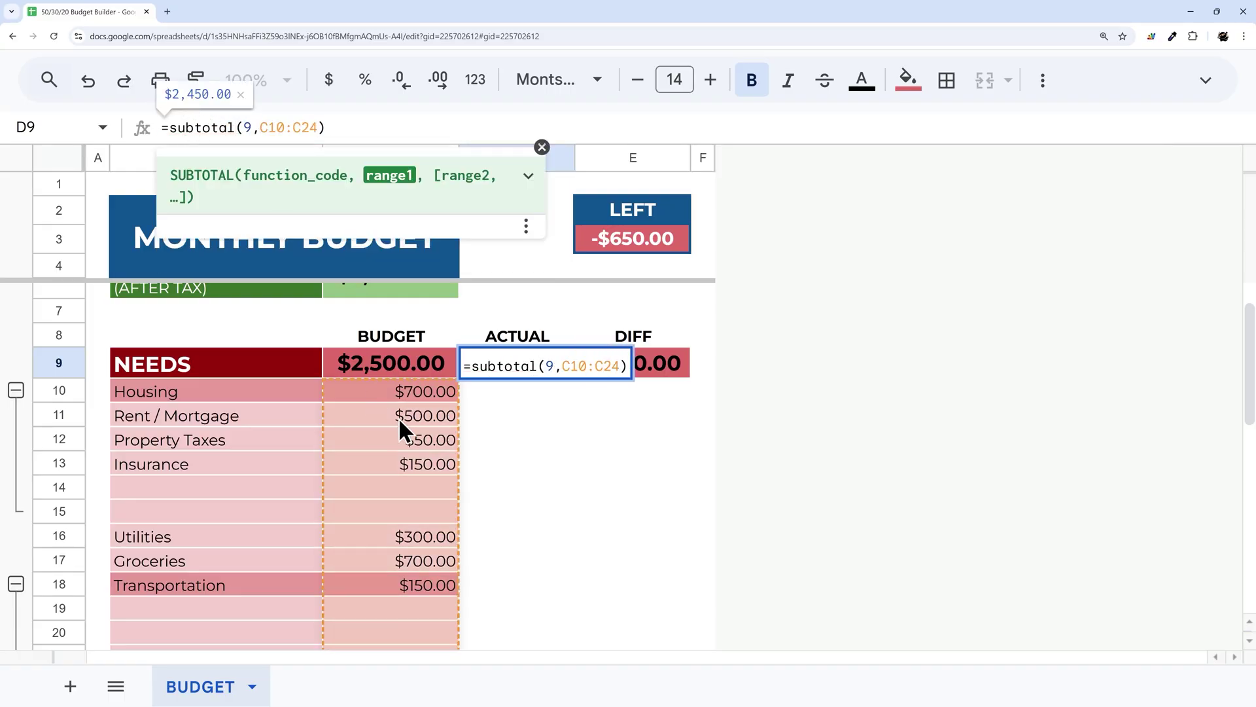
pyautogui.scroll(-5, 419, 422)
pyautogui.scroll(4, 430, 422)
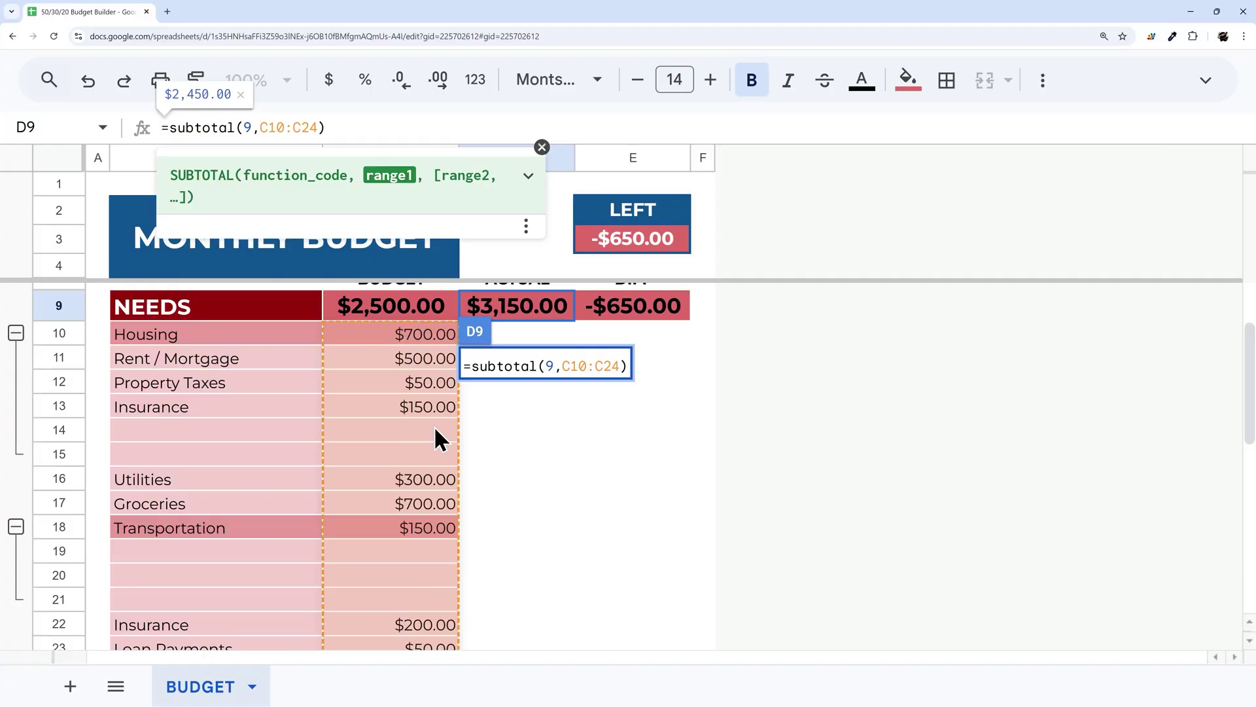
pyautogui.press('Return')
pyautogui.scroll(1, 452, 444)
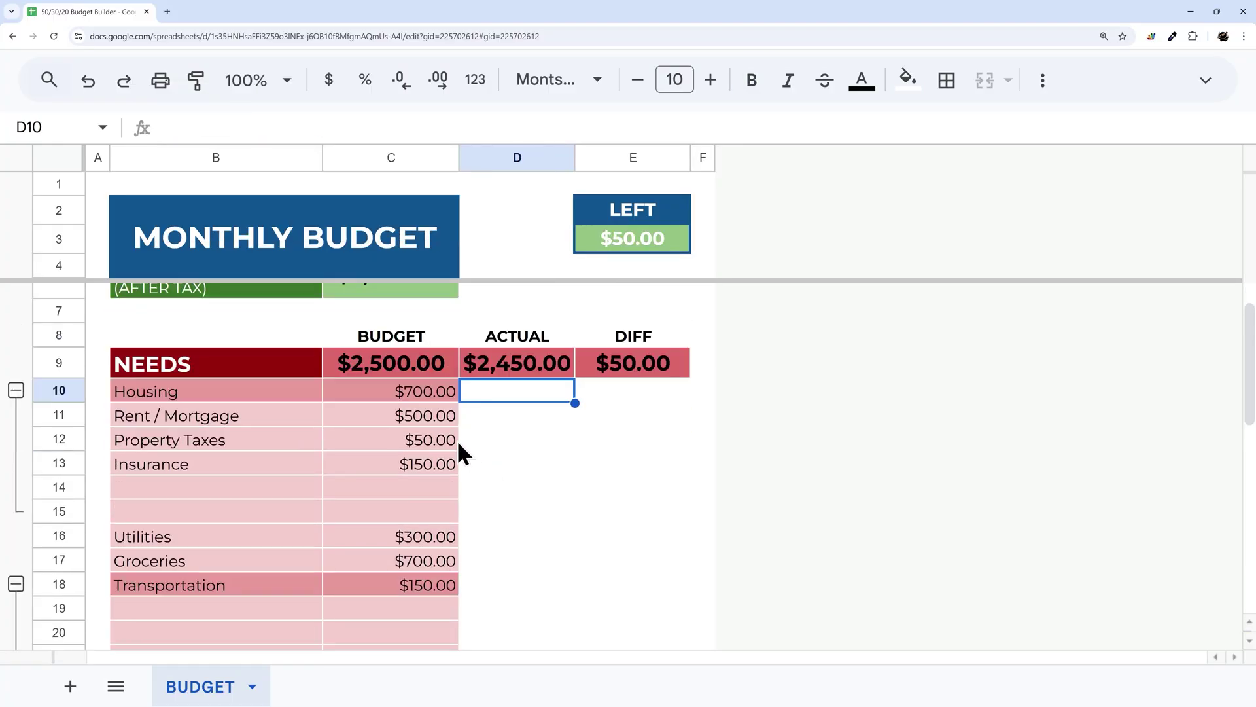
pyautogui.press('Left')
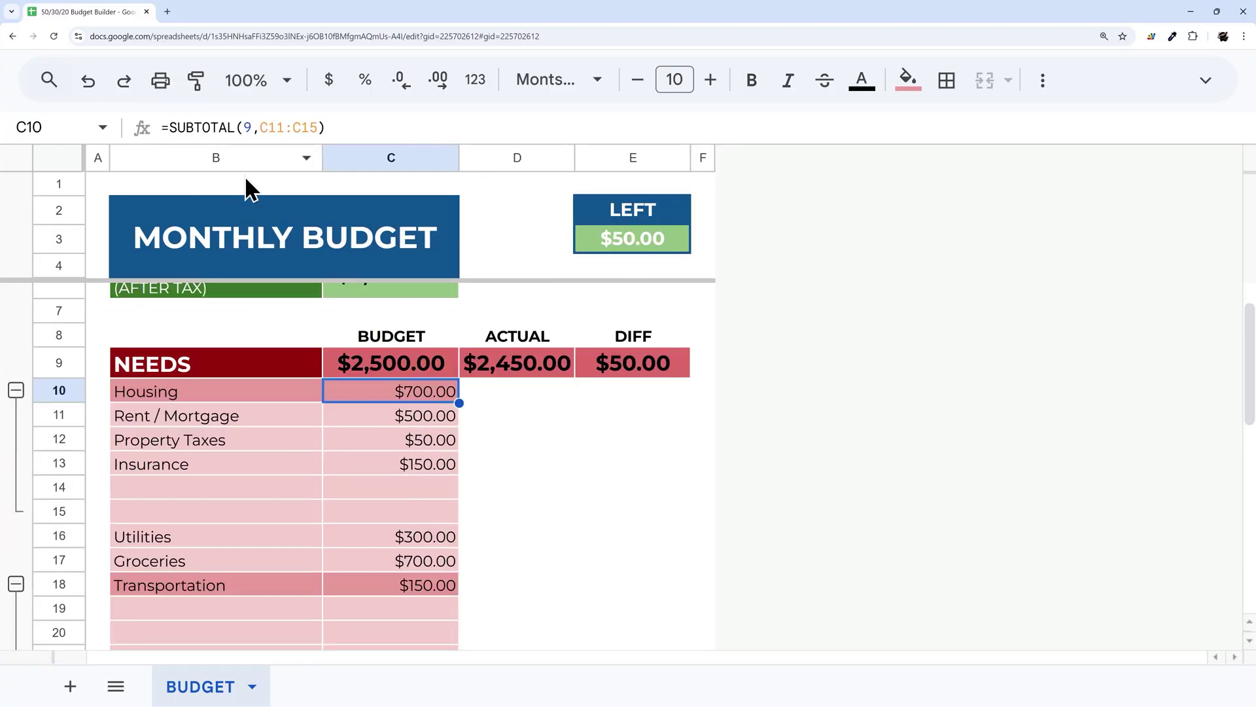
# Step: Enter the Transportation subcategories Car Payment(s), Insurance and Fuel in B19:B21
pyautogui.scroll(-2, 393, 406)
pyautogui.click(427, 475)
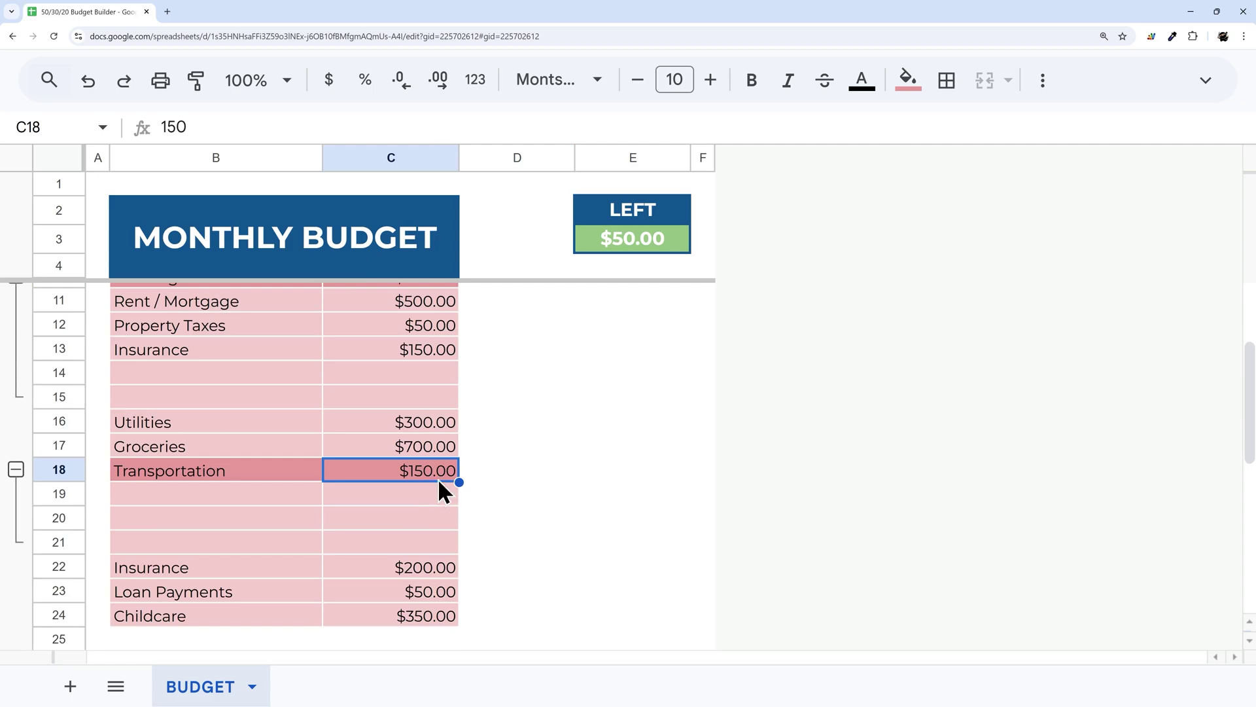
pyautogui.click(226, 504)
pyautogui.write('C')
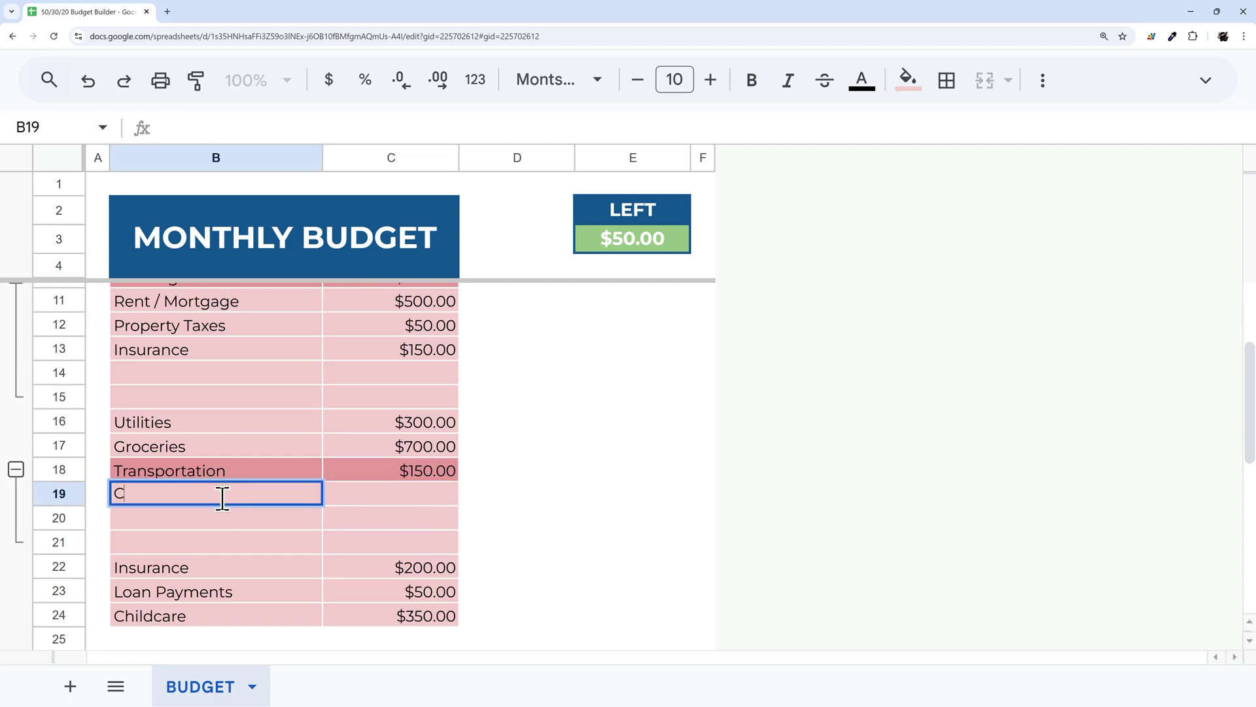
pyautogui.write('ar Payment(s)')
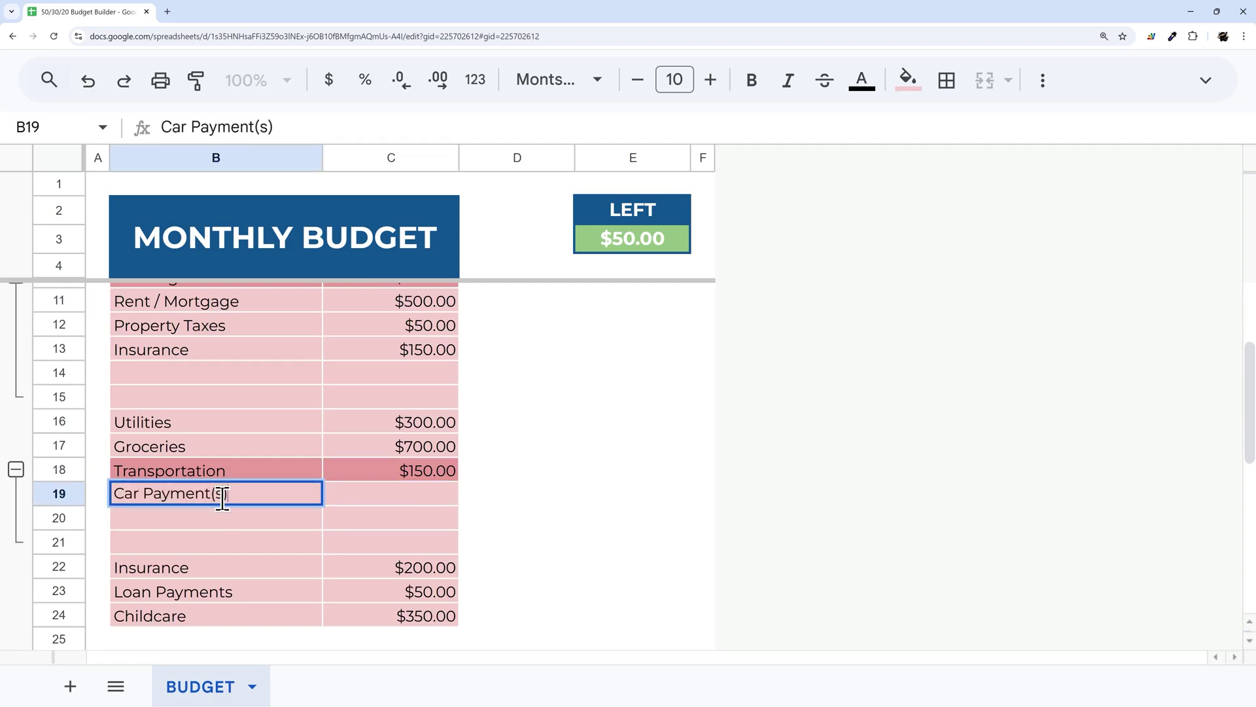
pyautogui.press('Return')
pyautogui.write('Insurance')
pyautogui.press('Return')
pyautogui.write('Fuel')
pyautogui.press('Return')
# Step: Fill the Insurance, Loan Payments and Childcare rows, B22:C24, with the darker pink used for main categories
pyautogui.moveTo(144, 576); pyautogui.dragTo(167, 618)
pyautogui.hotkey('shift', 'Right')
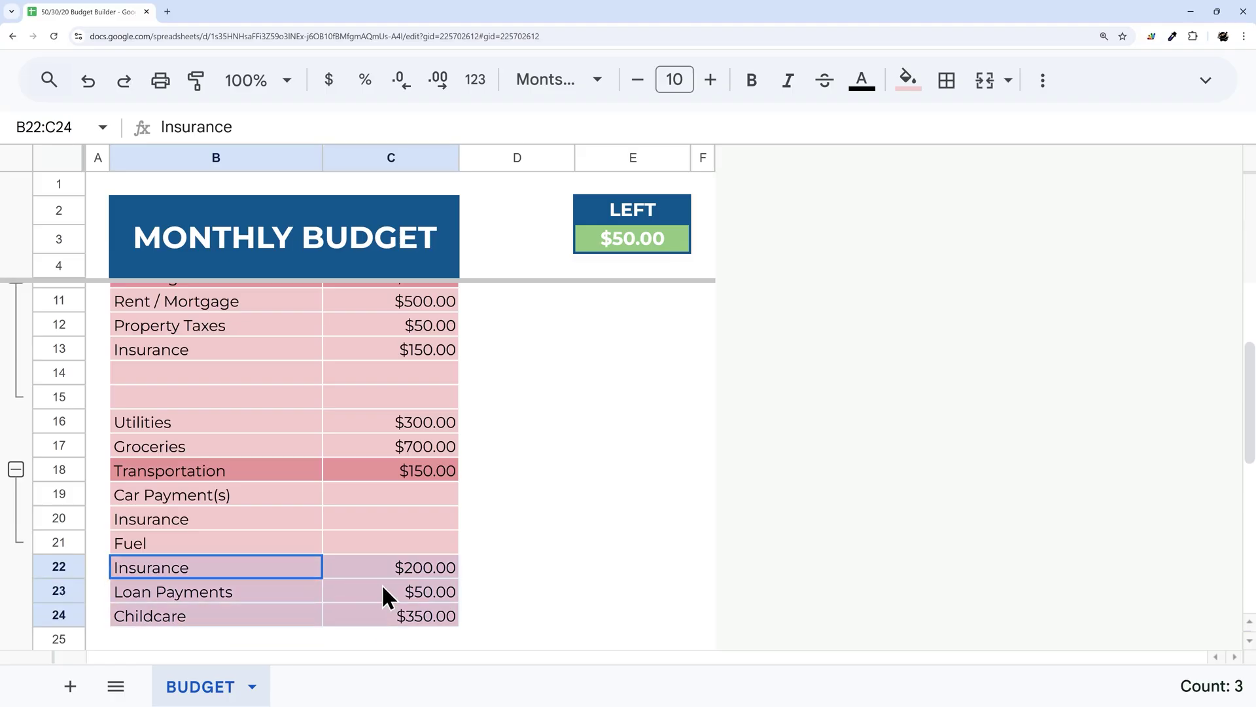
pyautogui.click(907, 79)
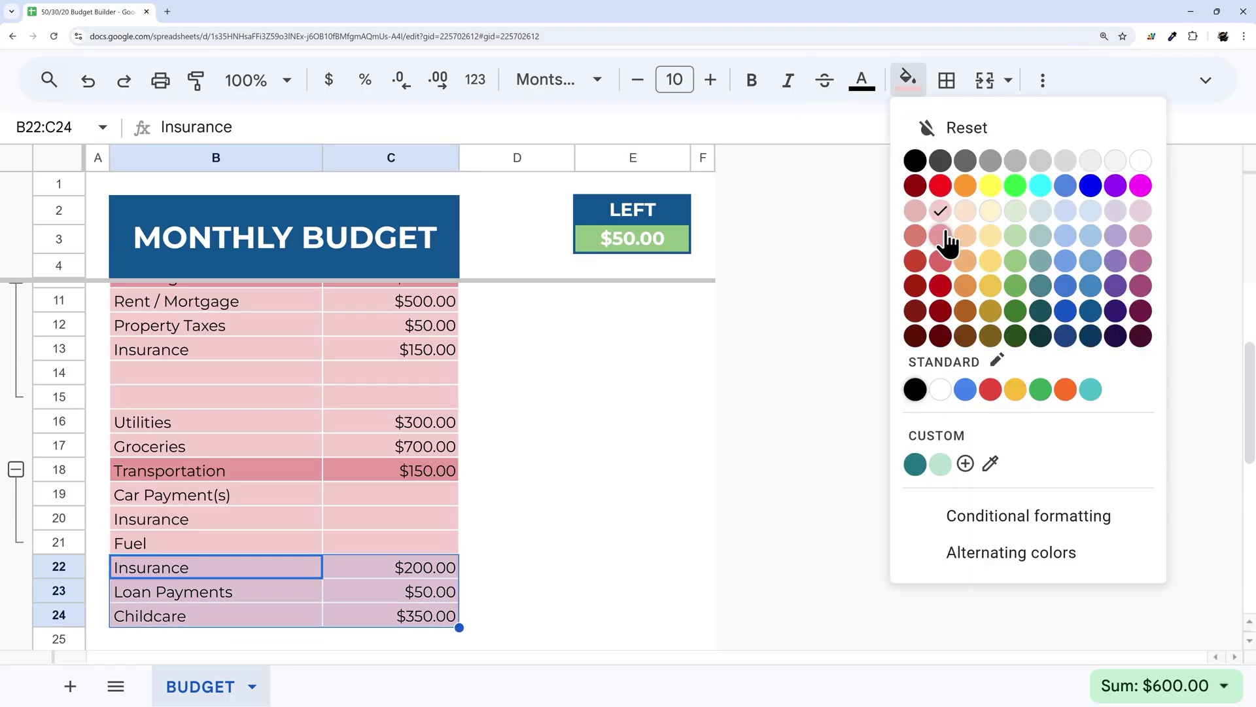
pyautogui.click(940, 235)
# Step: Fill the Utilities and Groceries rows, B16:C17, with the same darker pink as the other main categories
pyautogui.moveTo(156, 418); pyautogui.dragTo(413, 447)
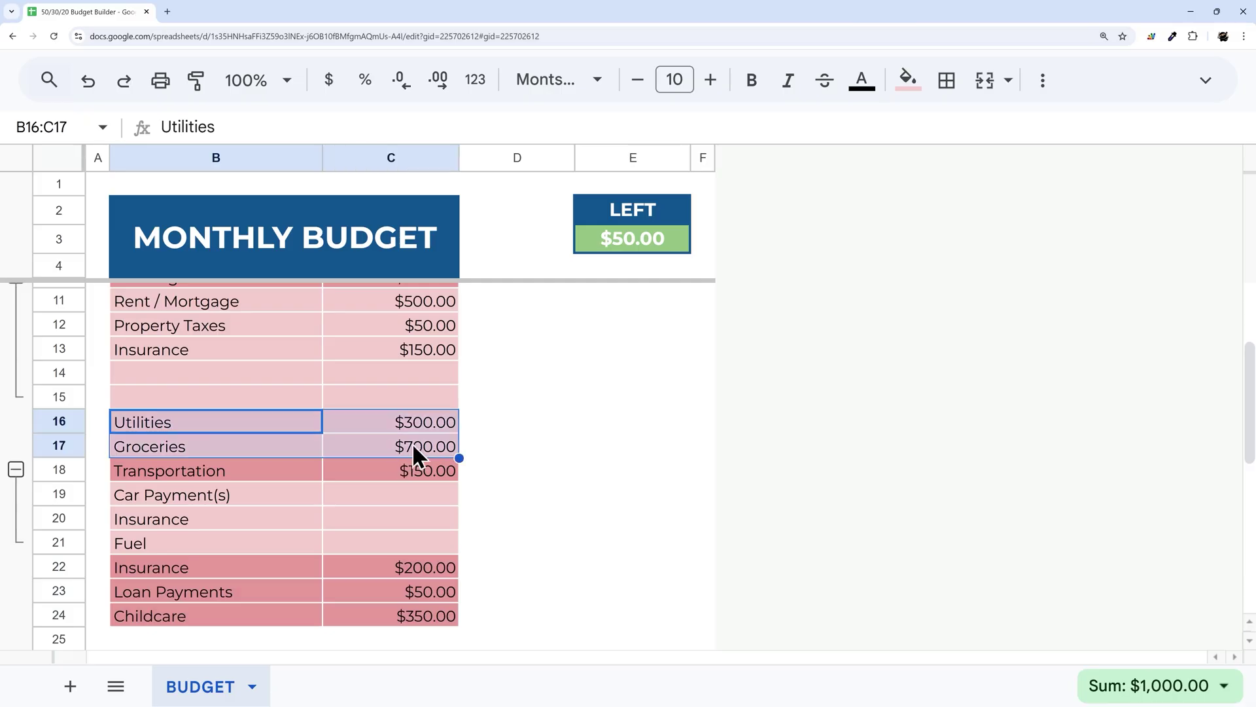
pyautogui.click(505, 429)
pyautogui.scroll(2, 327, 432)
pyautogui.moveTo(176, 538); pyautogui.dragTo(406, 562)
pyautogui.click(909, 81)
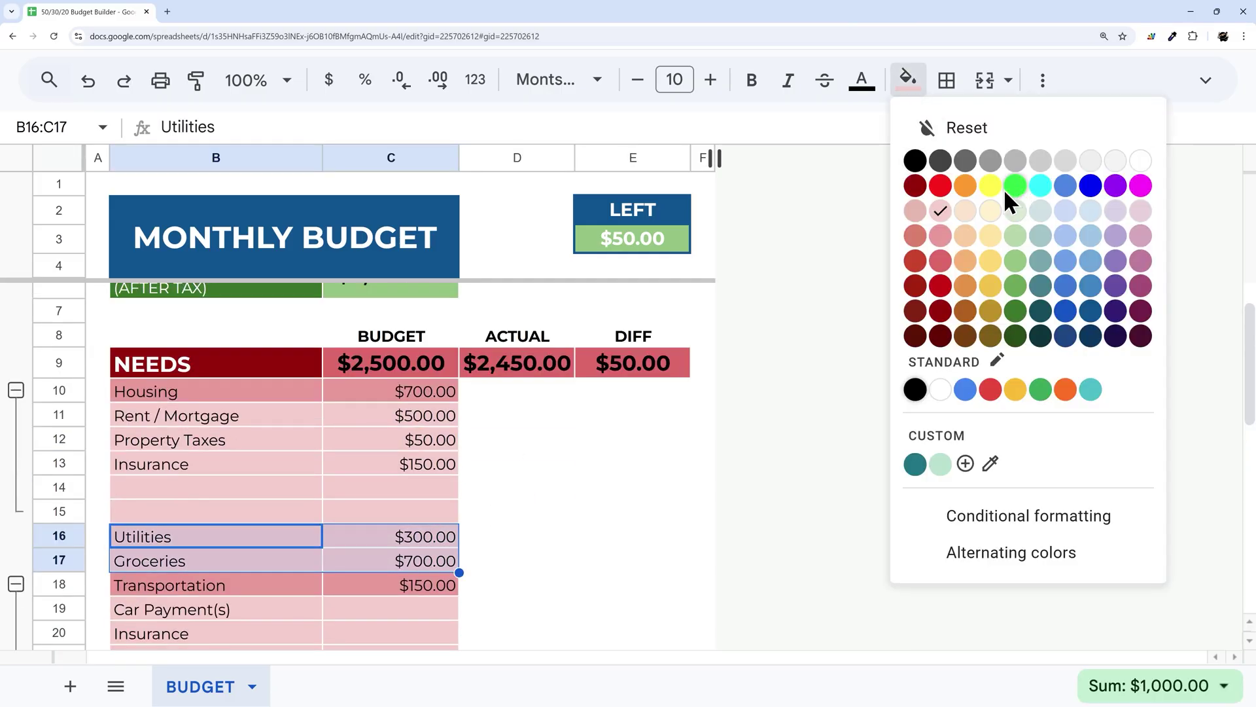
pyautogui.click(939, 244)
pyautogui.click(592, 509)
# Step: Replace the Transportation amount in C18 with a SUBTOTAL formula using function code 9 over C19:C21
pyautogui.scroll(-2, 437, 497)
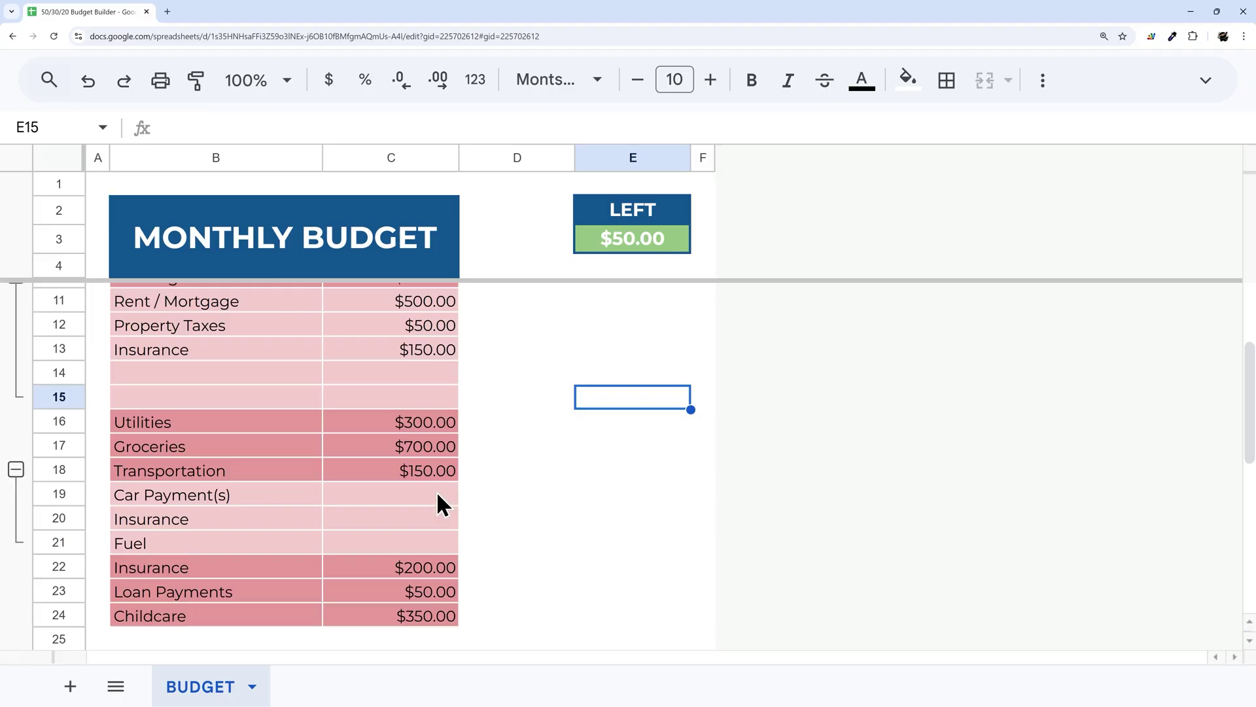
pyautogui.click(405, 469)
pyautogui.write('=sub')
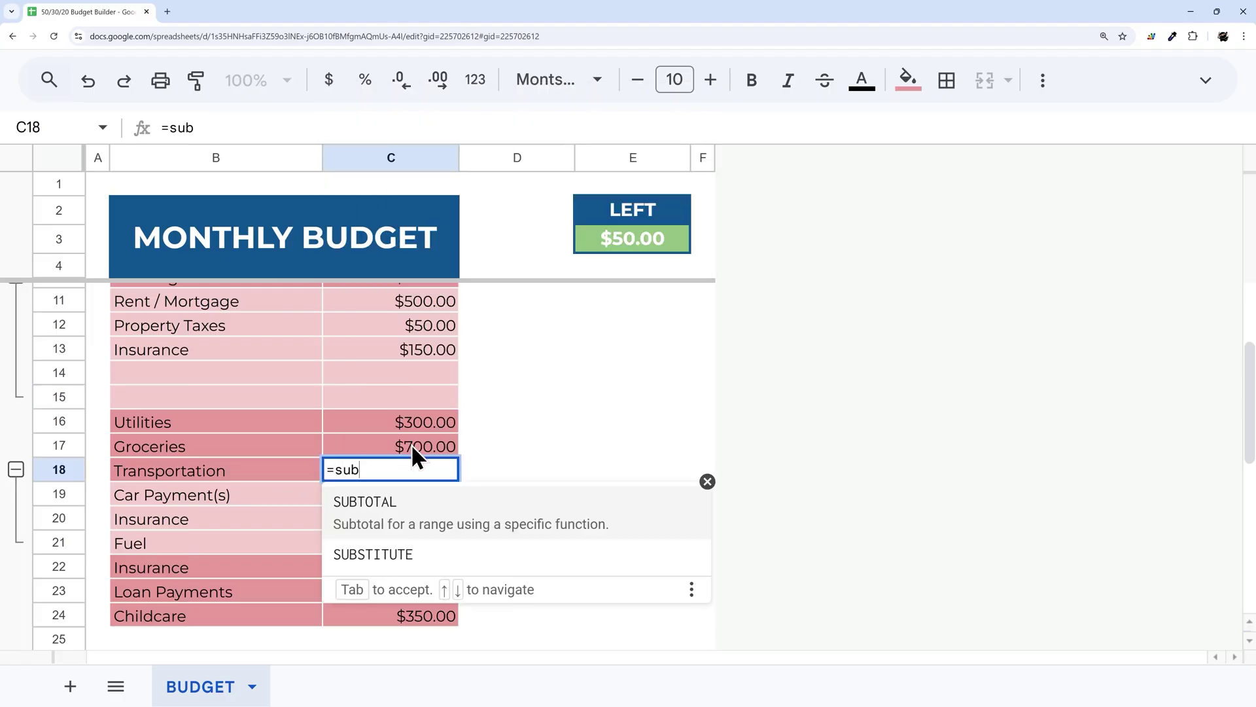
pyautogui.press('Tab')
pyautogui.write('9,')
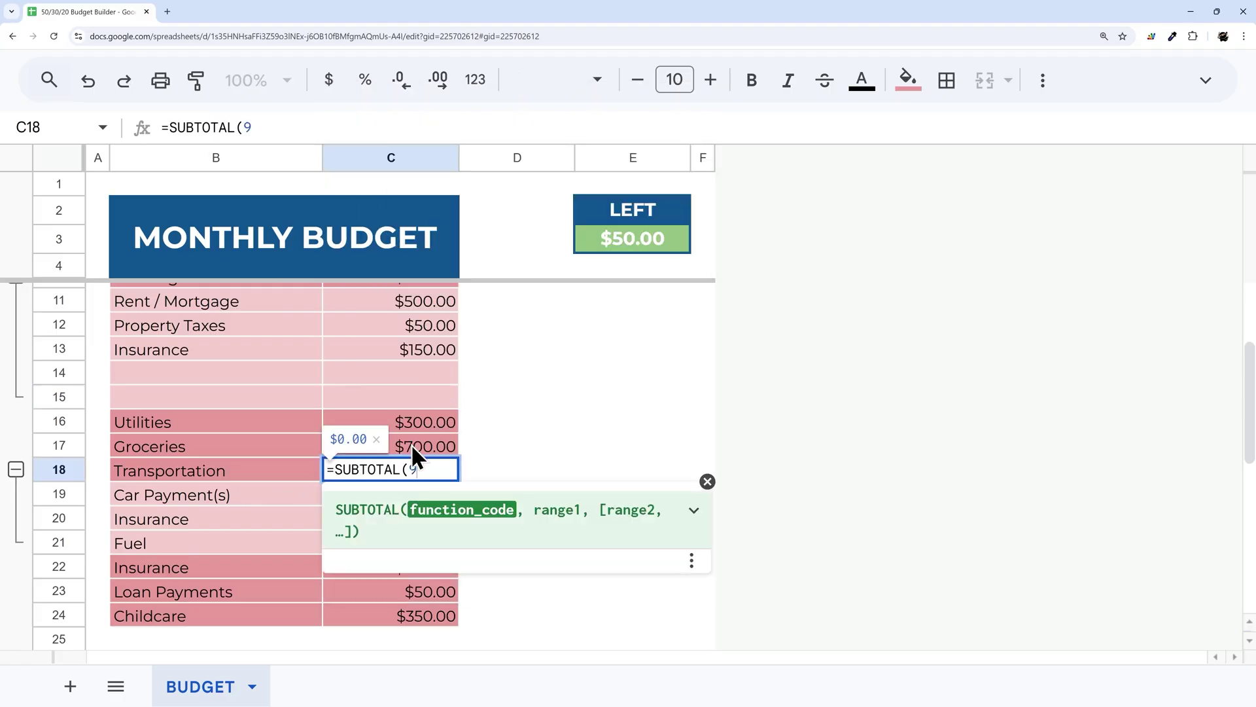
pyautogui.click(706, 482)
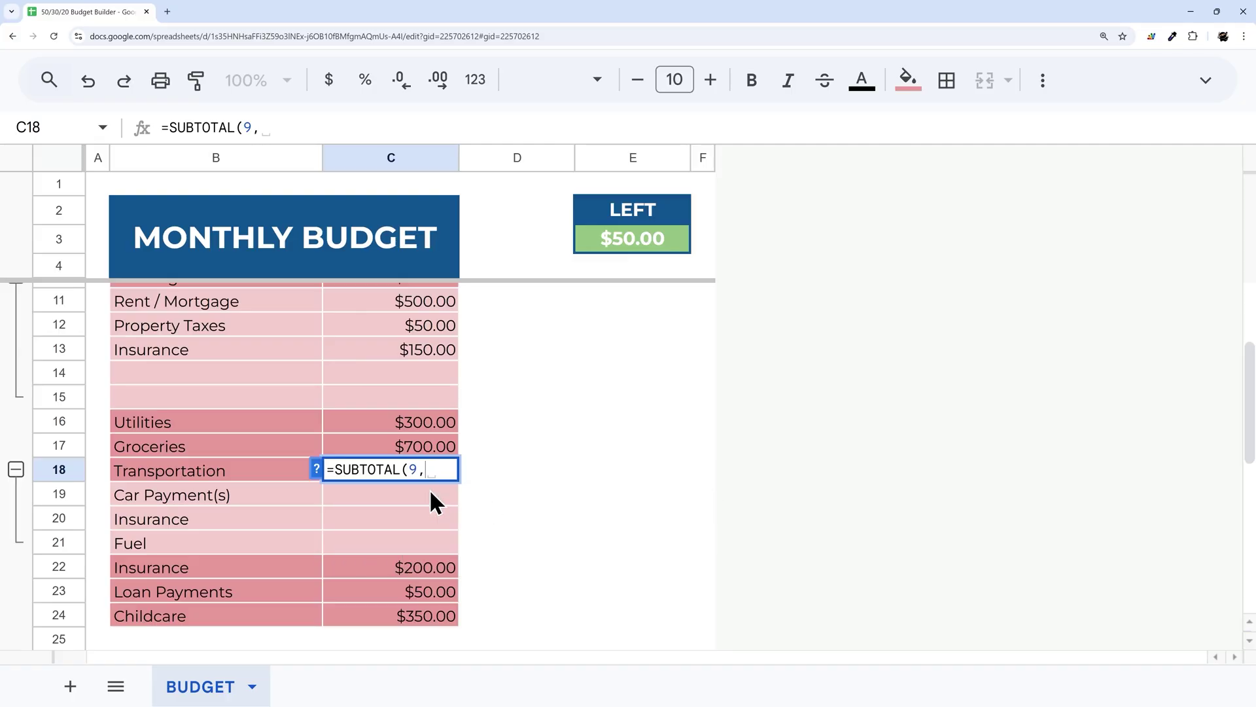
pyautogui.moveTo(429, 489); pyautogui.dragTo(422, 540)
pyautogui.write(')')
pyautogui.press('Return')
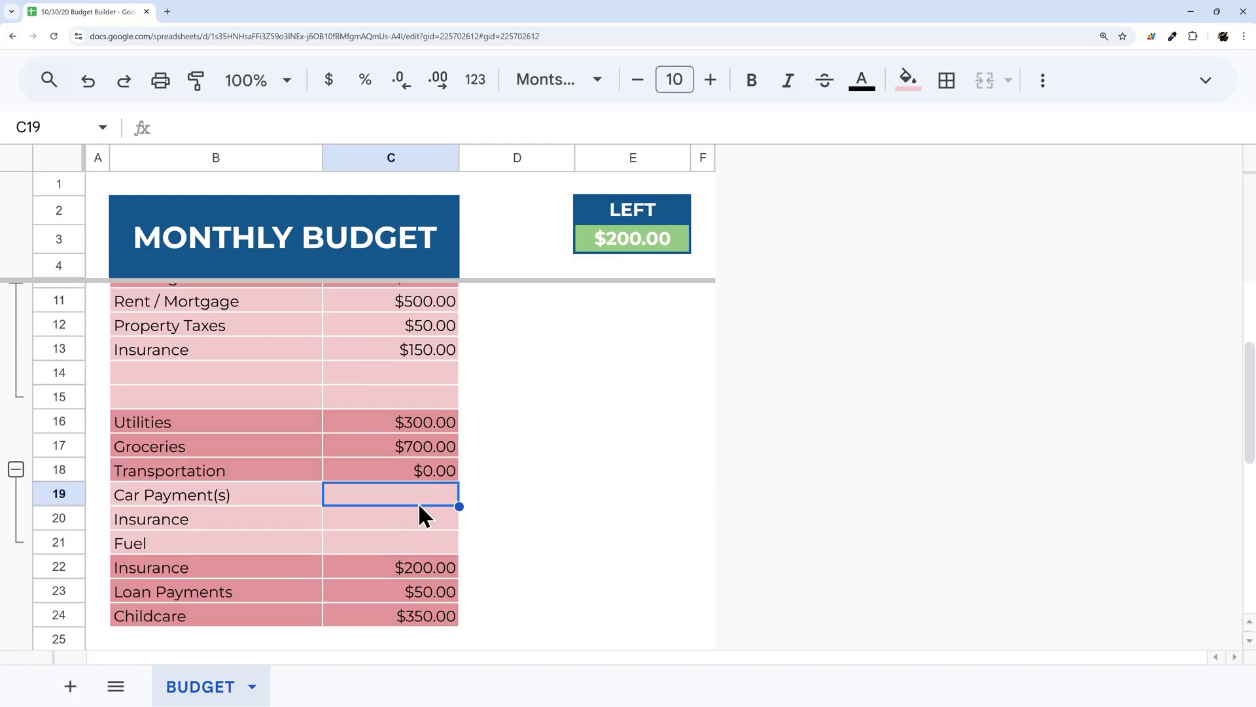
# Step: Enter 250 as the Car Payment(s) amount in C19
pyautogui.write('250')
pyautogui.press('Return')
pyautogui.scroll(3, 473, 512)
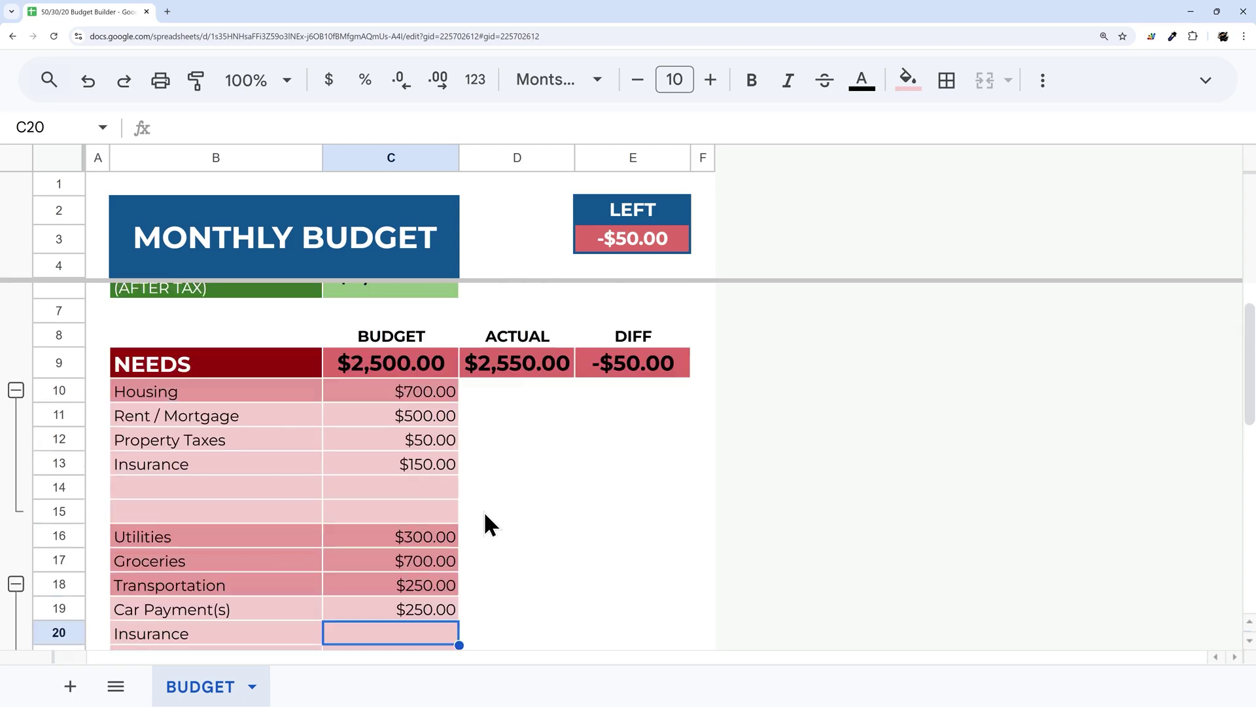
# Step: Examine the Housing subcategory rows 11 to 15 and the SUBTOTAL formula behind the NEEDS actual total in D9
pyautogui.scroll(-2, 242, 446)
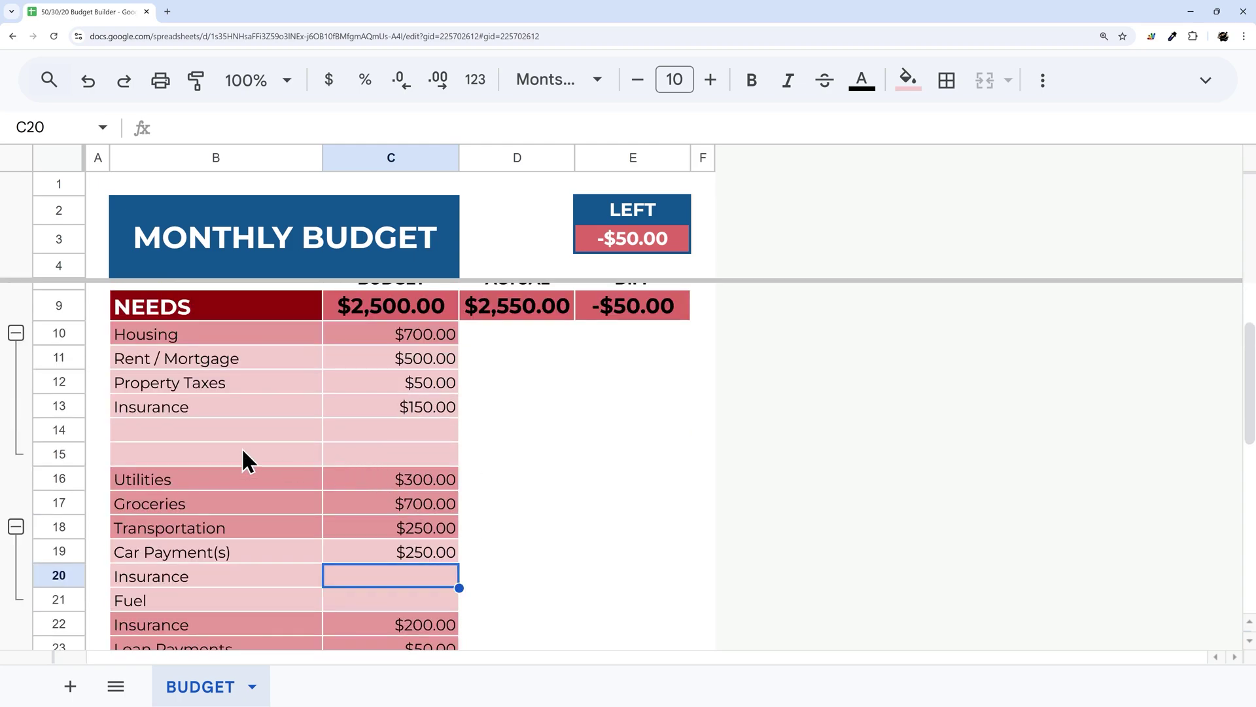
pyautogui.moveTo(70, 357); pyautogui.dragTo(63, 452)
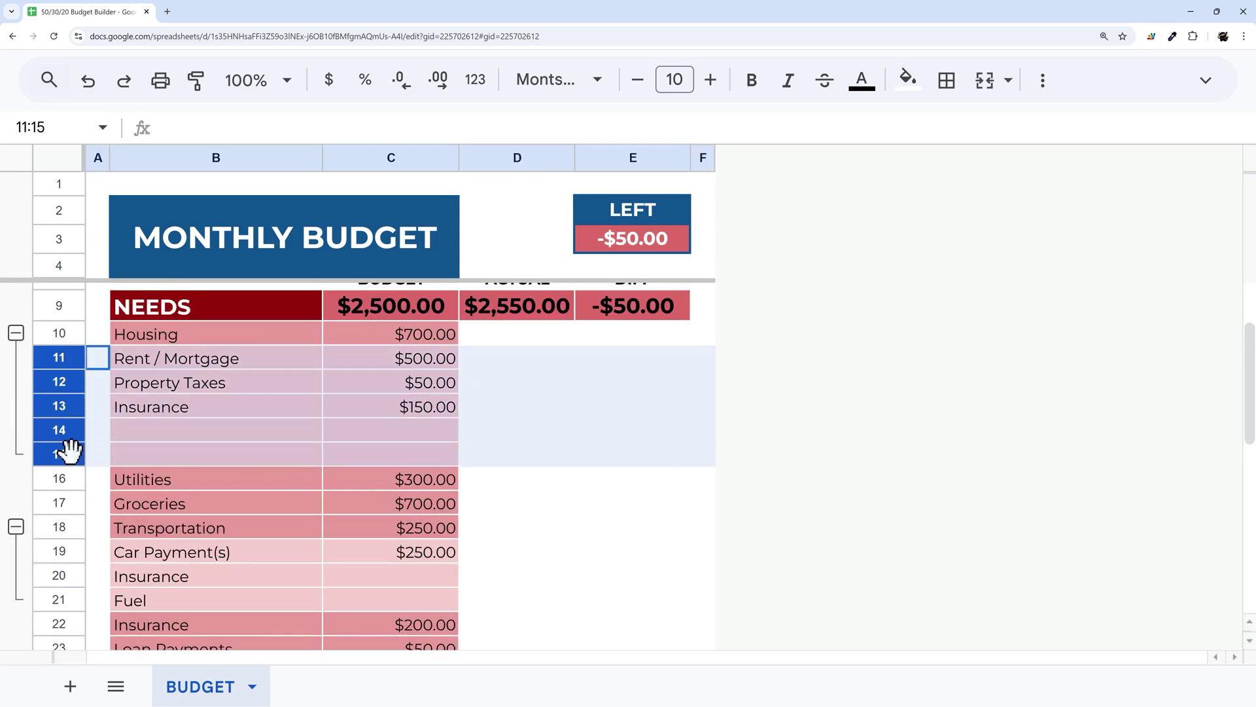
pyautogui.scroll(2, 366, 402)
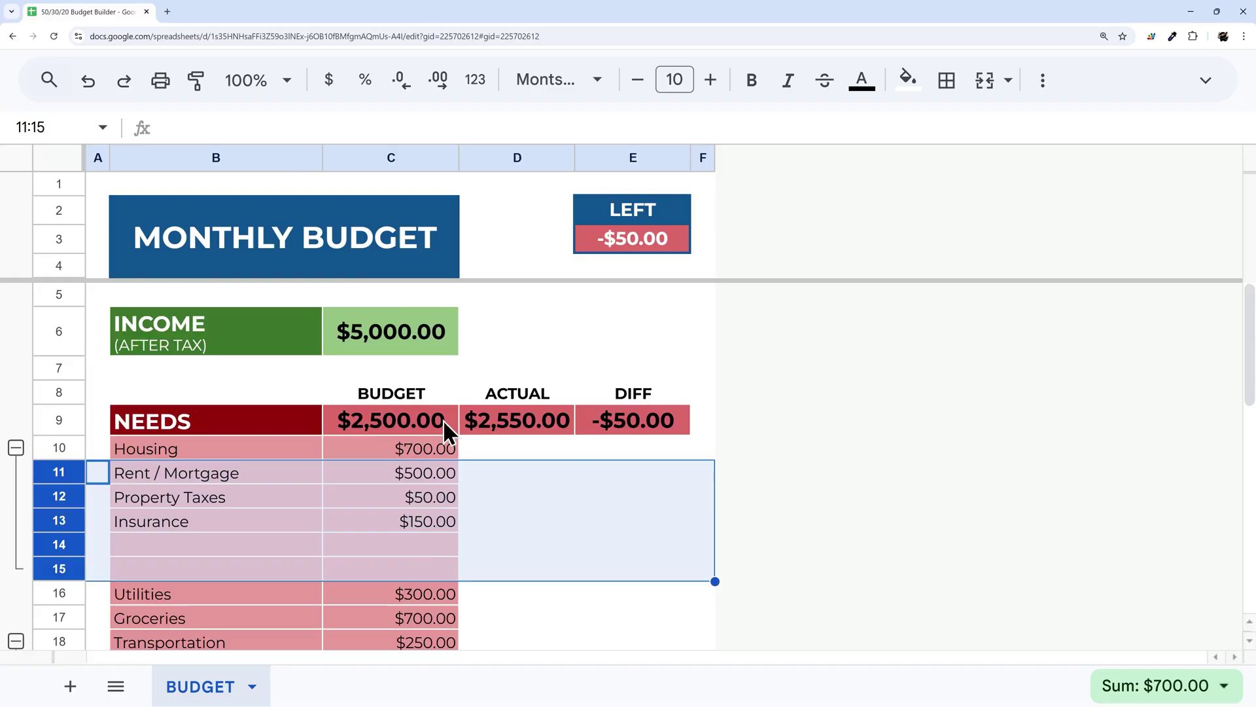
pyautogui.click(501, 414)
pyautogui.moveTo(161, 126); pyautogui.dragTo(461, 128)
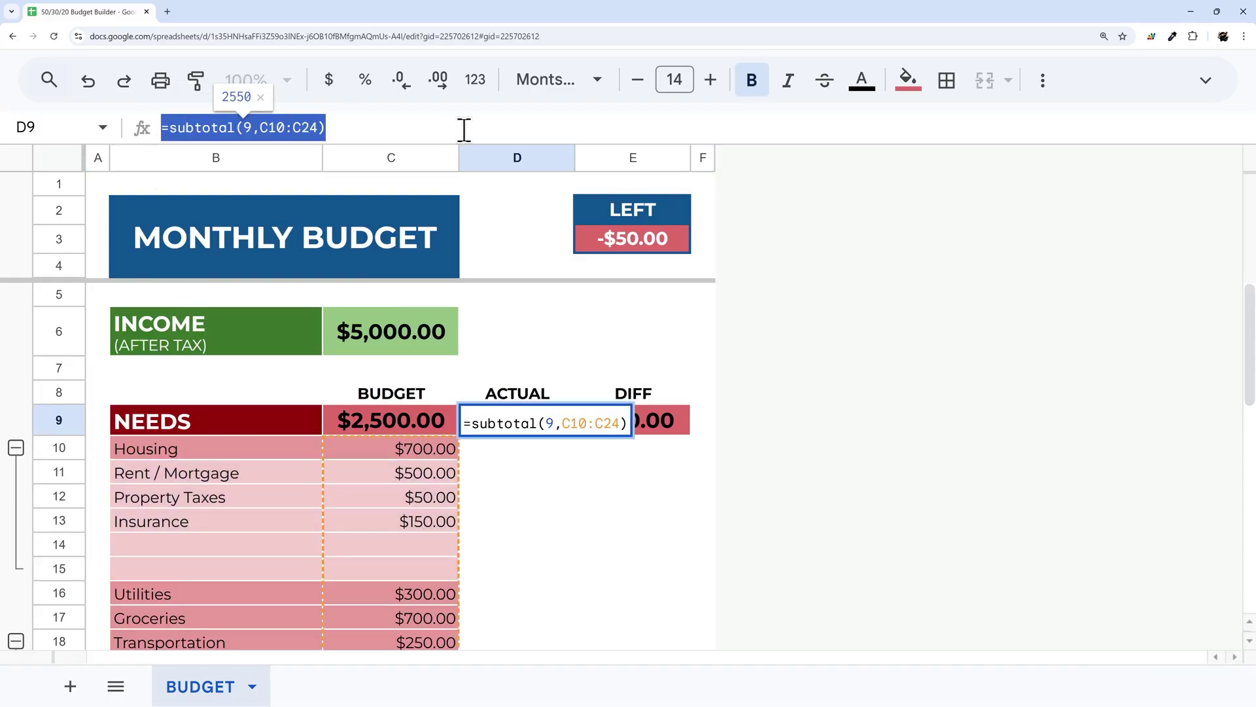
pyautogui.press('Return')
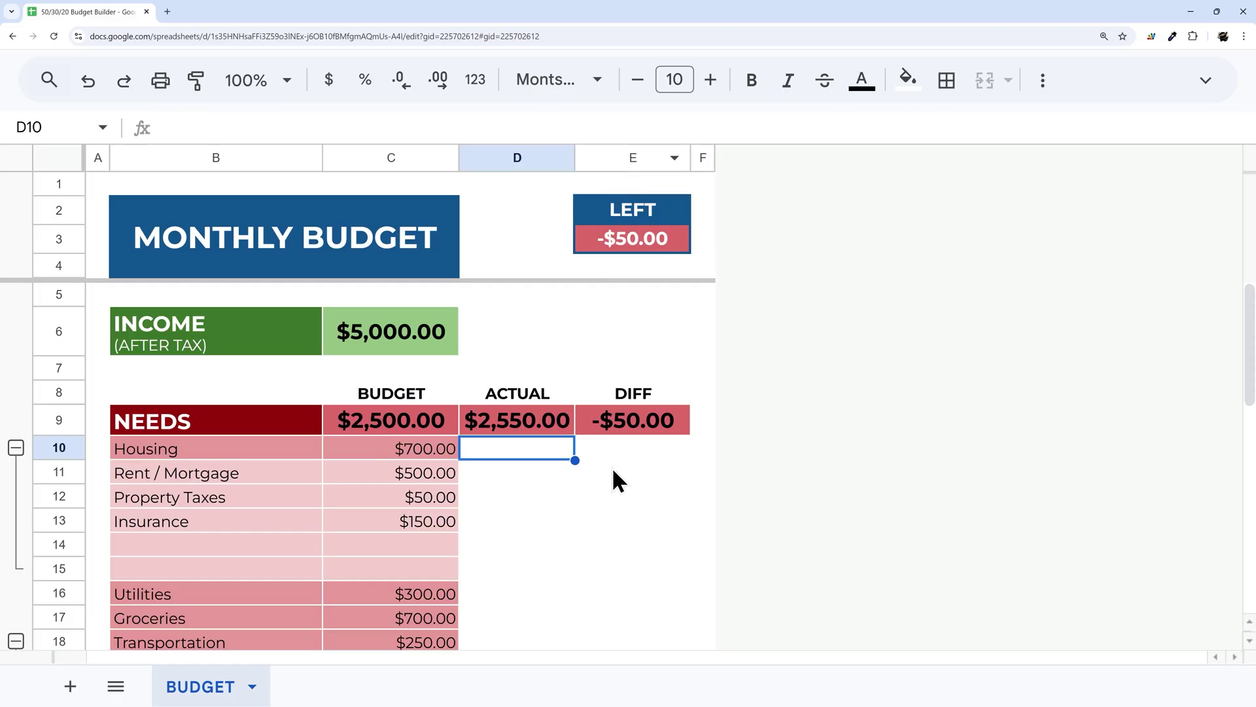
# Step: Select the grouped Housing subcategory rows 11 to 15 again and compare them with the NEEDS totals in row 9
pyautogui.scroll(-2, 594, 481)
pyautogui.scroll(2, 591, 485)
pyautogui.click(512, 379)
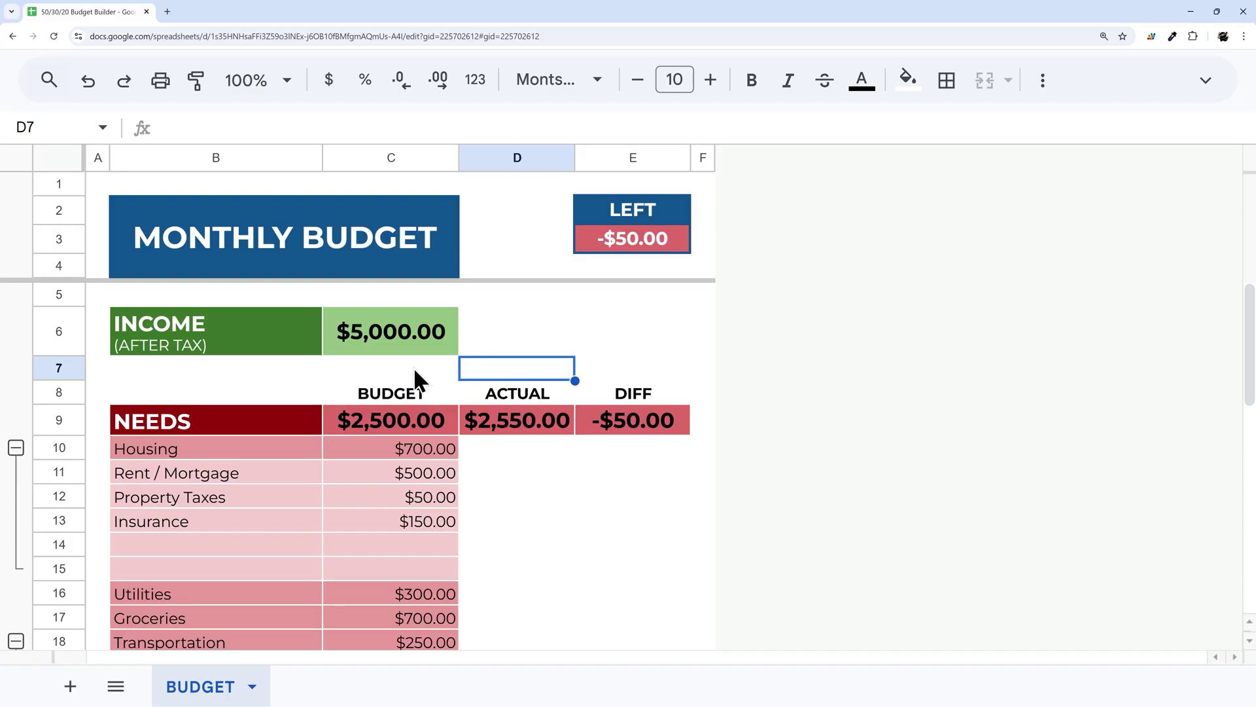
pyautogui.scroll(-2, 413, 367)
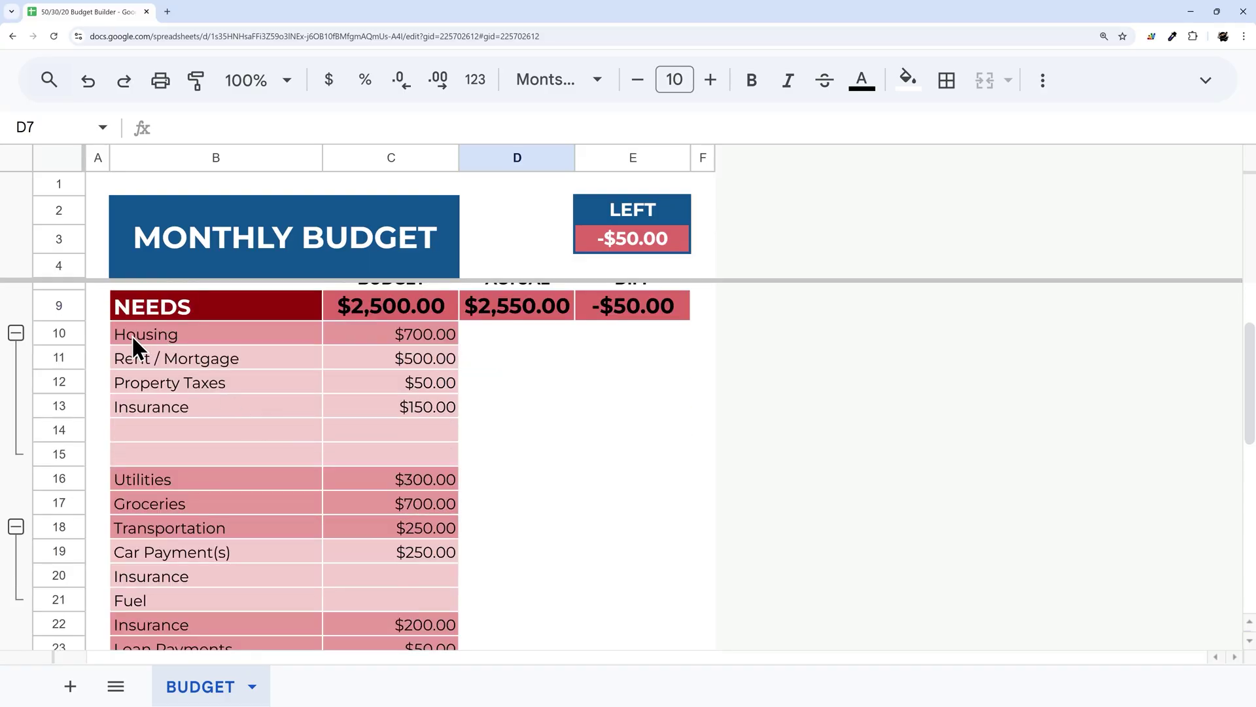
pyautogui.moveTo(58, 357); pyautogui.dragTo(58, 455)
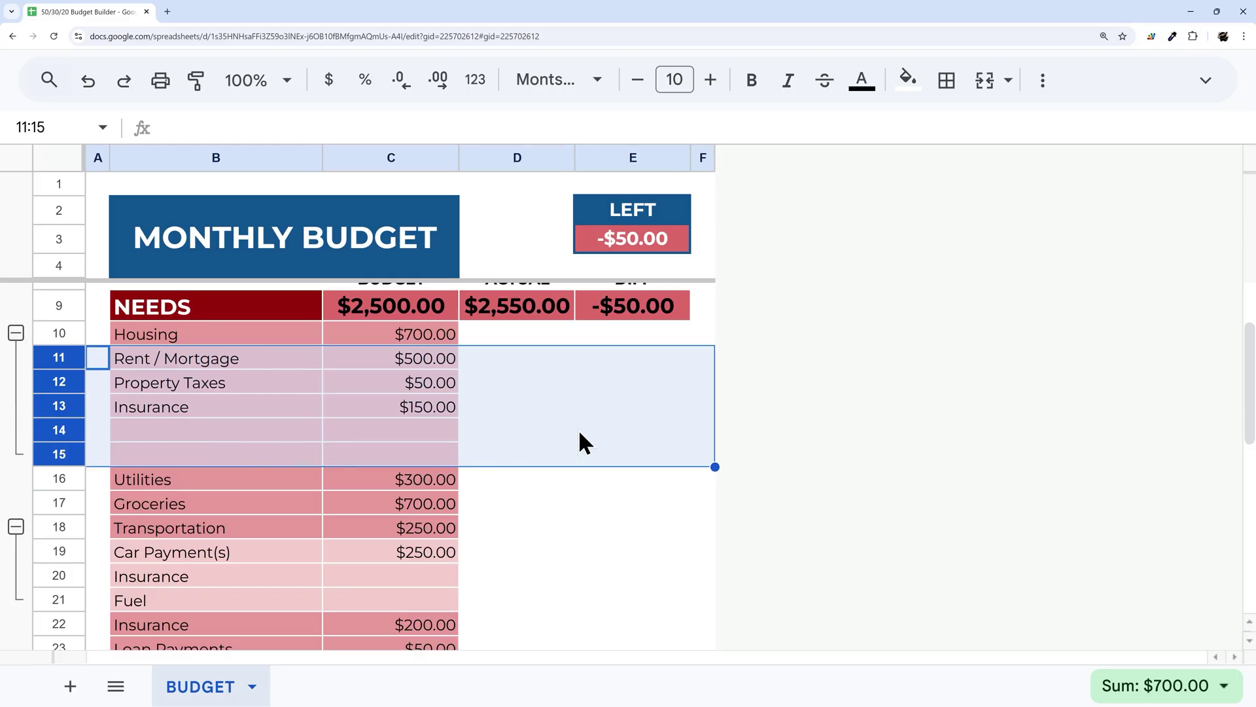
pyautogui.scroll(2, 580, 433)
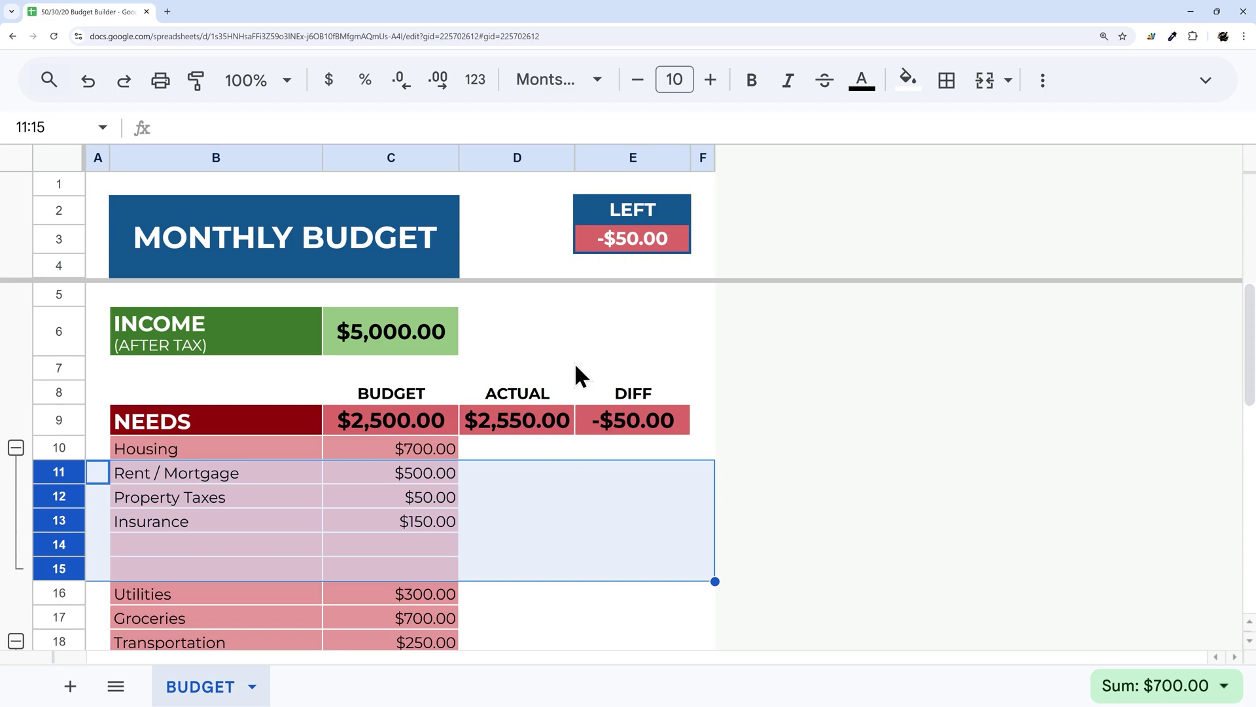